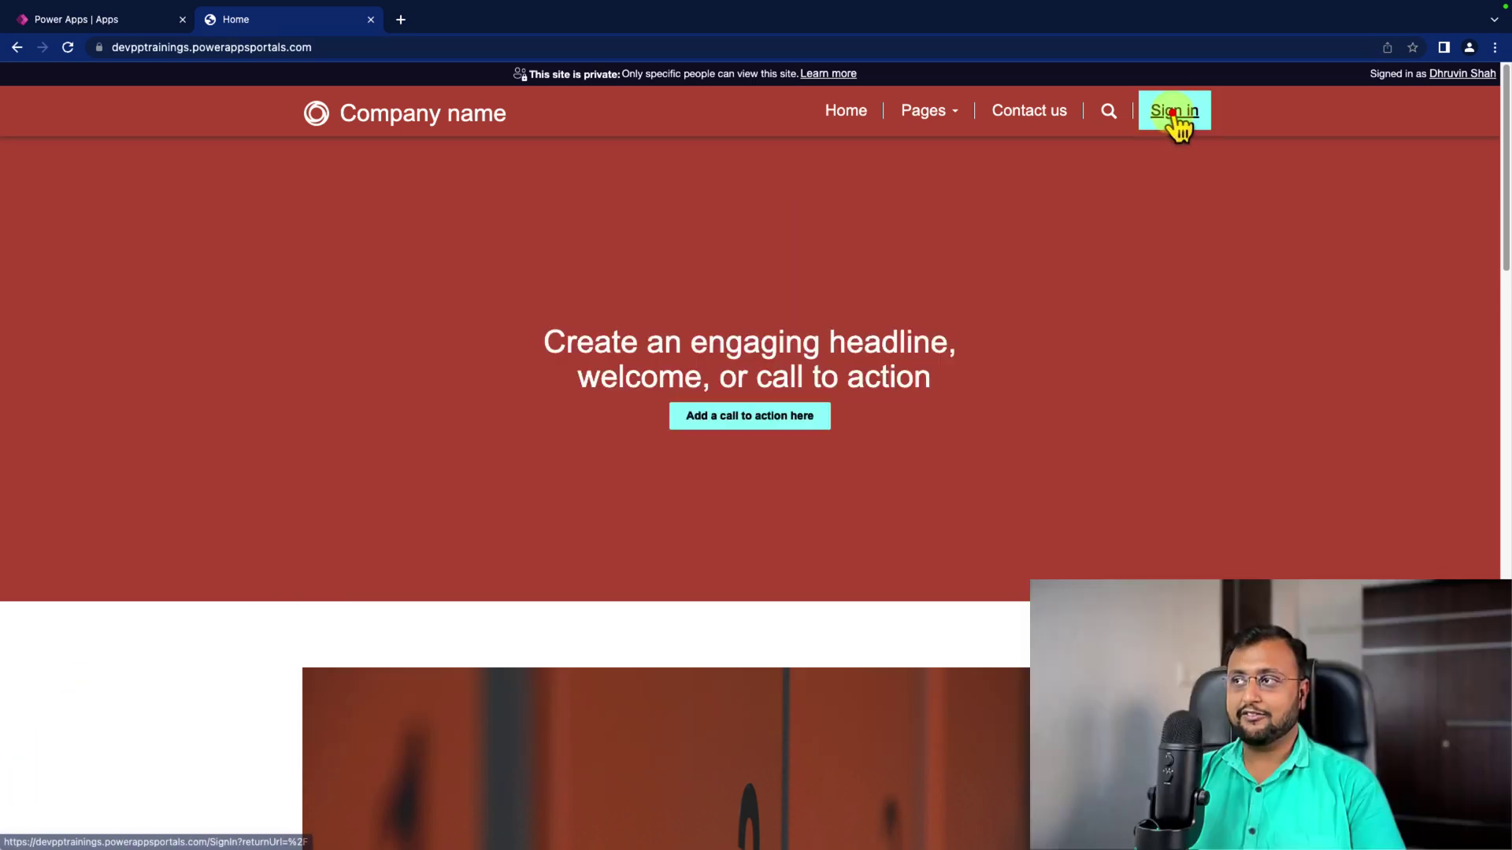
Use the Sign in link on the portal home page to reach the local and external account sign-in options.
click(1173, 115)
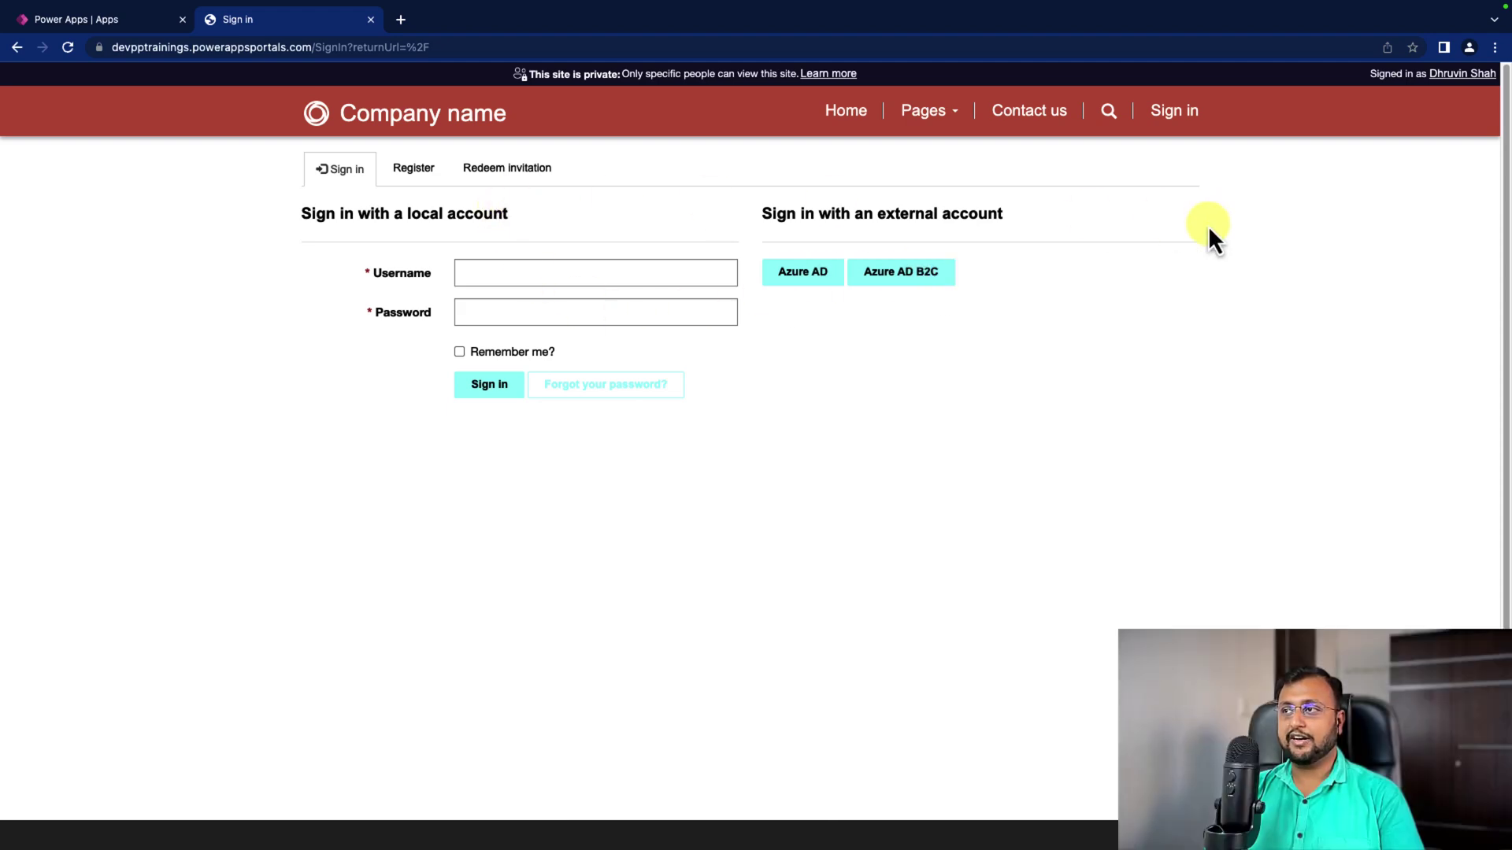
Start the Azure AD B2C sign-in, preview the Sign up now User Details form, then cancel back.
click(921, 275)
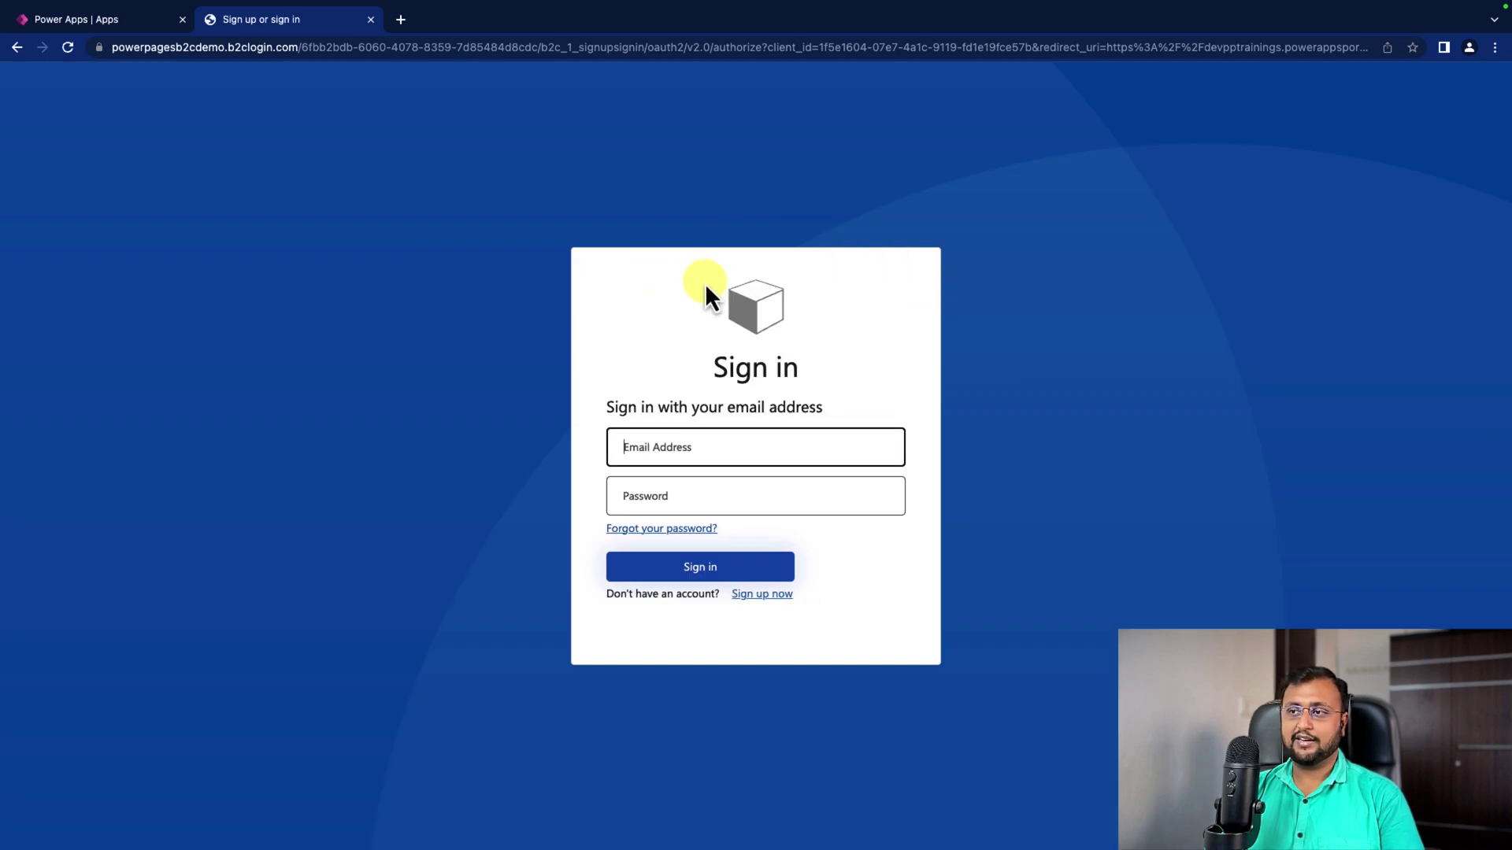
click(667, 453)
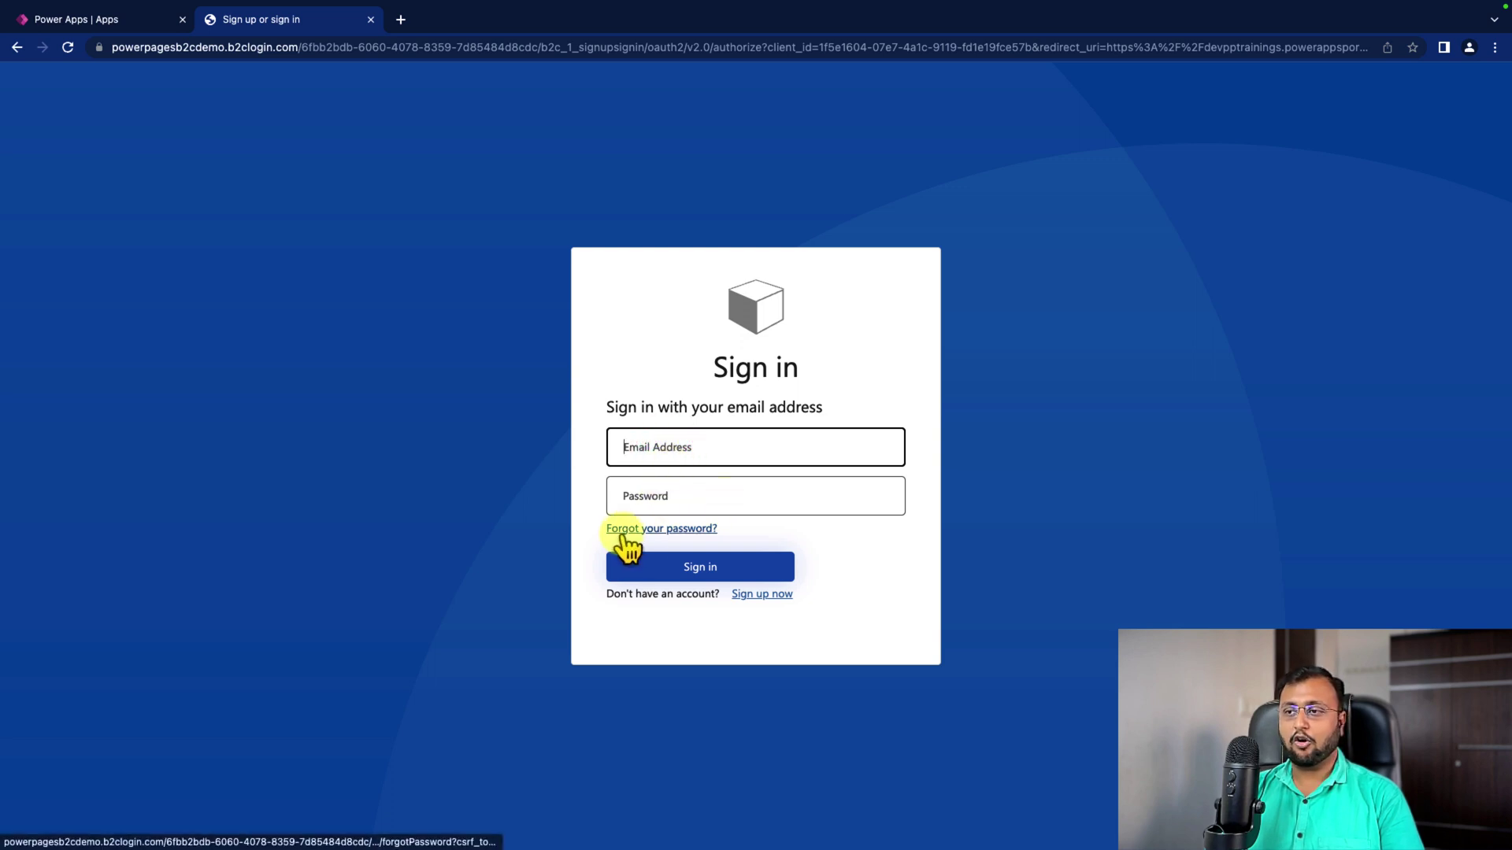
click(770, 595)
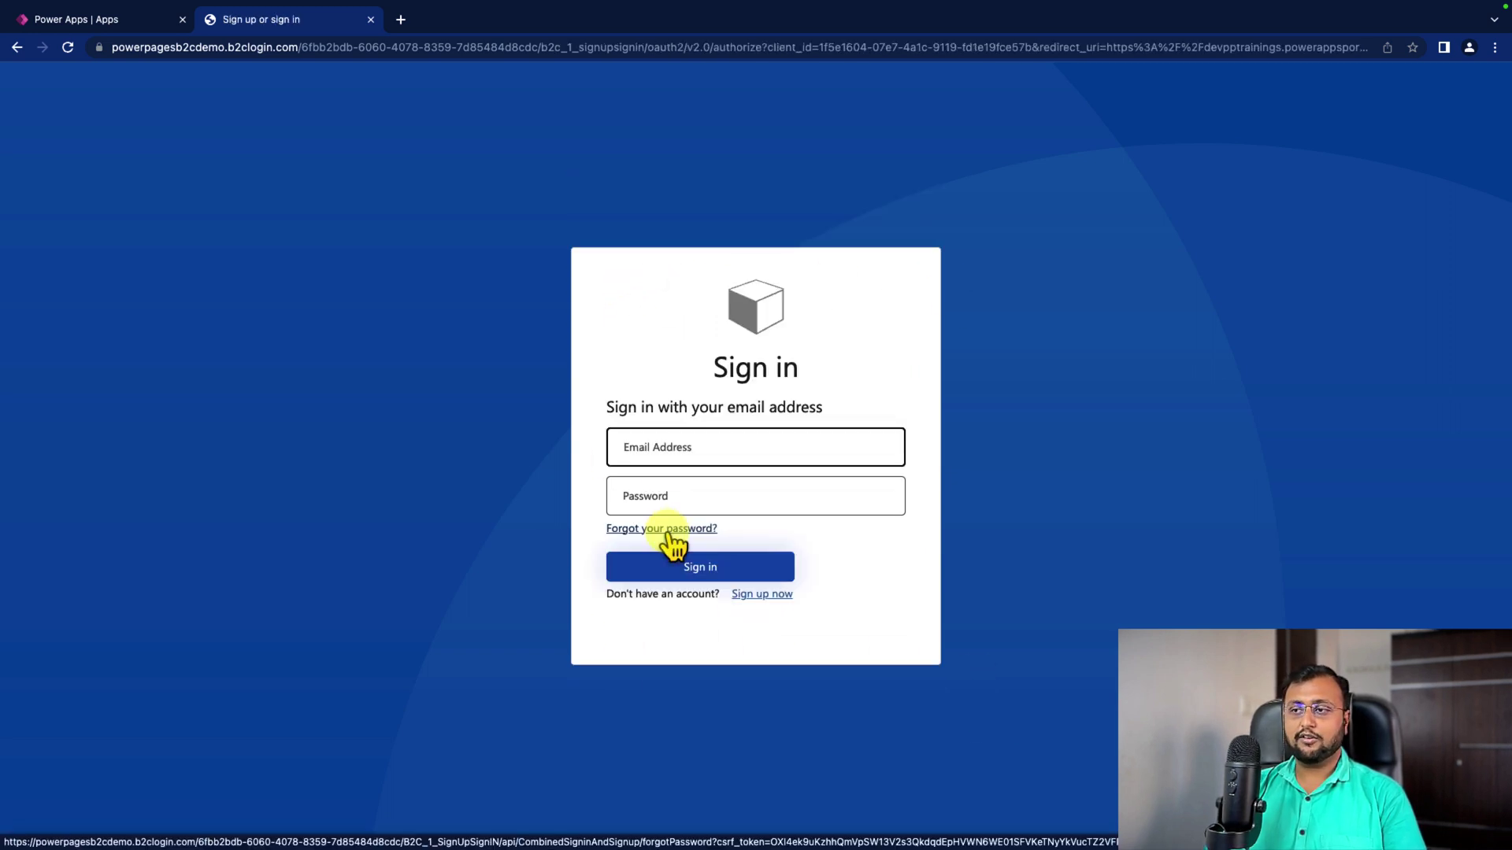
click(669, 536)
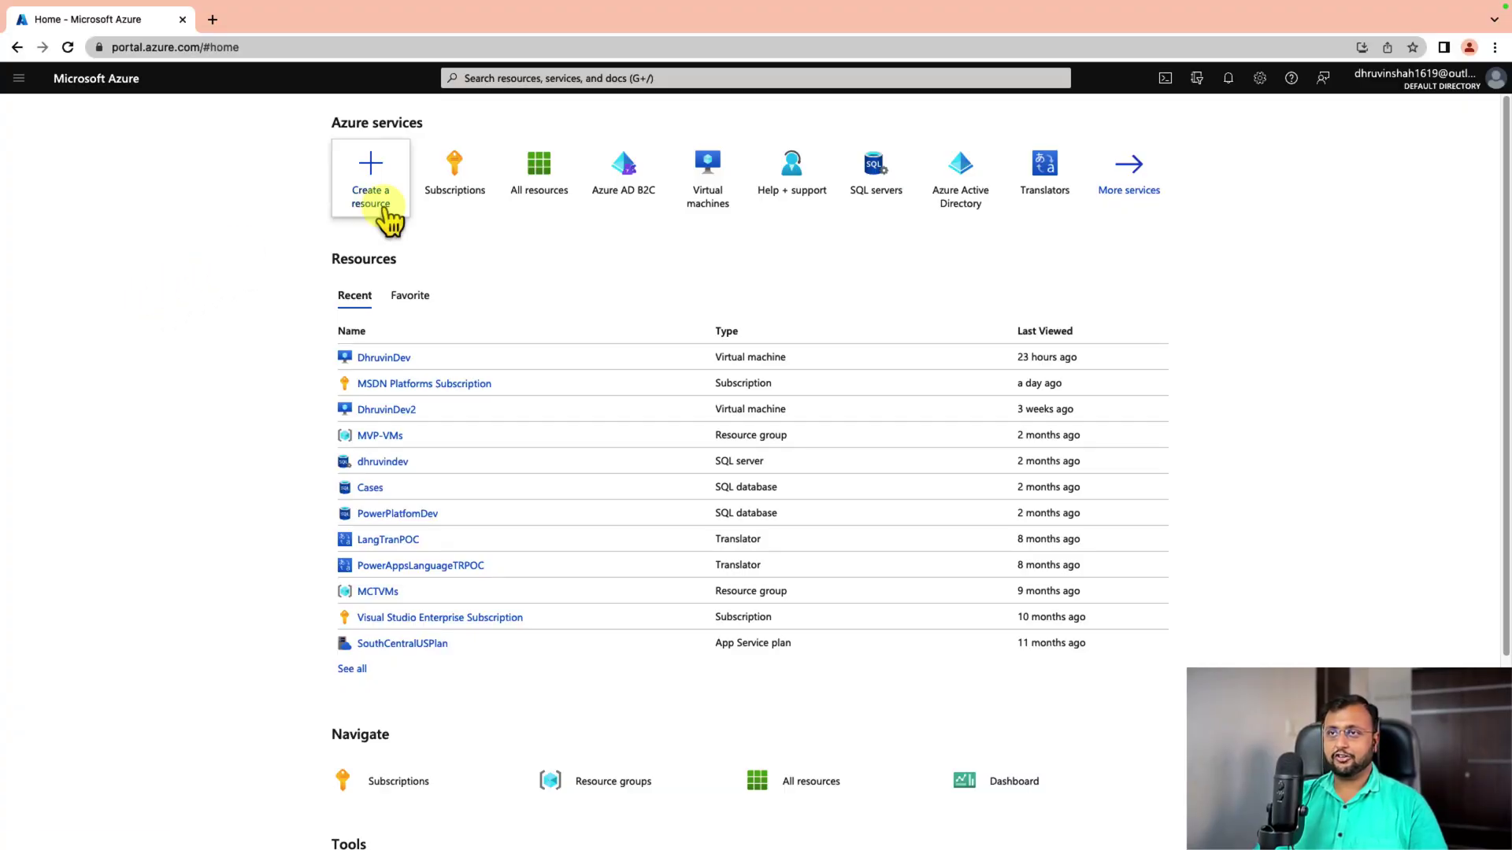
Find Azure Active Directory B2C under Create a resource and choose to create a new B2C tenant.
click(379, 200)
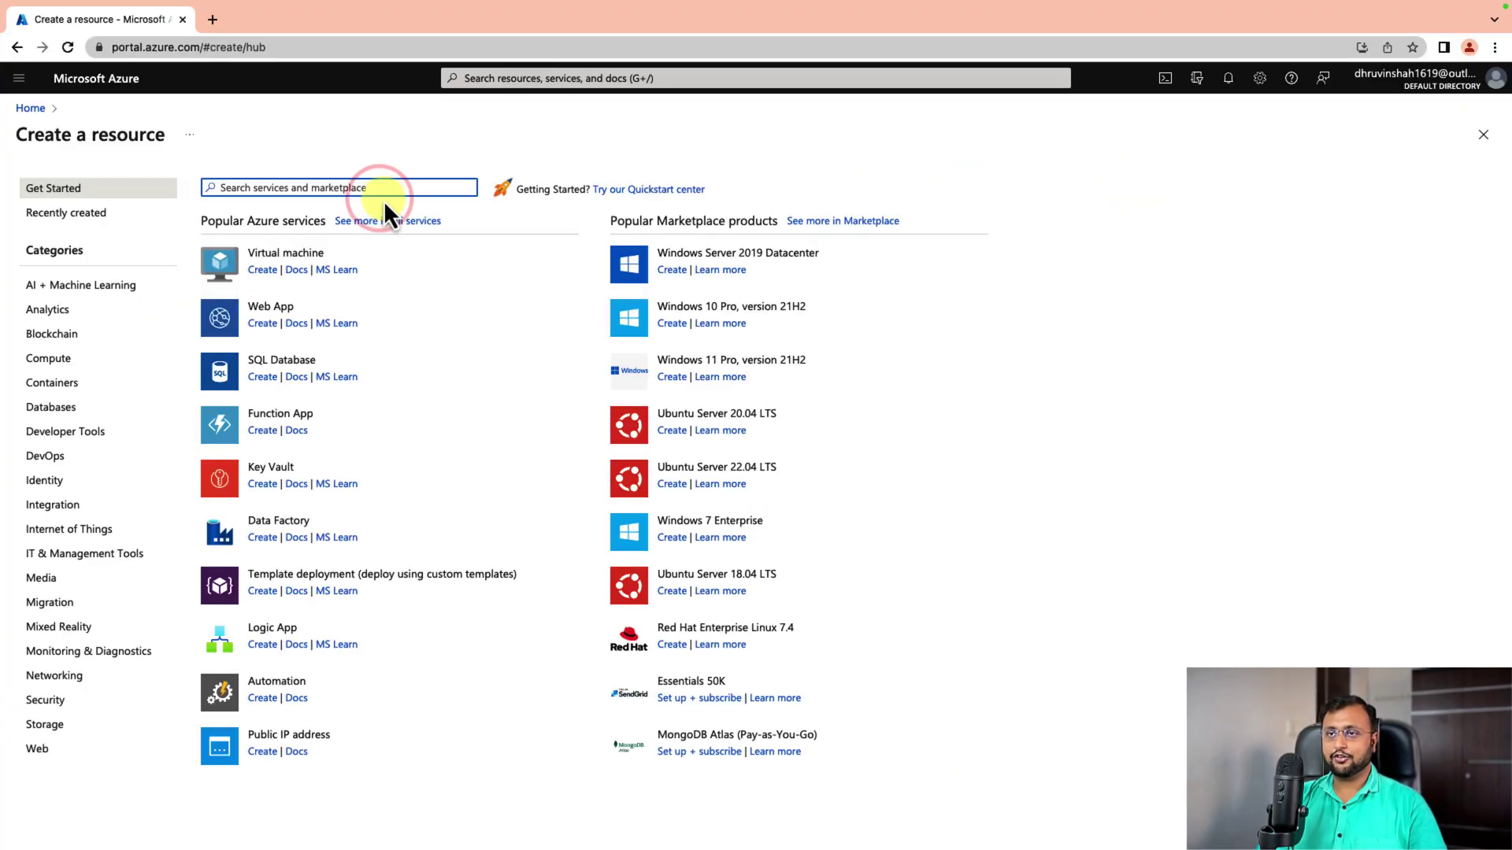
text(Azure AD B2C)
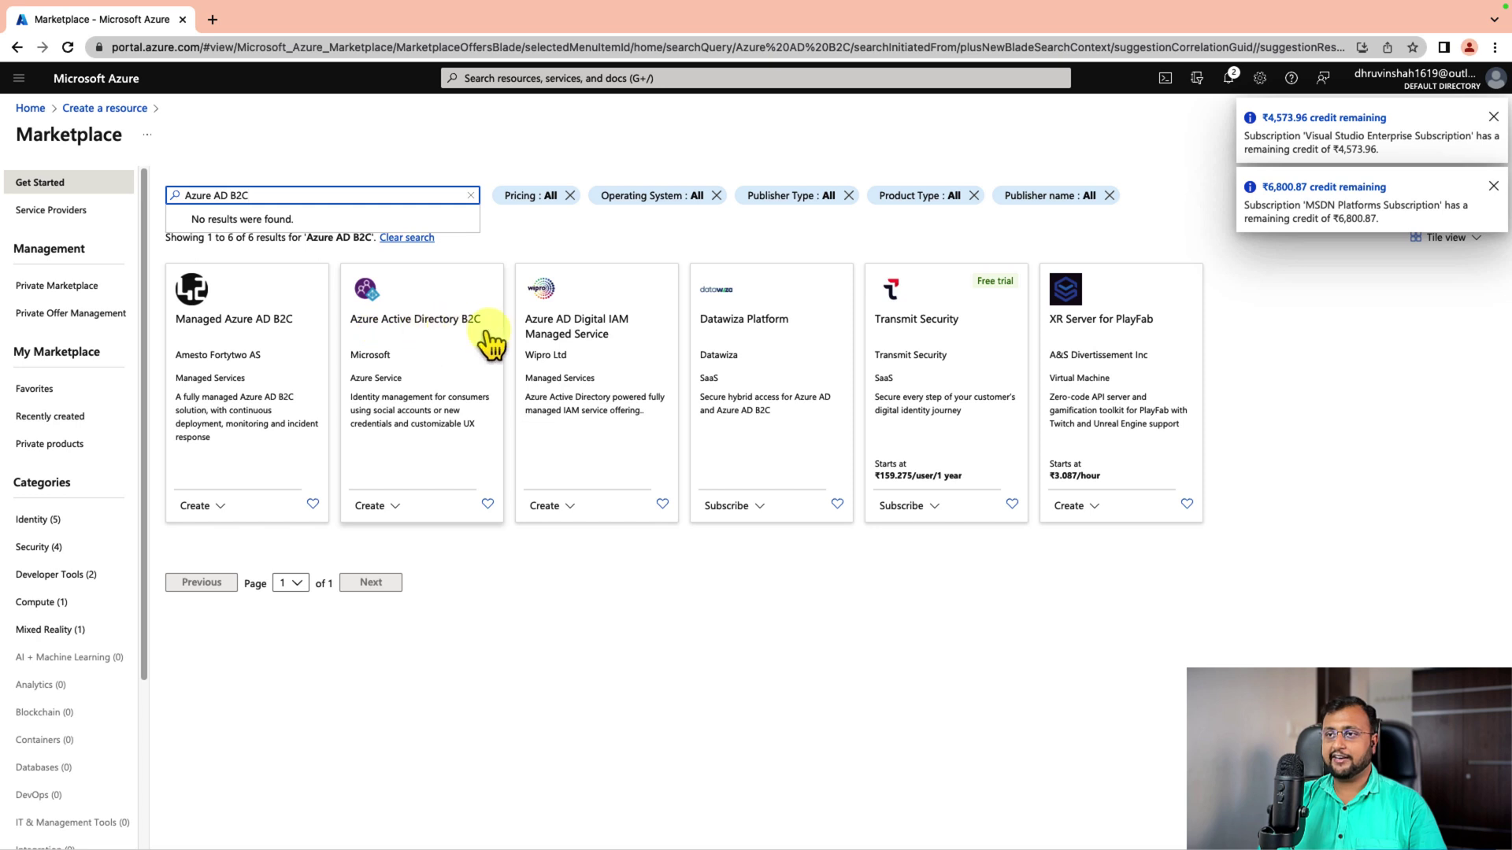
click(447, 315)
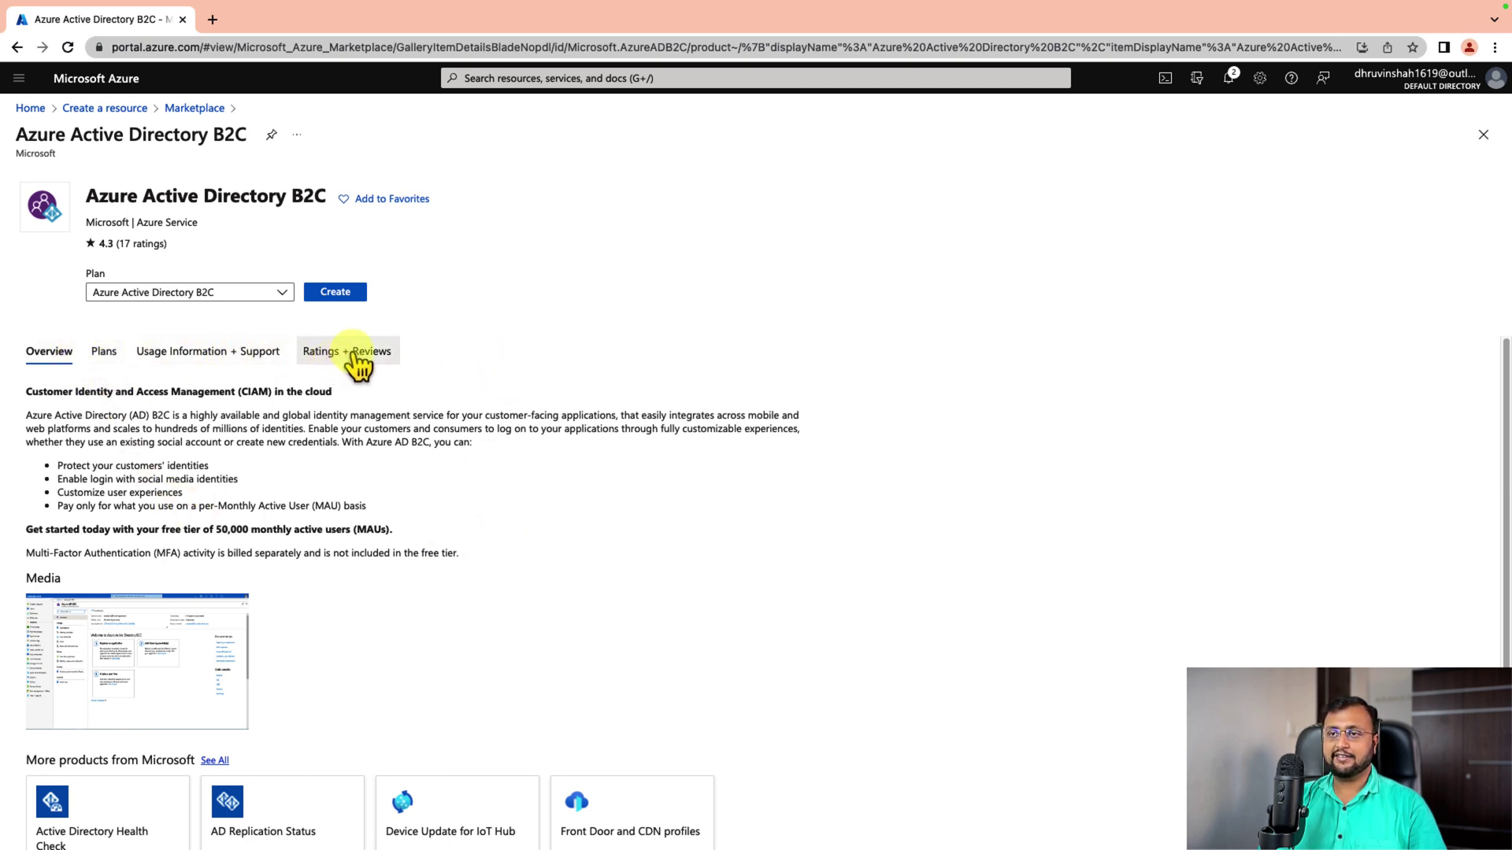
click(337, 294)
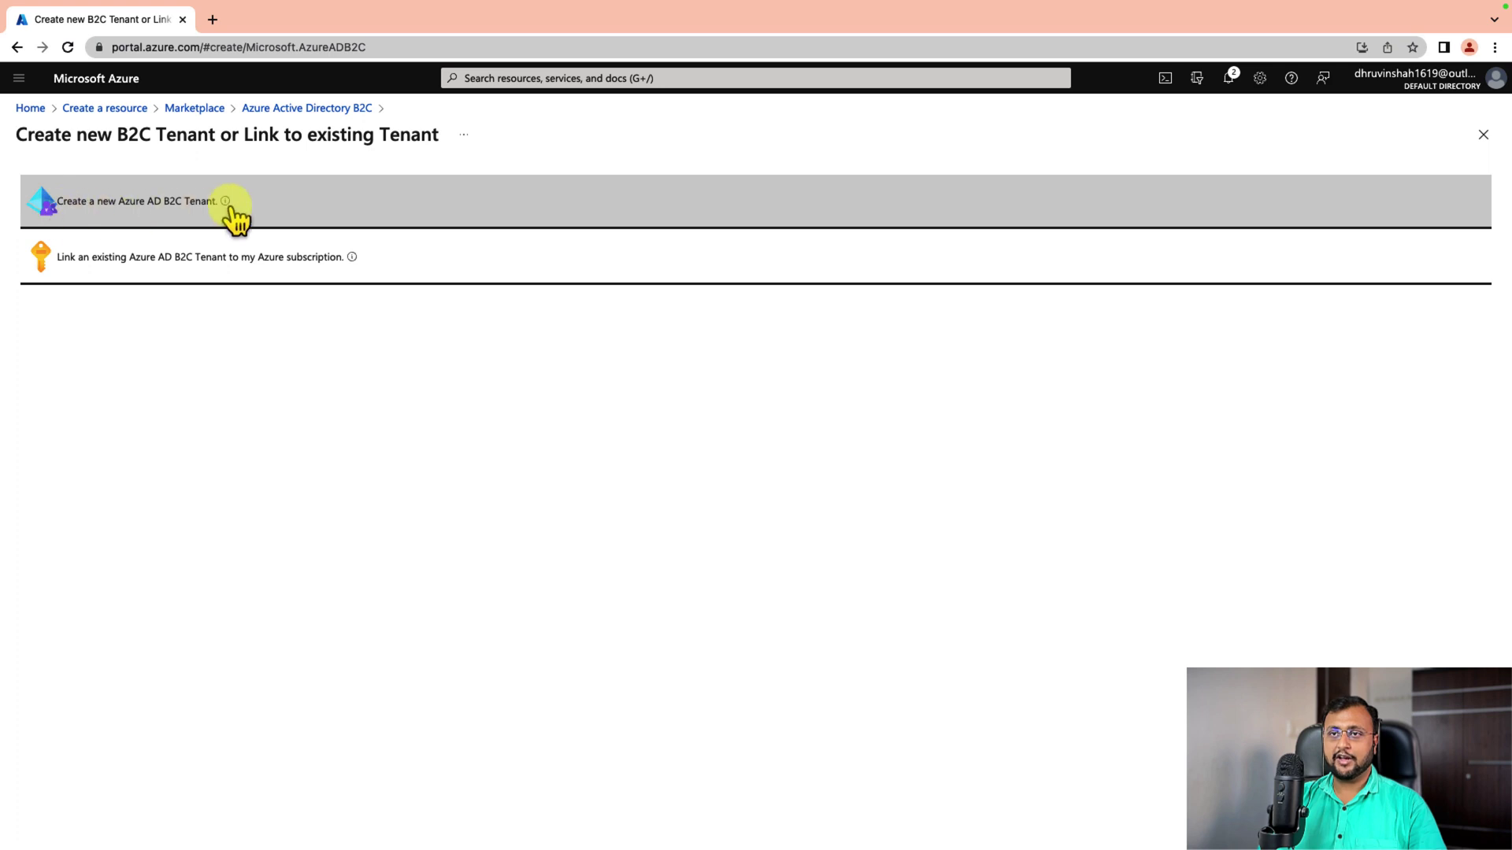
click(168, 211)
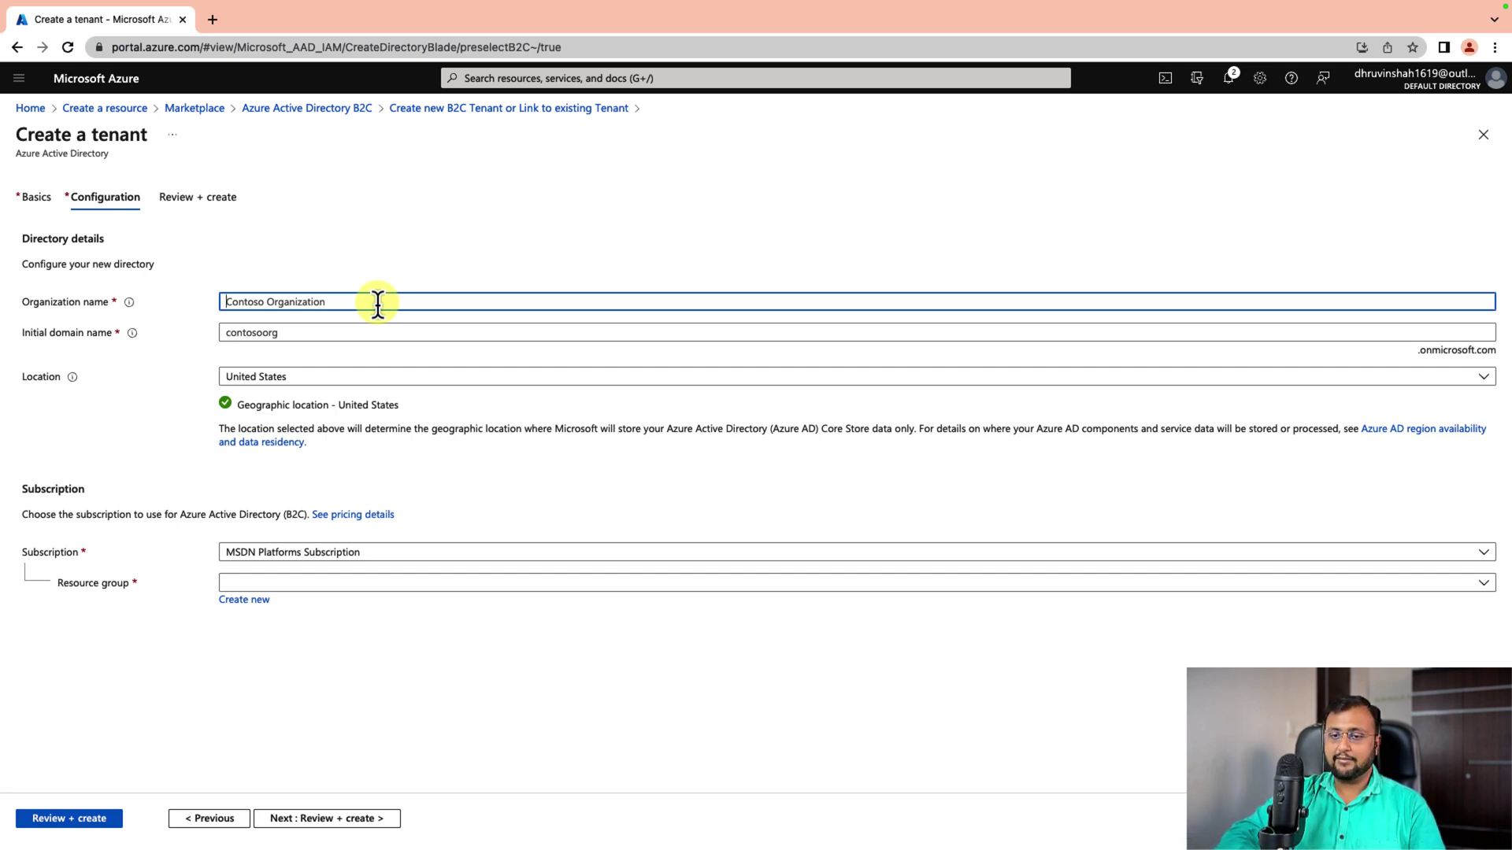
Enter organization name AzureB2CDemo and initial domain PPTrainingsAzureB2C, keeping location United States.
text(Azur)
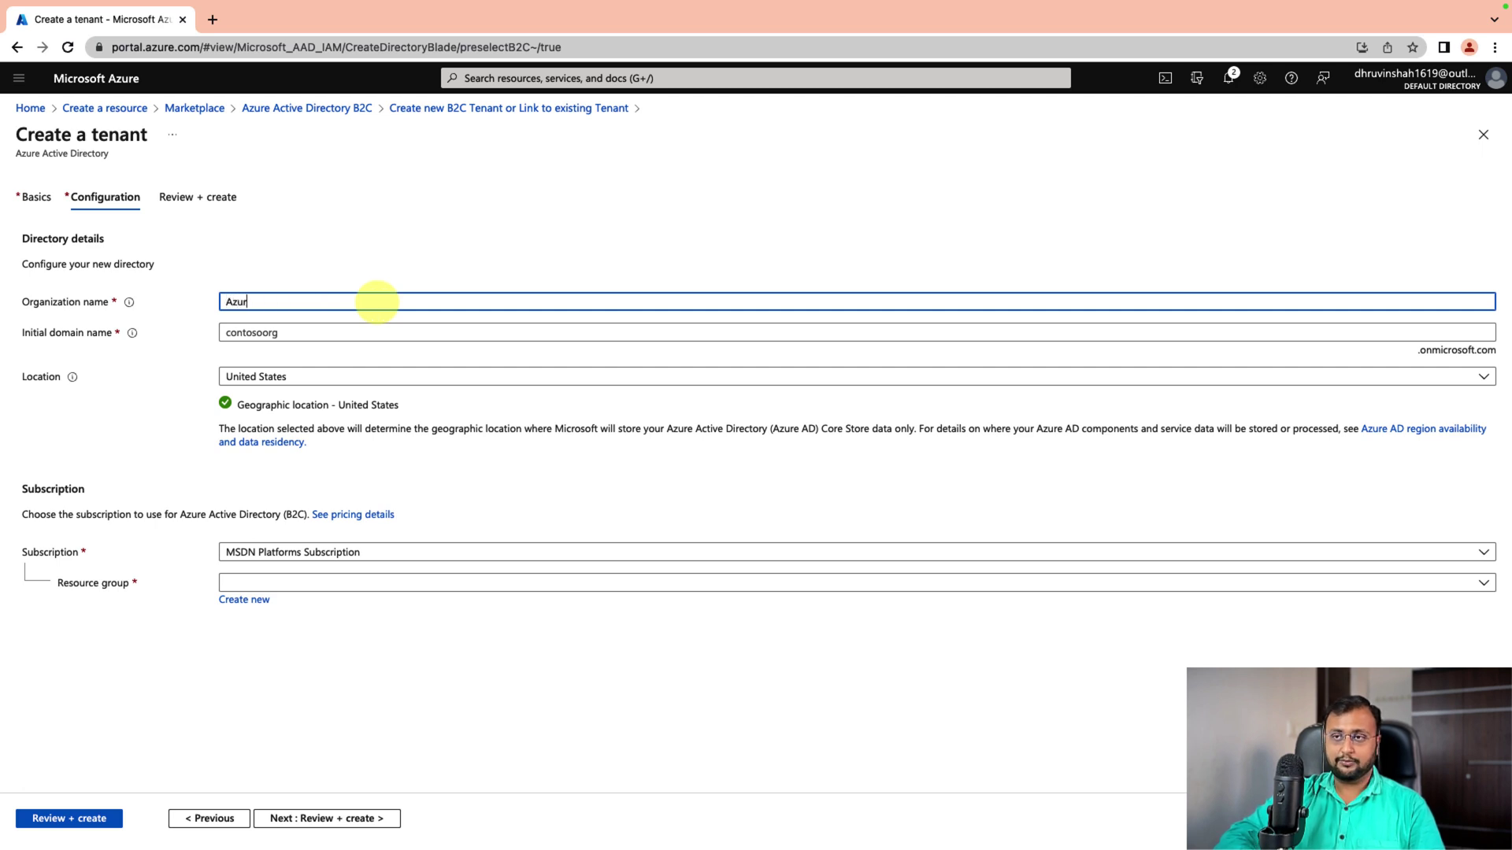
text(eB2CDemo)
key(Tab)
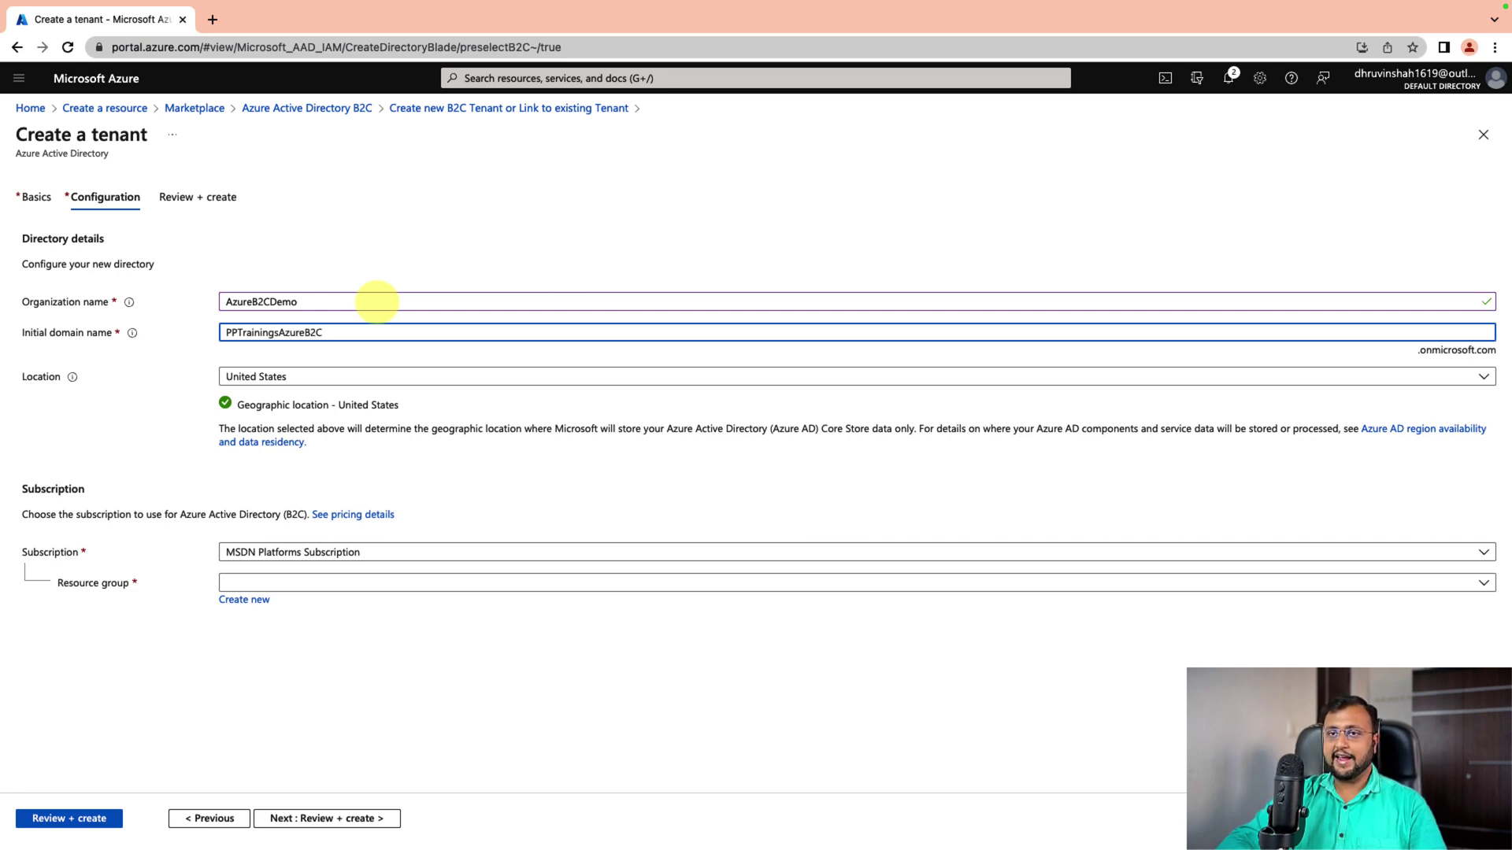
key(Tab)
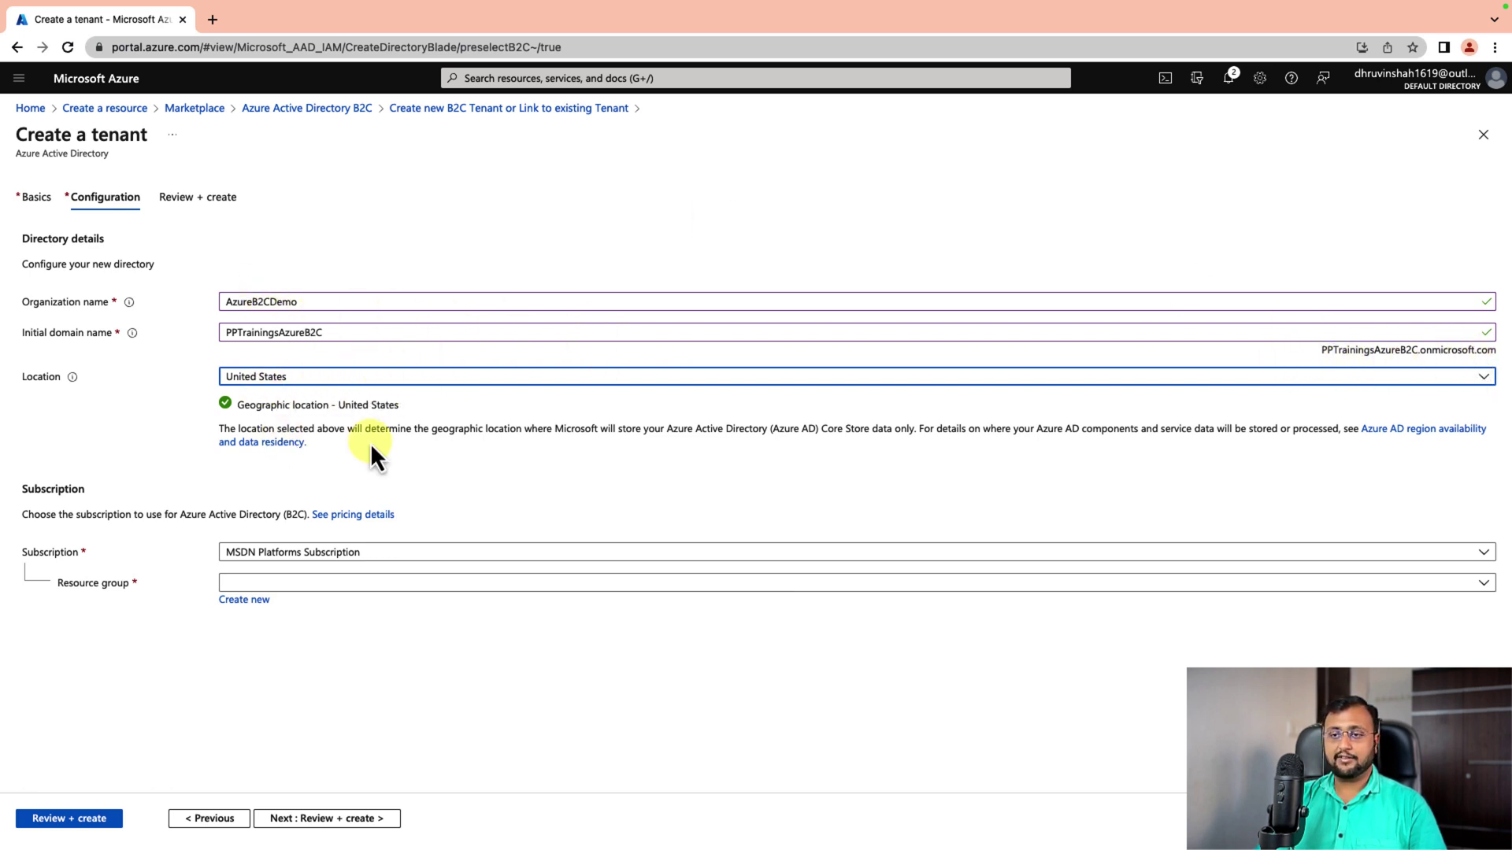
click(377, 553)
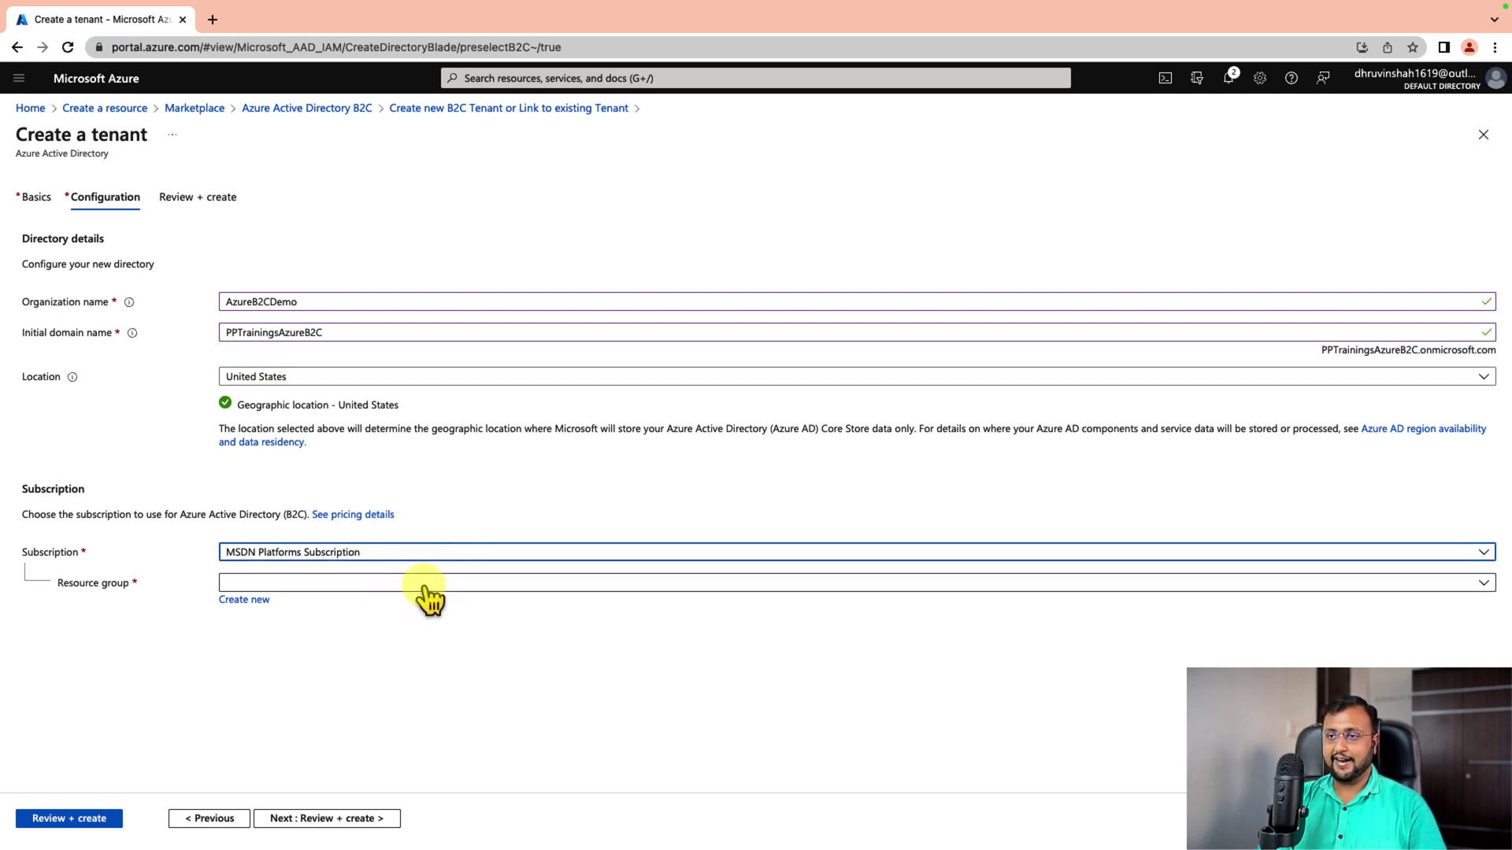
Add a new AzureB2C resource group and create the AzureB2CDemo tenant through Review + create.
click(429, 586)
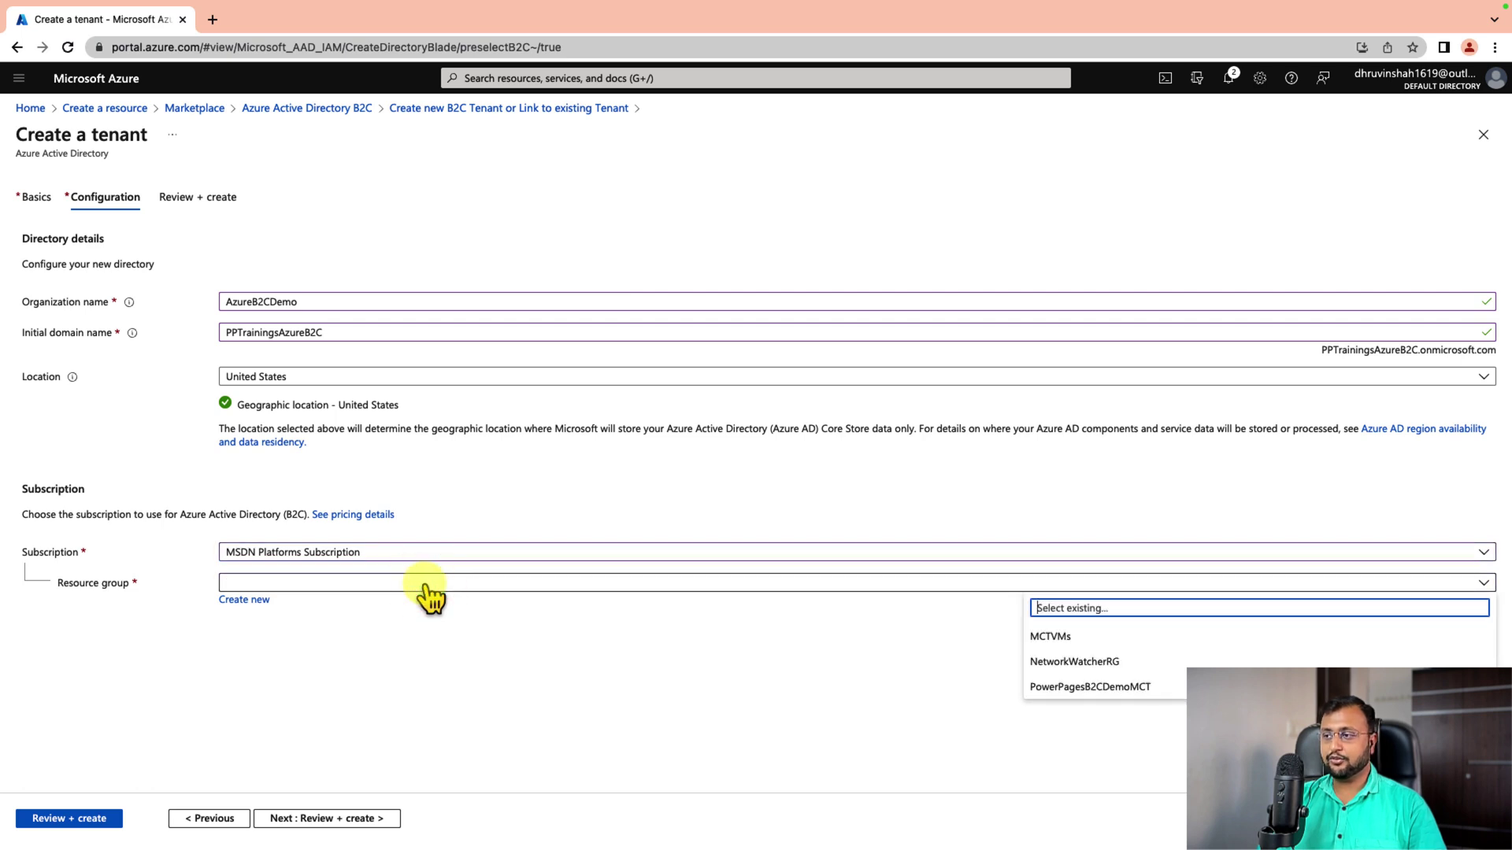
click(508, 644)
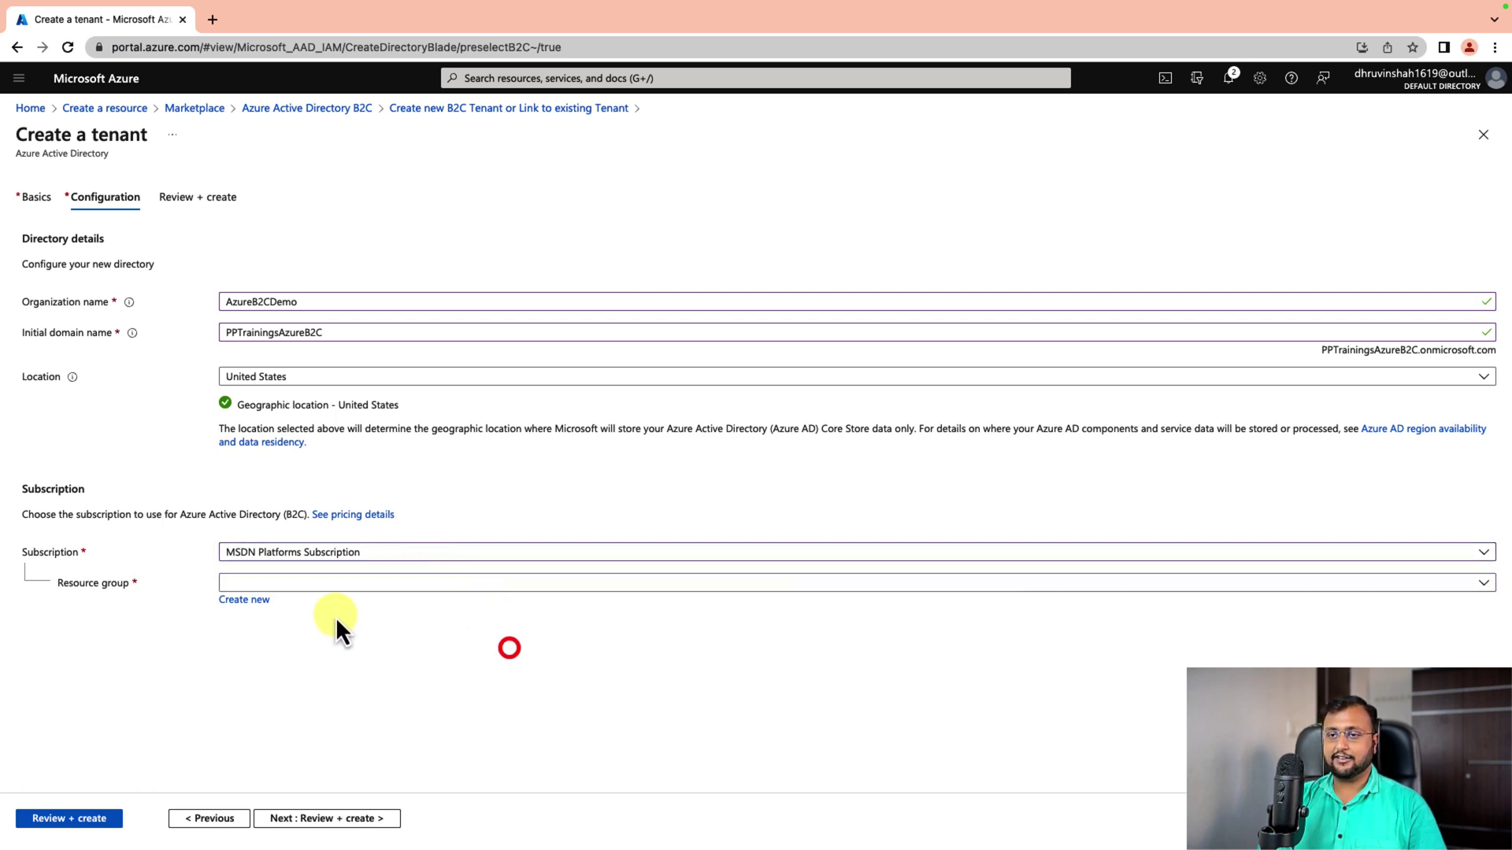
click(309, 587)
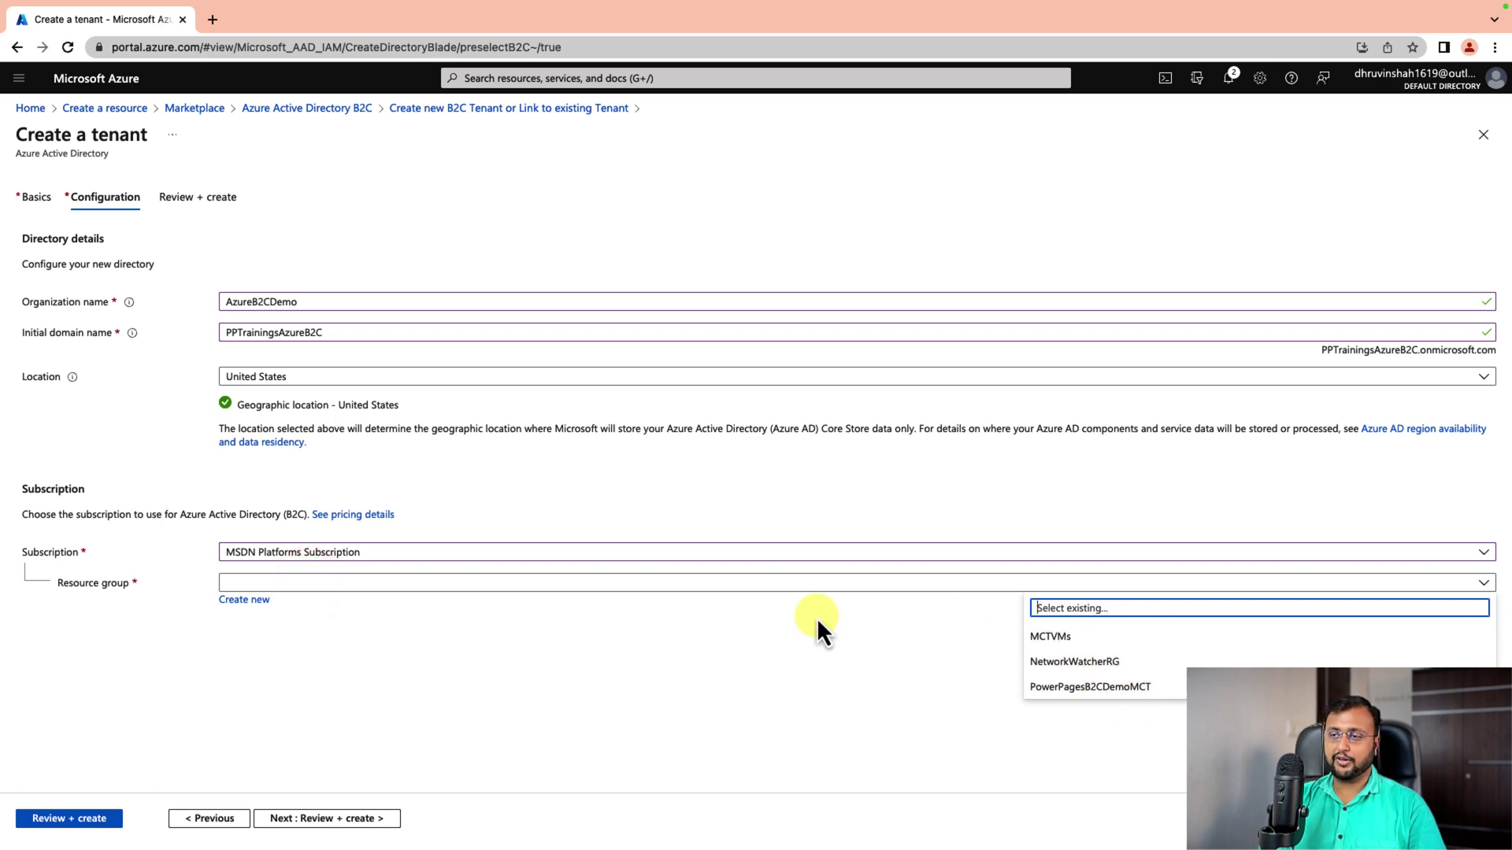
click(245, 599)
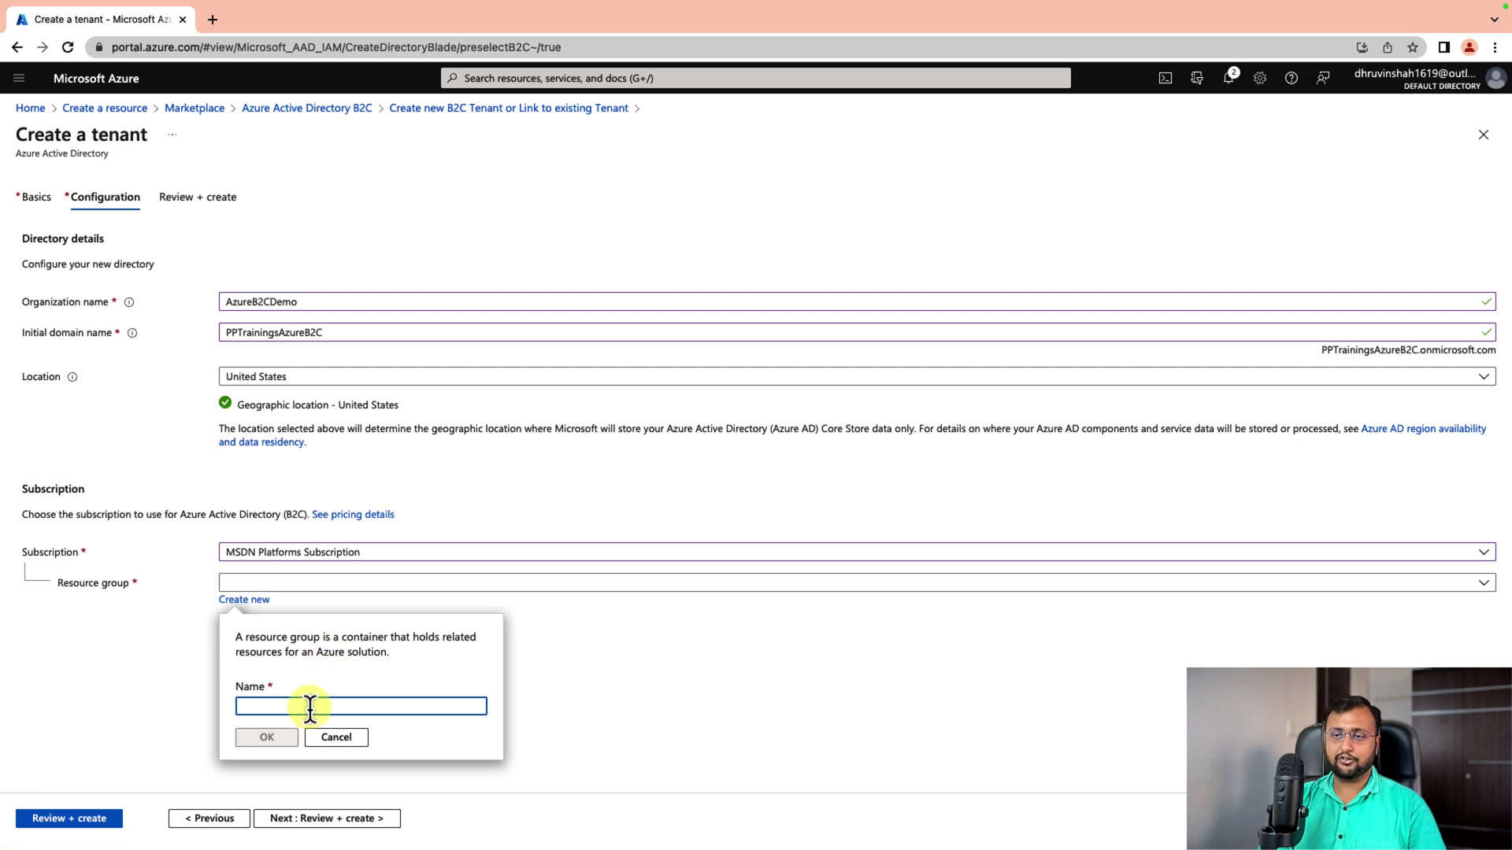
text(Azu)
text(re)
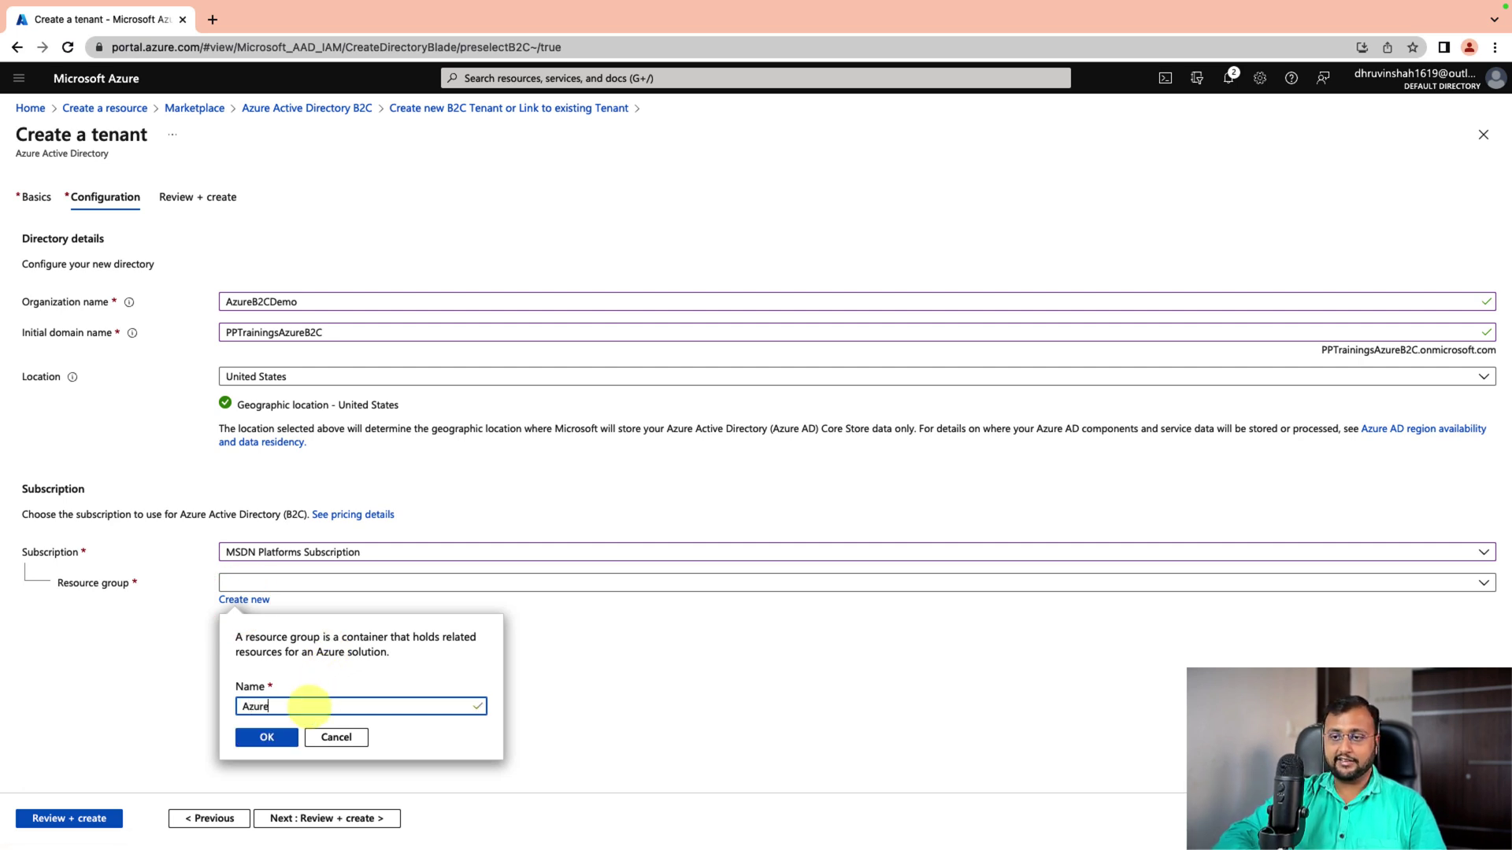
text(B2C)
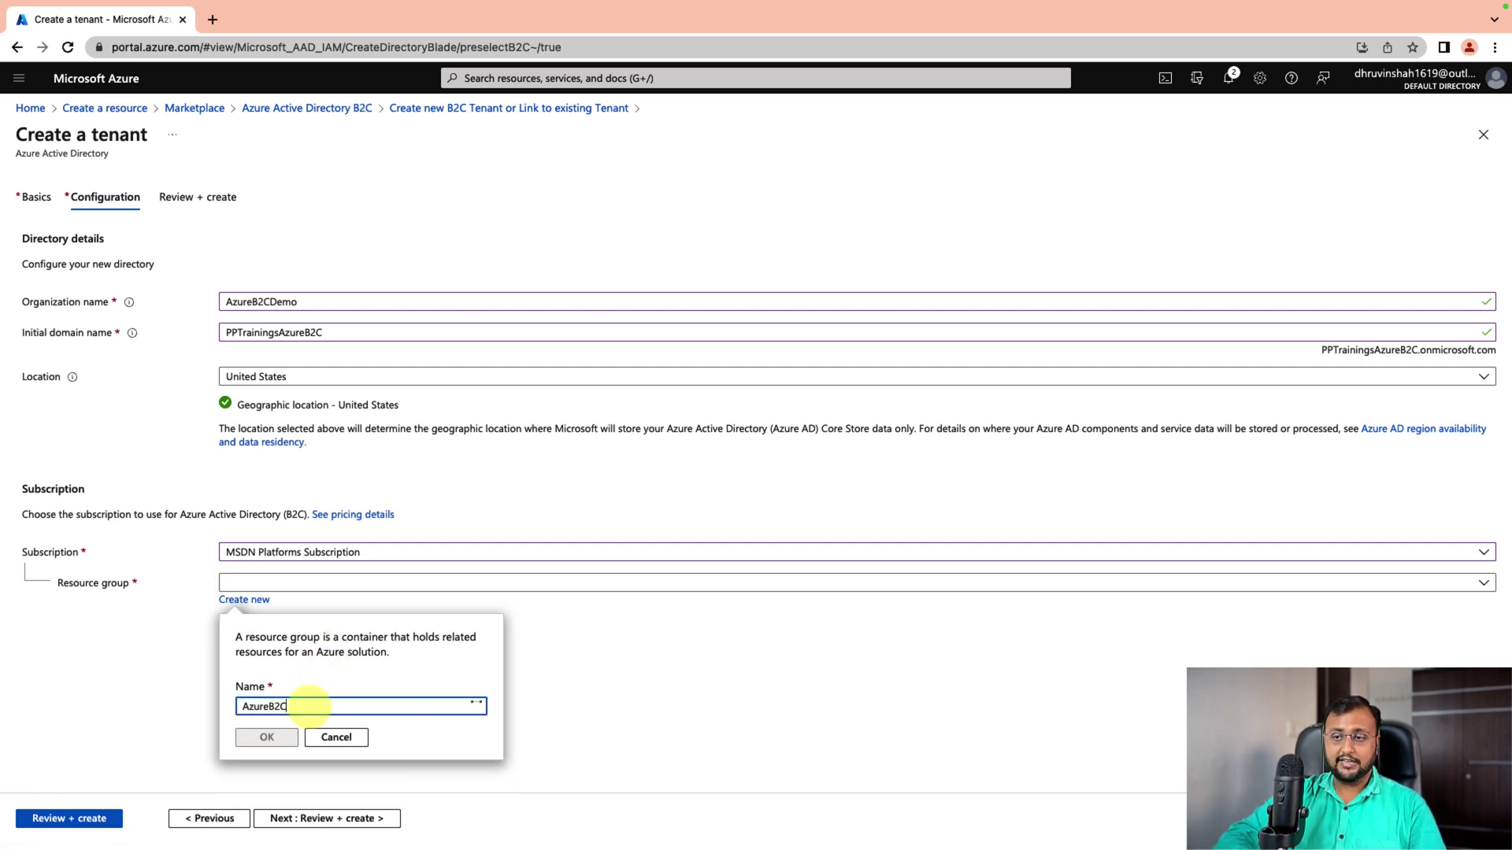
click(266, 736)
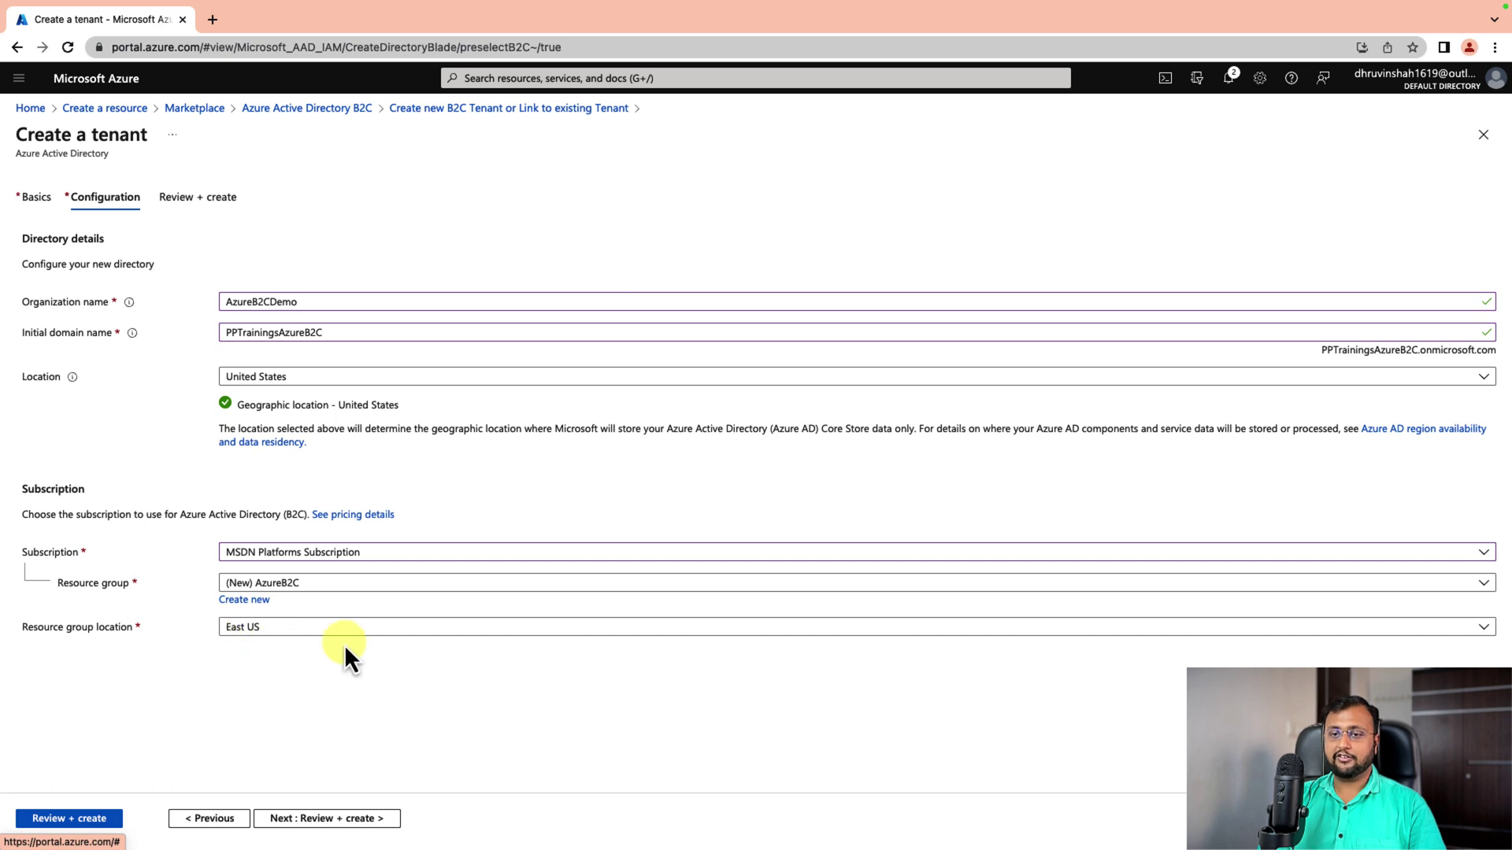
click(93, 821)
click(63, 819)
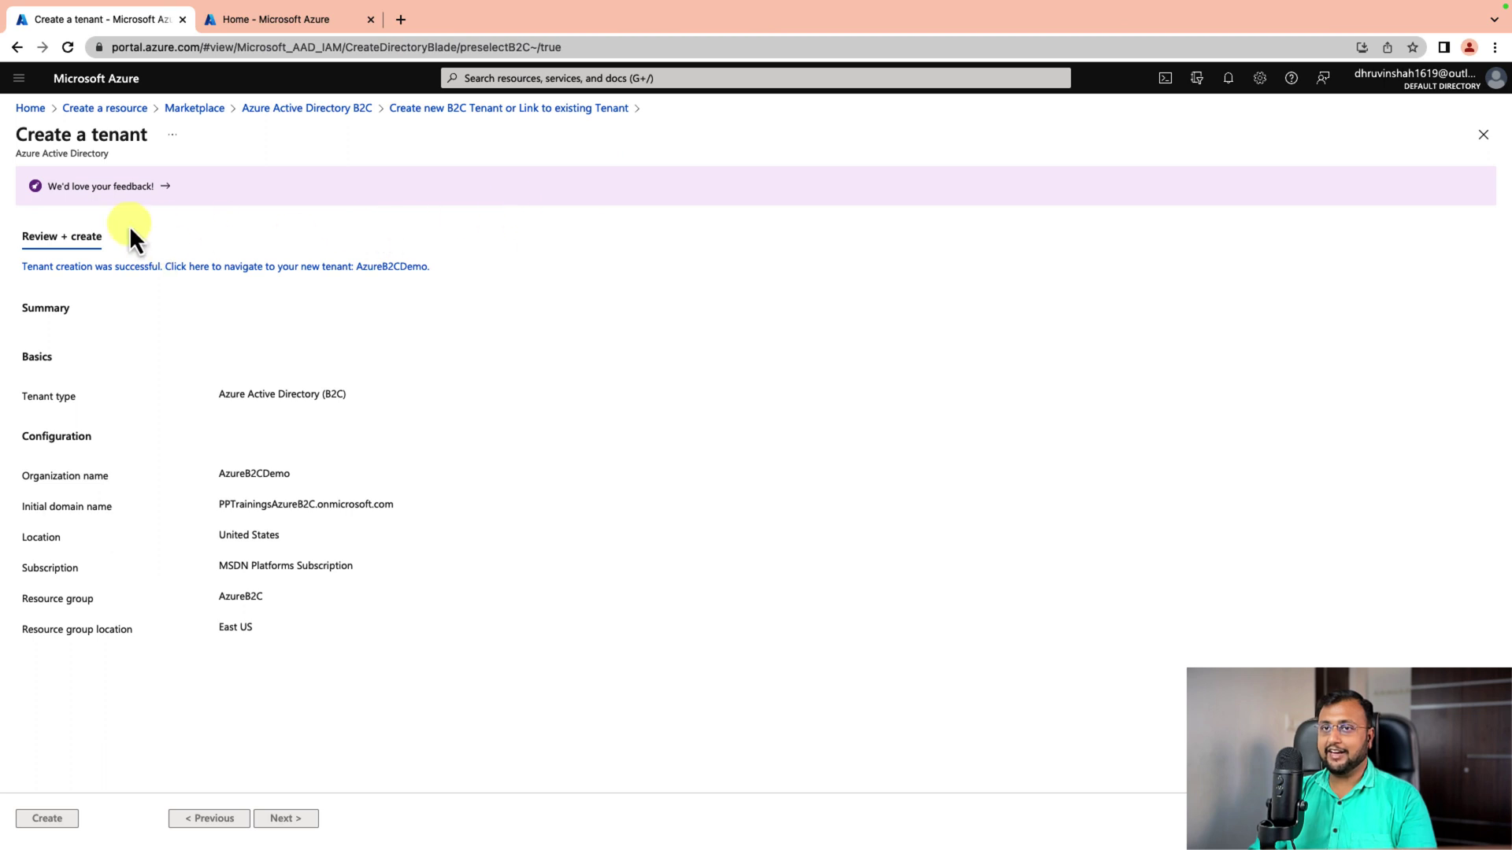
Open the AzureB2CDemo tenant and verify it is the Current directory in Directories + subscriptions.
click(207, 268)
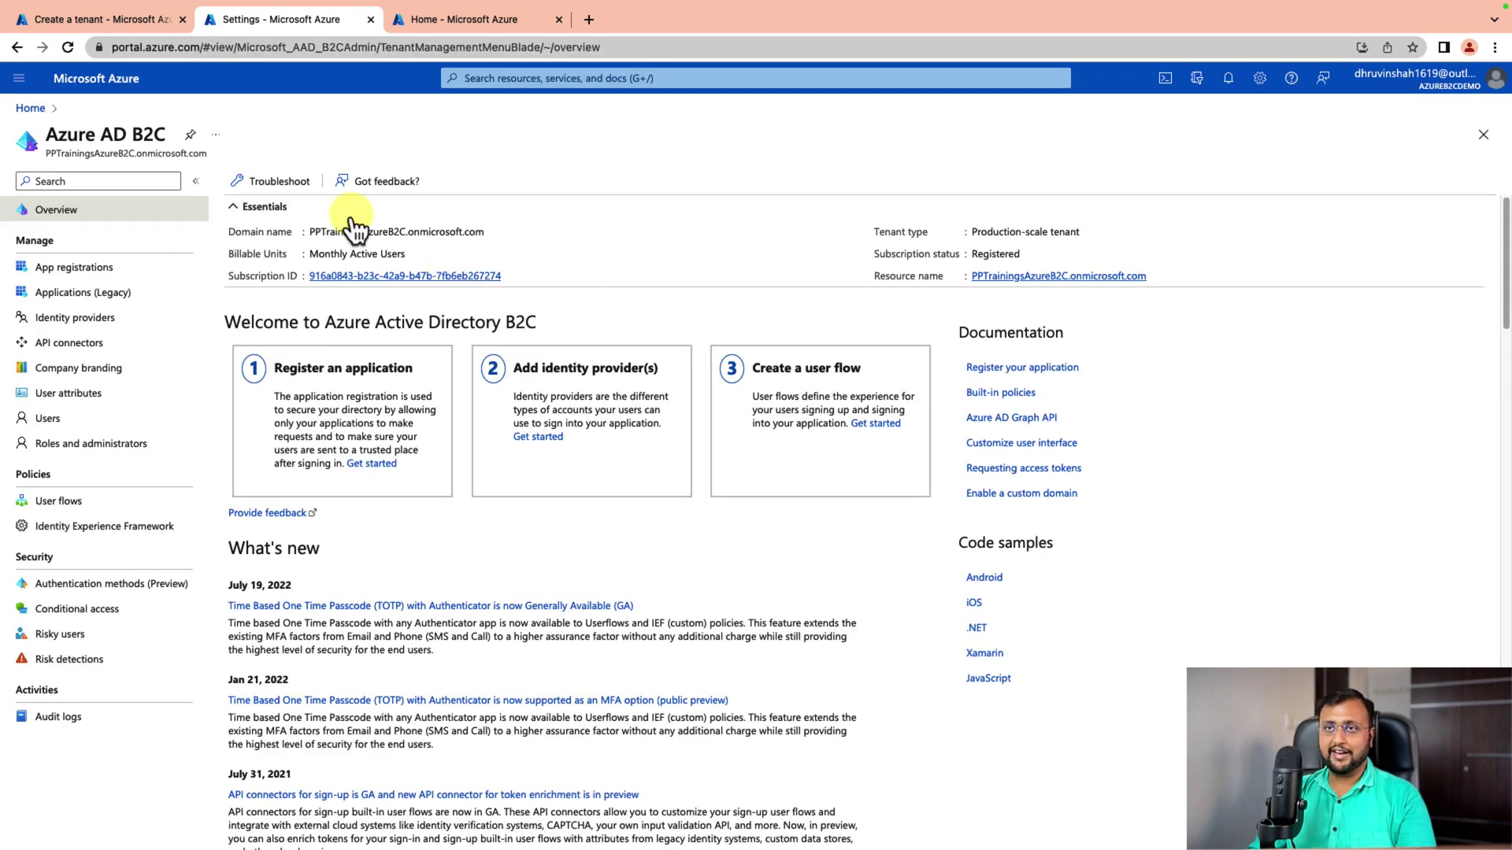
click(1199, 85)
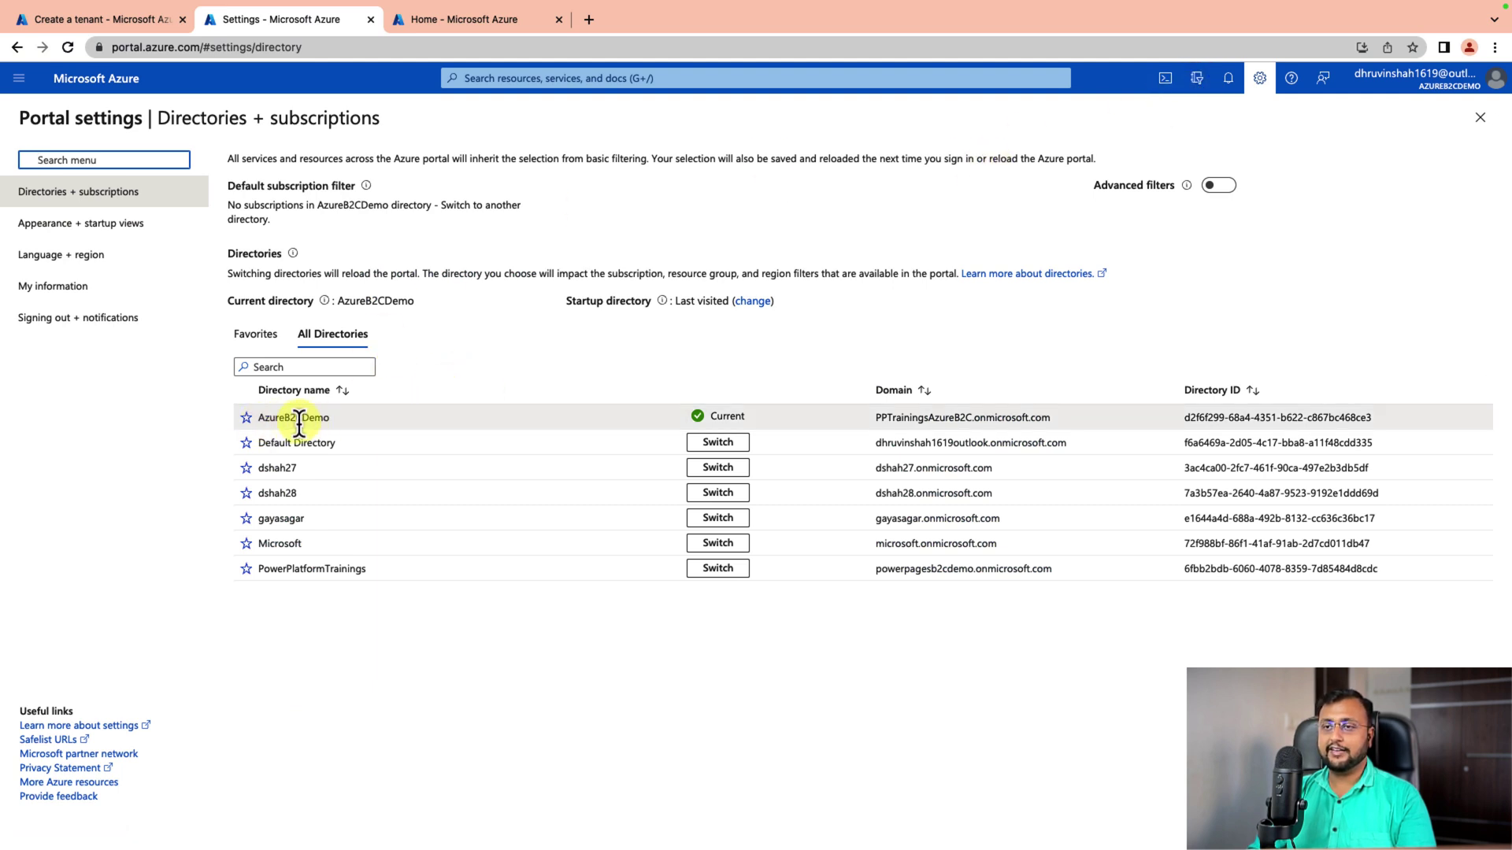
drag(256, 419, 348, 426)
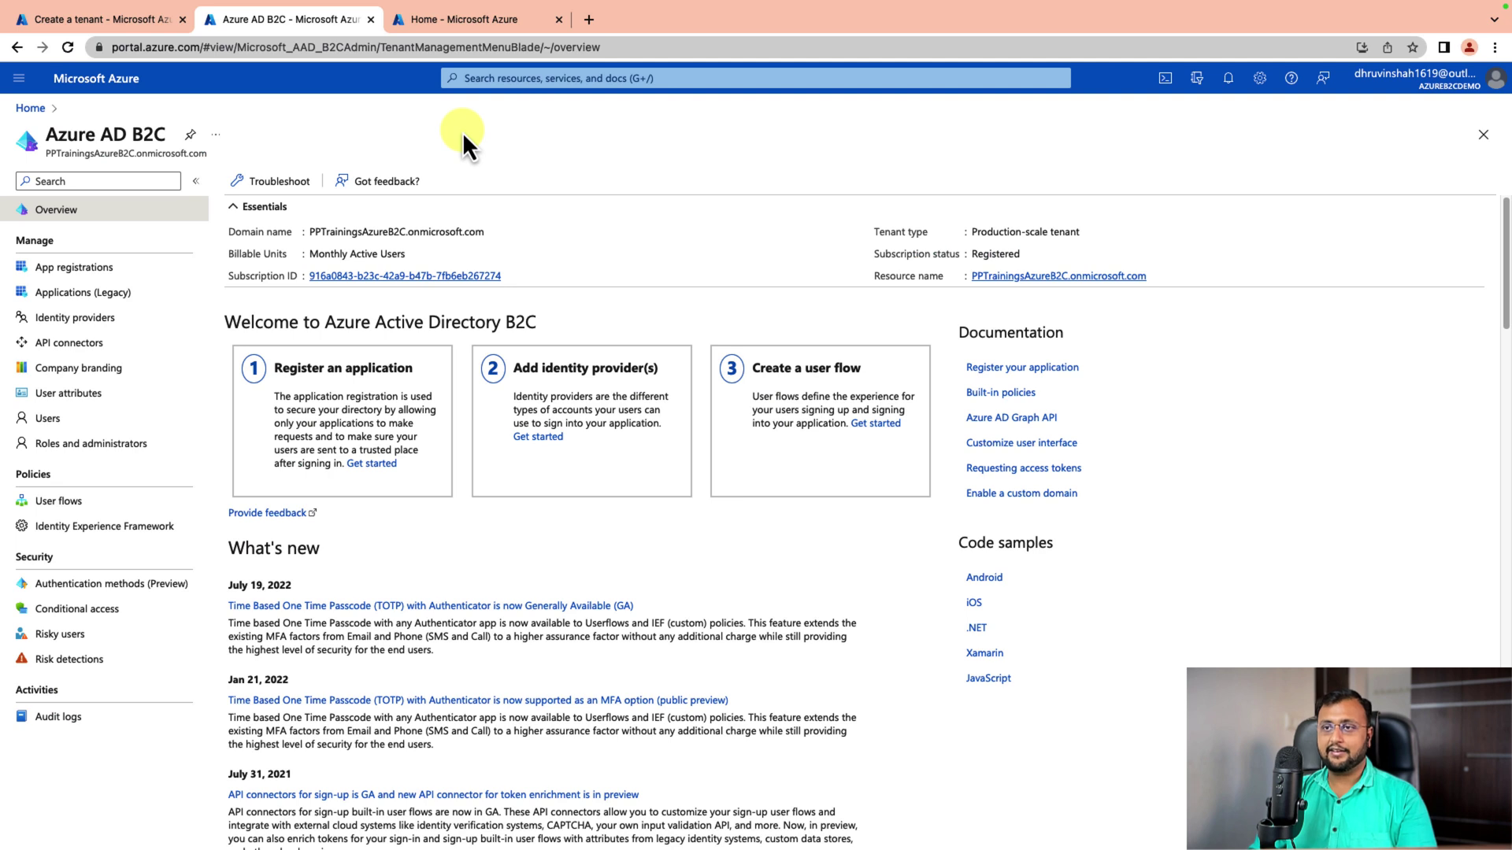
Start a new app registration in the tenant named AzureB2CPTraining.
click(146, 271)
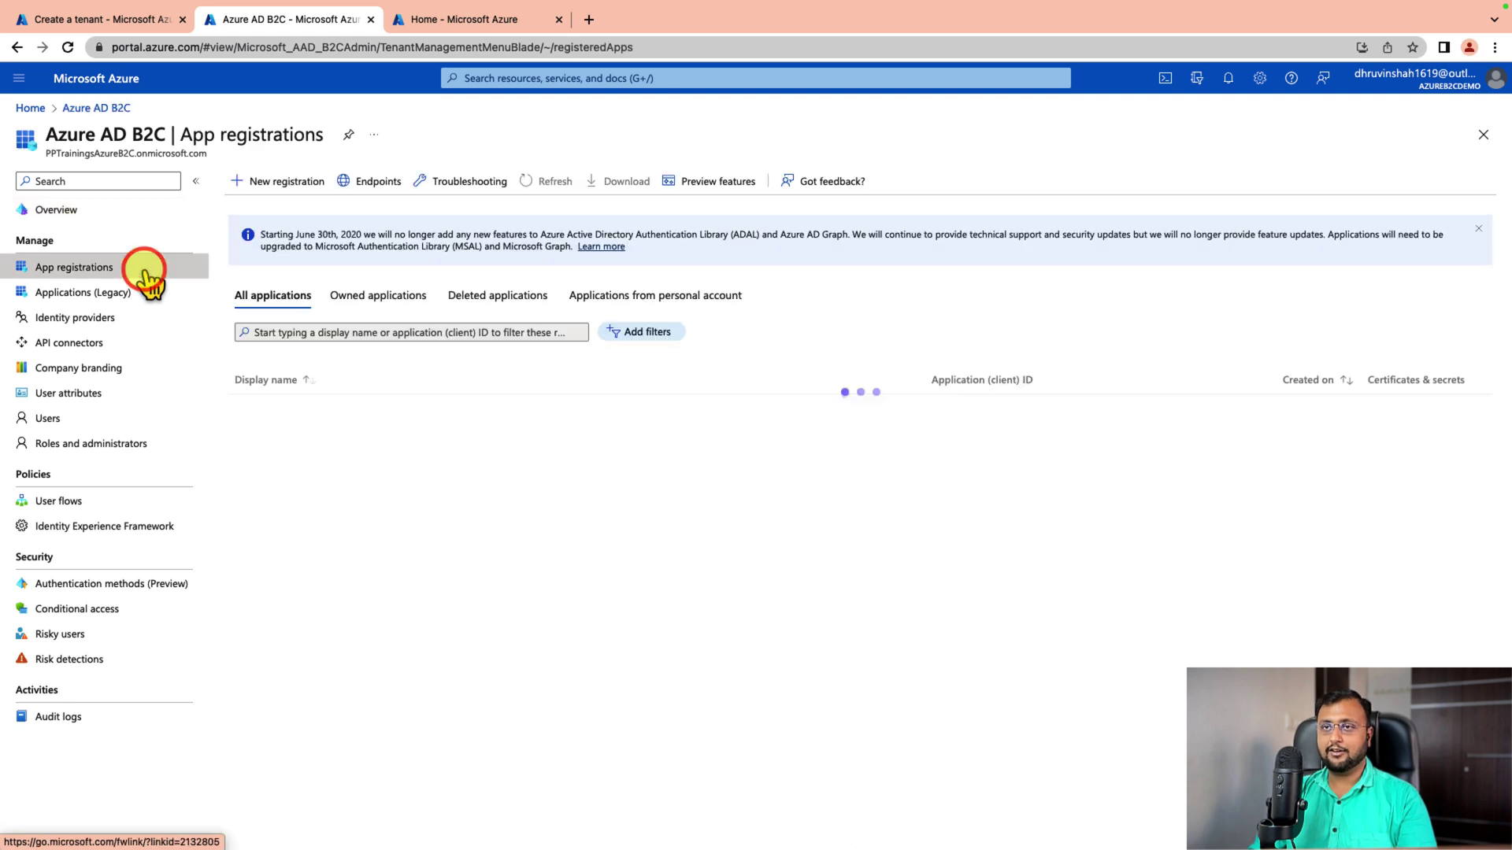
click(293, 188)
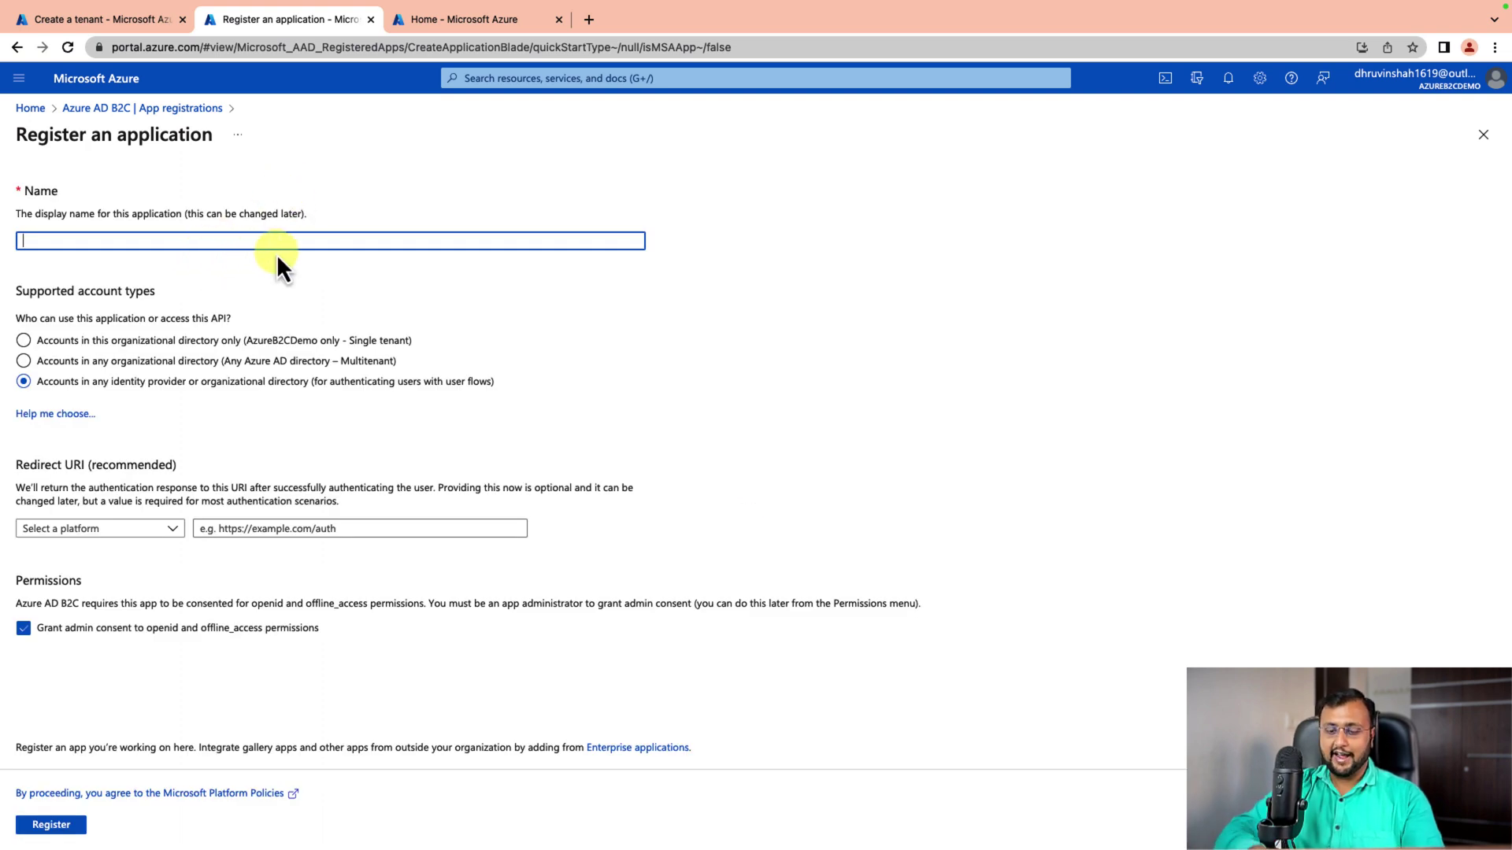
text(AzureB2)
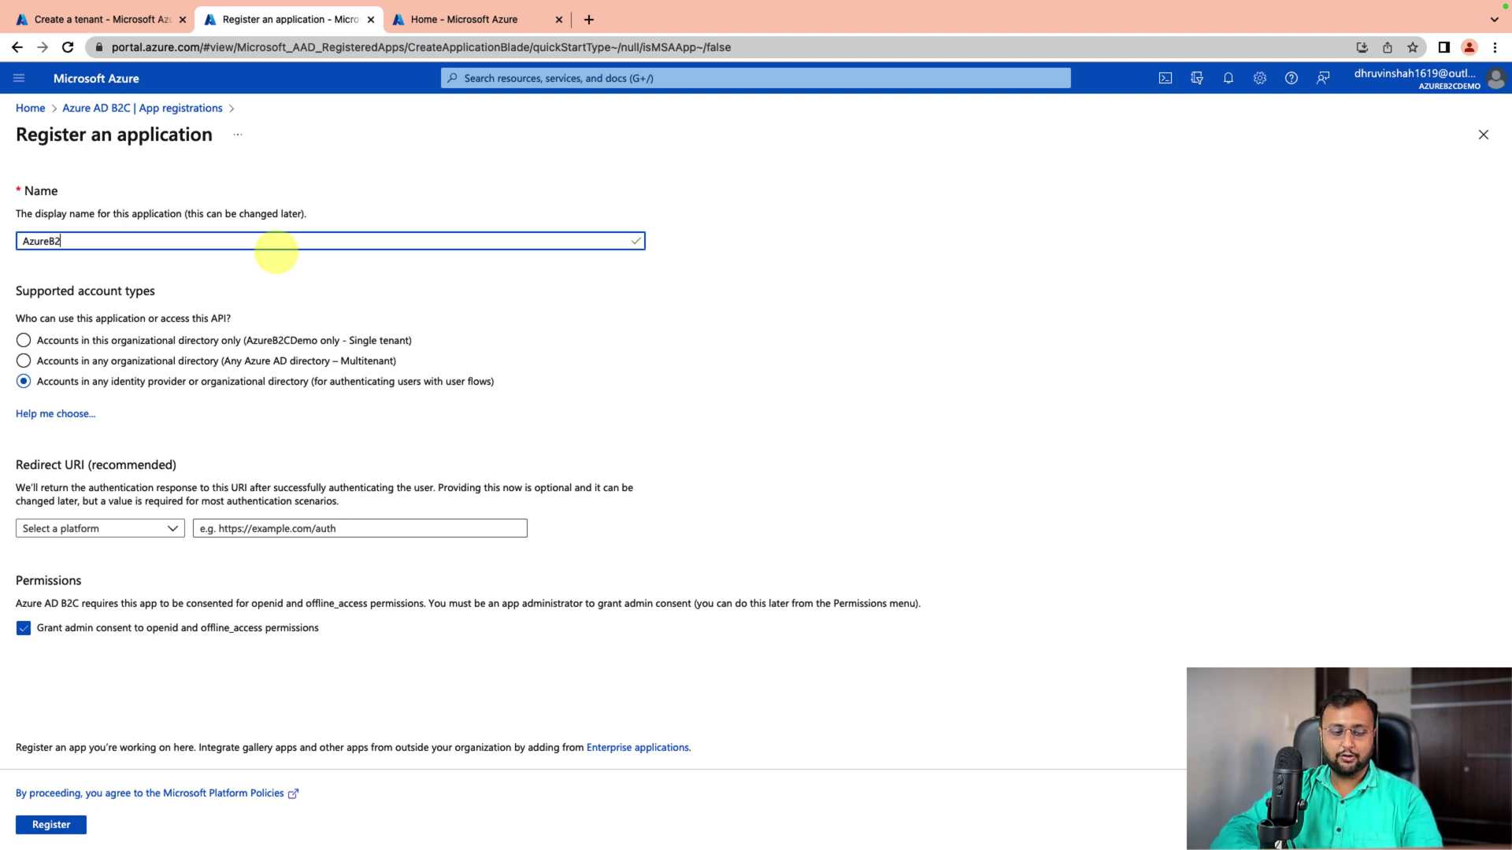
text(CPTr)
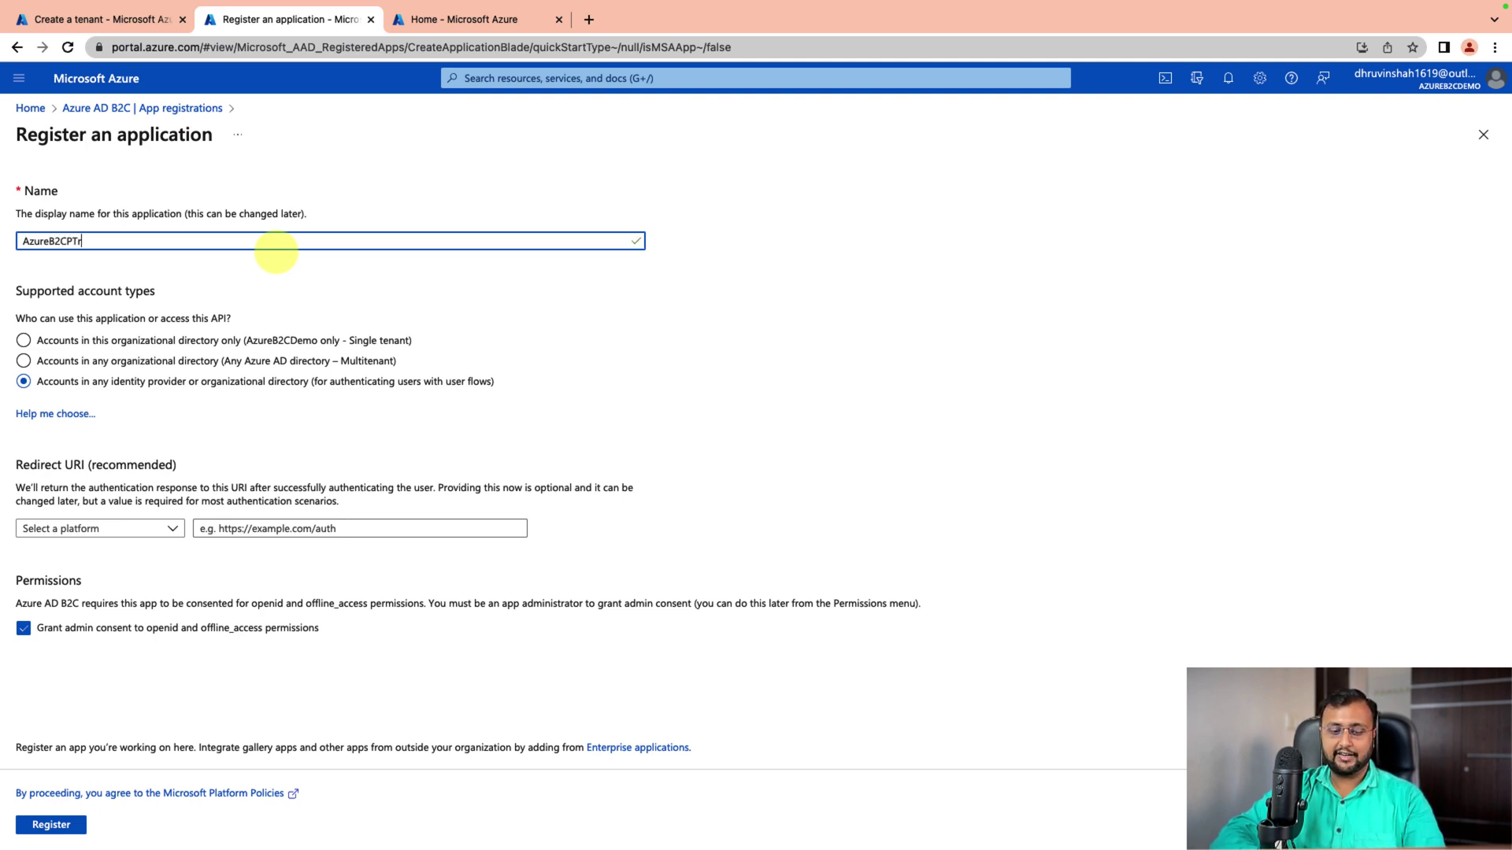
text(aining)
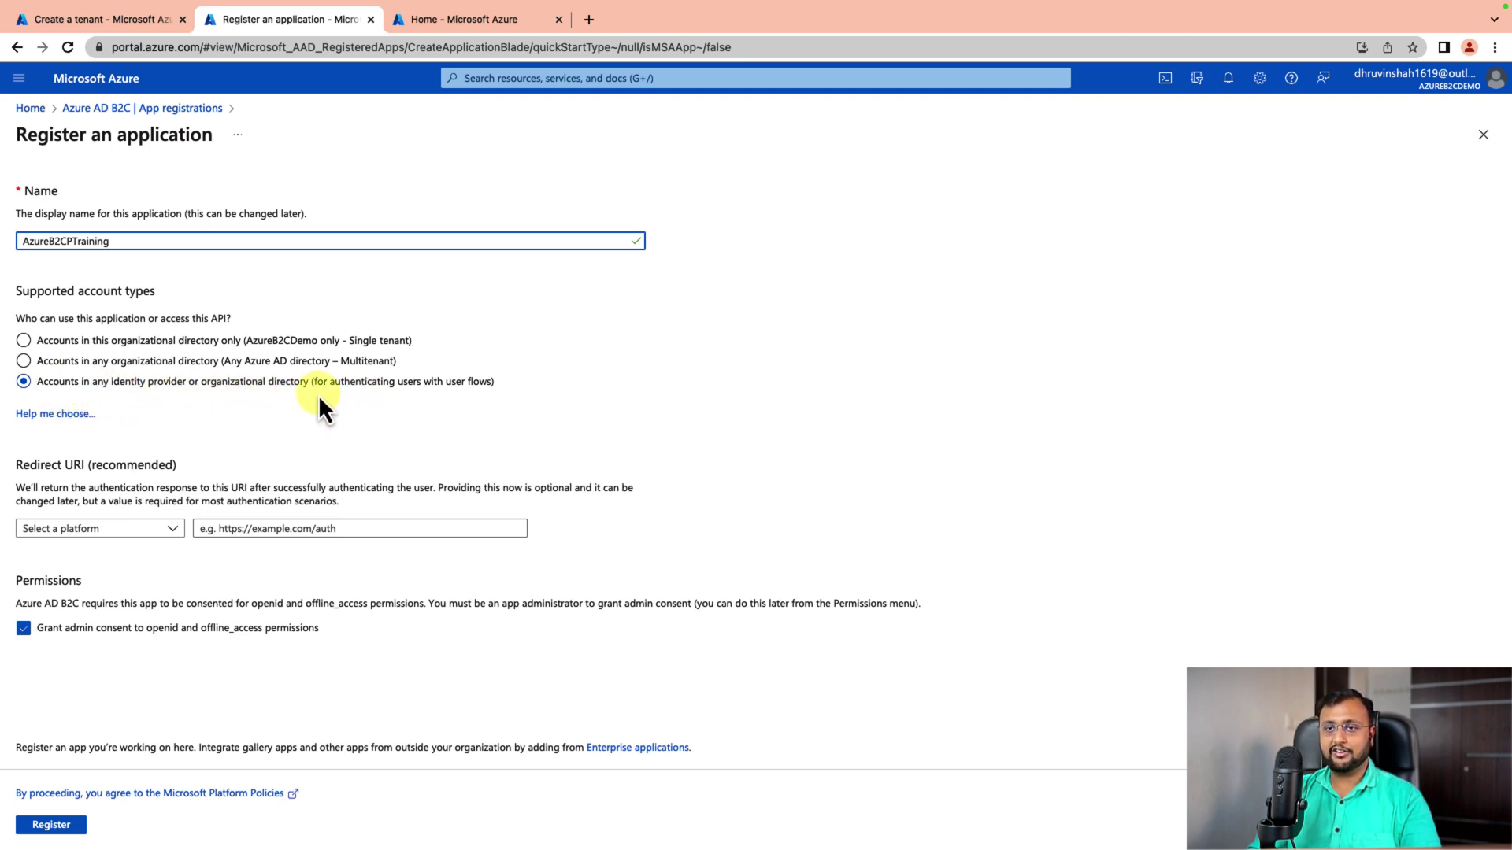
Set the redirect URI platform to Web, then switch to the Power Apps window.
click(176, 531)
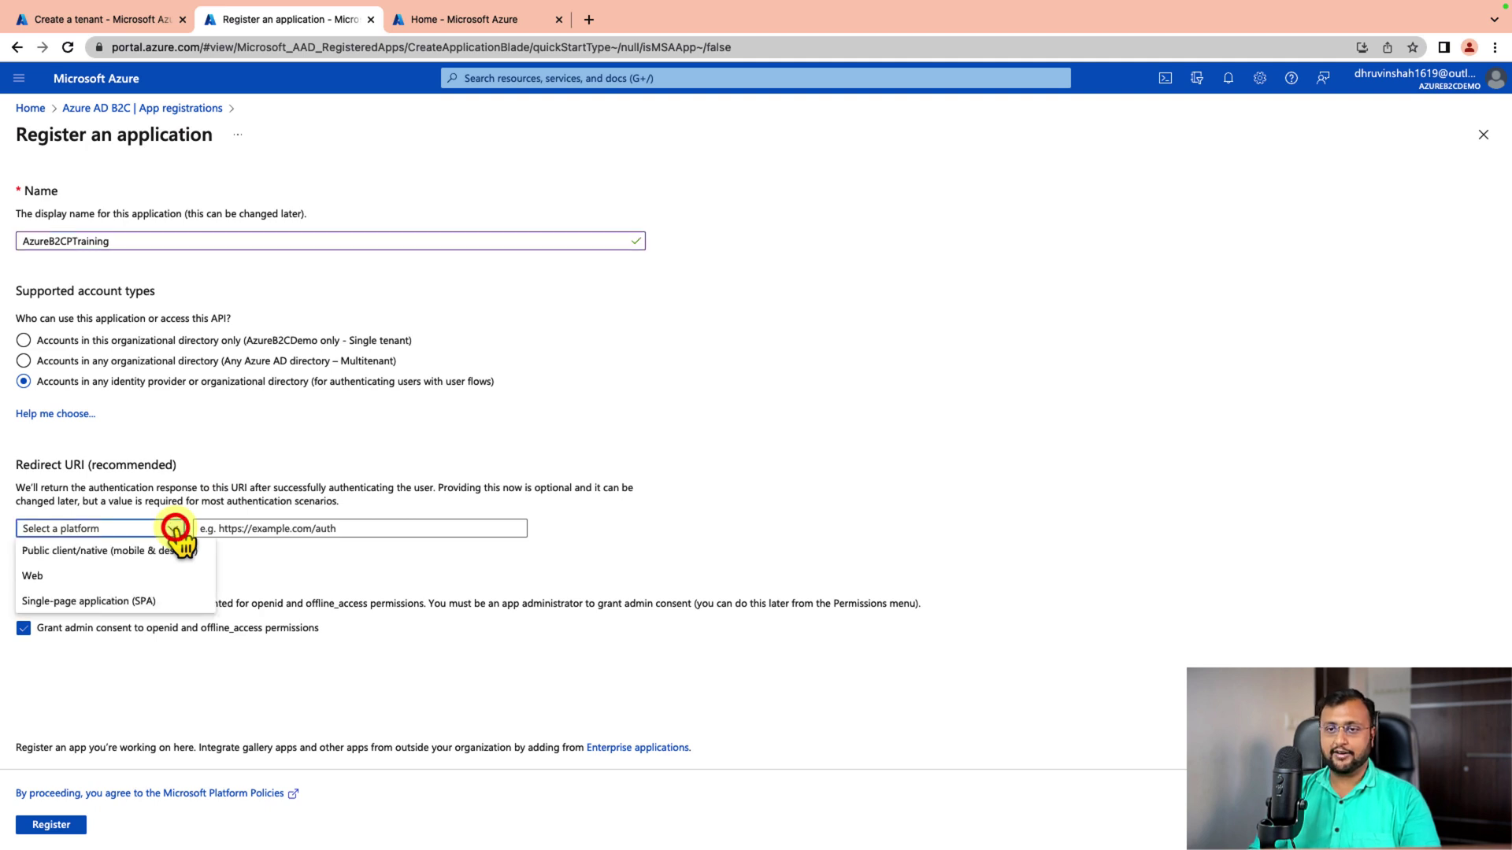
click(168, 571)
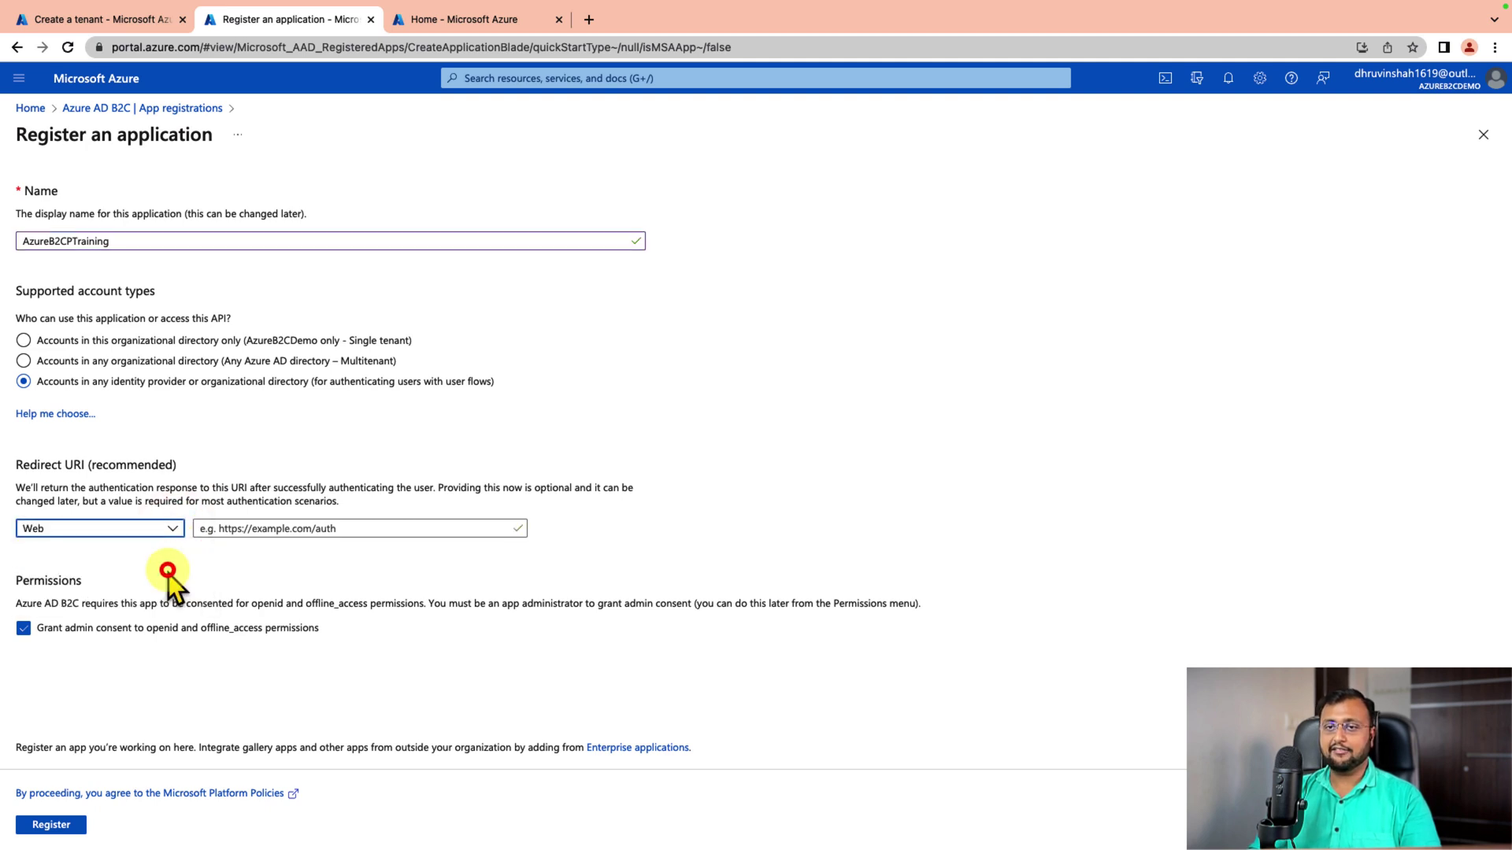
click(264, 529)
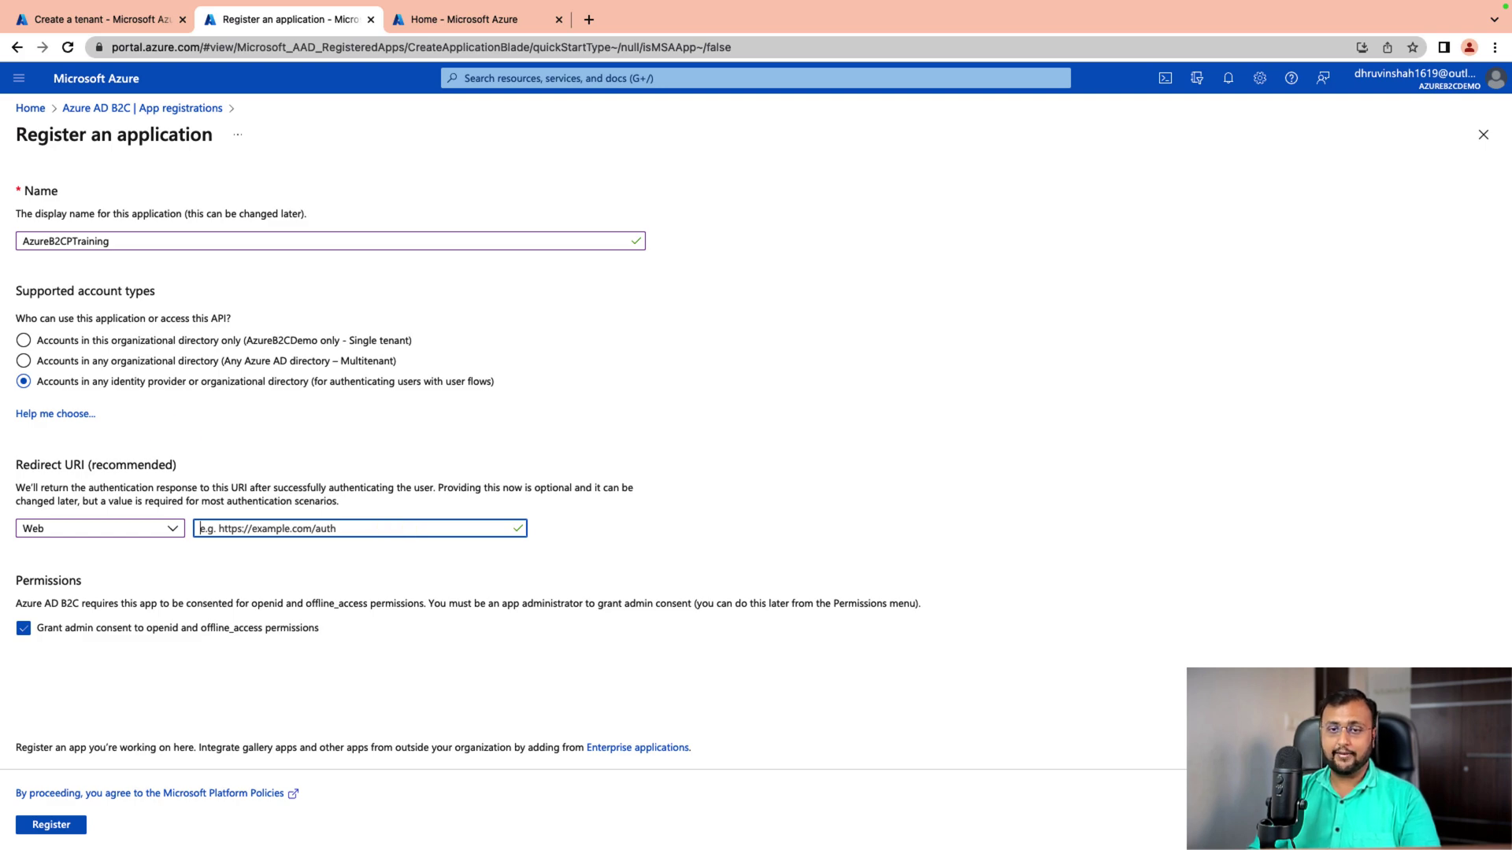
key(ctrl+Left)
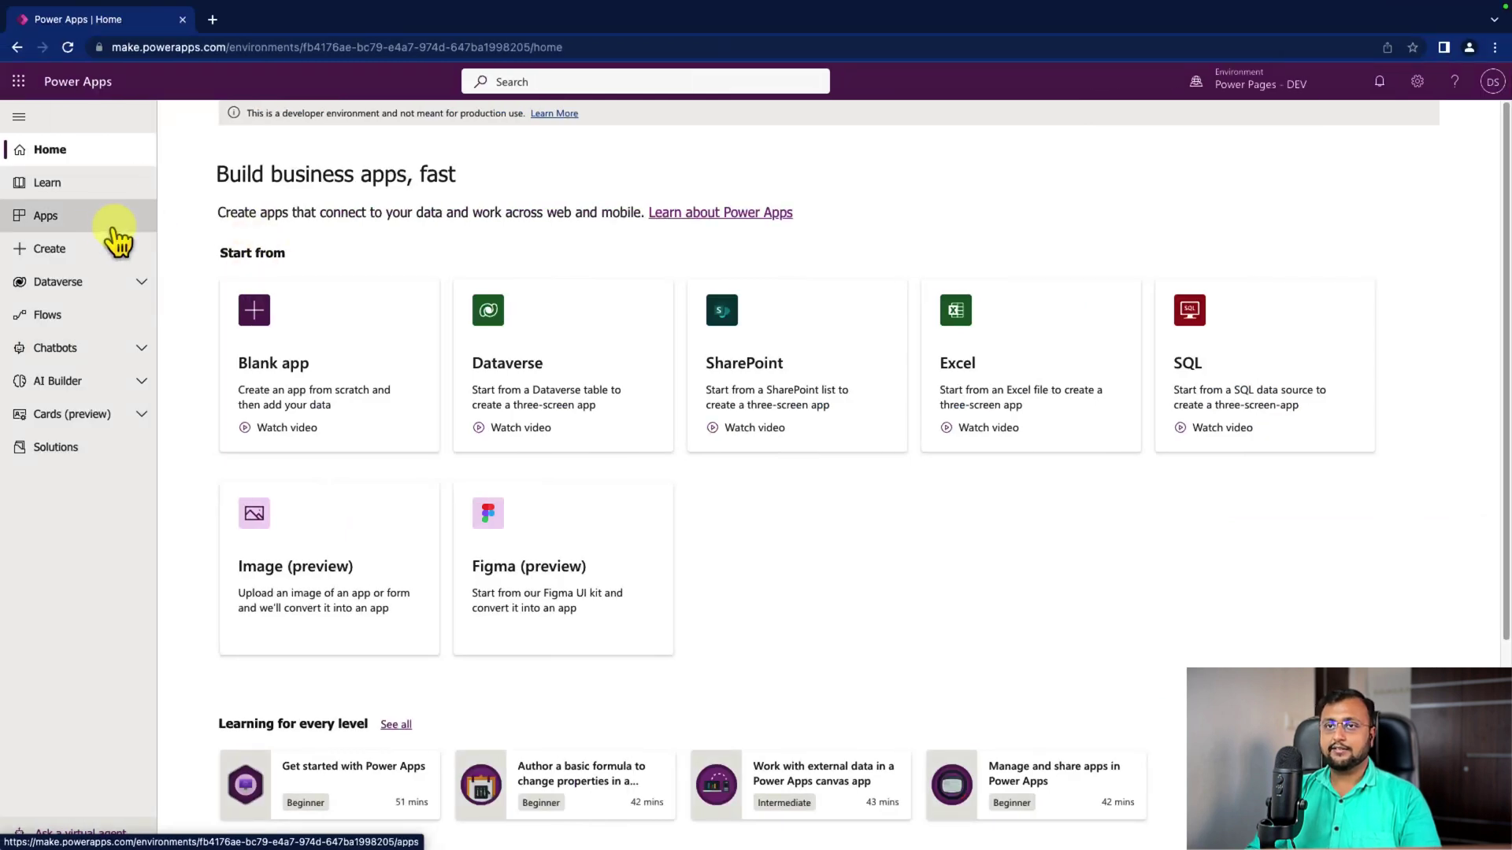
Open the settings of the Power Platform Trainings site from the Apps list.
click(90, 222)
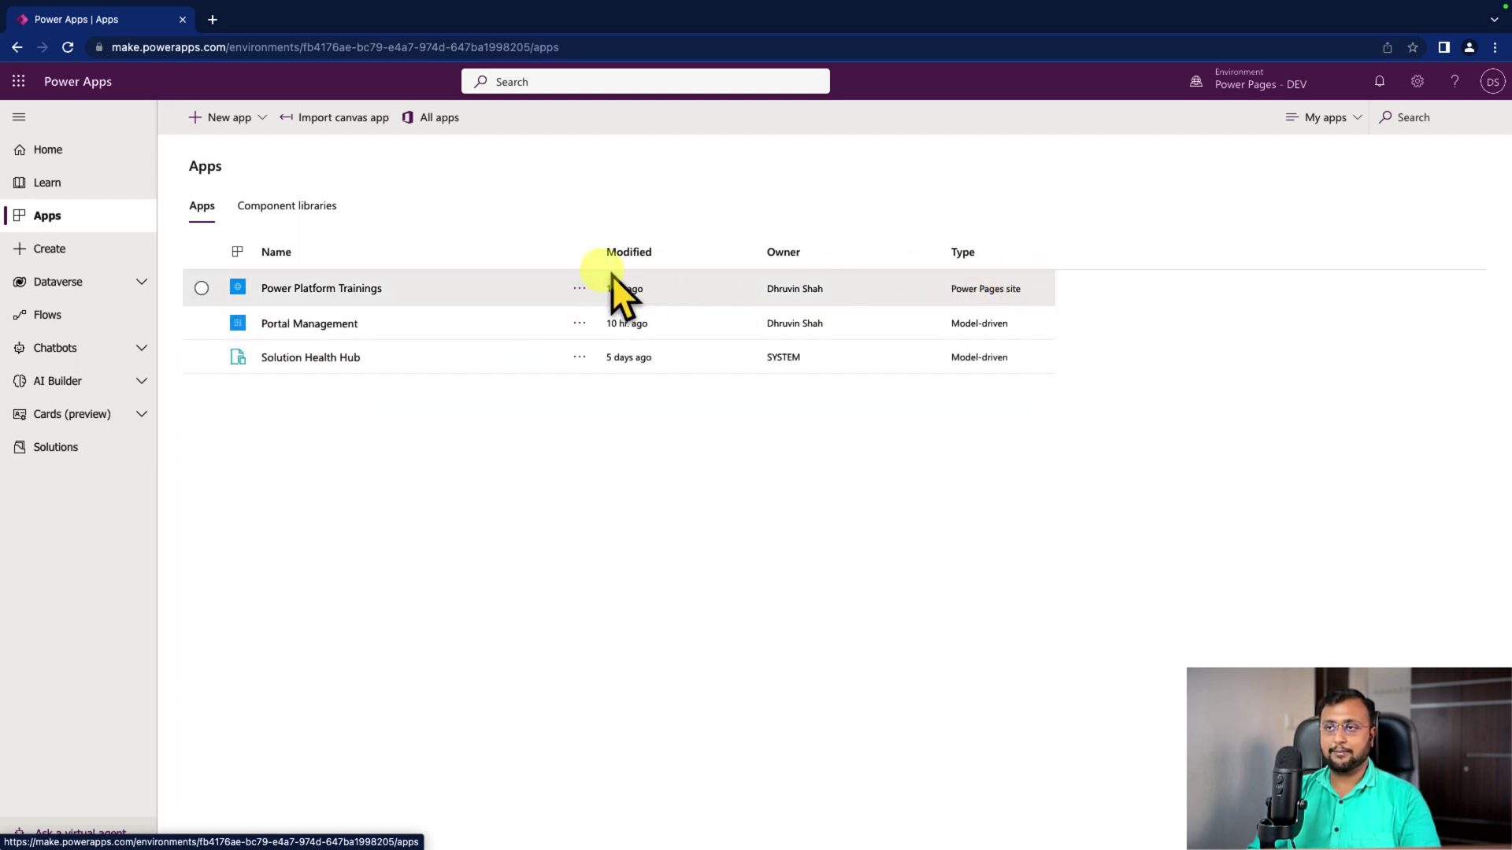
click(575, 288)
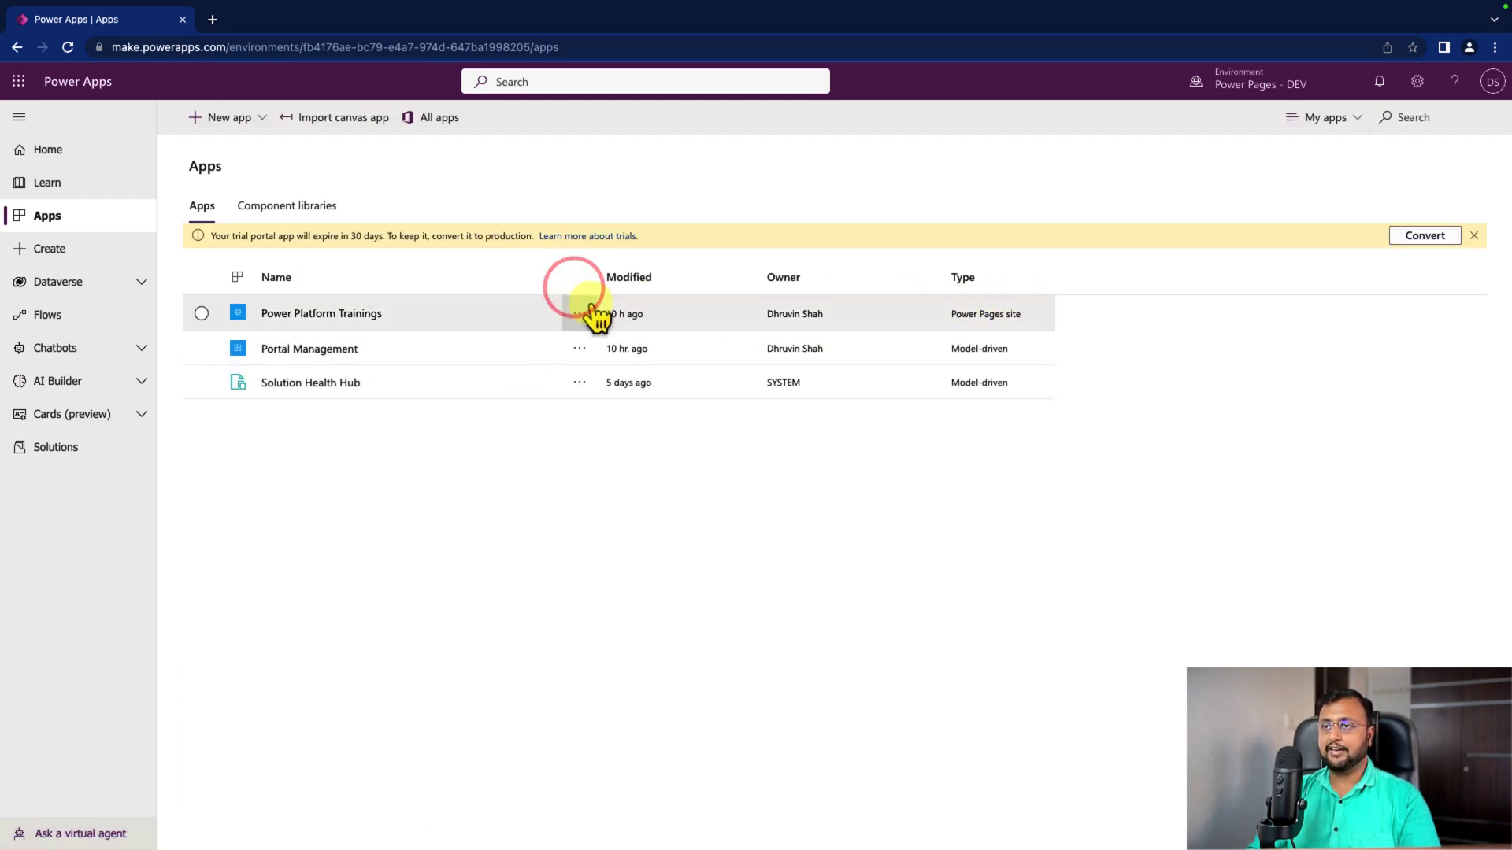
click(644, 429)
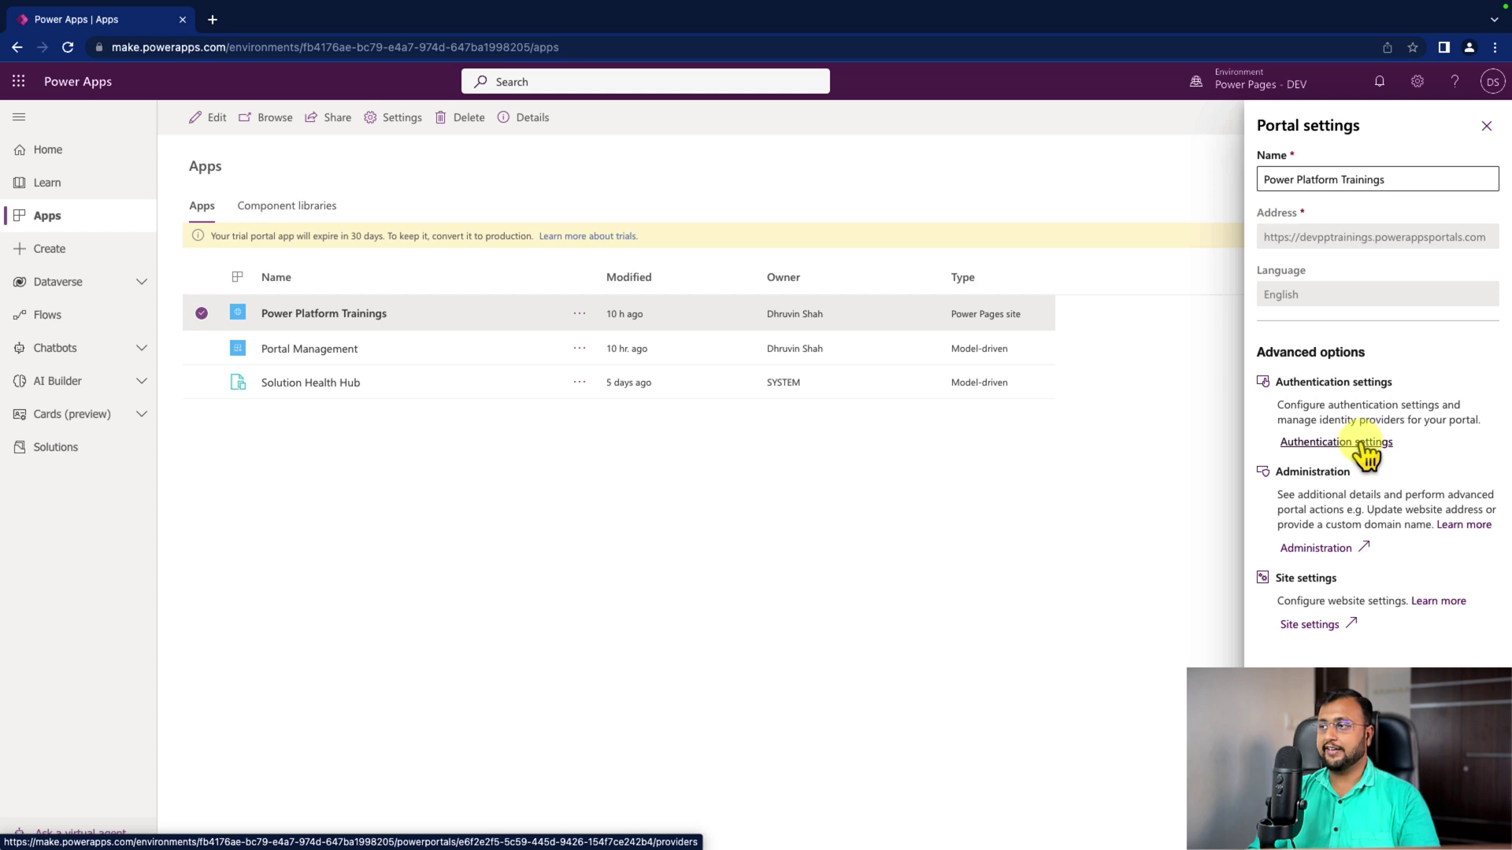
Configure Azure AD B2C under Authentication settings and copy the site's reply URL.
click(1362, 443)
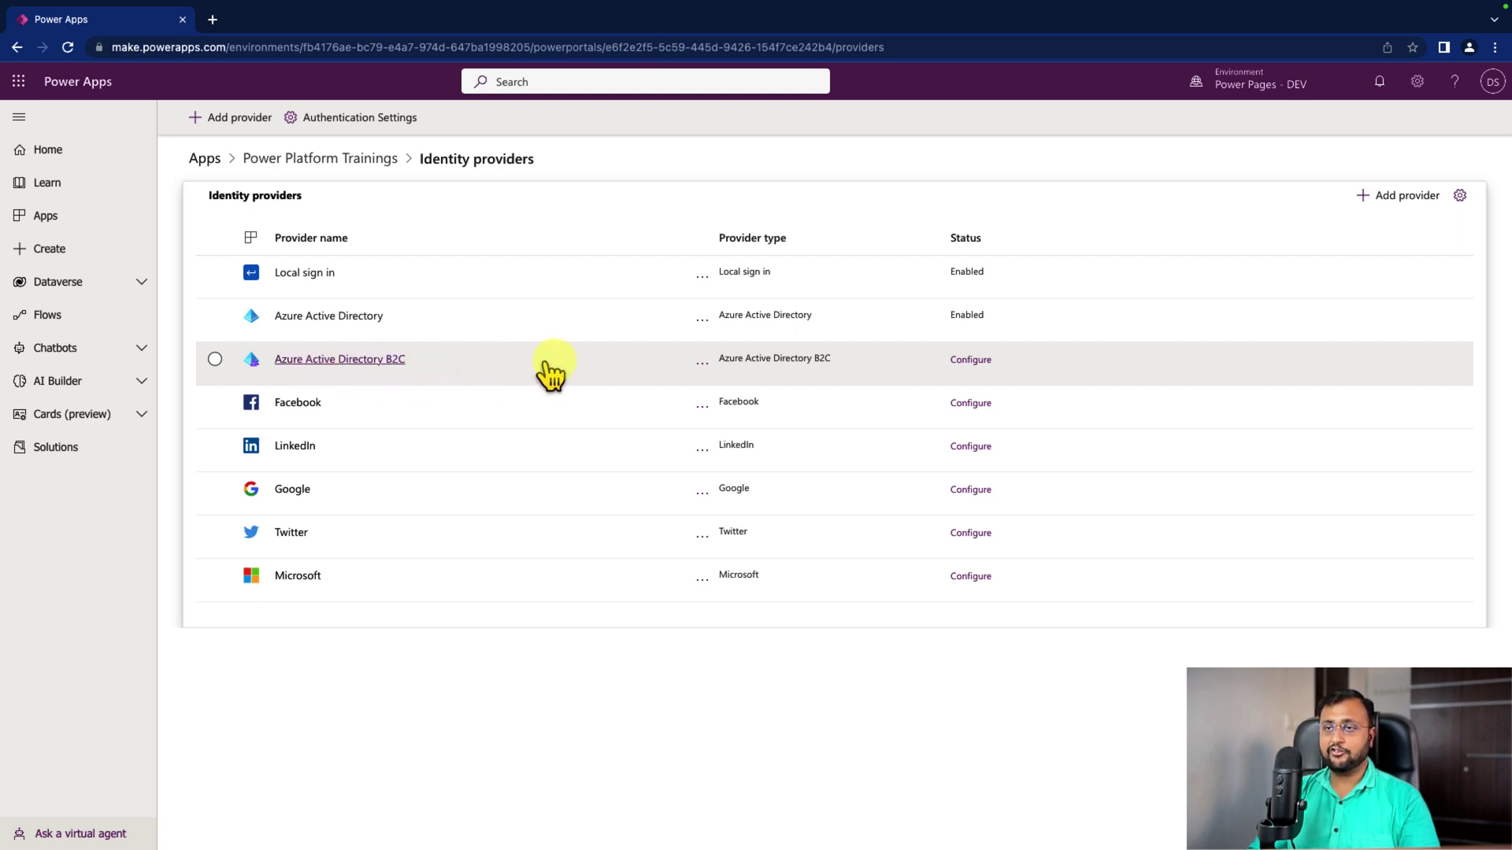
click(974, 361)
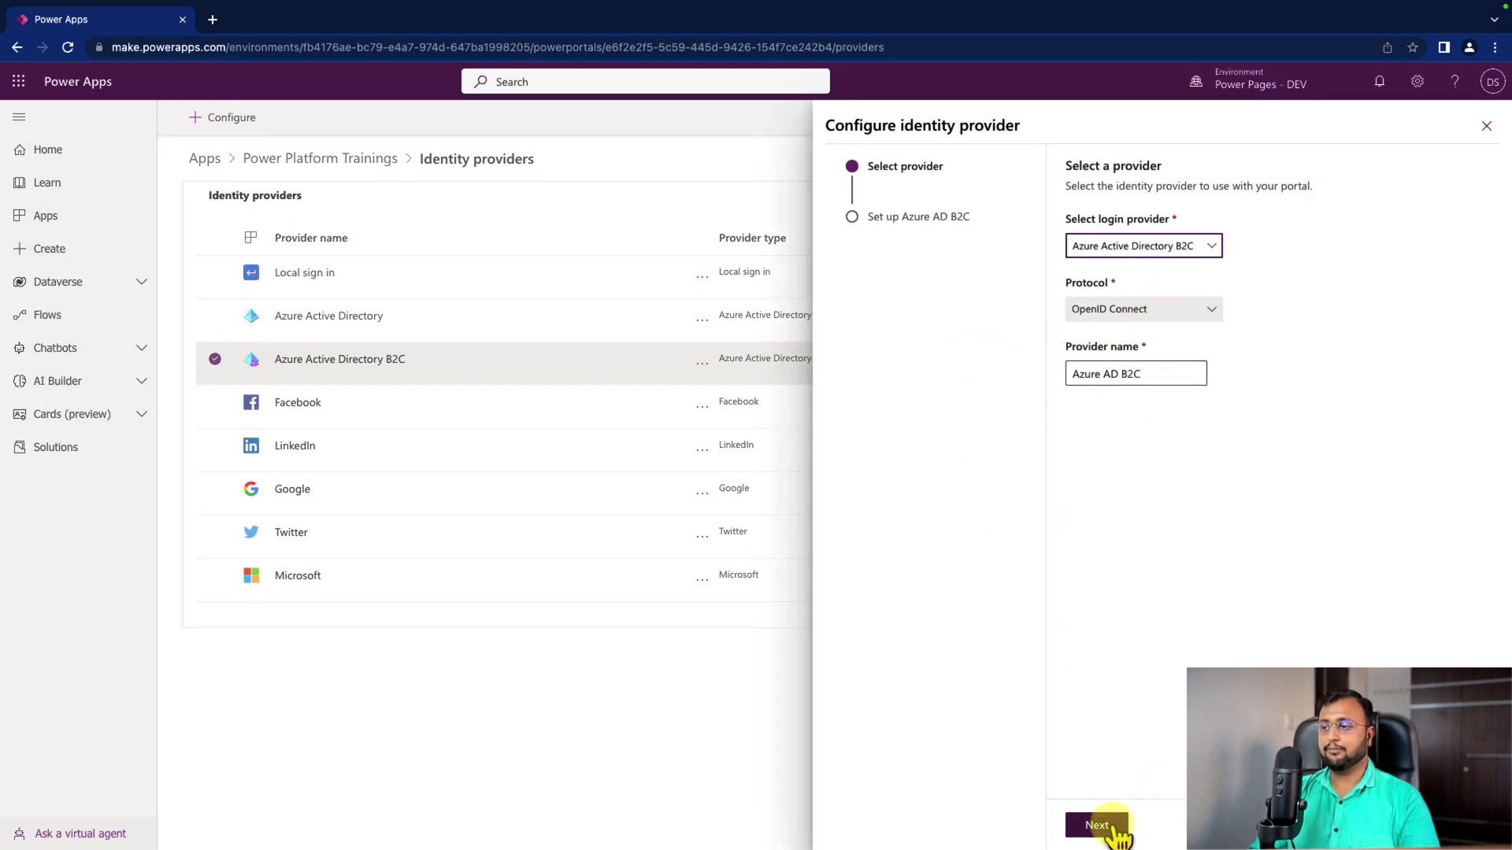
click(1097, 826)
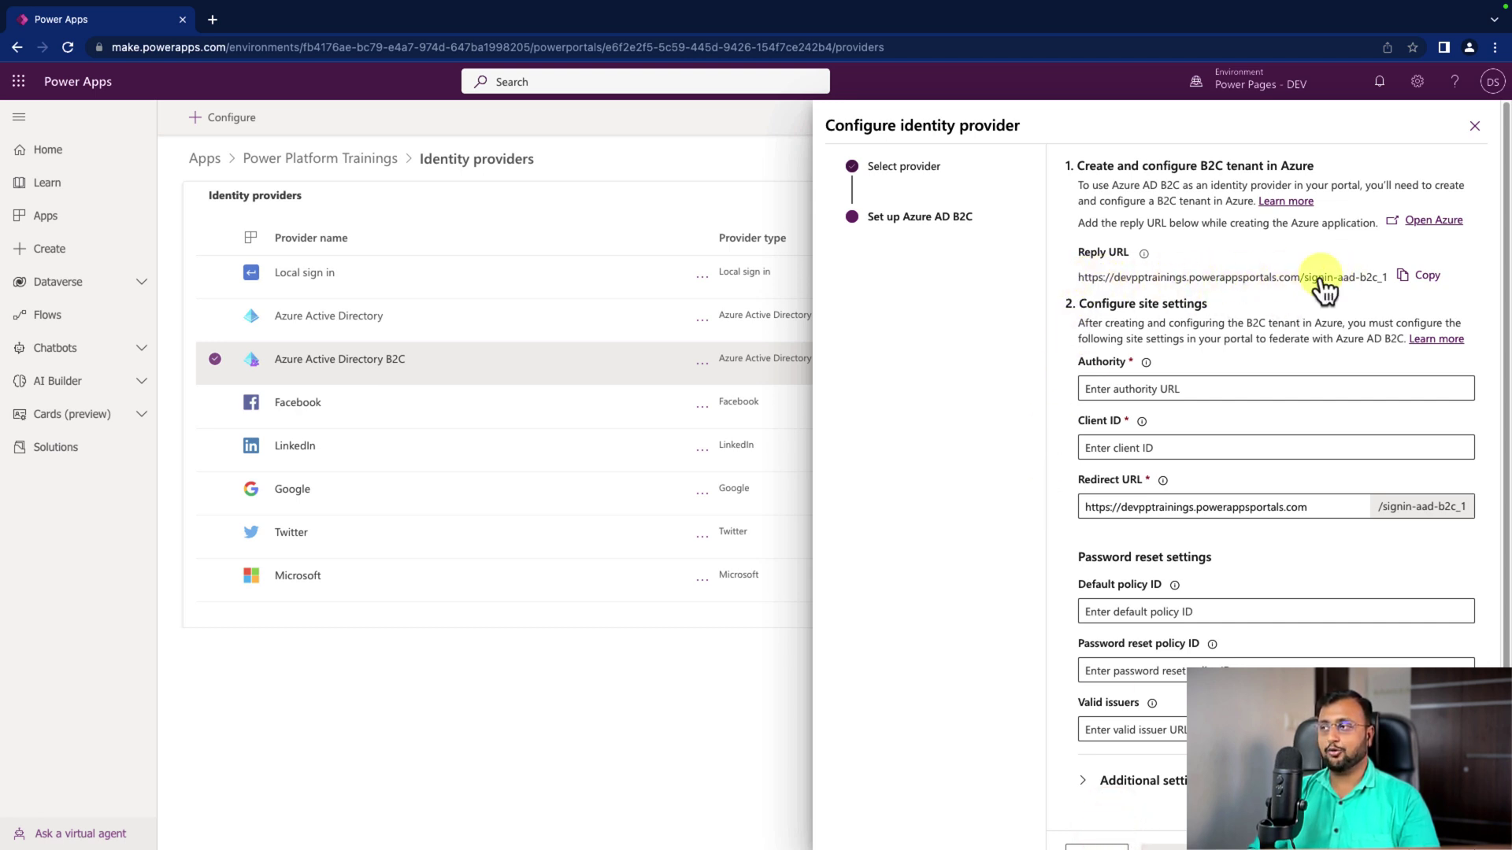
click(1421, 277)
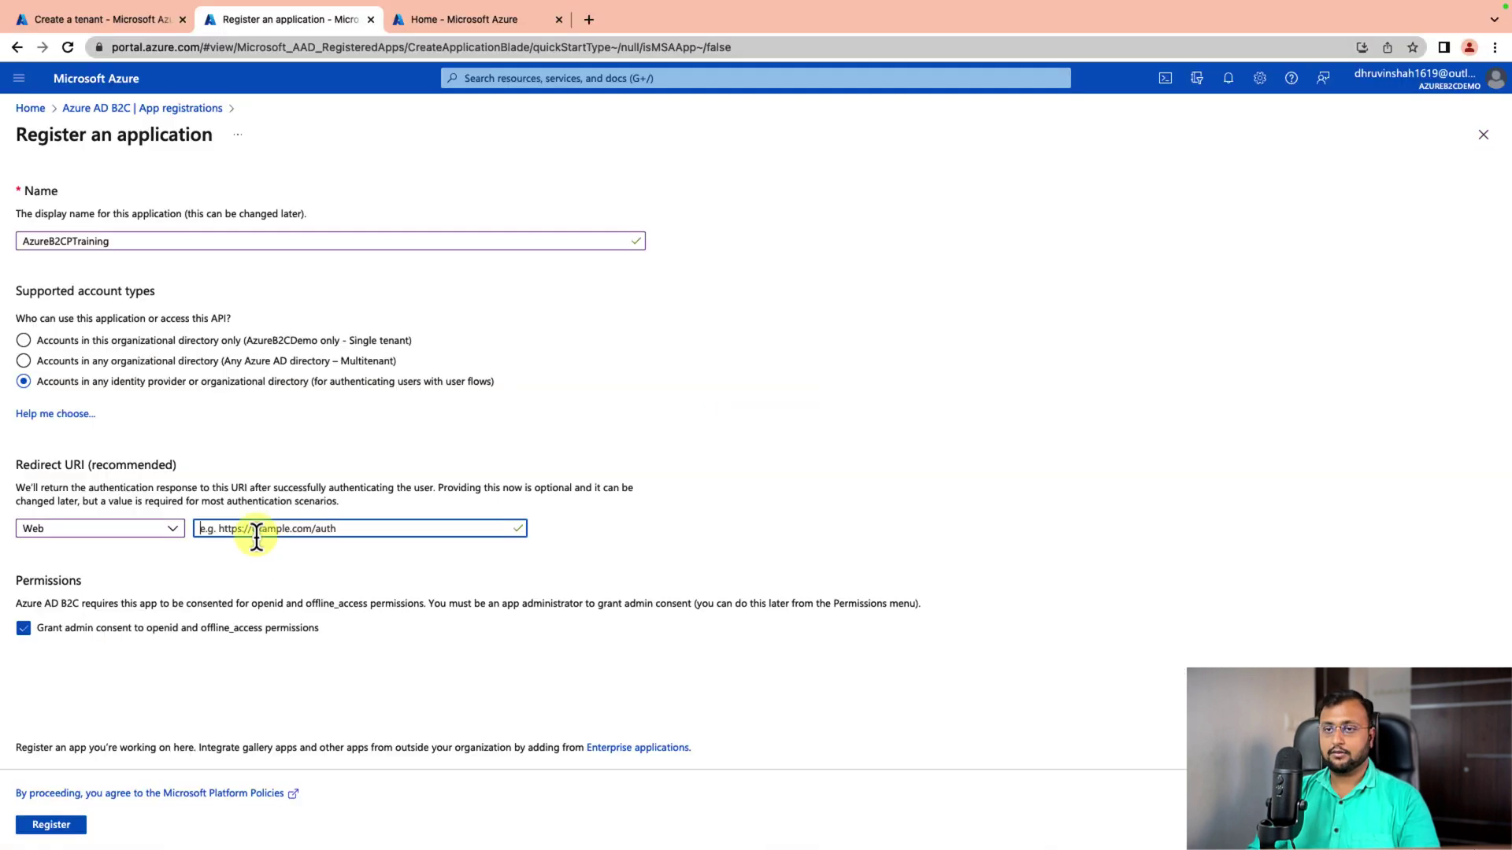
right_click(254, 531)
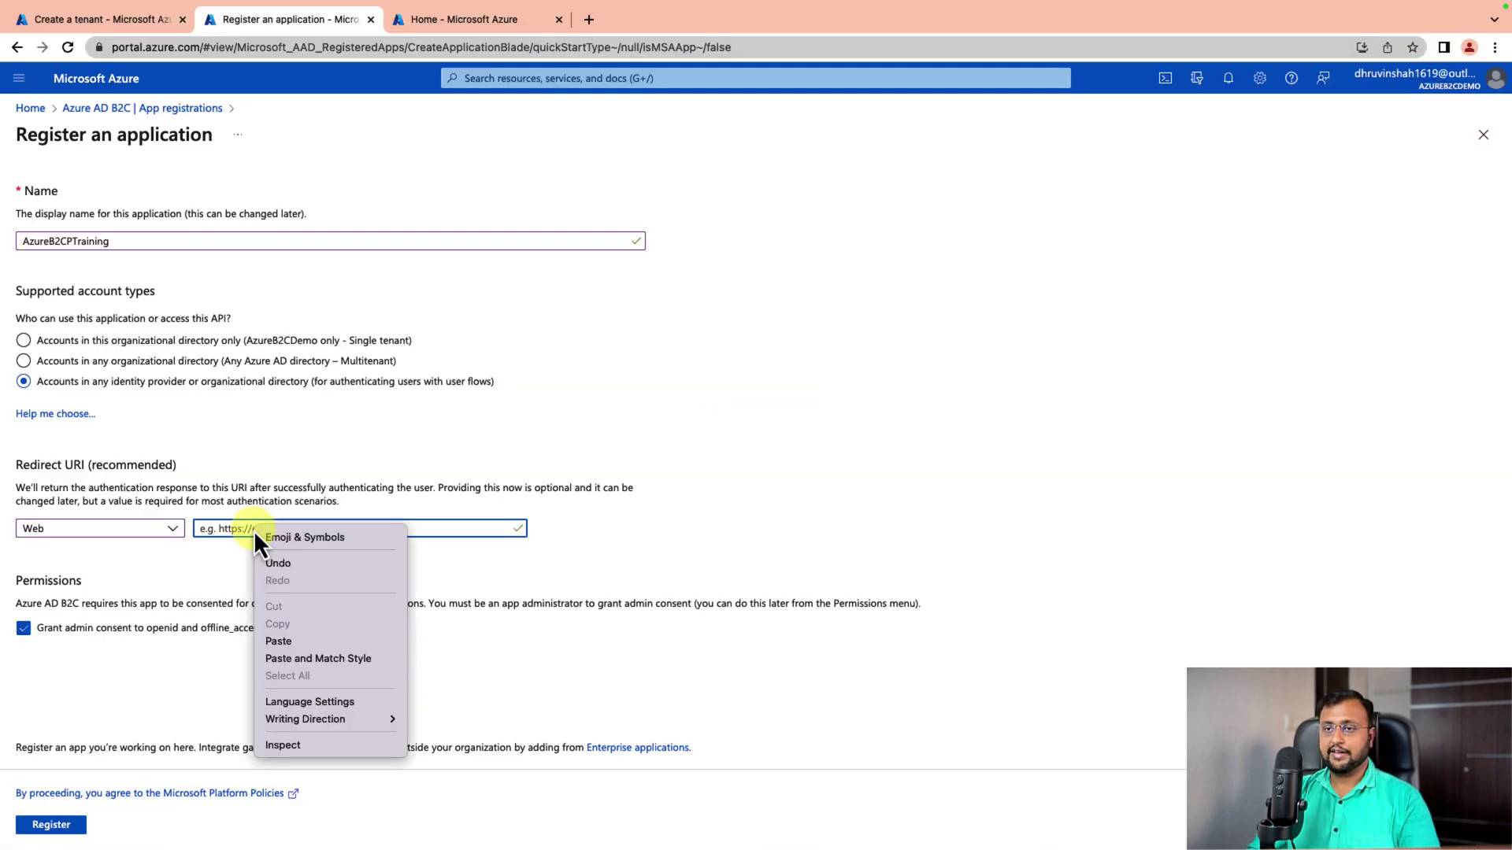
click(272, 641)
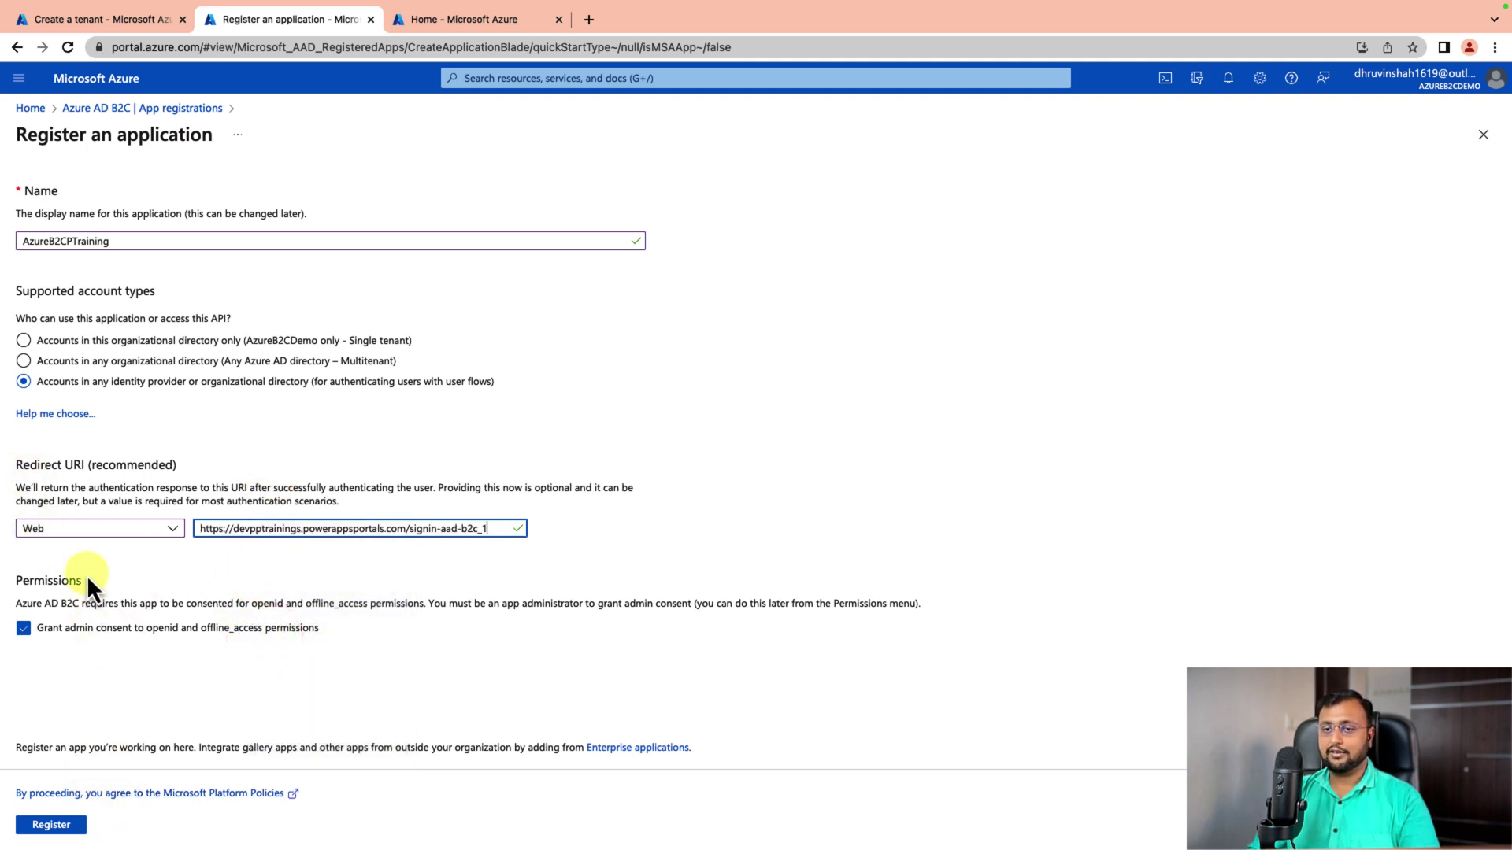
click(57, 826)
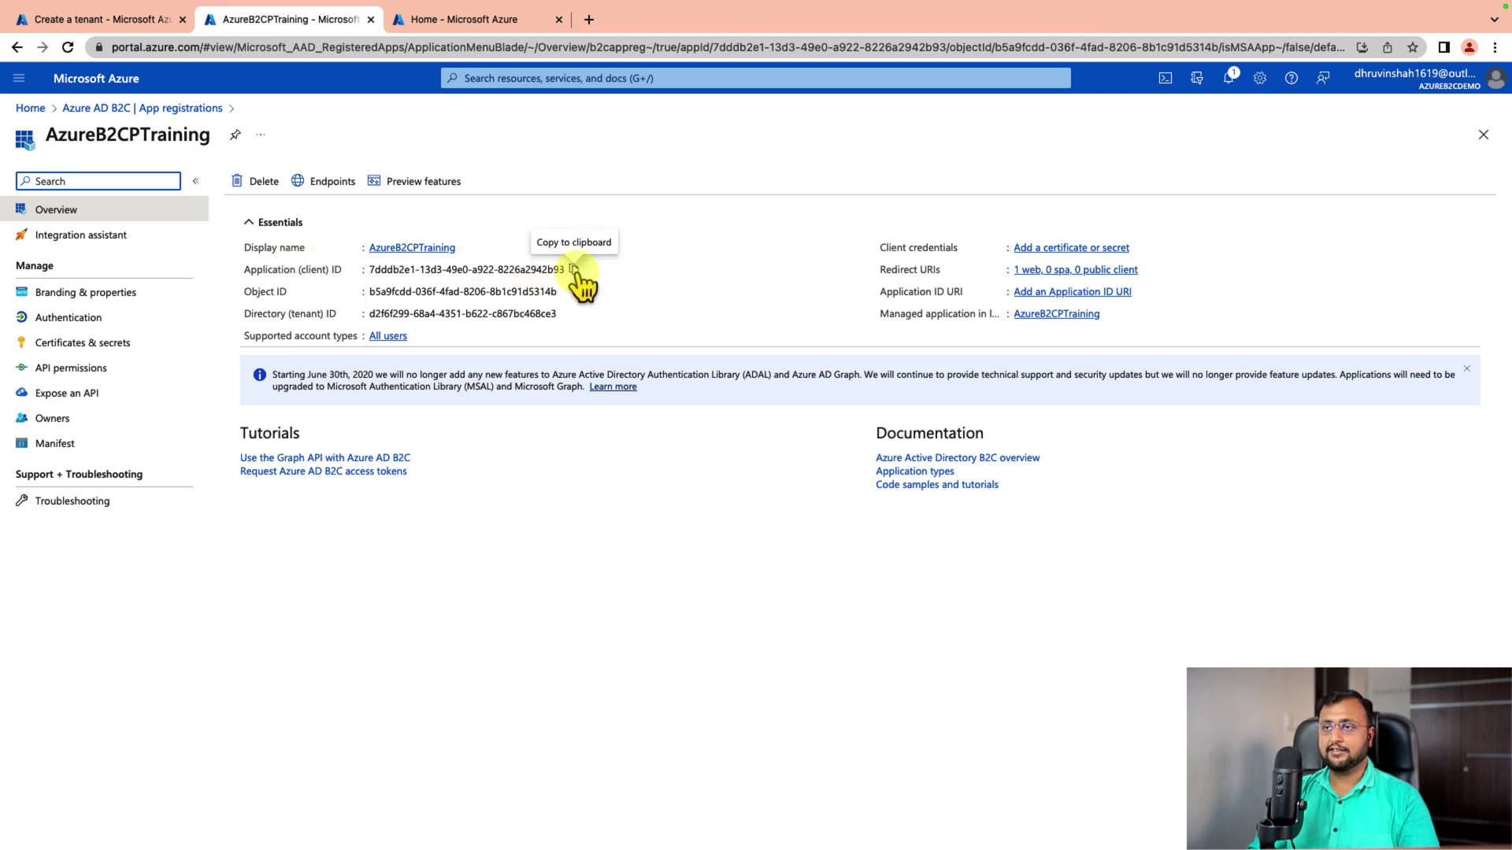
Copy AzureB2CPTraining's Application (client) ID and go to its Authentication page.
click(575, 271)
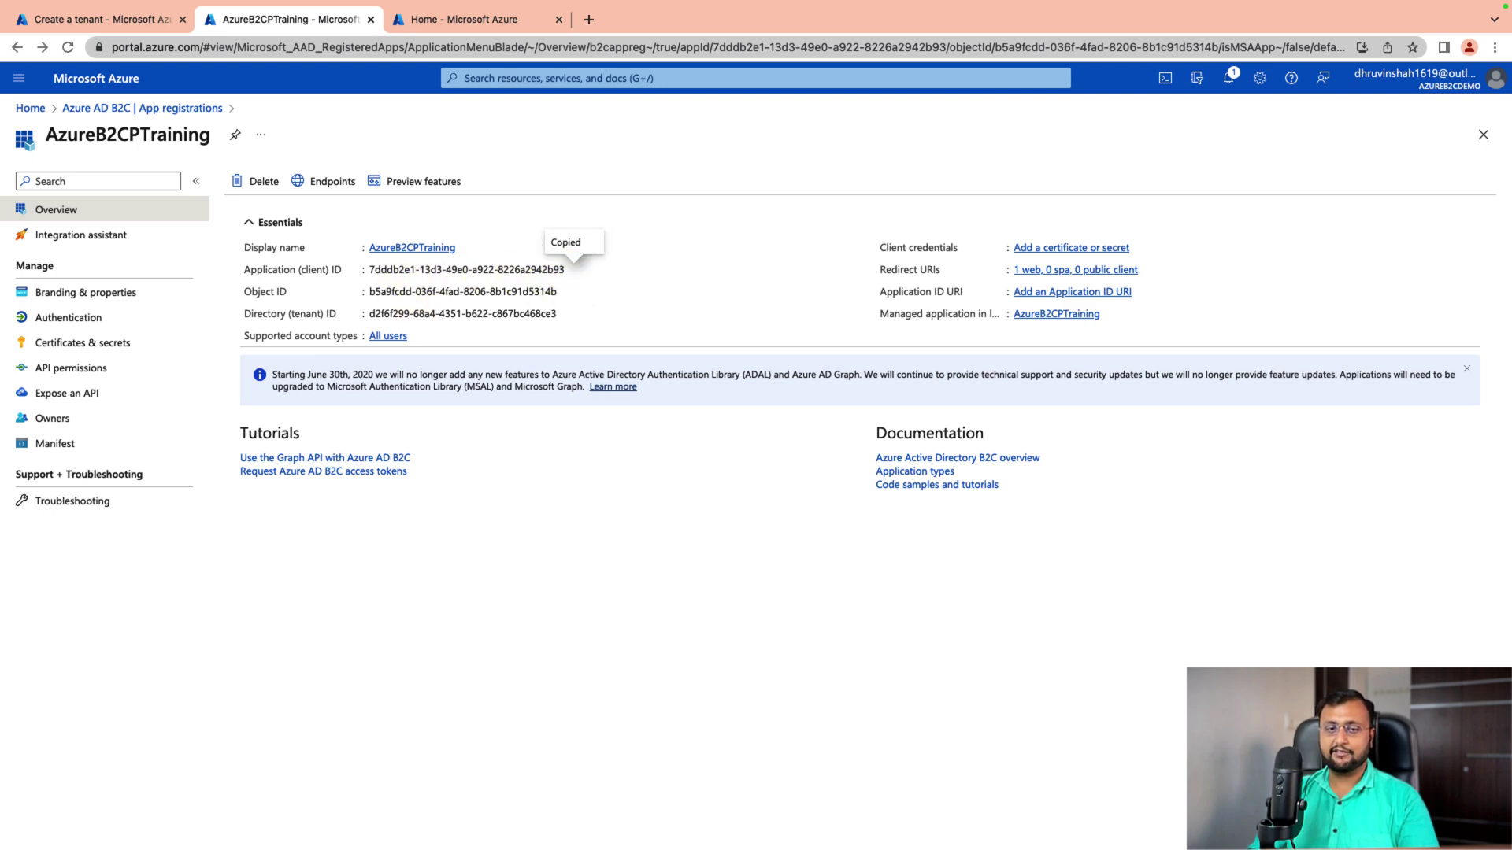
click(157, 319)
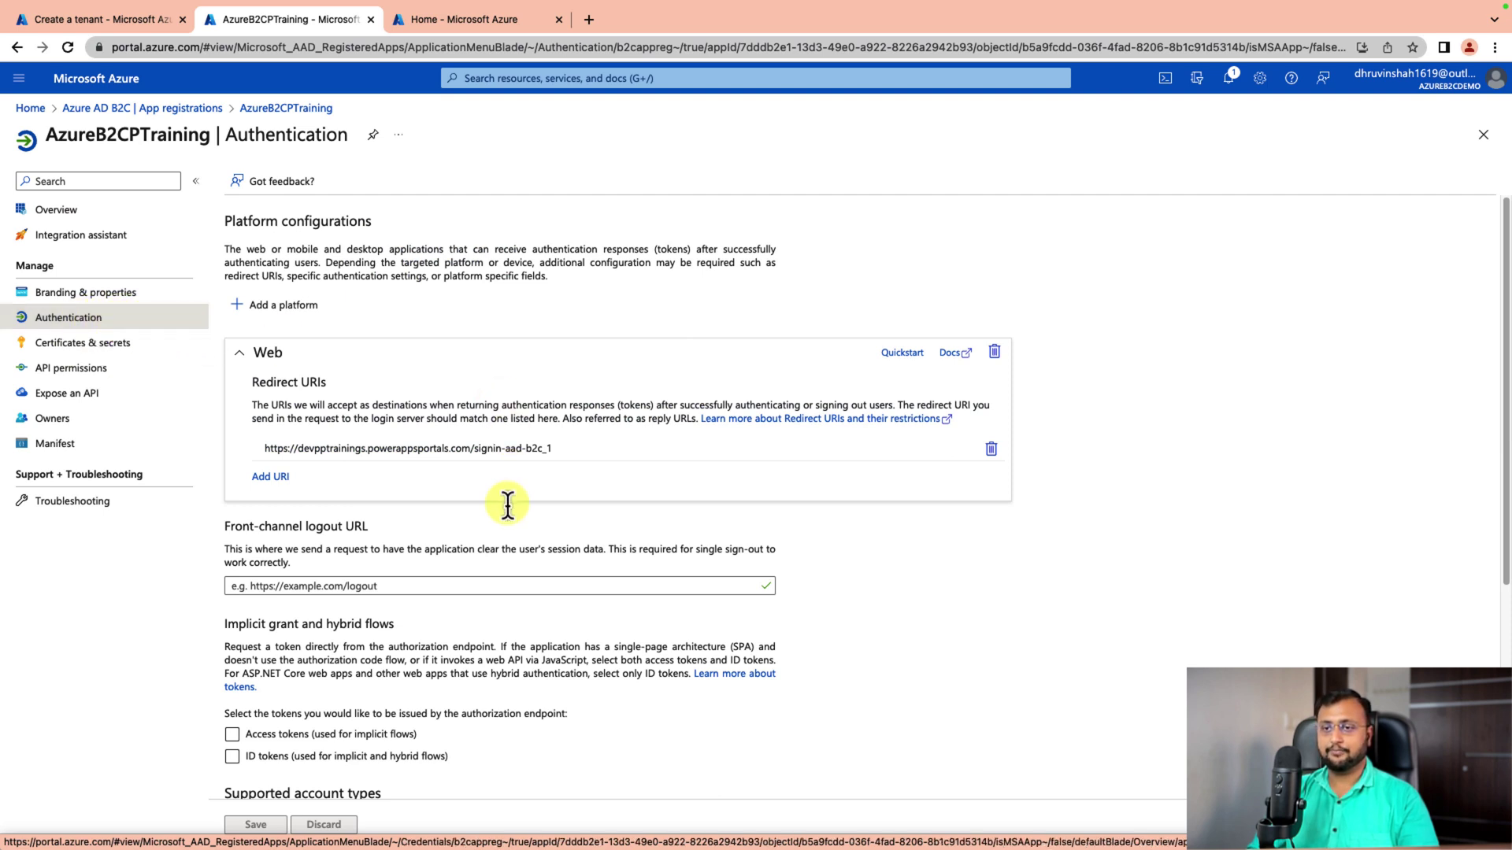
Enable Access tokens and ID tokens for implicit grant on AzureB2CPTraining and save.
scroll(504, 494, down, 3)
scroll(506, 494, down, 1)
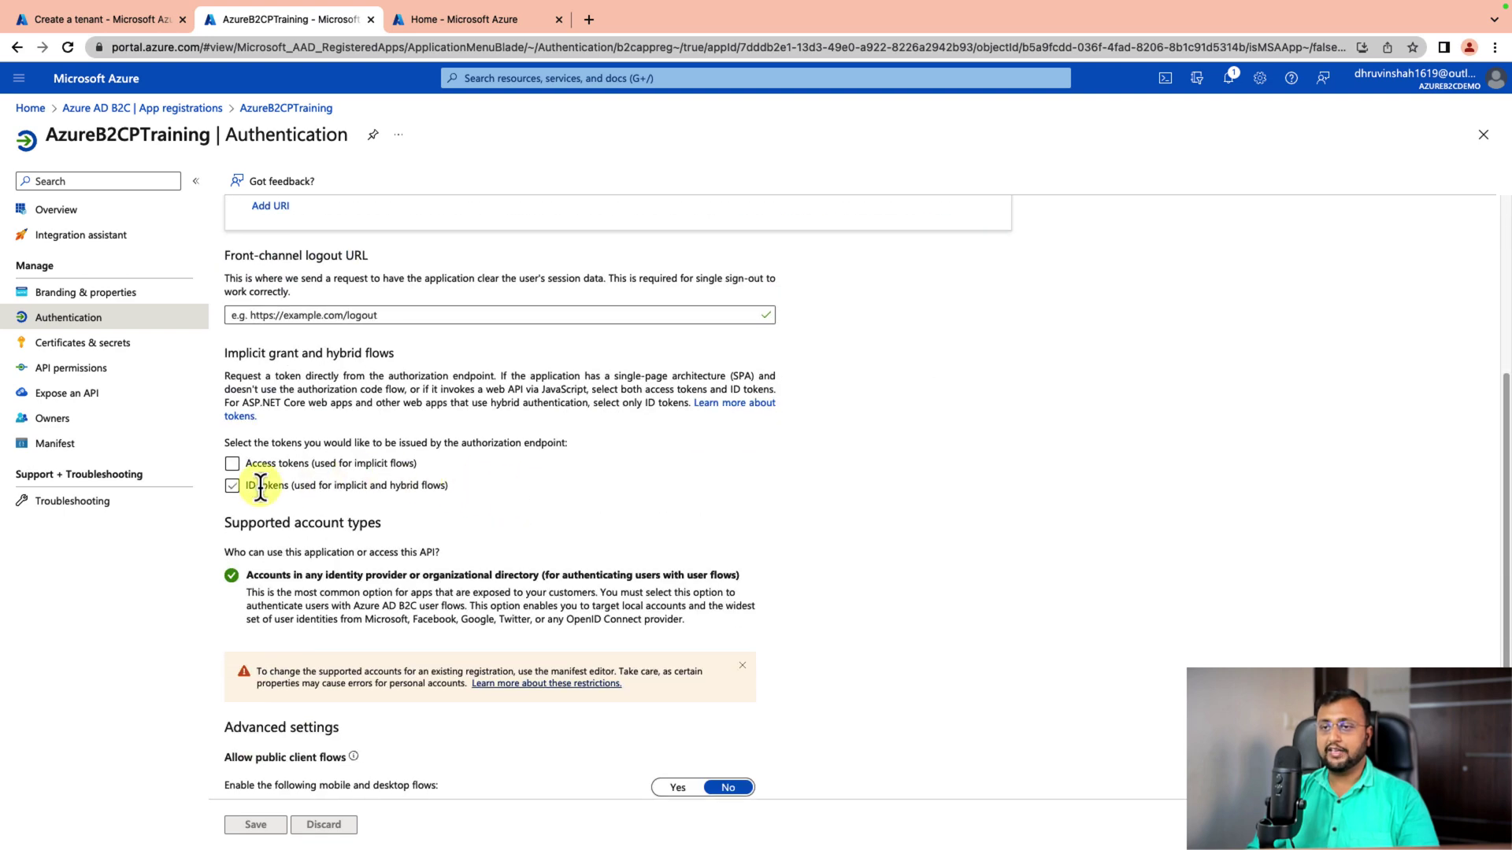
click(231, 463)
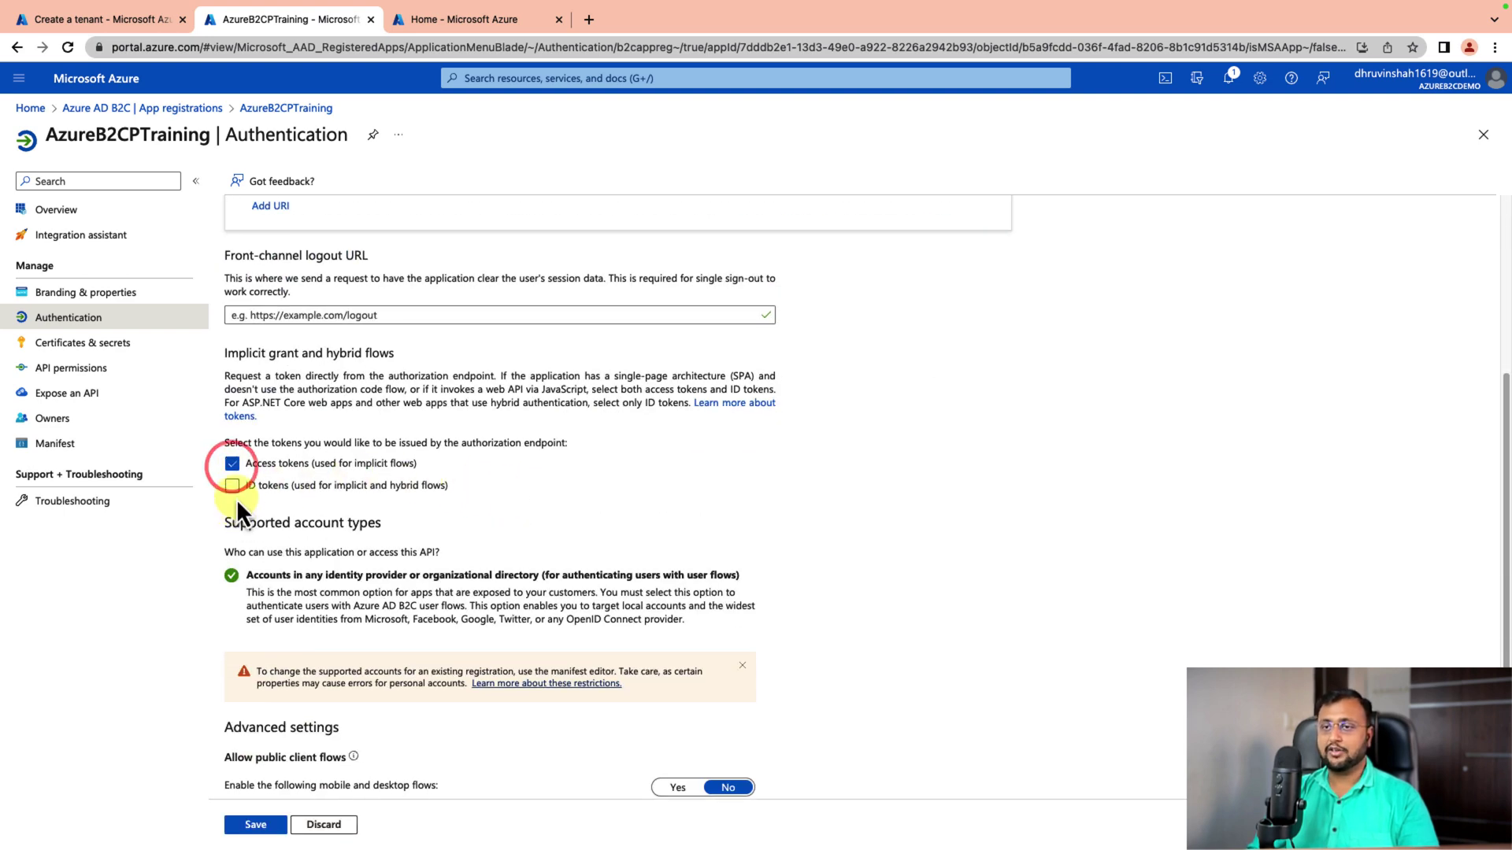
click(234, 487)
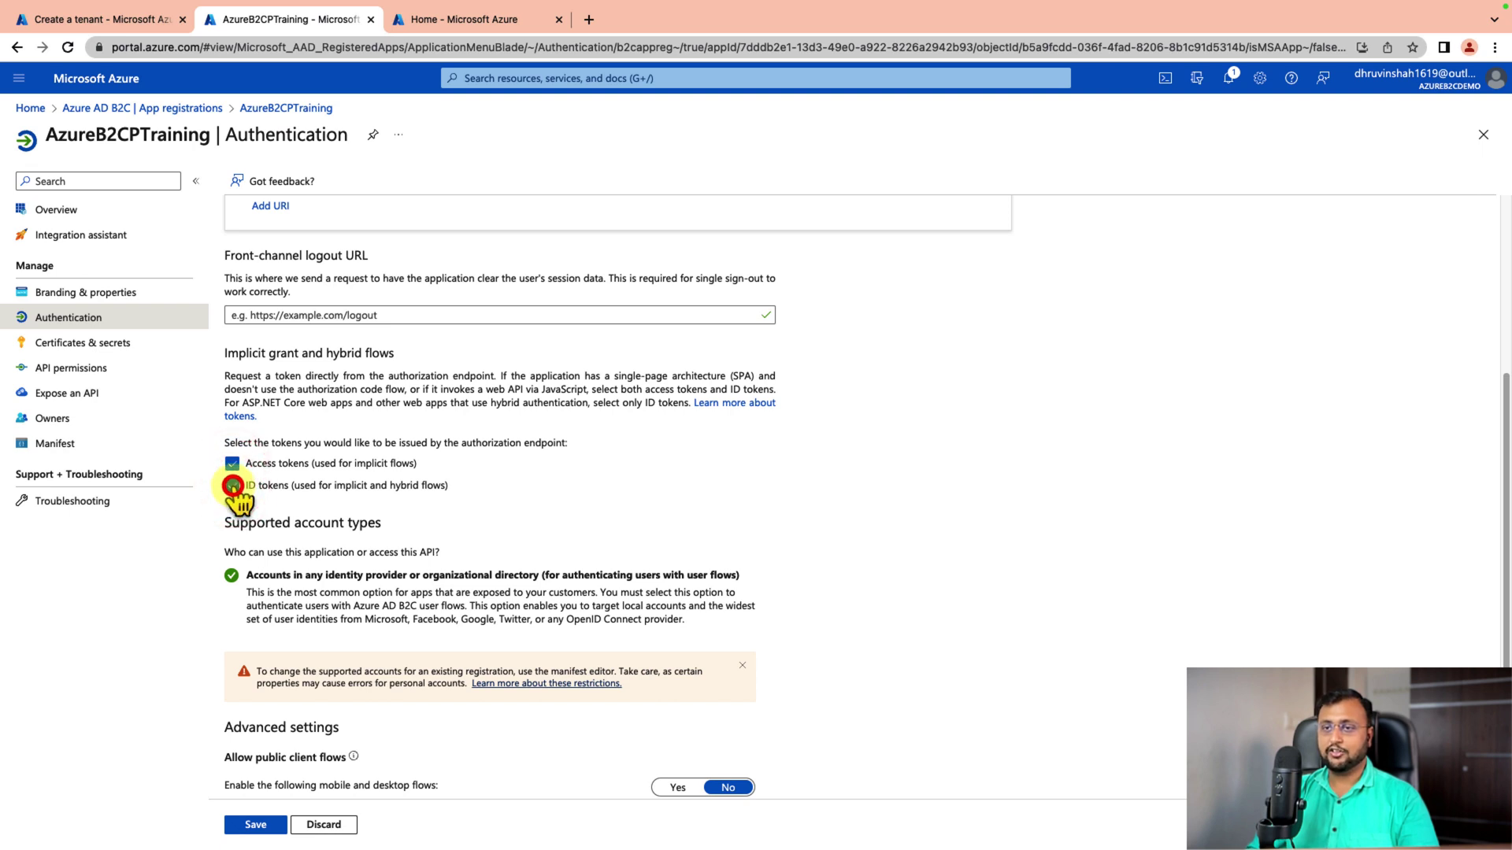
scroll(468, 566, down, 1)
scroll(466, 565, down, 1)
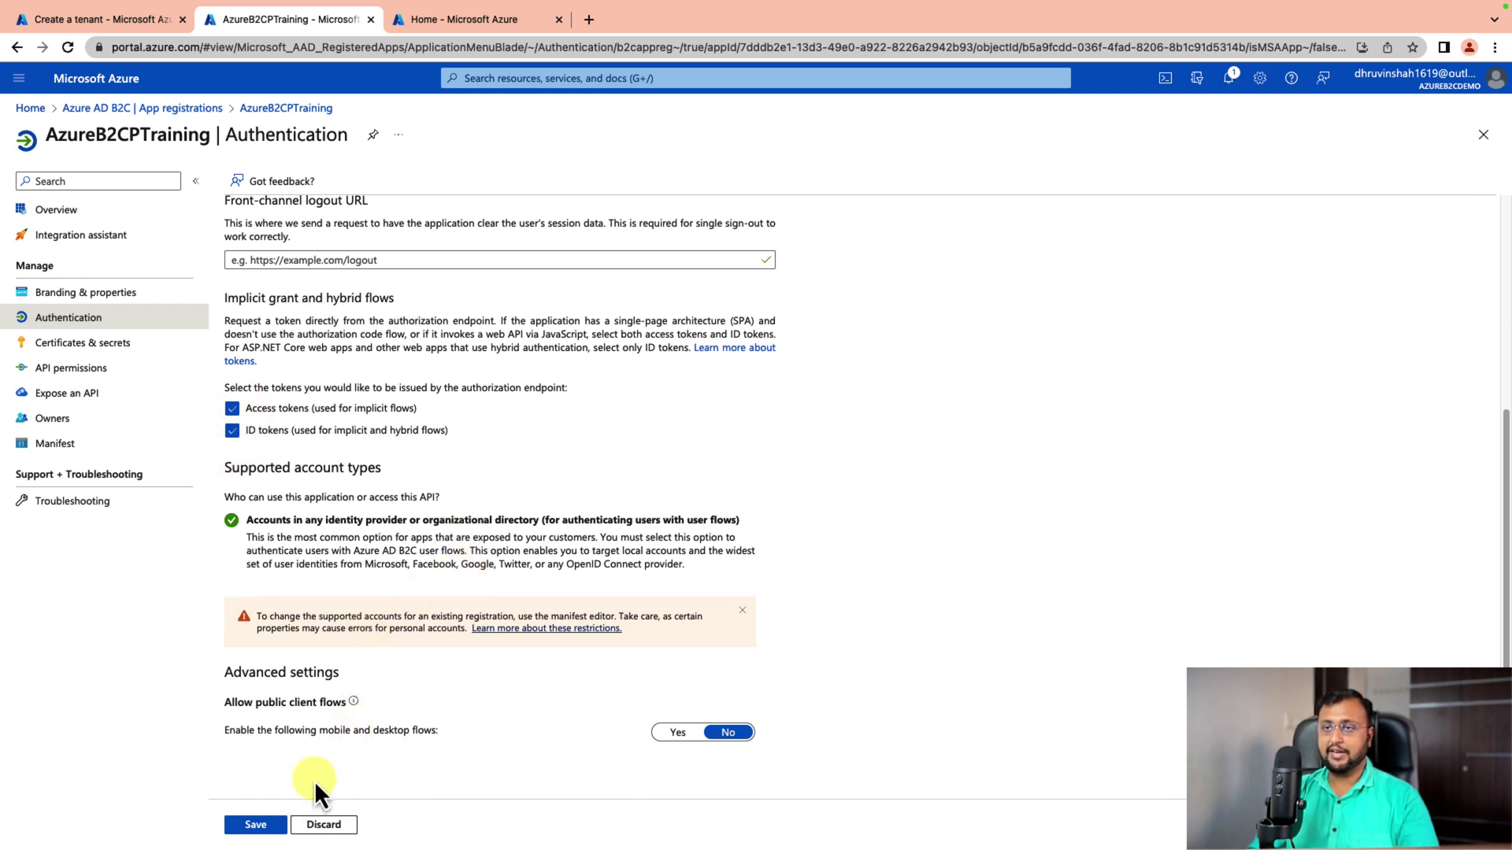
click(261, 825)
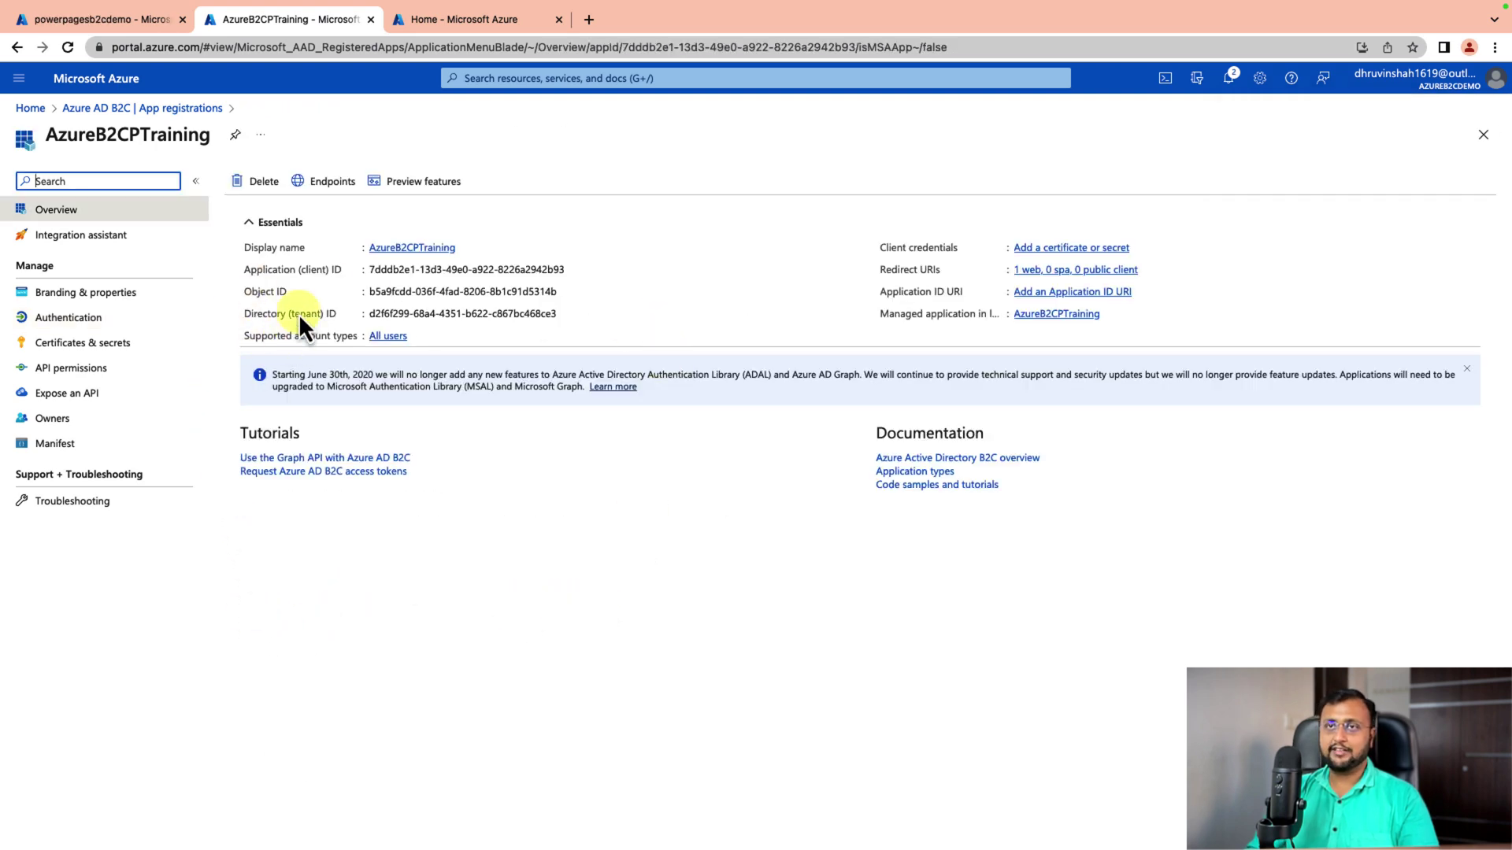
Go from App registrations to the tenant's User flows and start a new user flow.
click(112, 110)
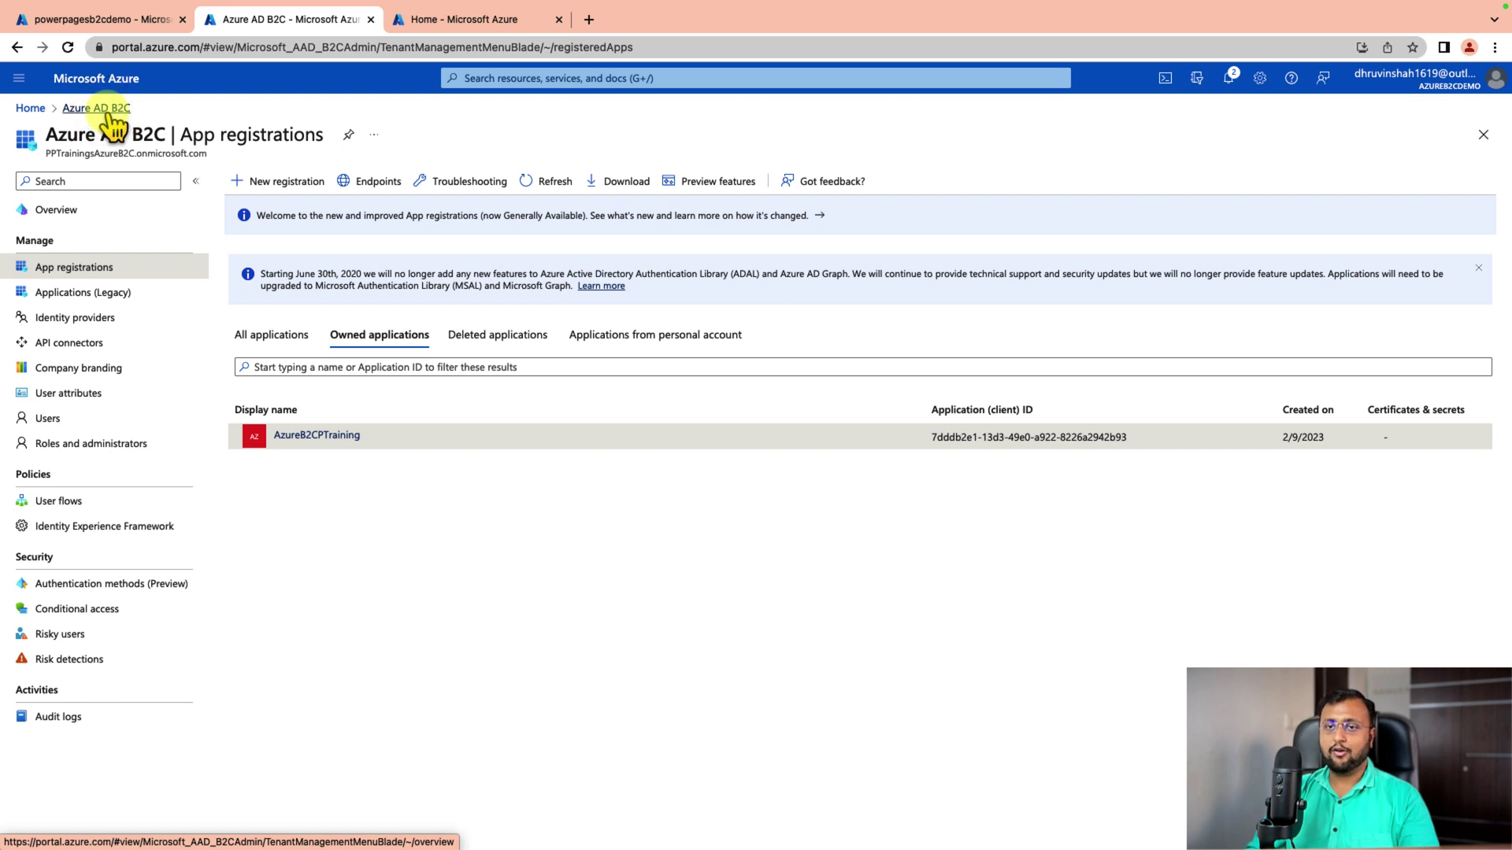
click(93, 506)
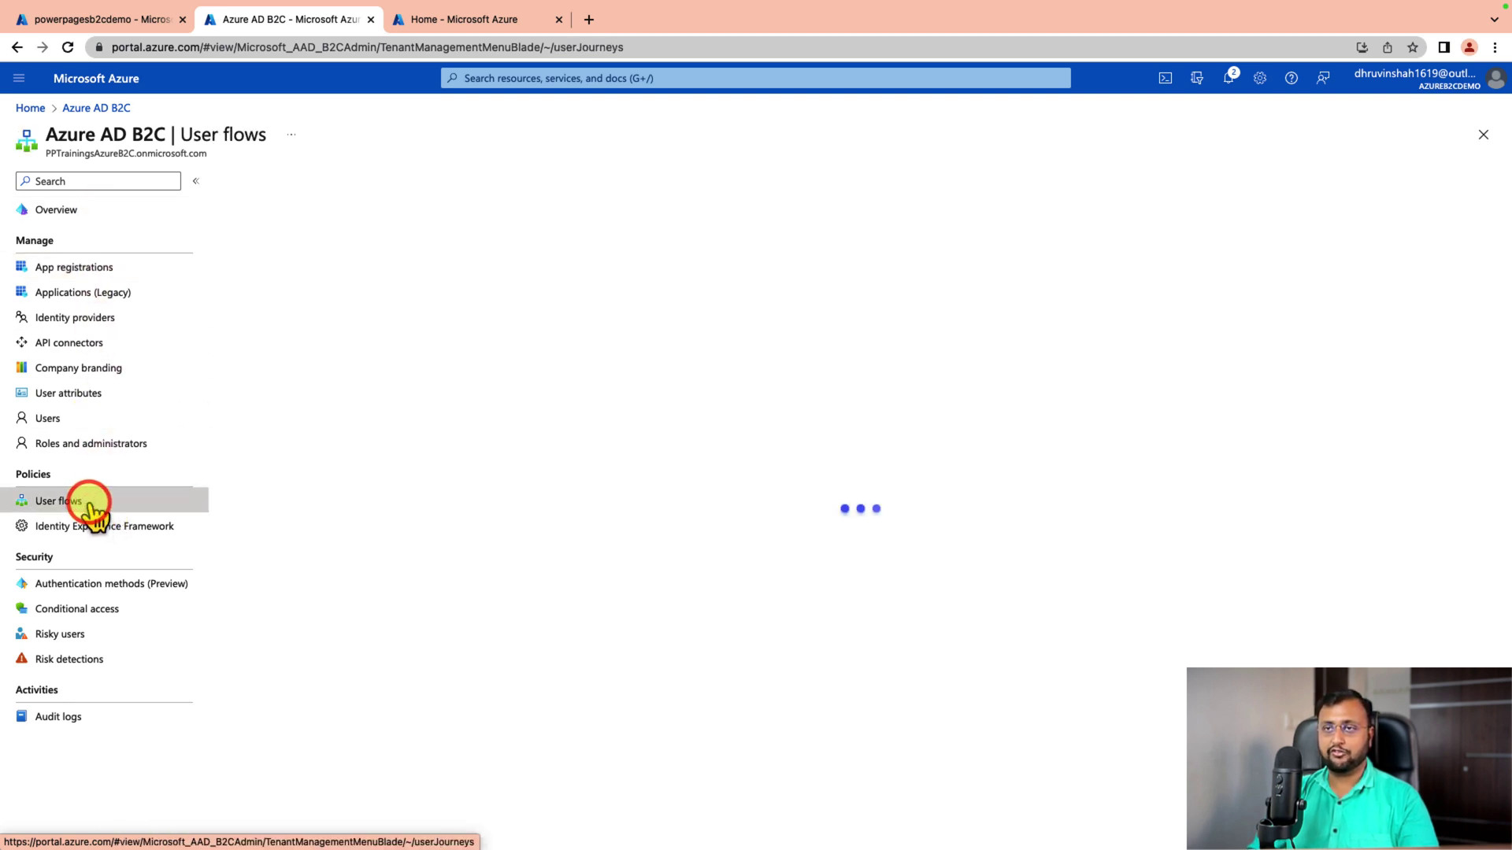
click(282, 183)
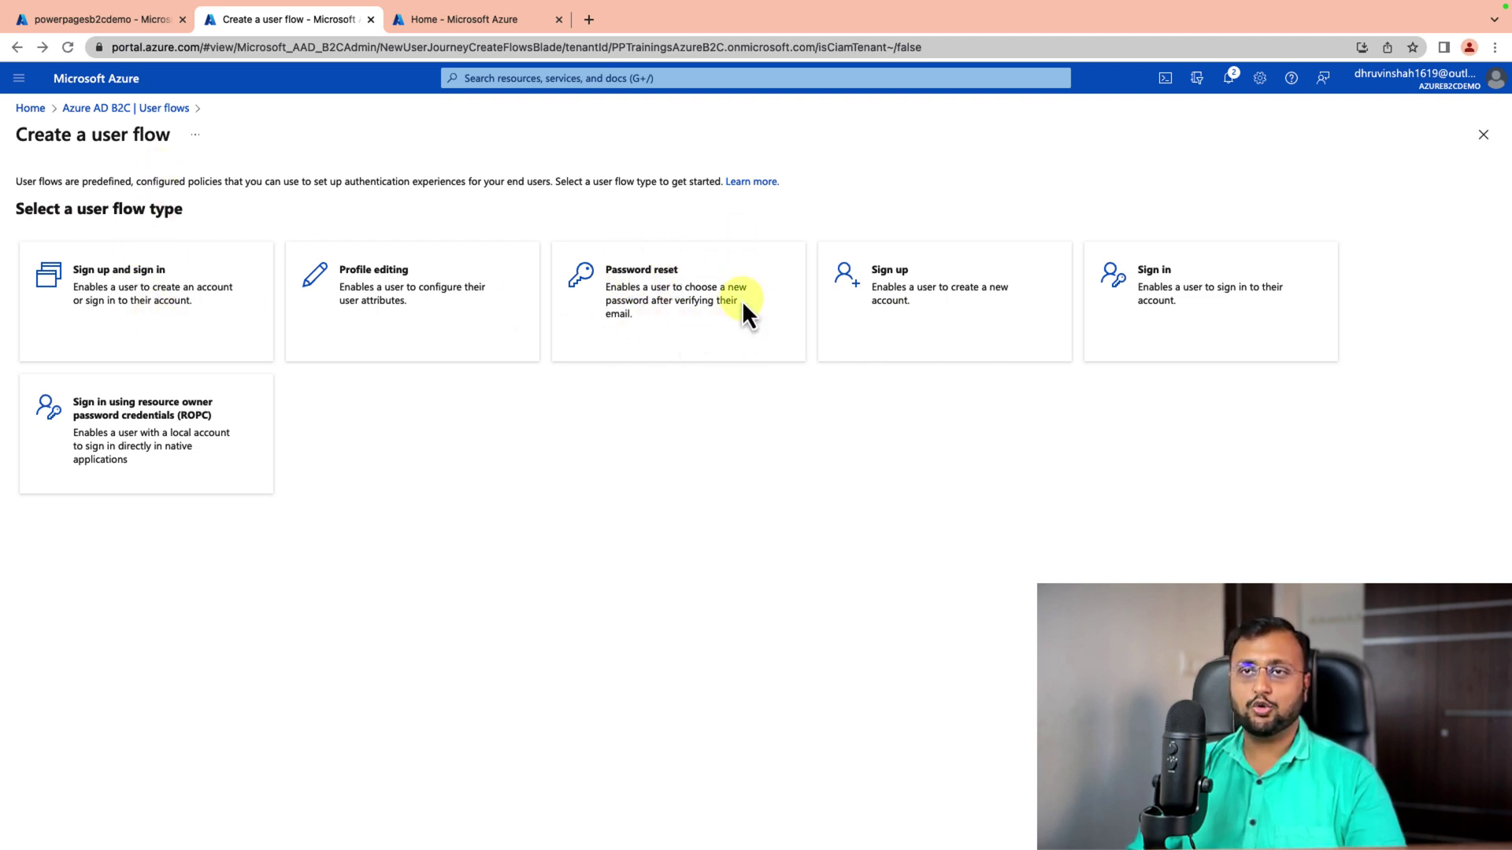
click(118, 276)
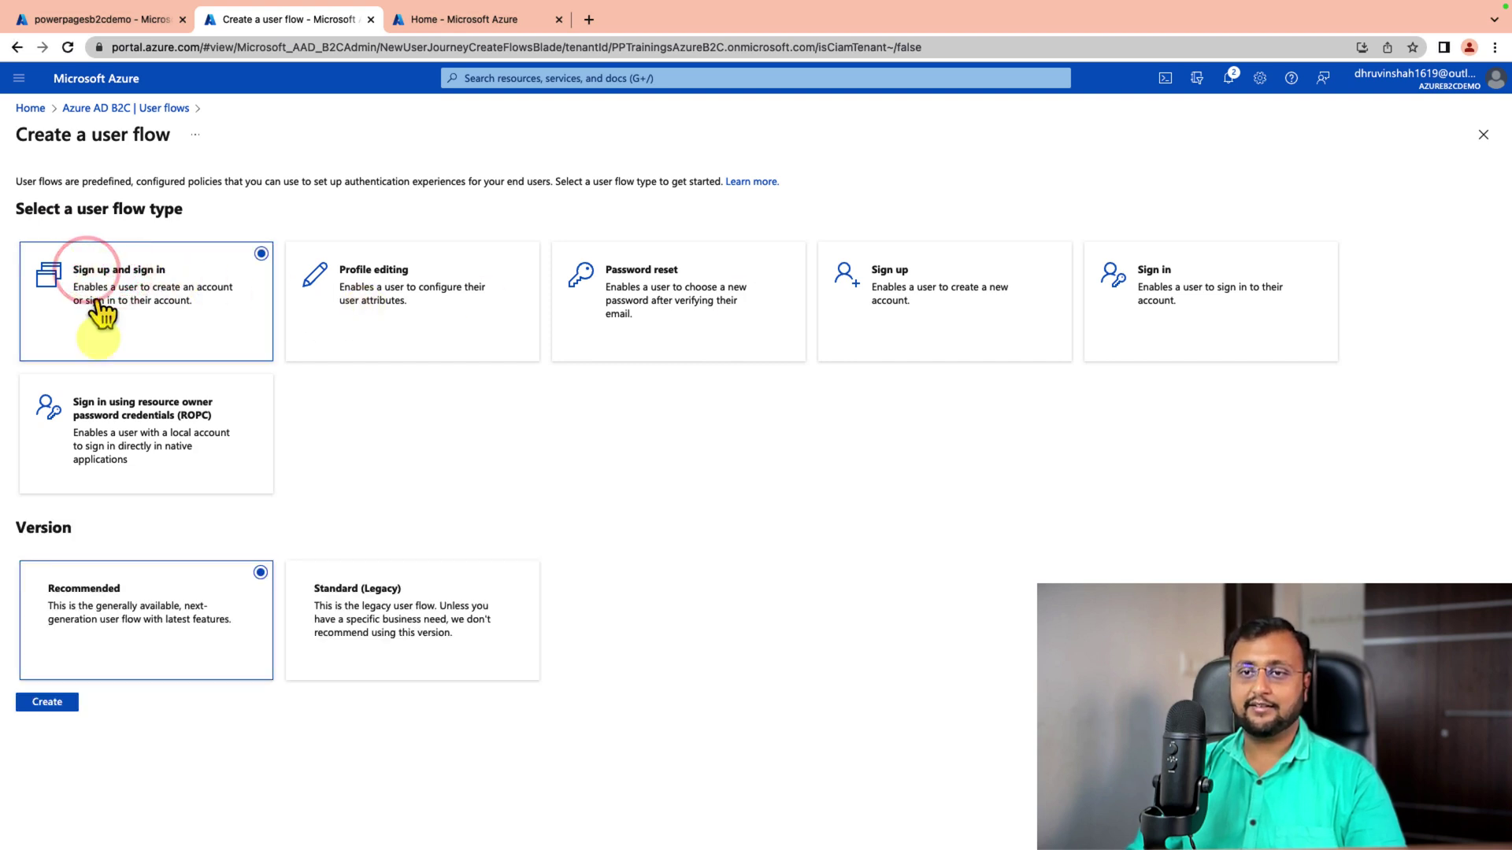
click(60, 700)
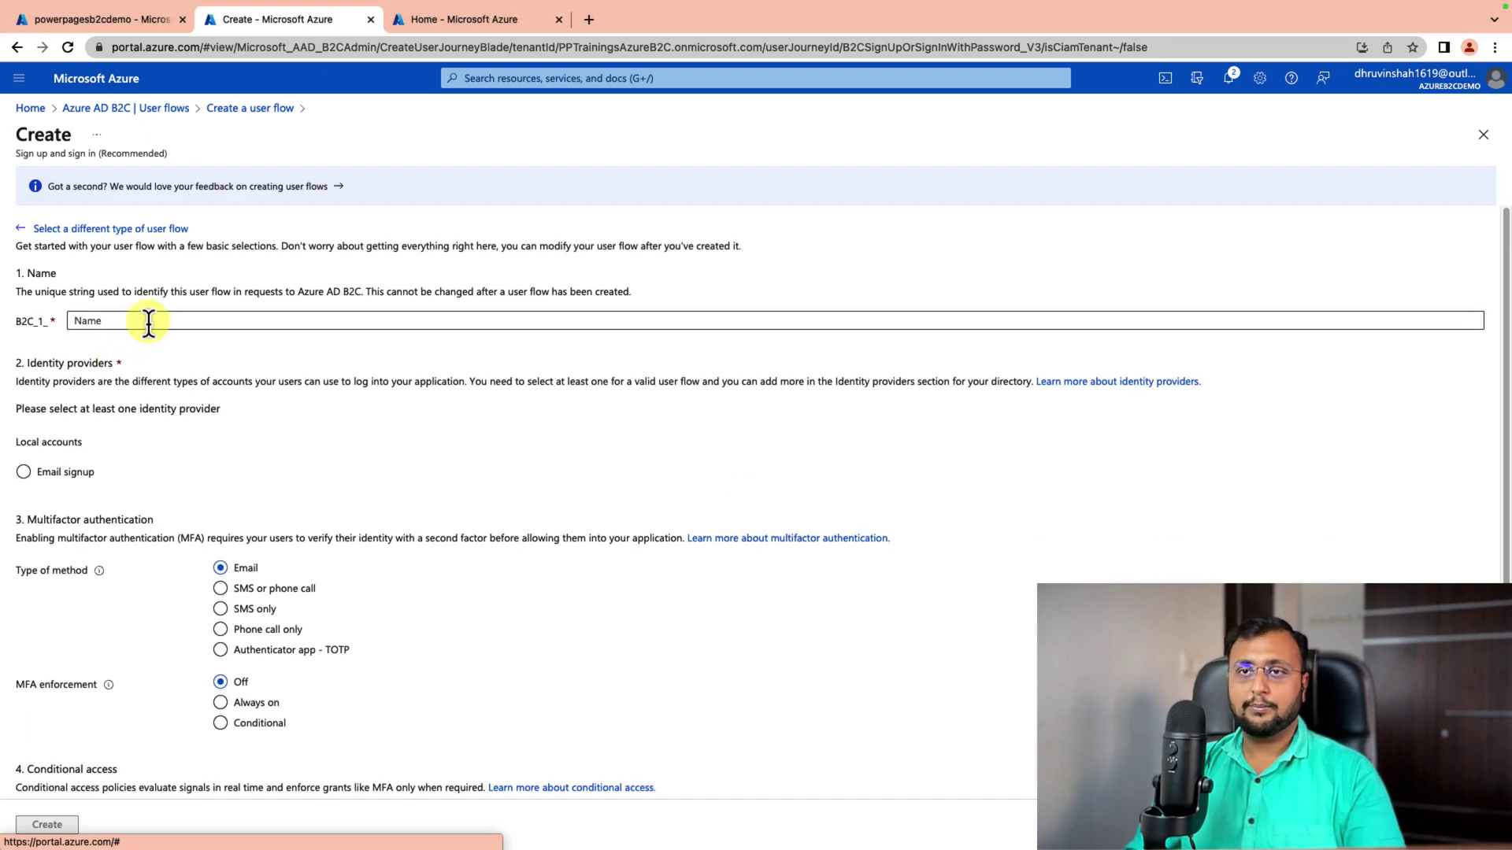
click(148, 321)
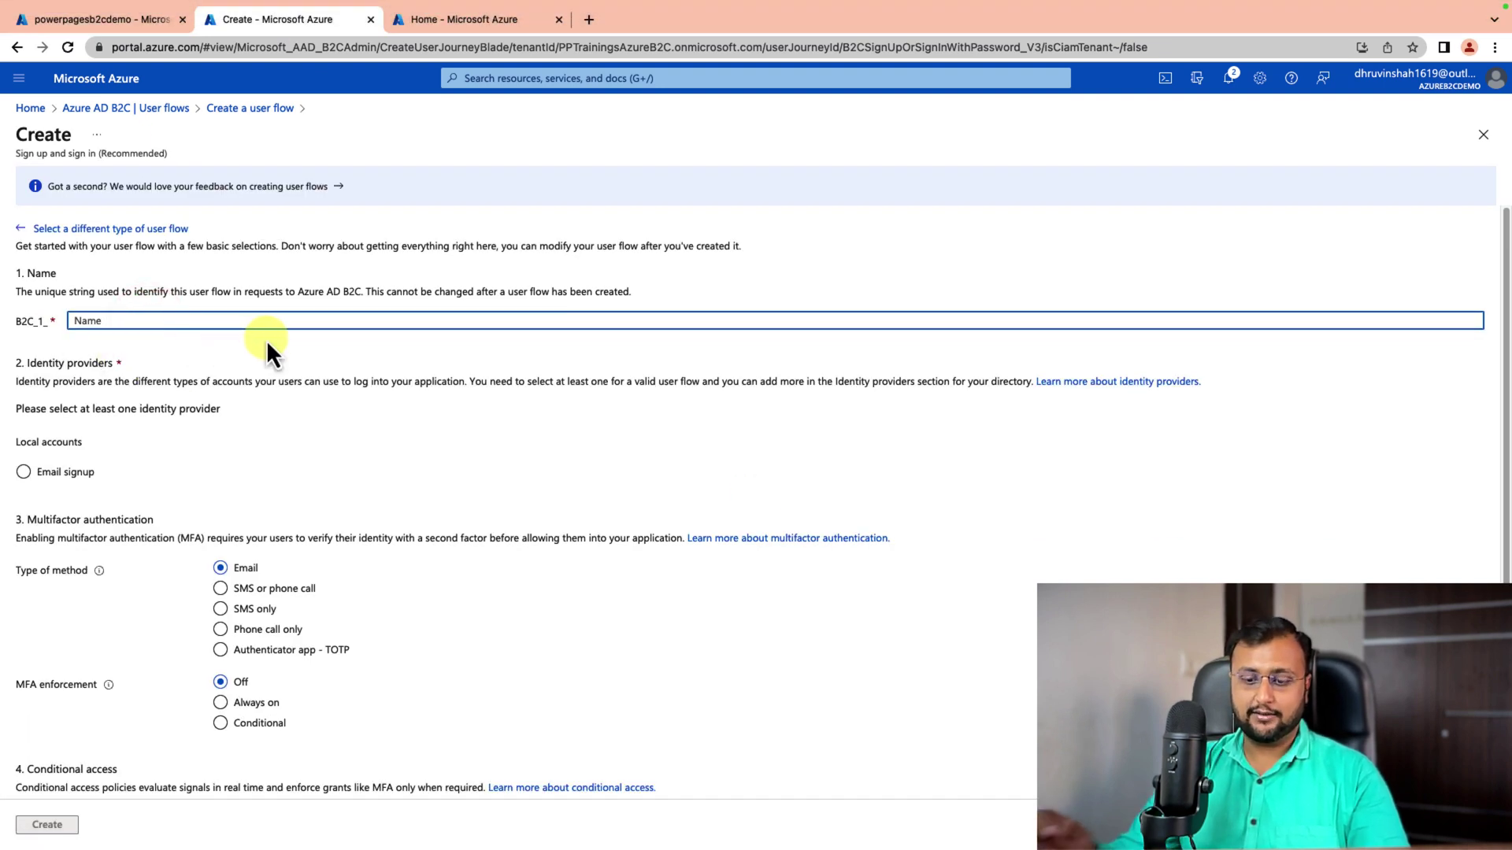
text(Sign)
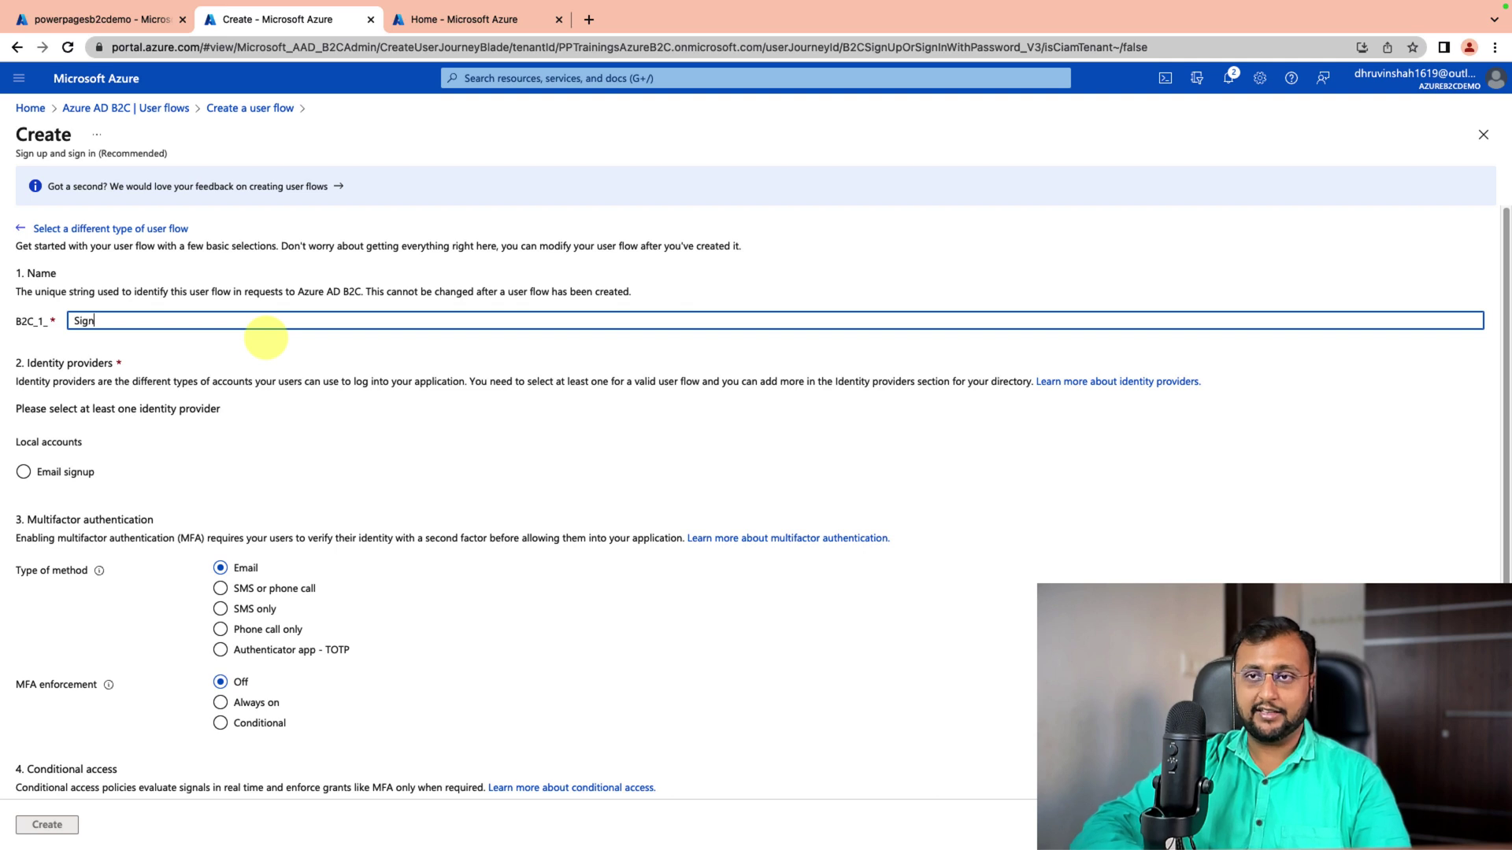
text(UpS)
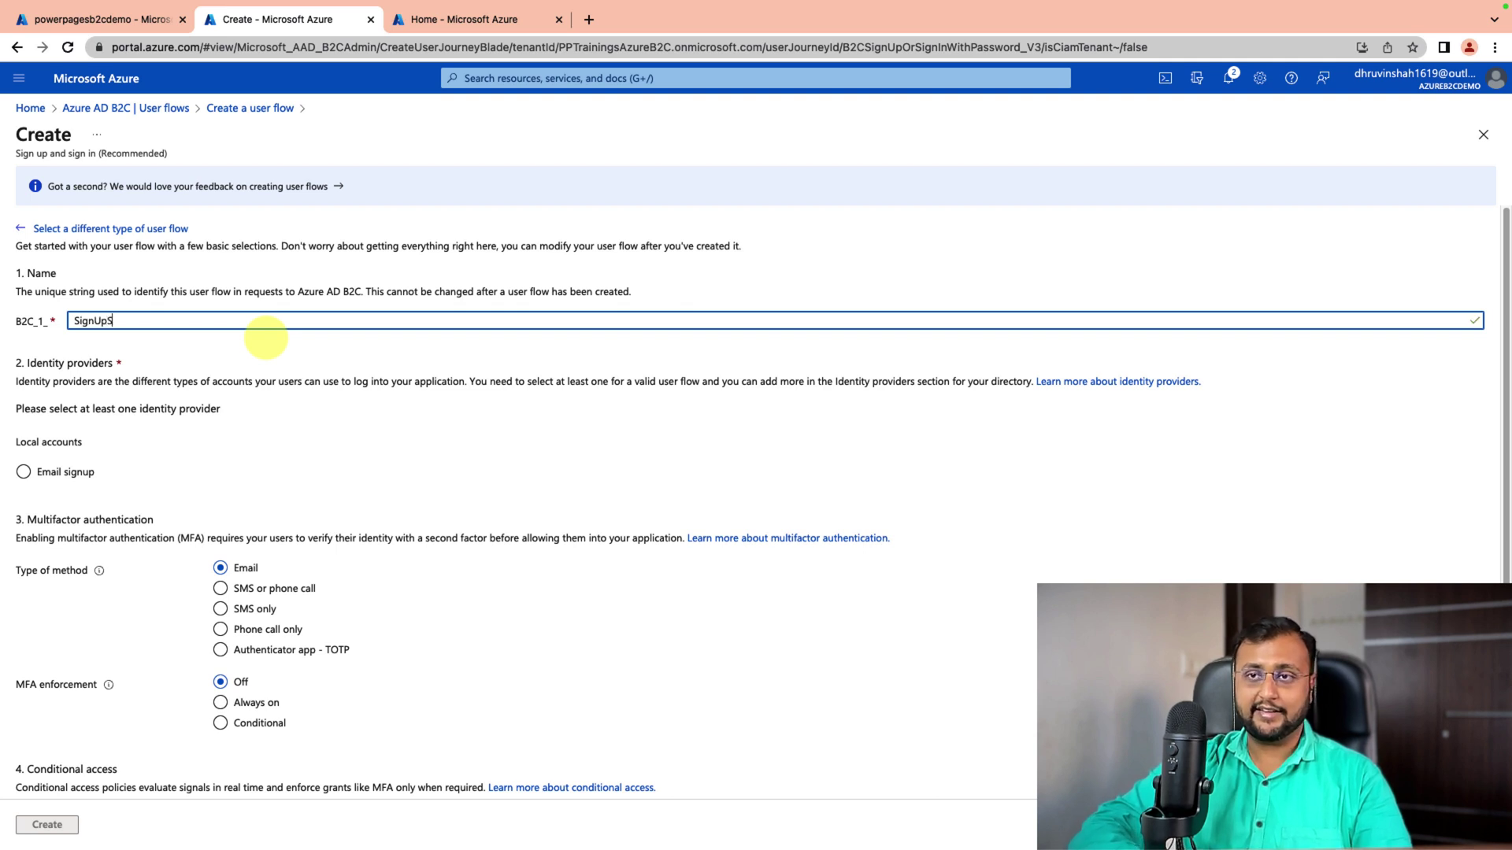
text(ignIn)
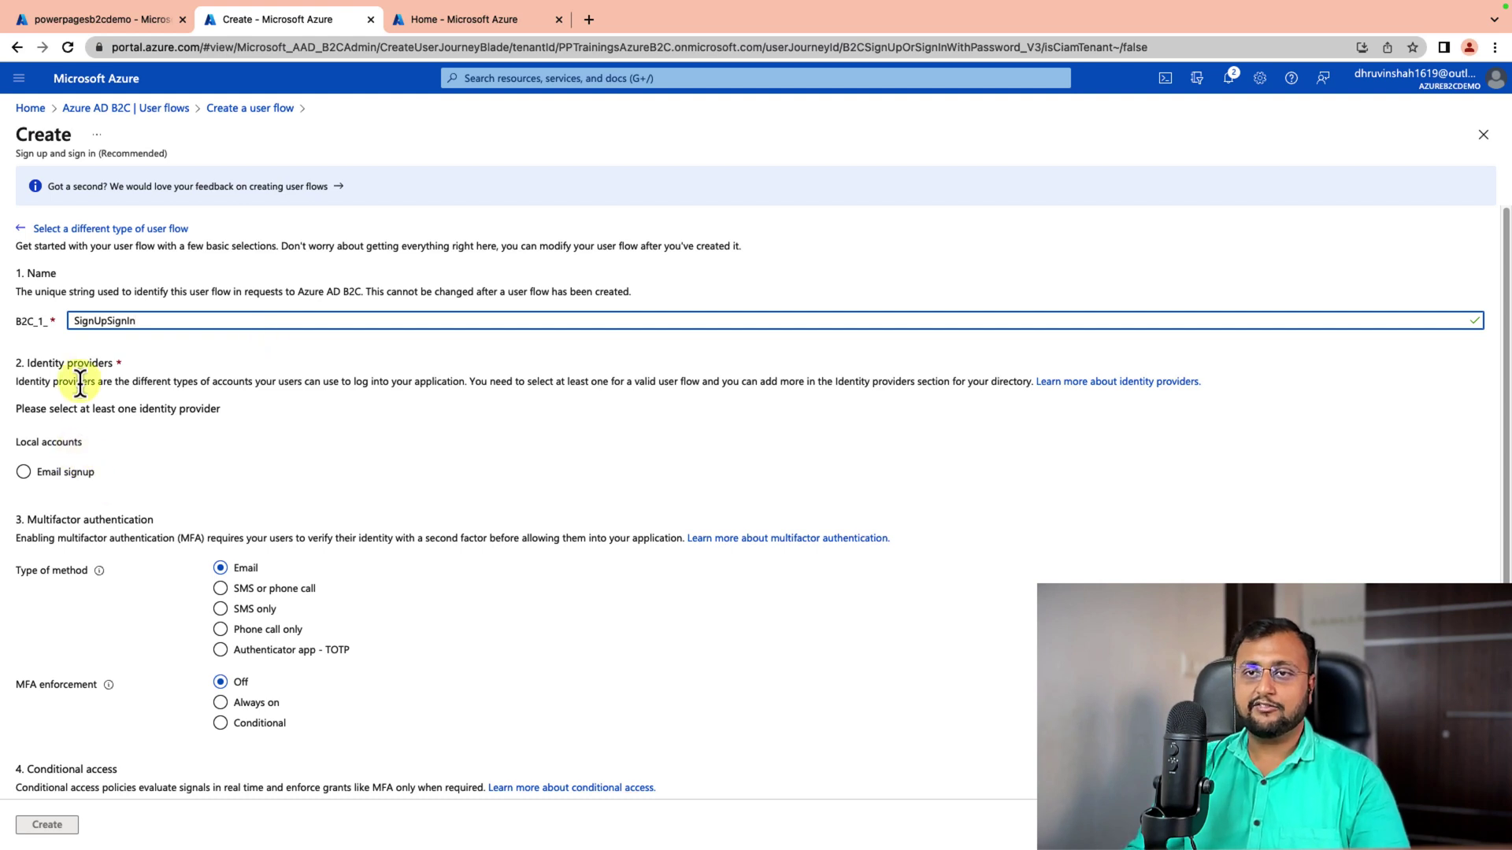
click(74, 473)
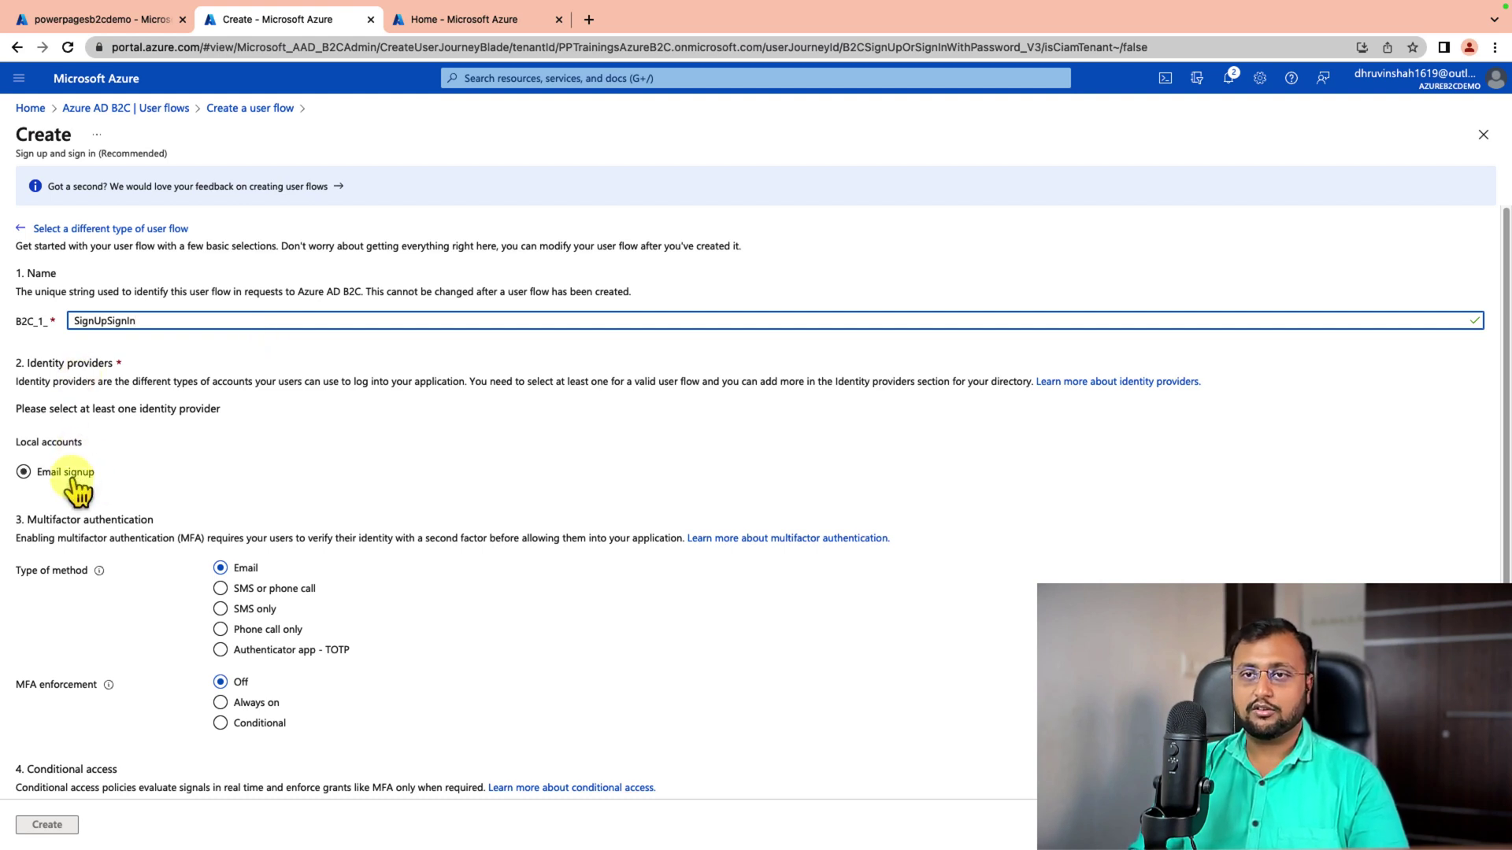
click(73, 477)
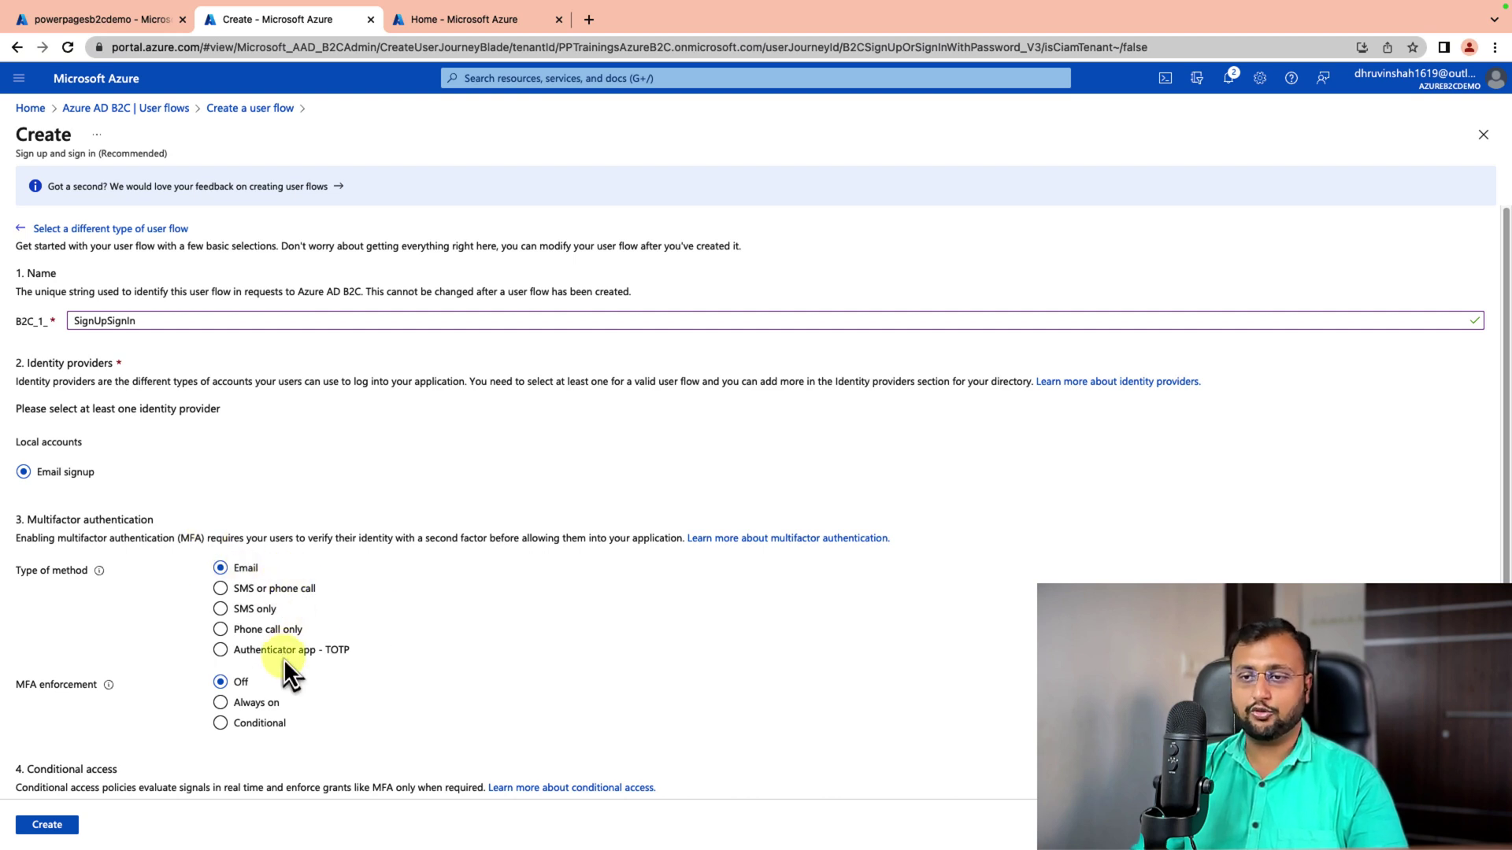
scroll(43, 704, down, 1)
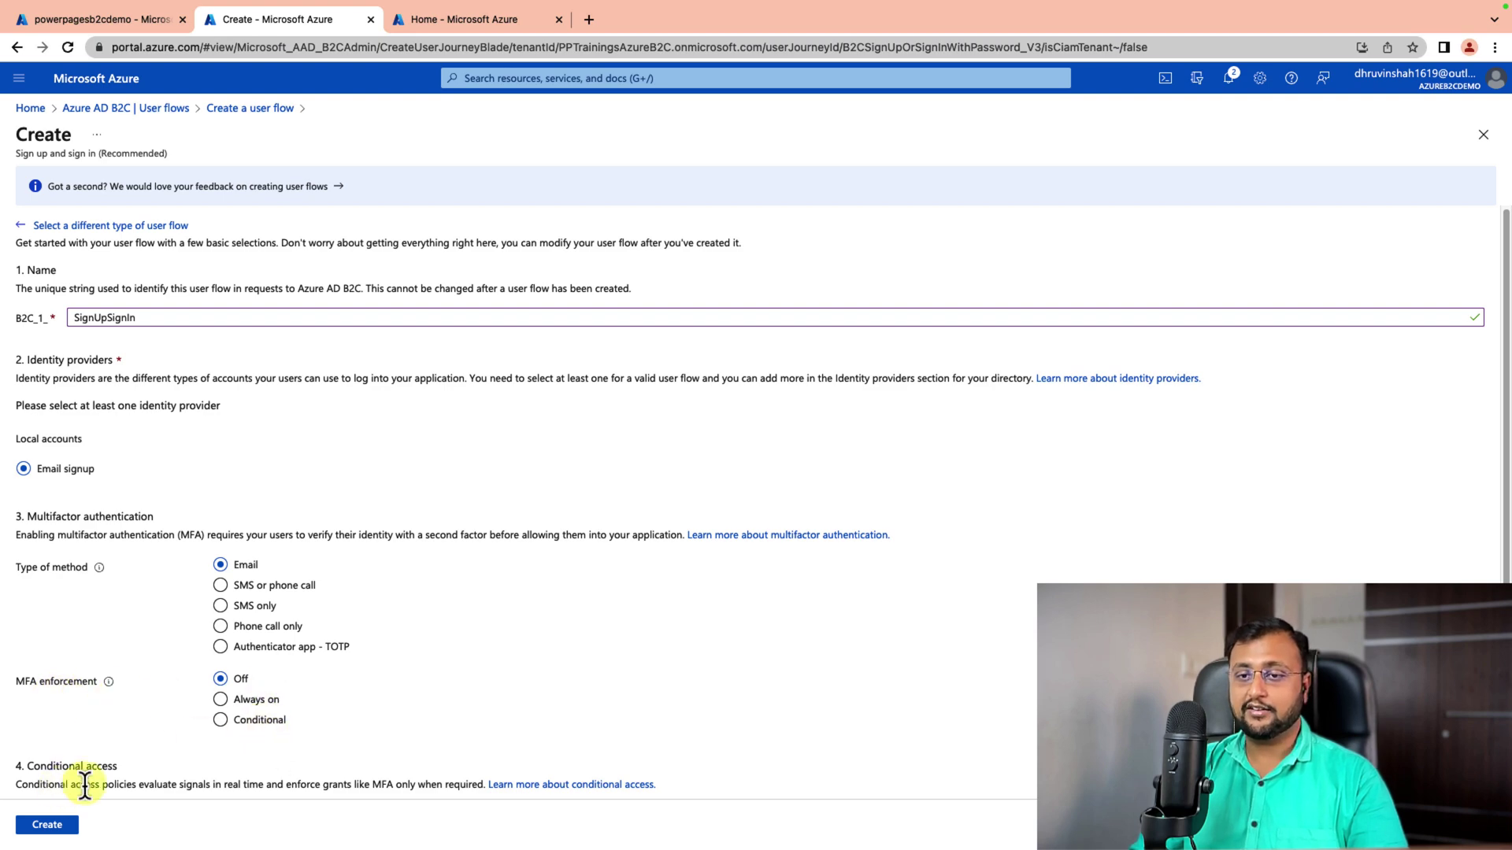
scroll(85, 785, down, 5)
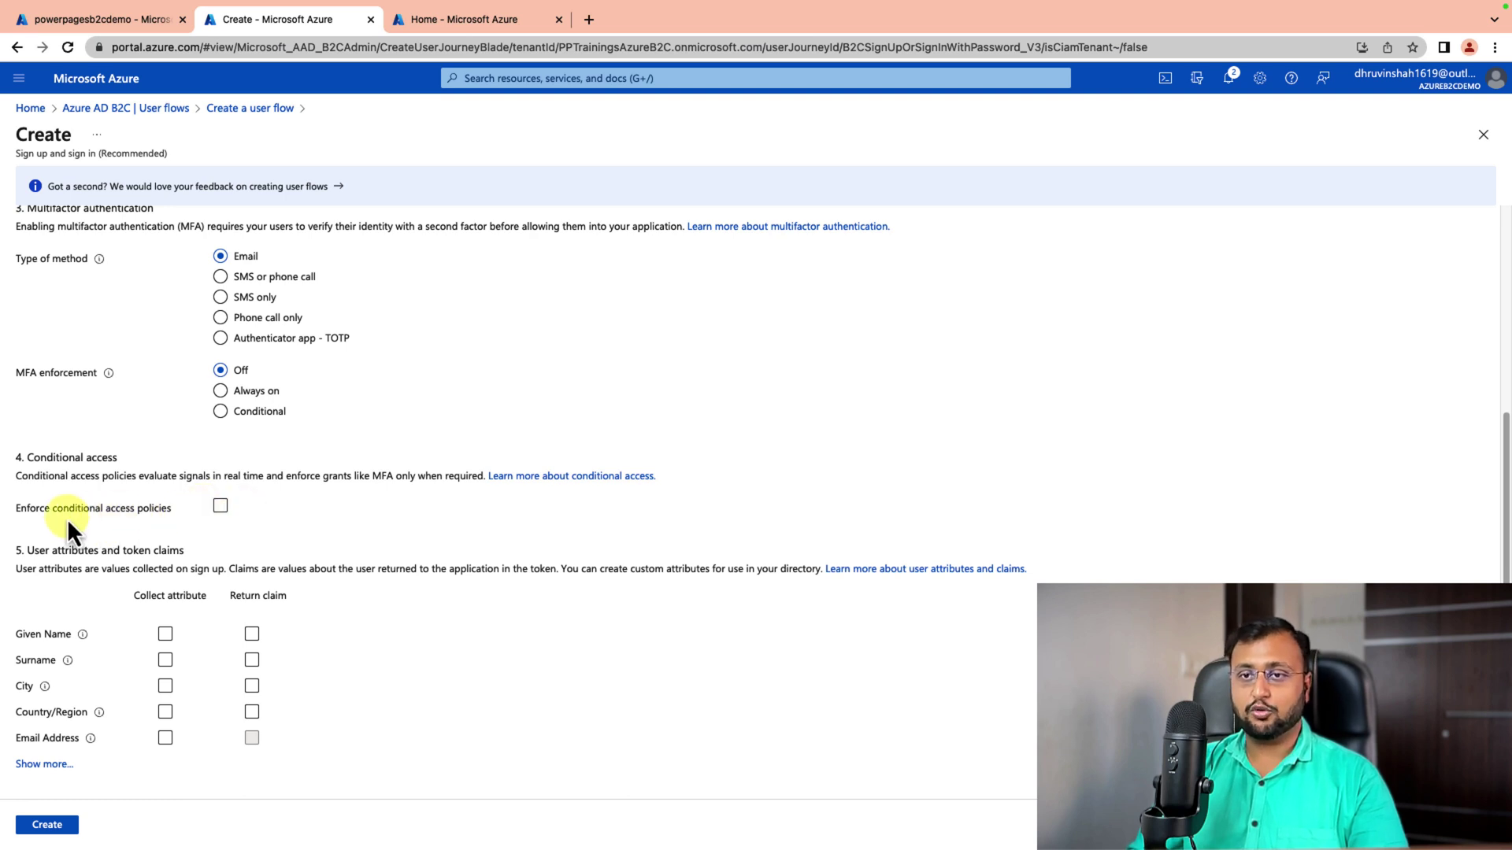
click(221, 508)
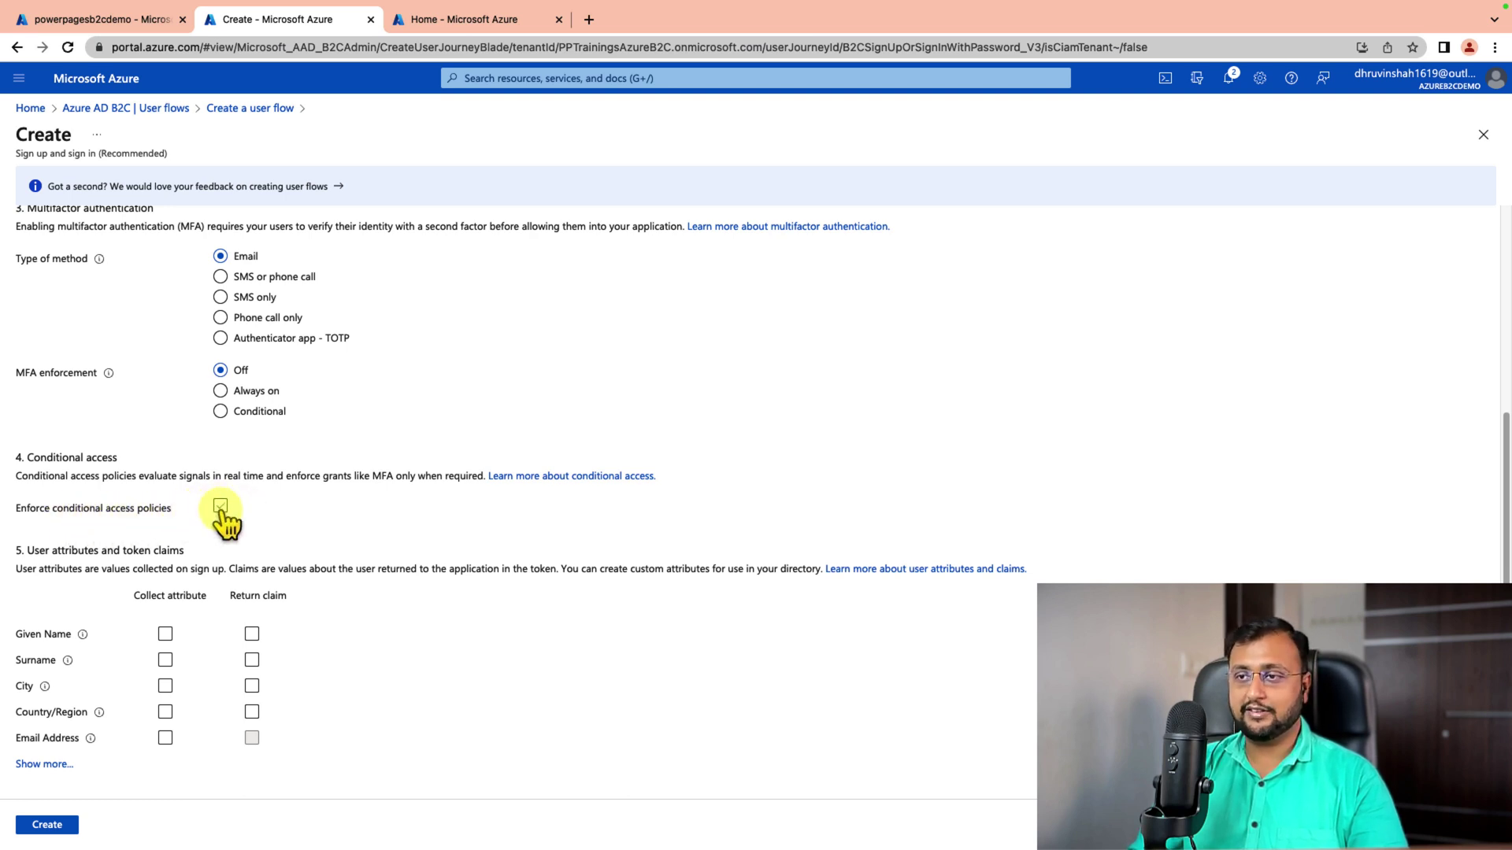
click(220, 507)
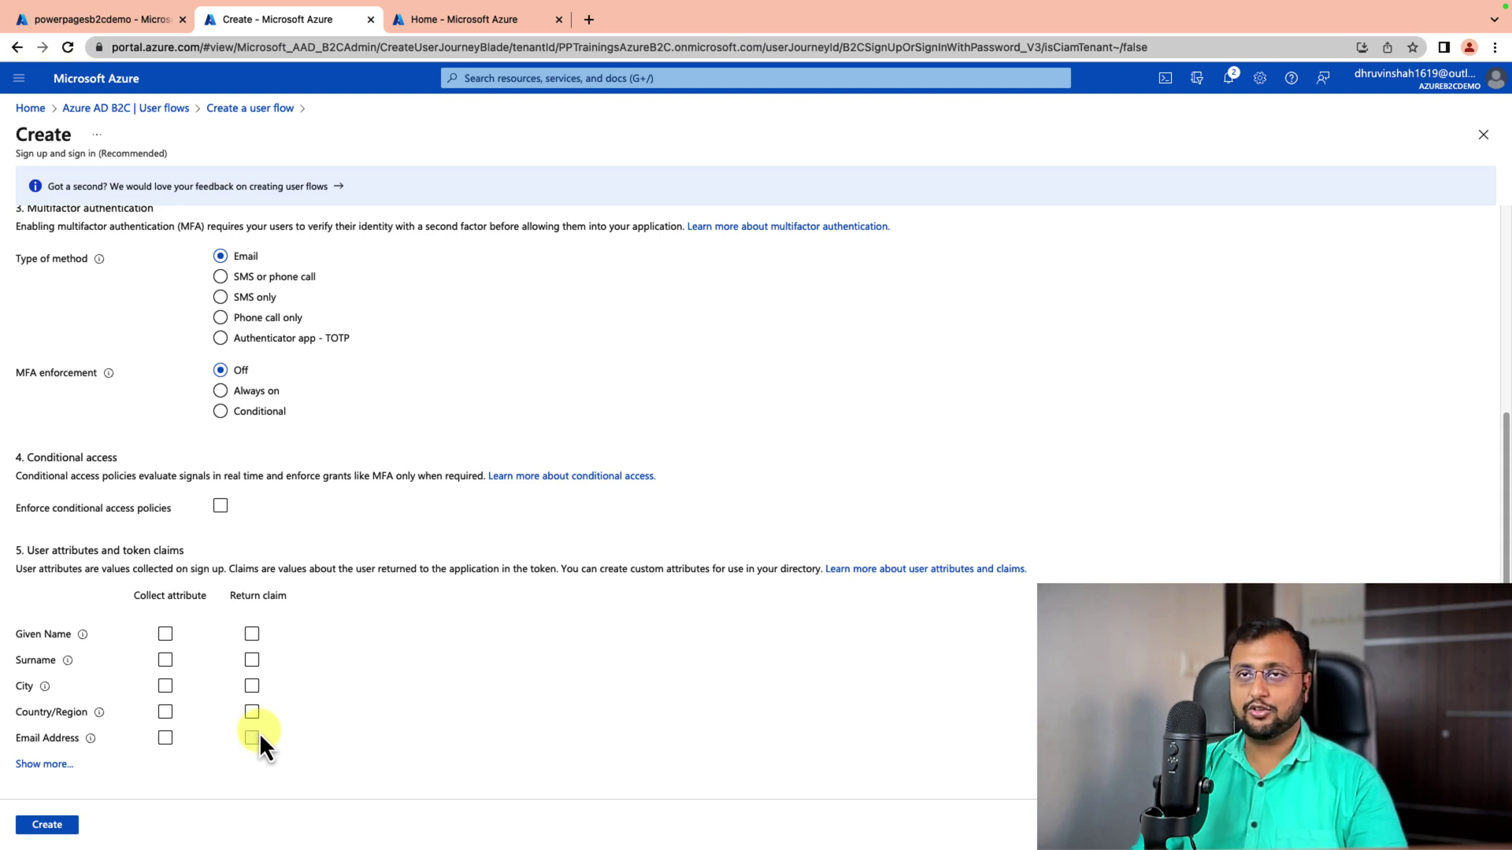
Collect Email Address and Display Name, return Display Name and Email Addresses claims, and create SignUpSignIn.
click(46, 764)
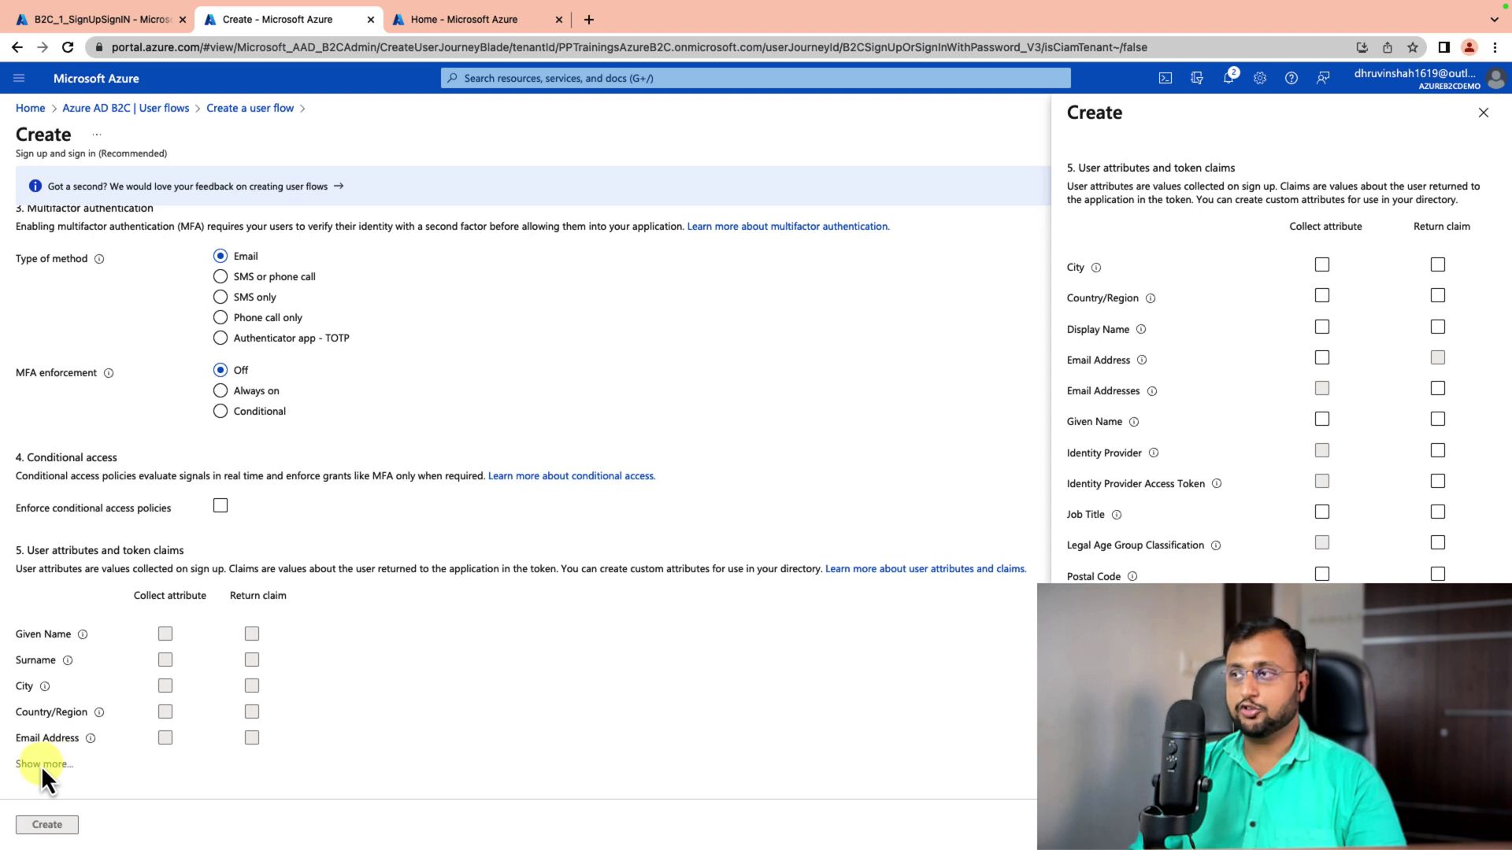
click(1322, 358)
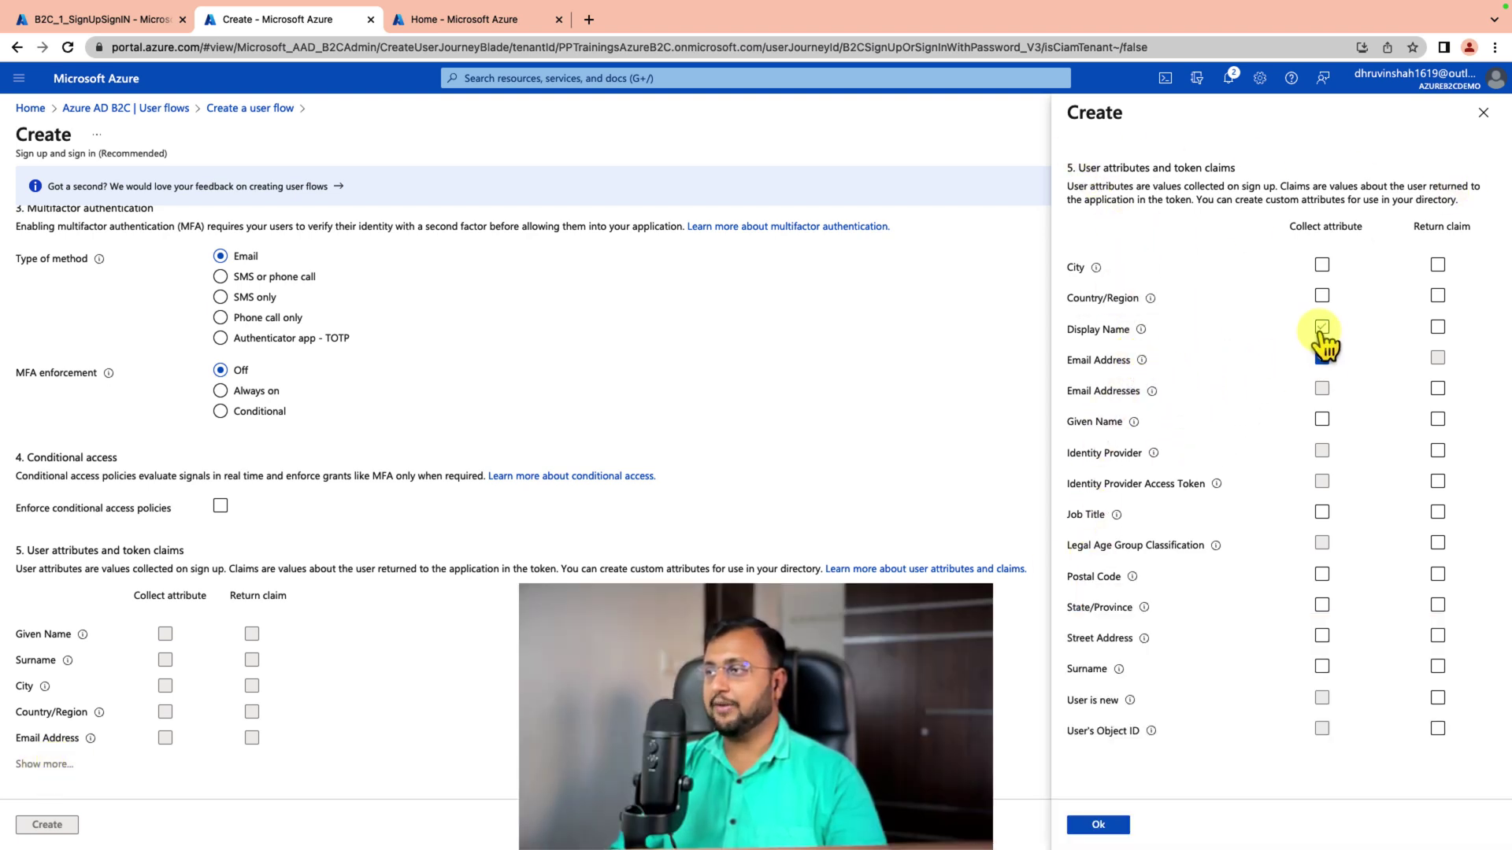
click(1323, 331)
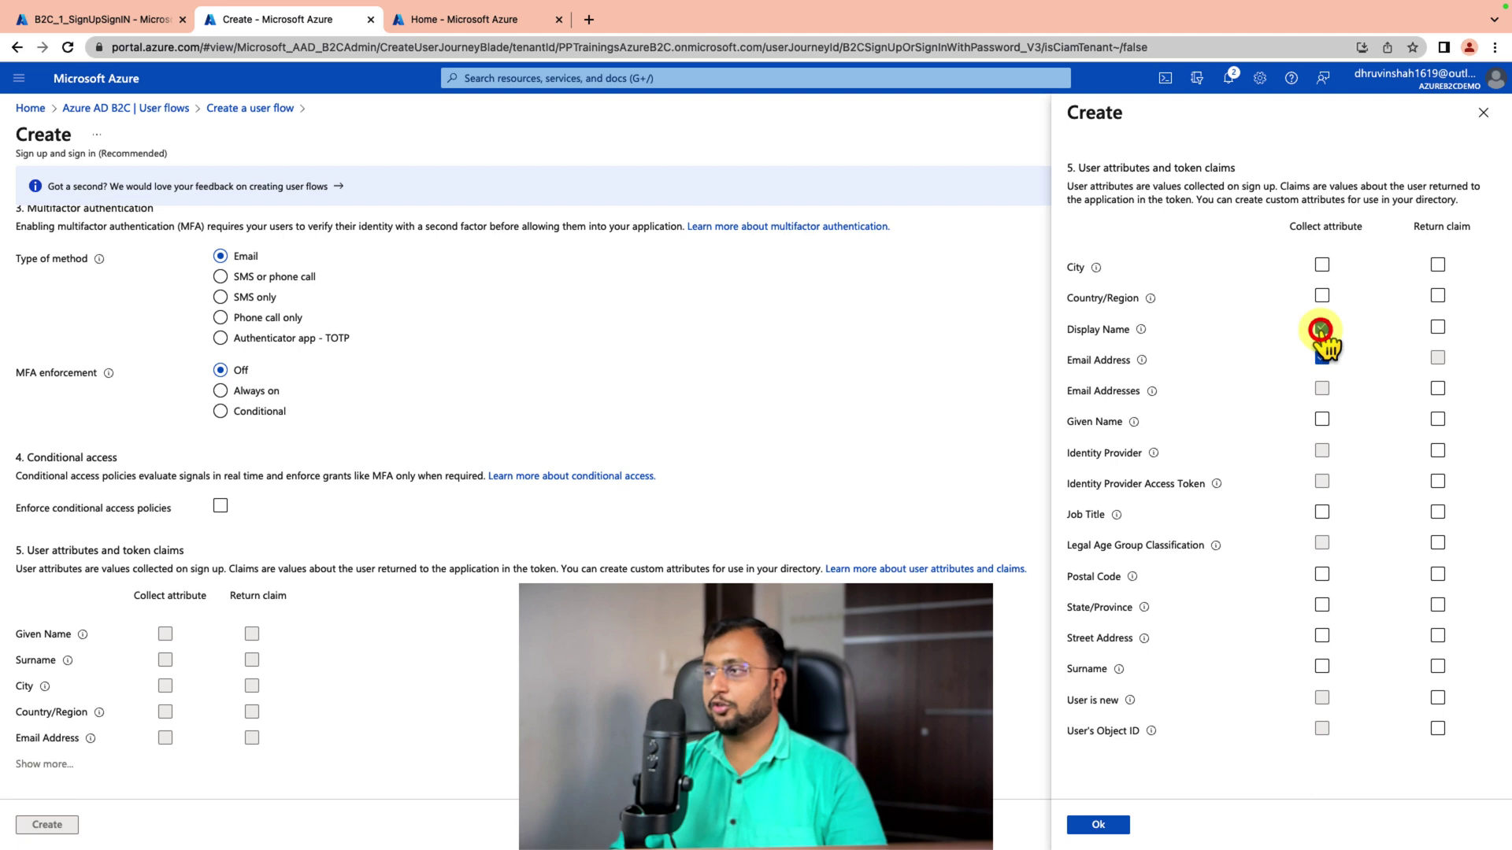
click(1440, 329)
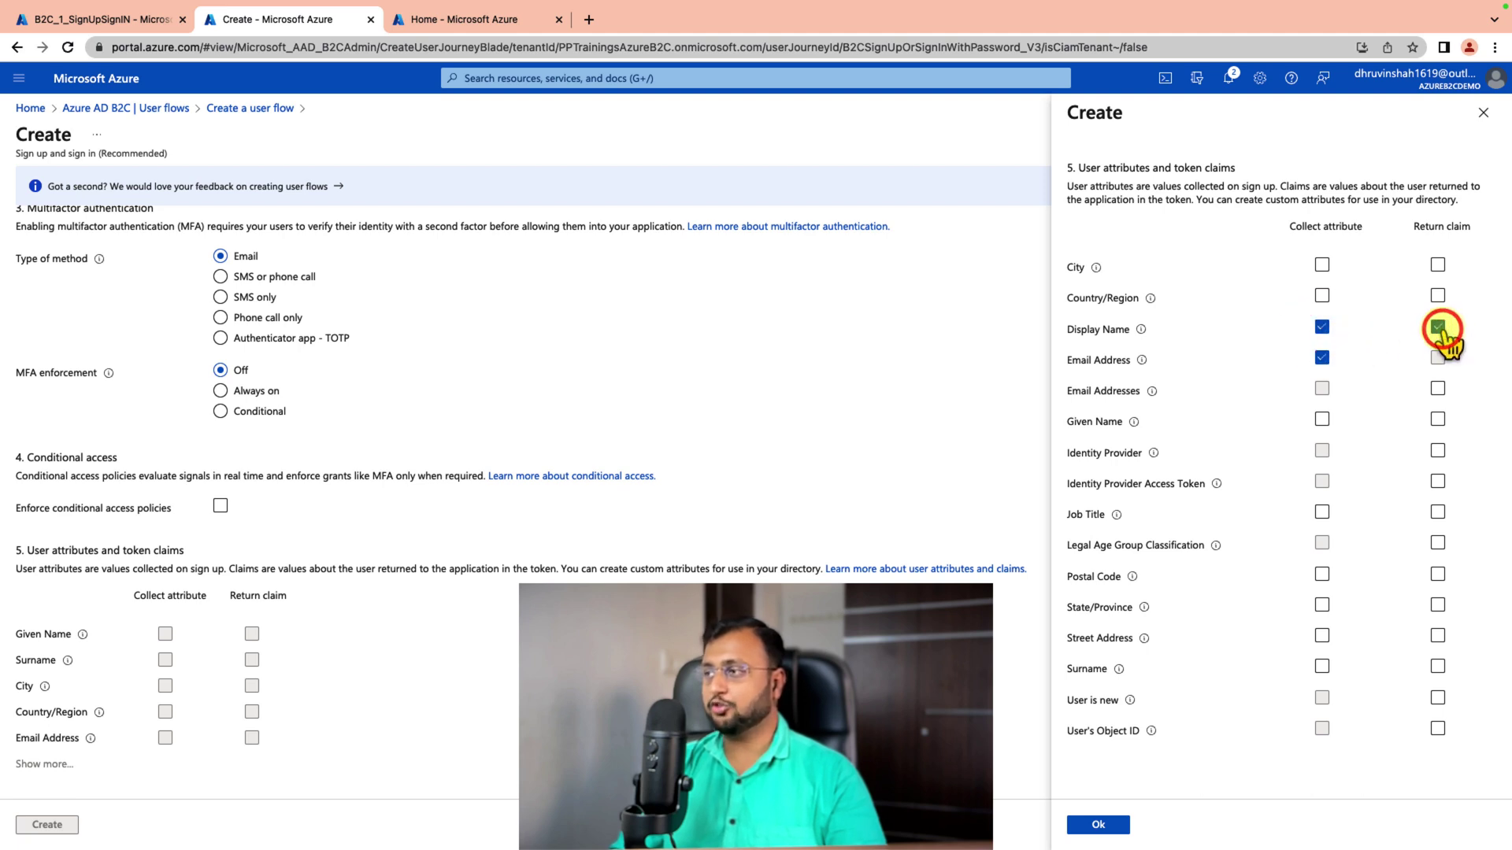
click(1438, 389)
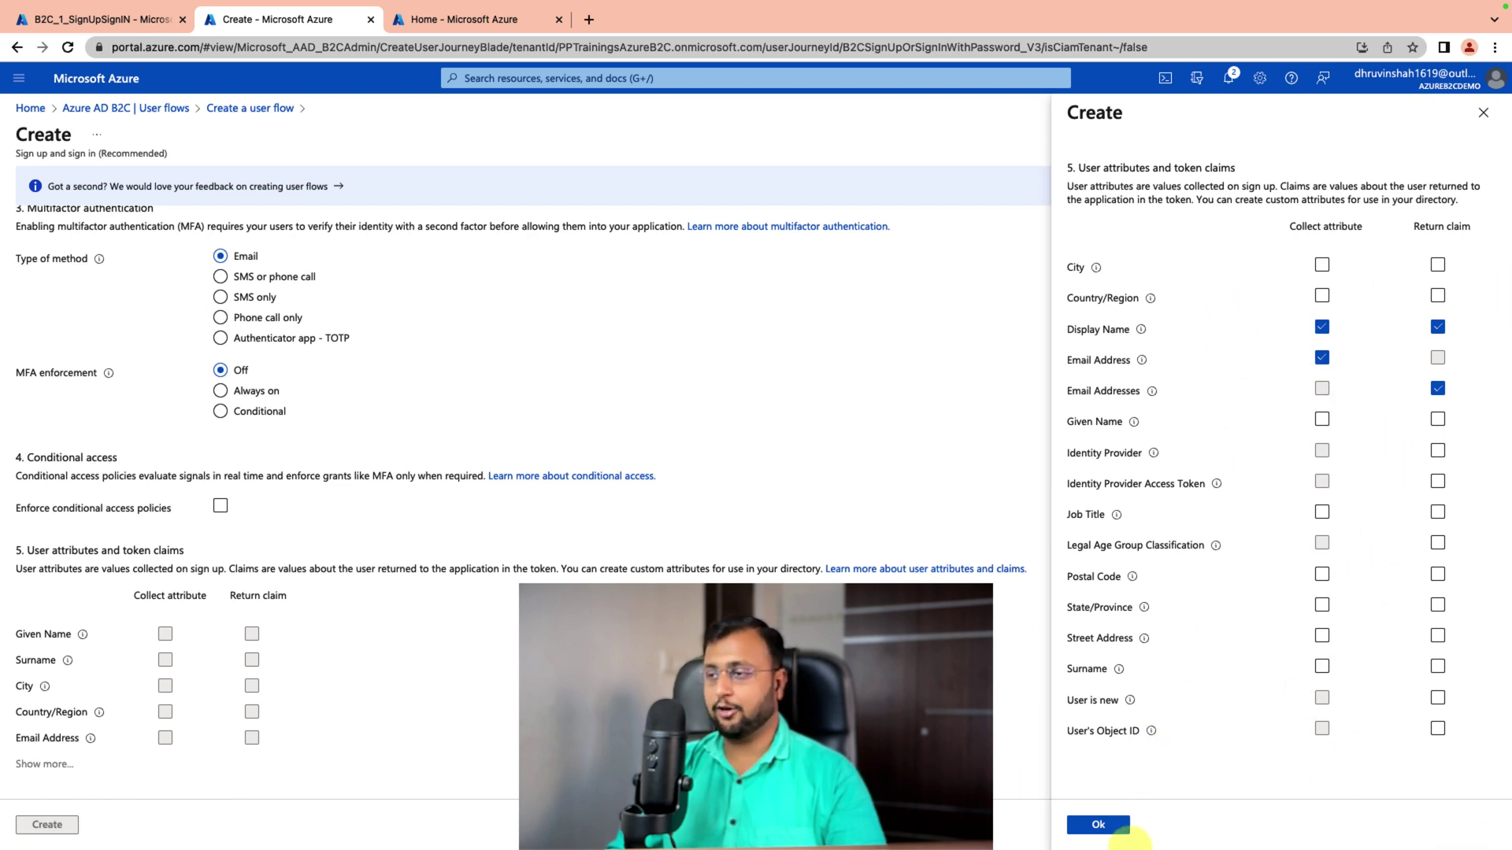
click(1102, 825)
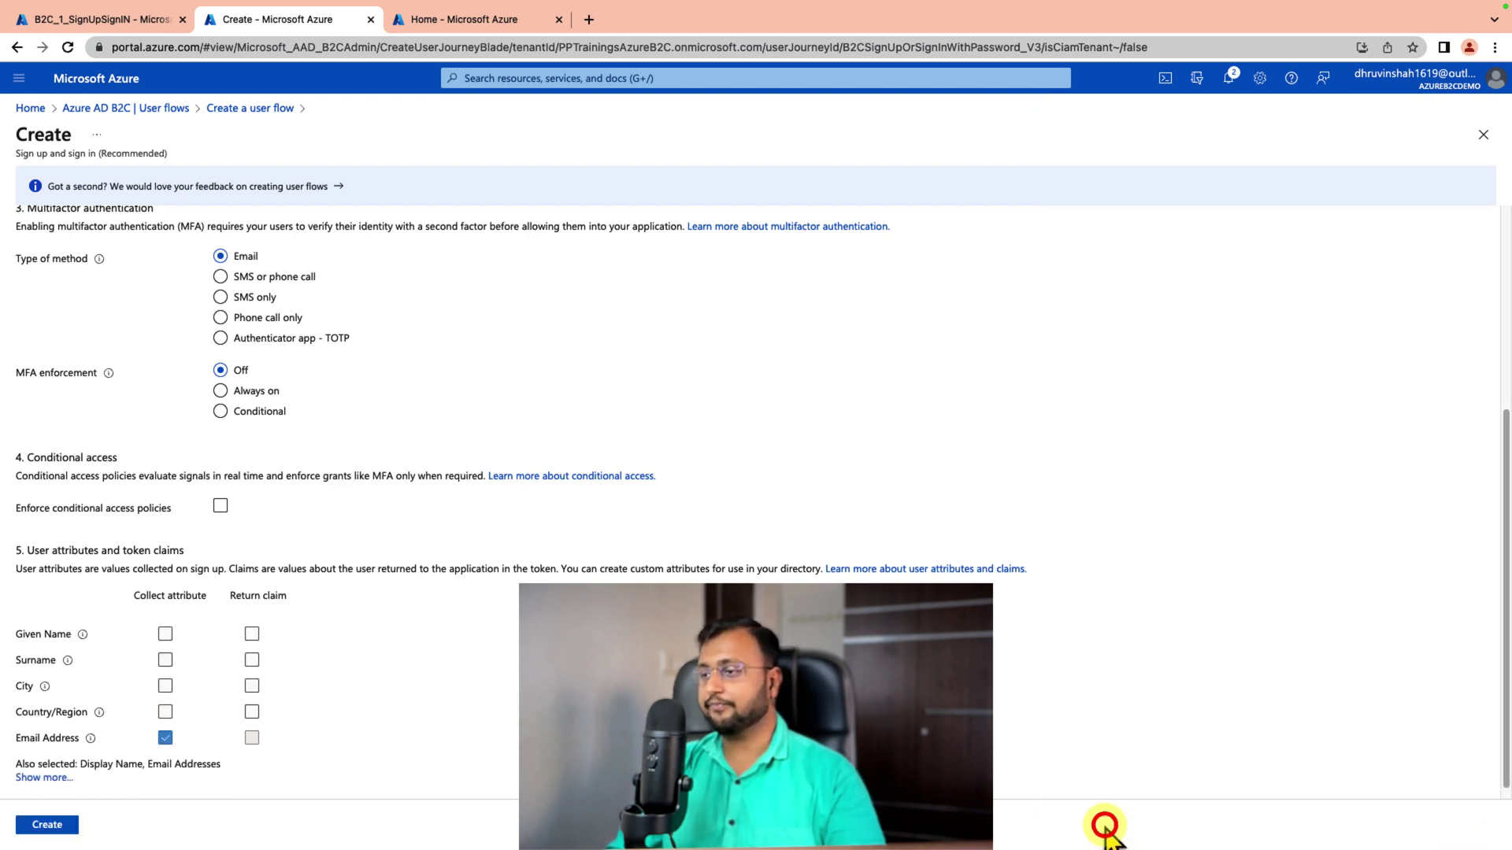
click(54, 826)
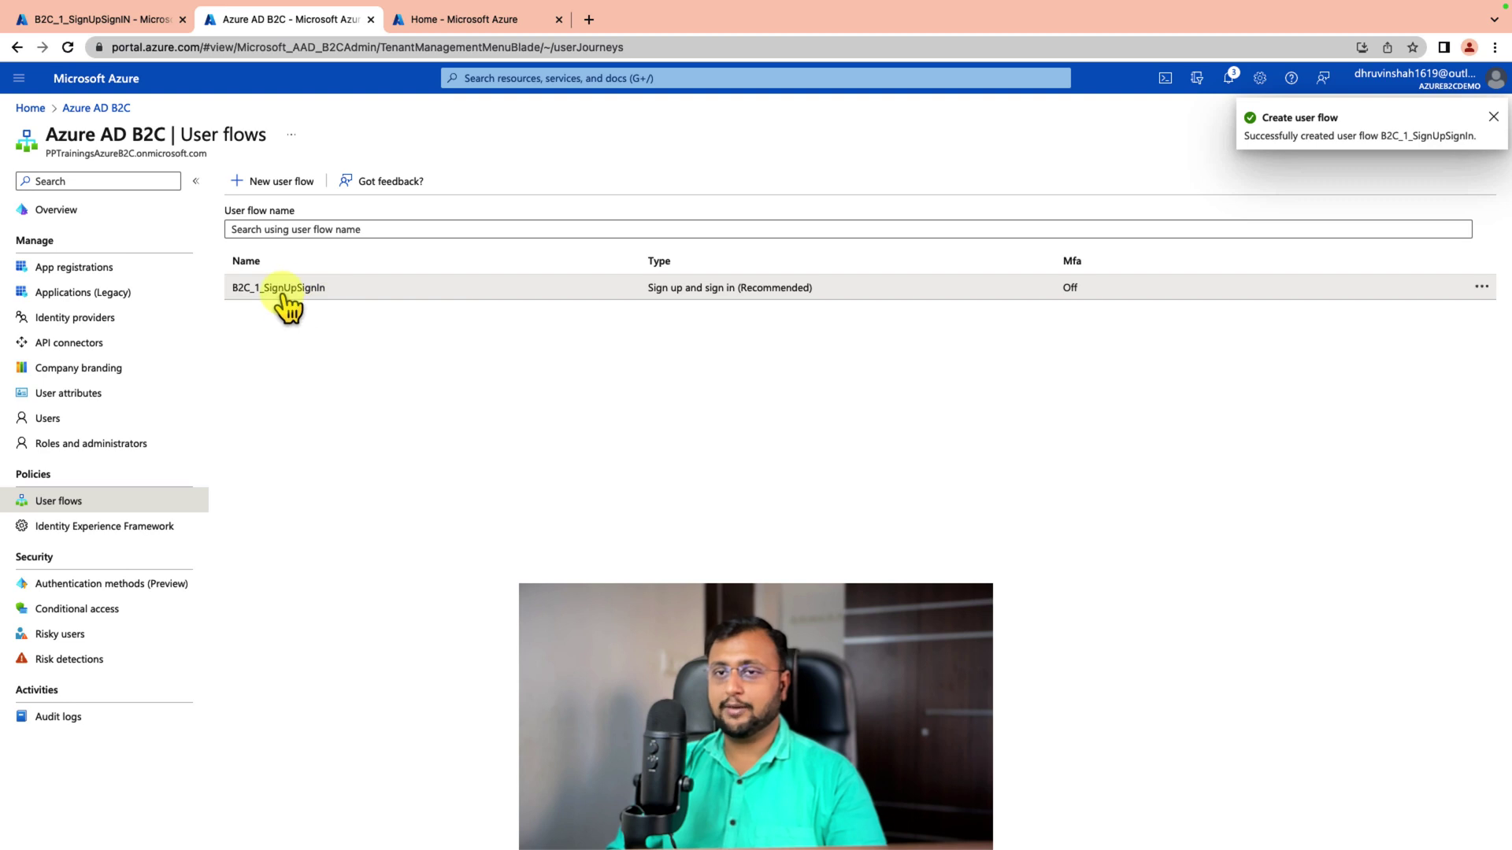
Start a new Password reset user flow named ResetPassword.
click(297, 187)
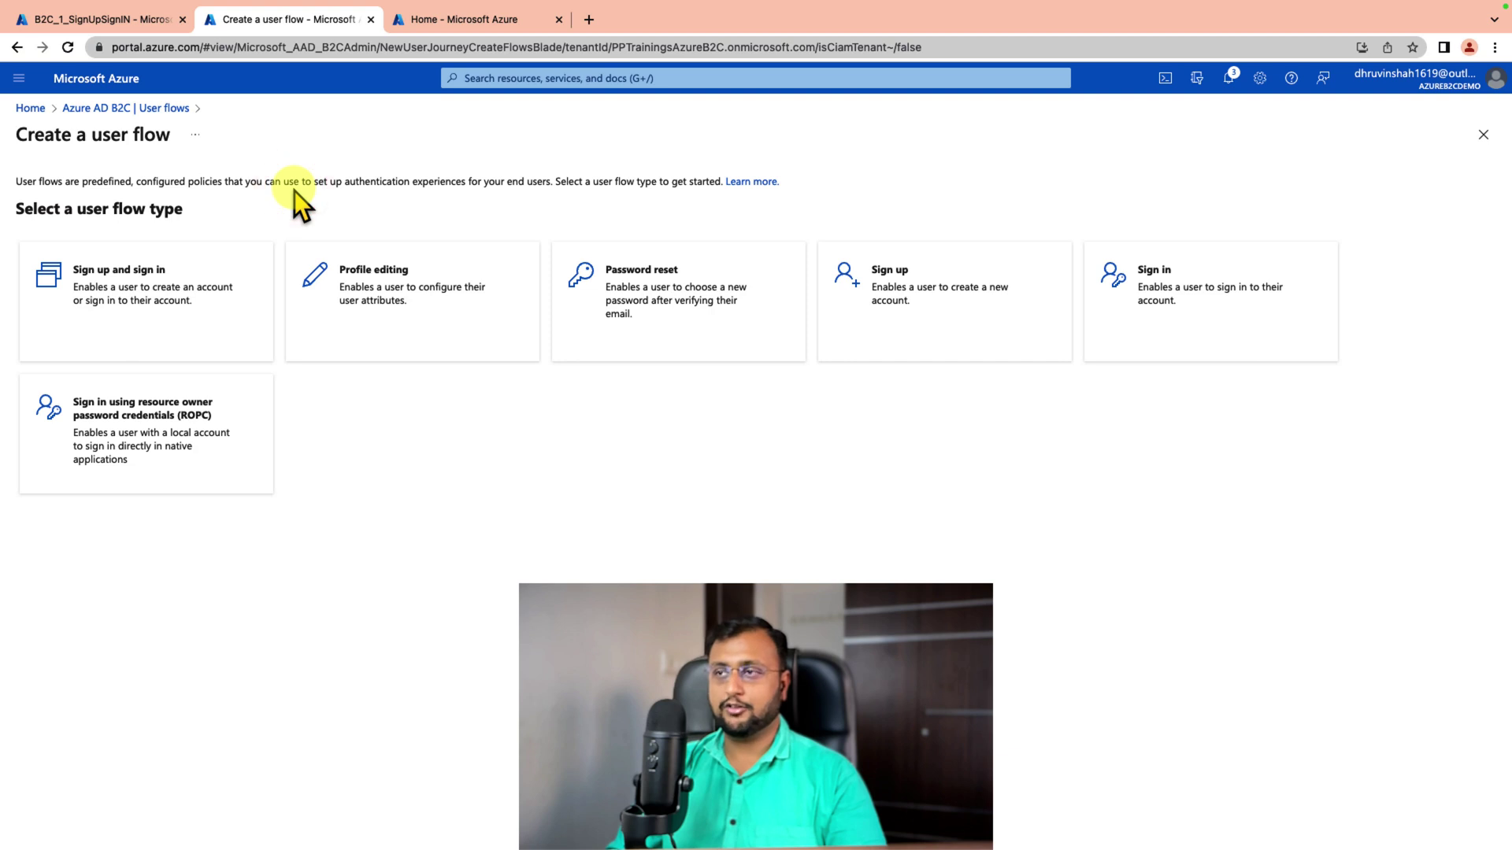
click(690, 317)
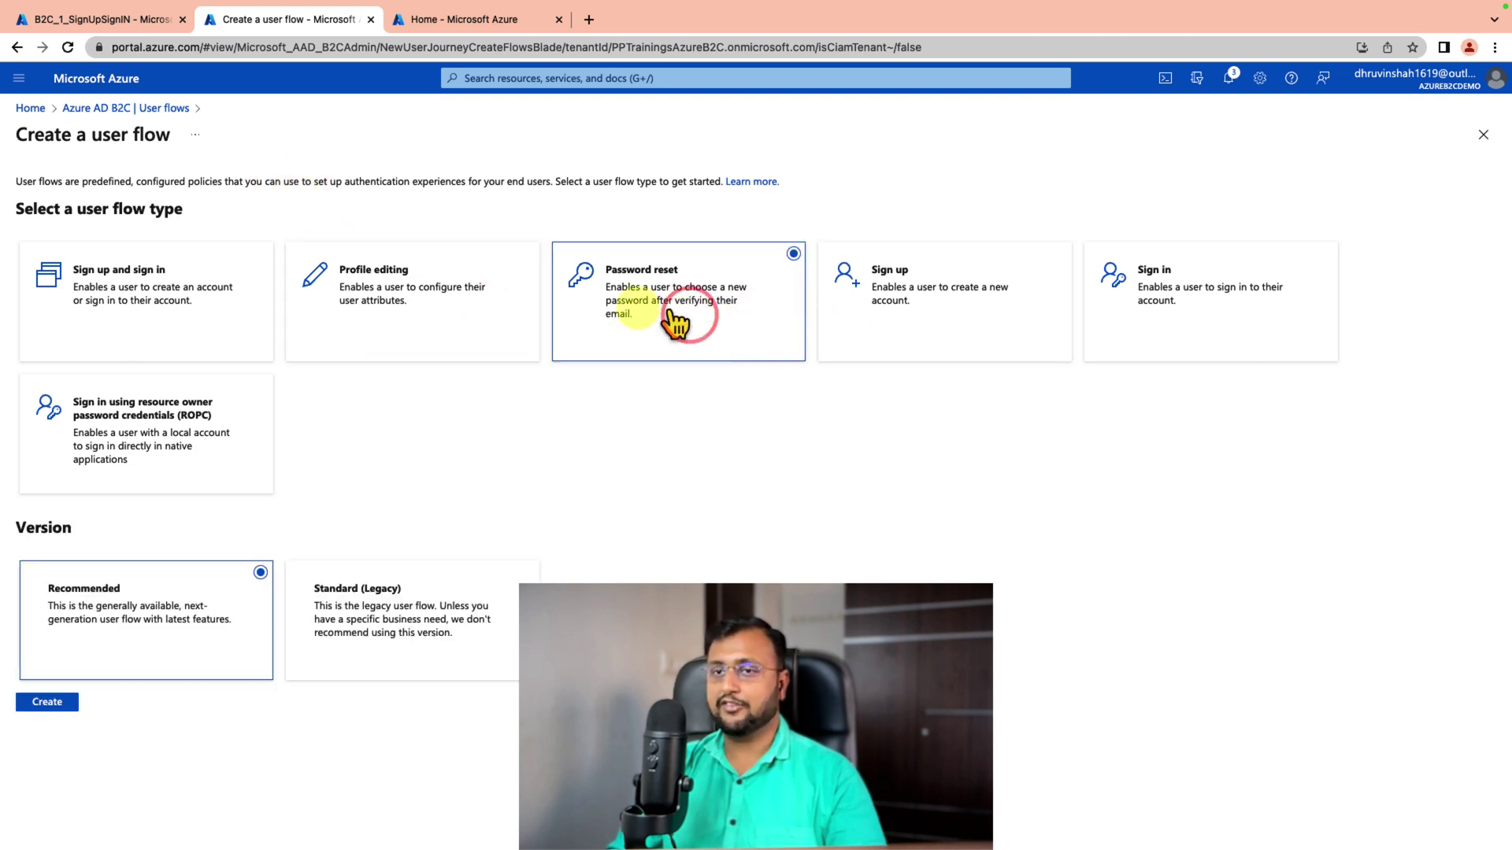
click(51, 701)
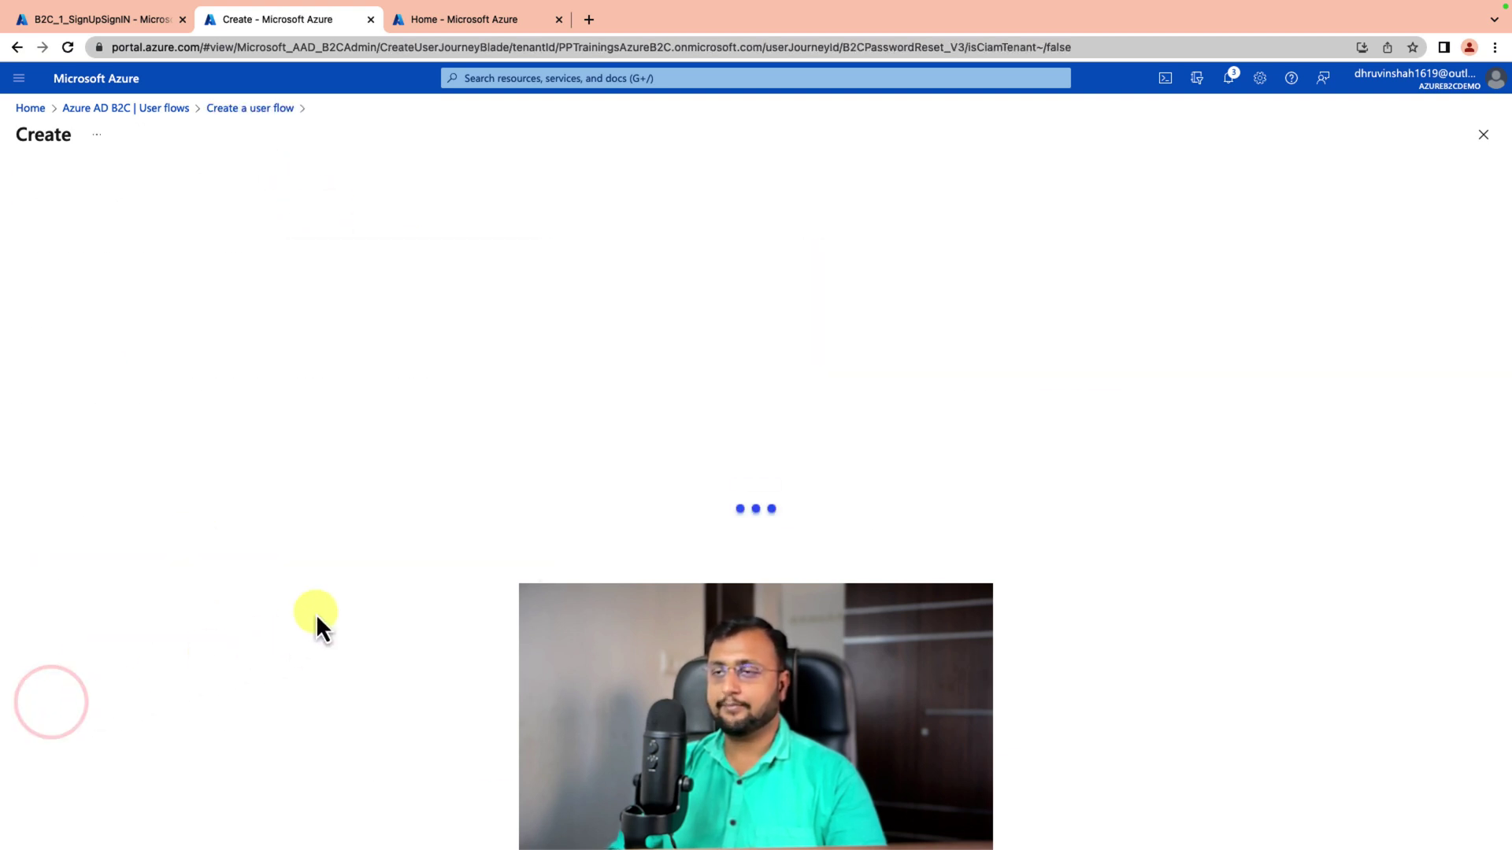
click(152, 324)
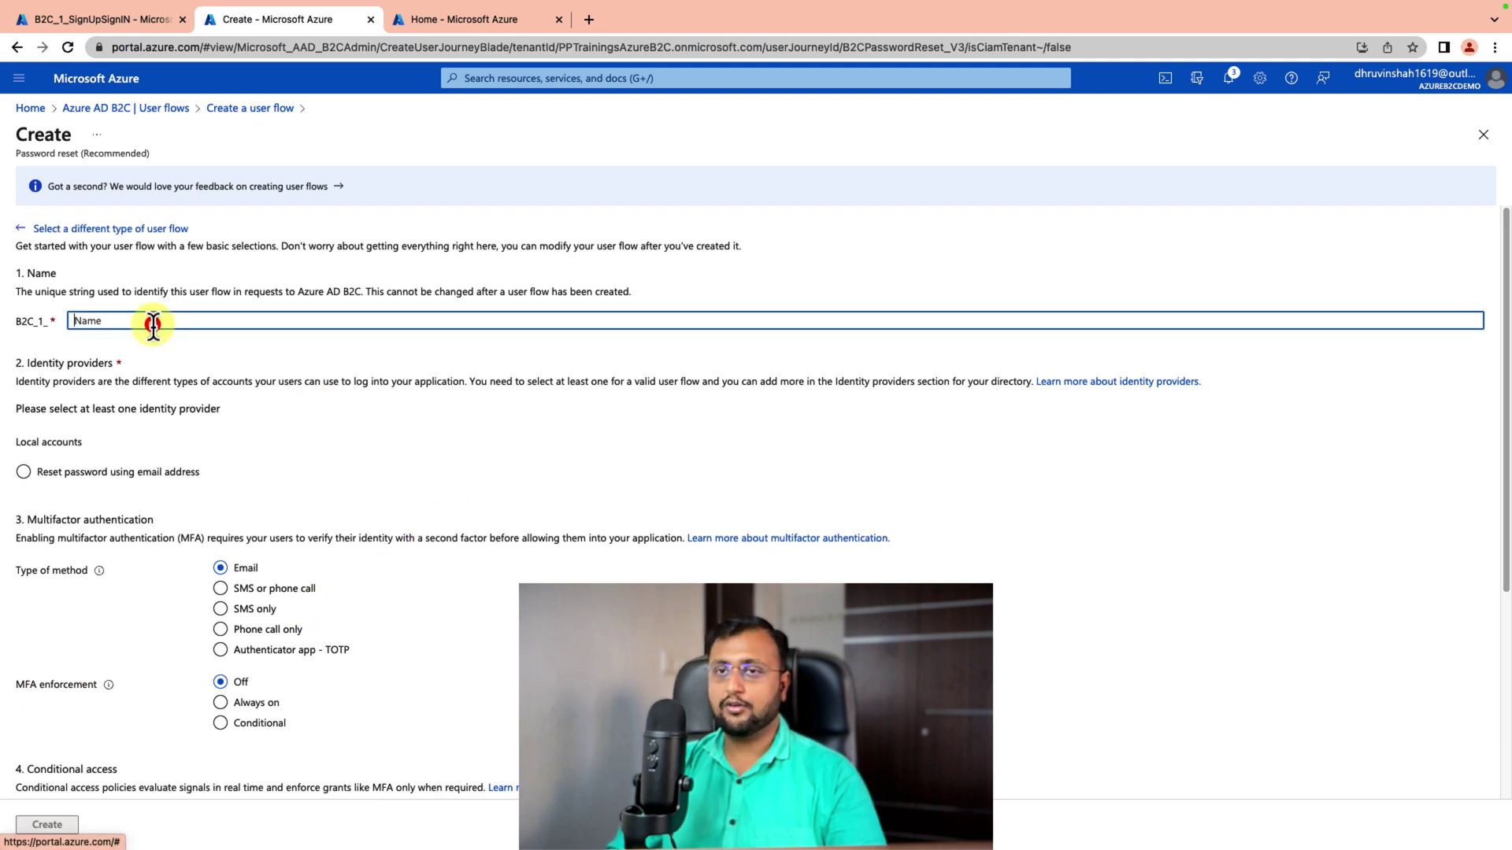
text(Rese)
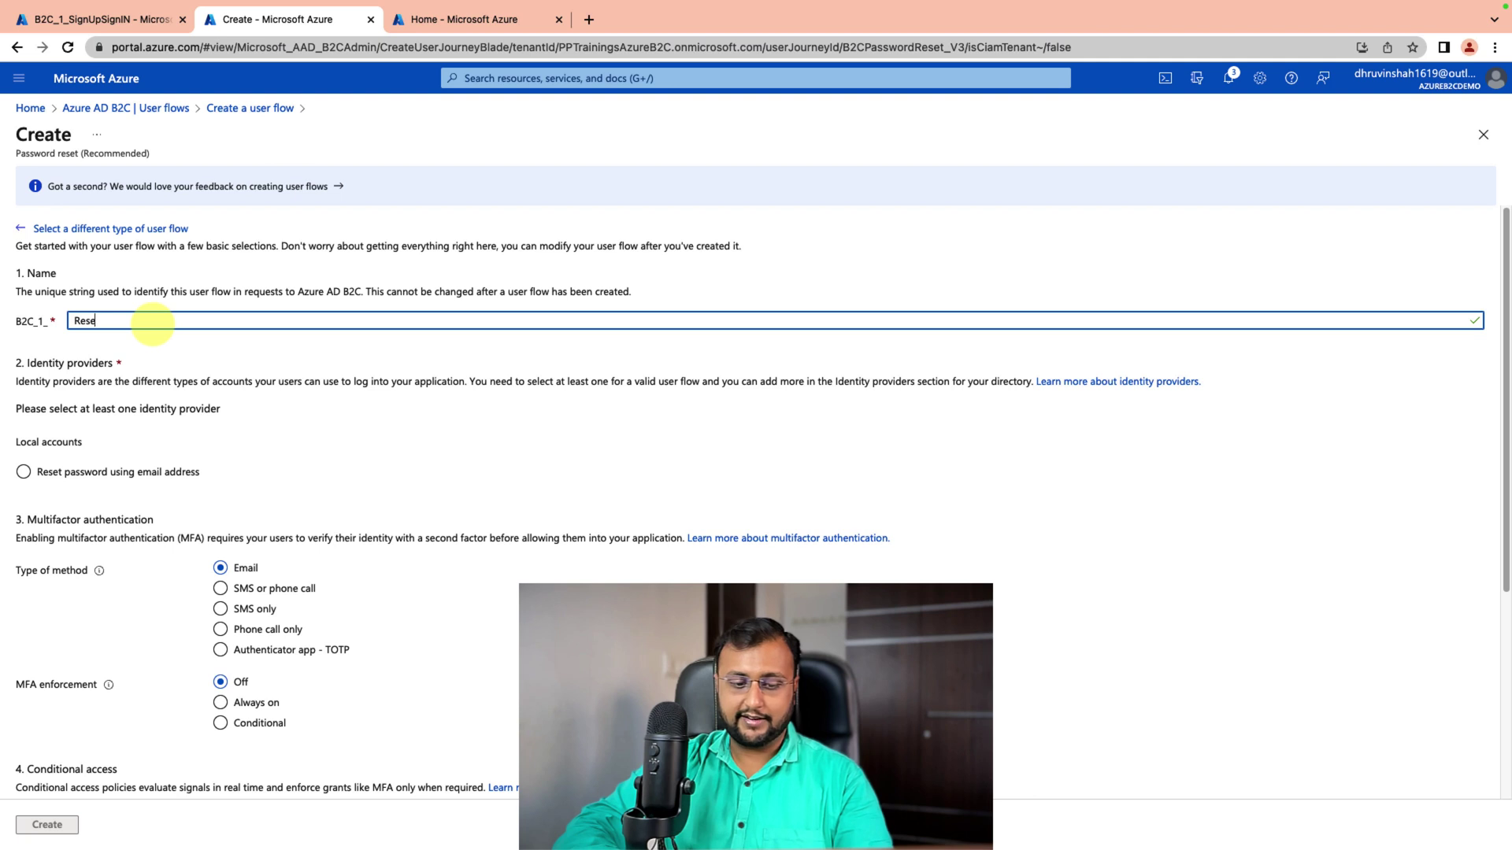
text(tPass)
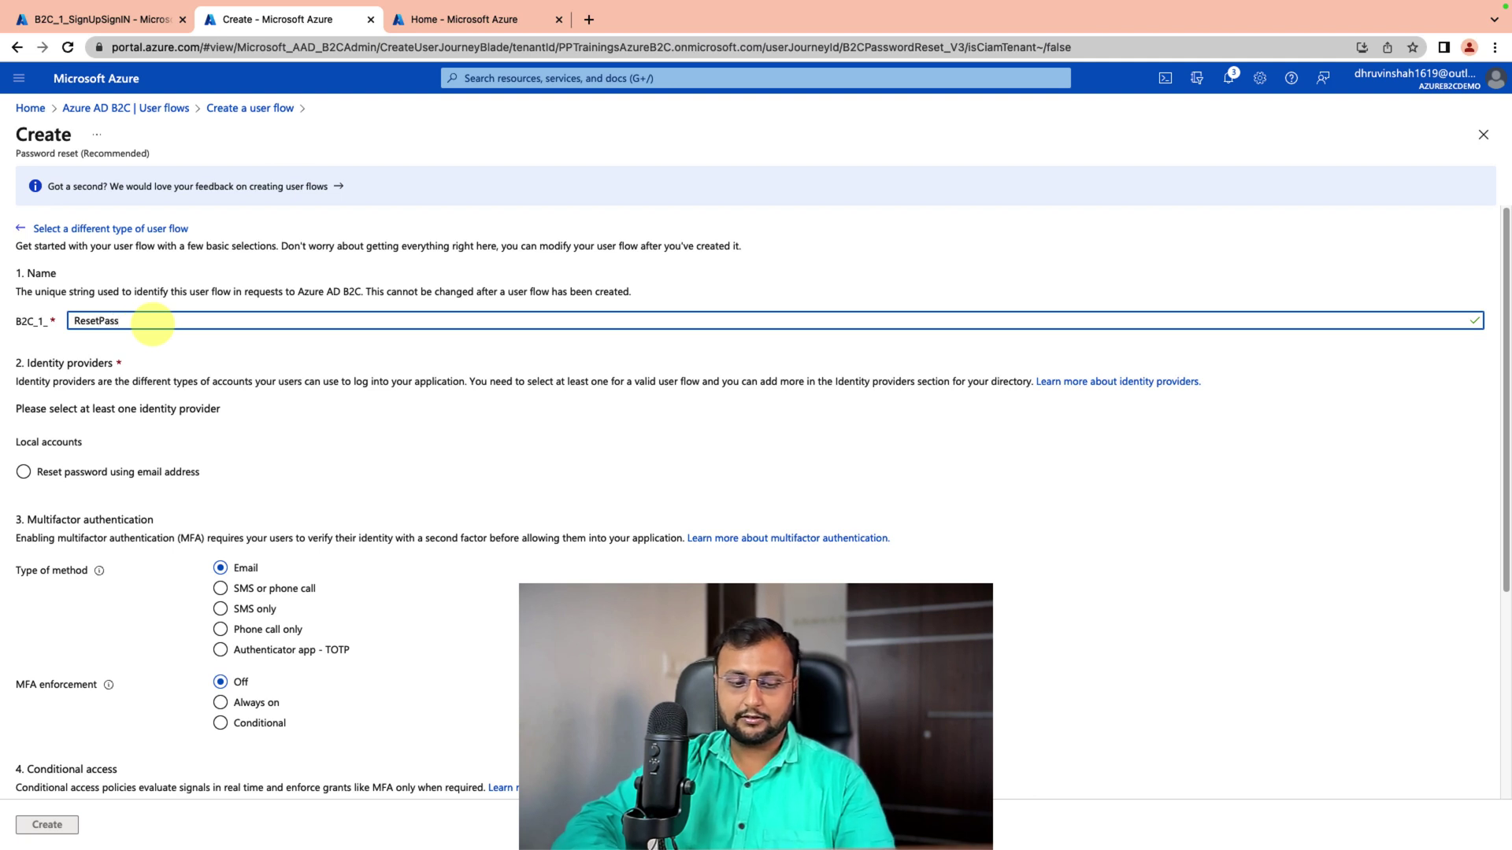
text(word)
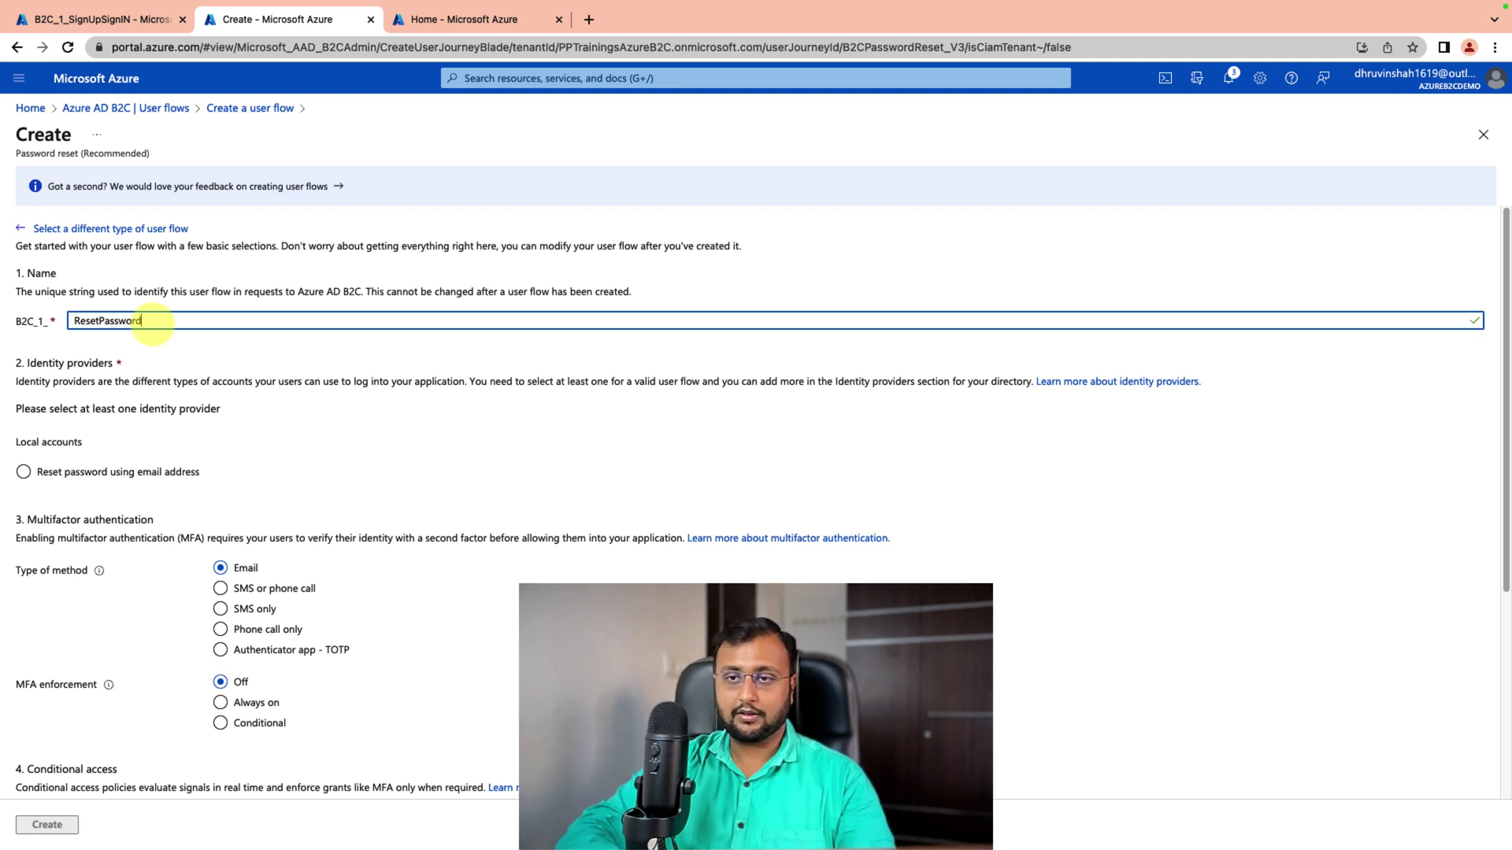
Use email address reset, return Email Addresses and Display Name claims, and create the flow.
click(183, 473)
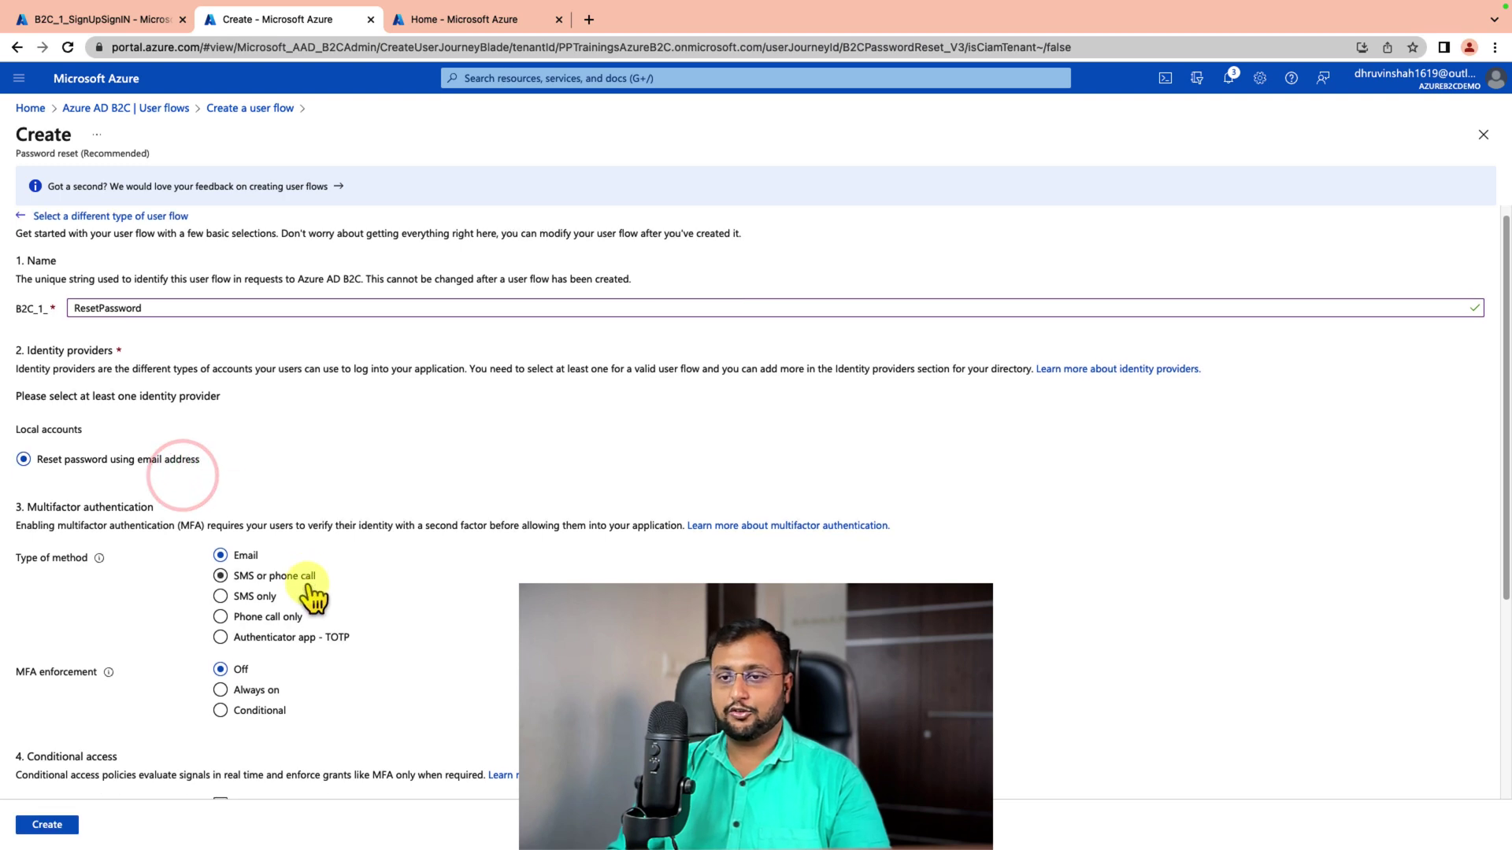
scroll(309, 589, down, 4)
scroll(306, 580, down, 1)
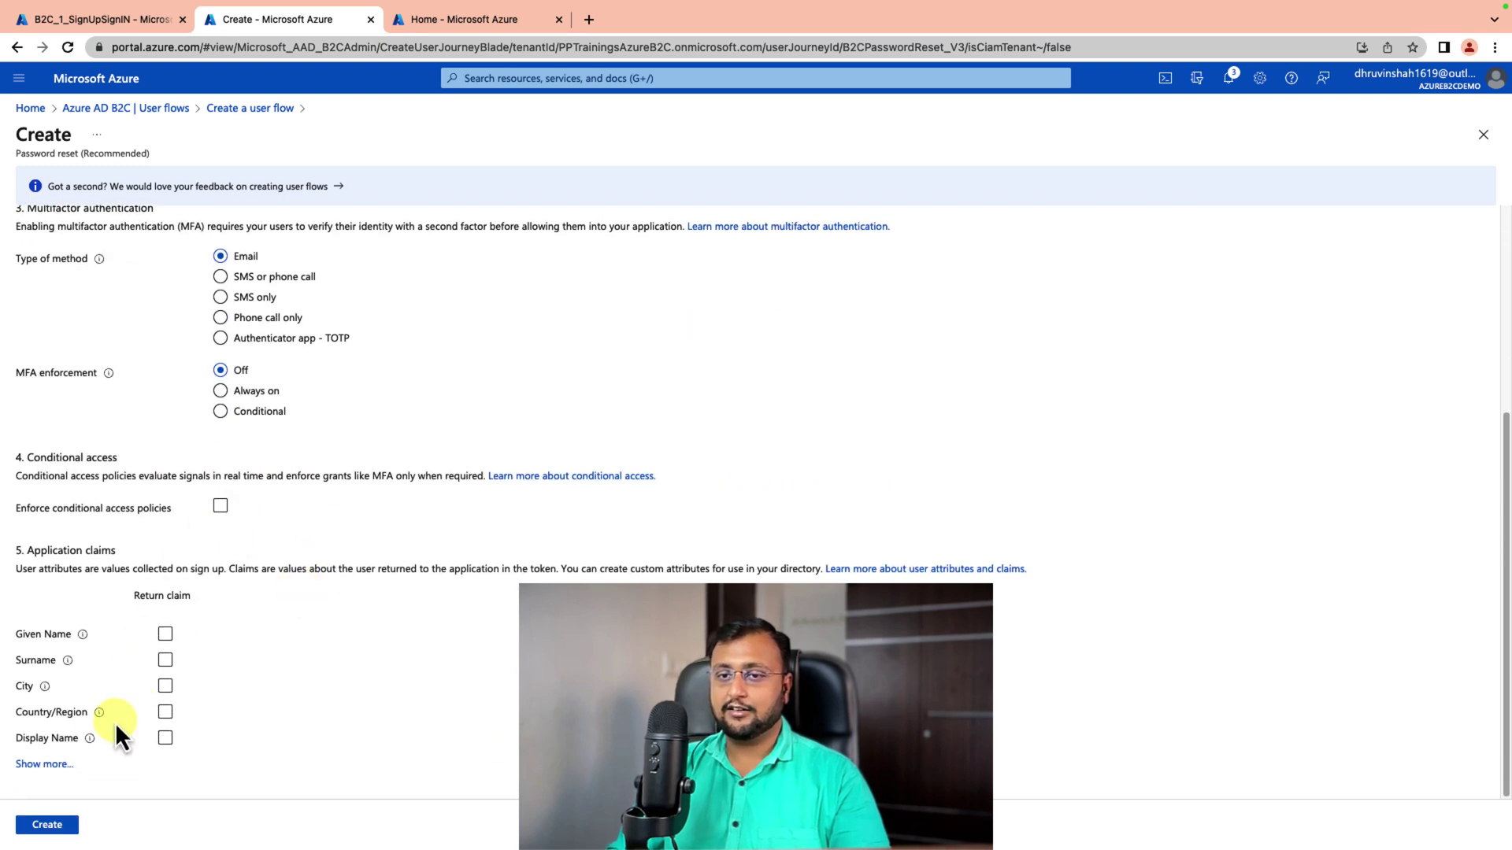
click(47, 765)
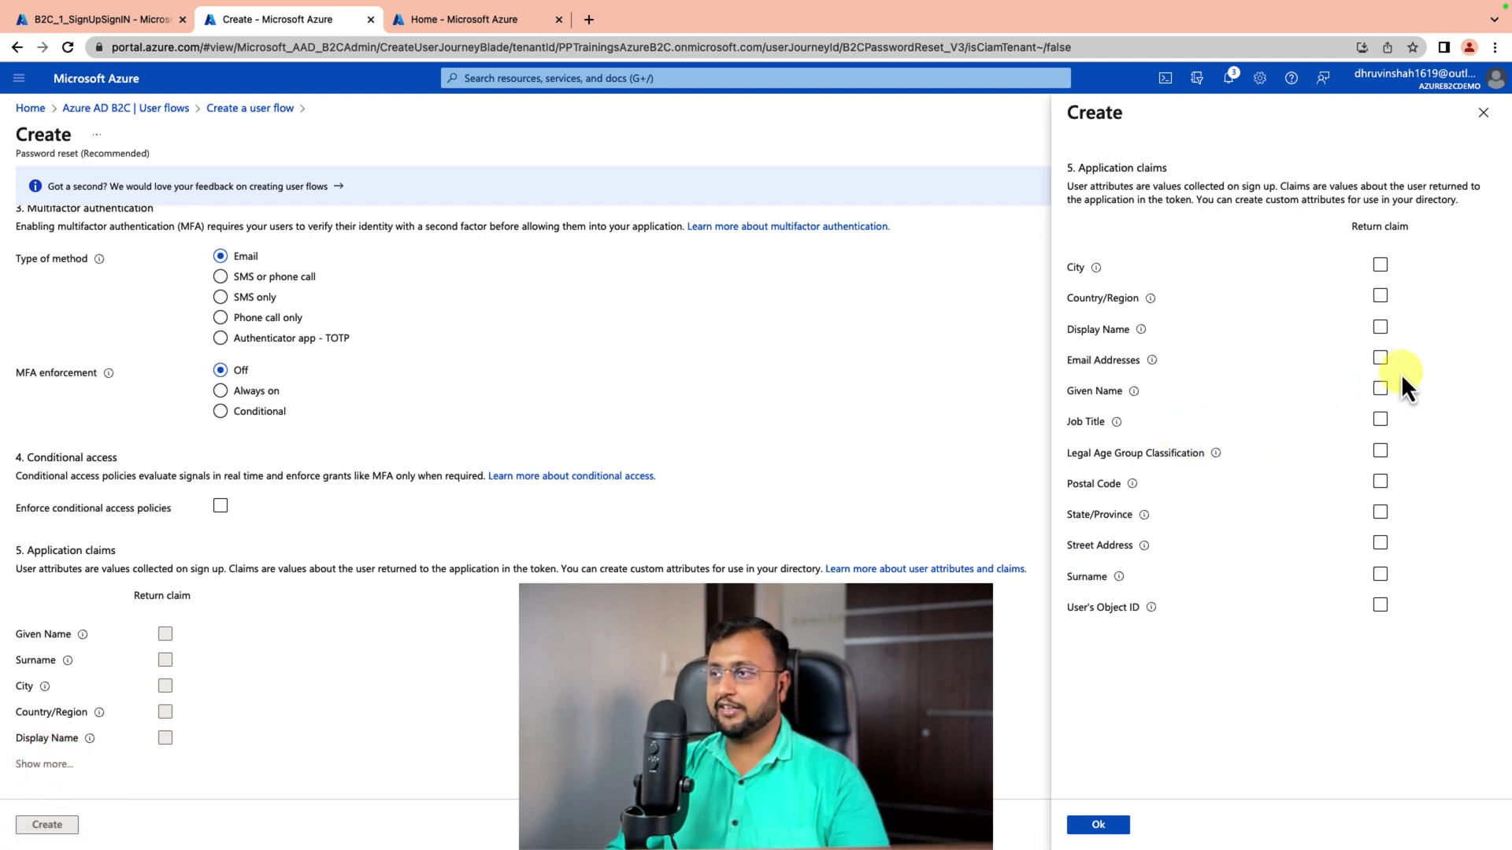
click(1381, 359)
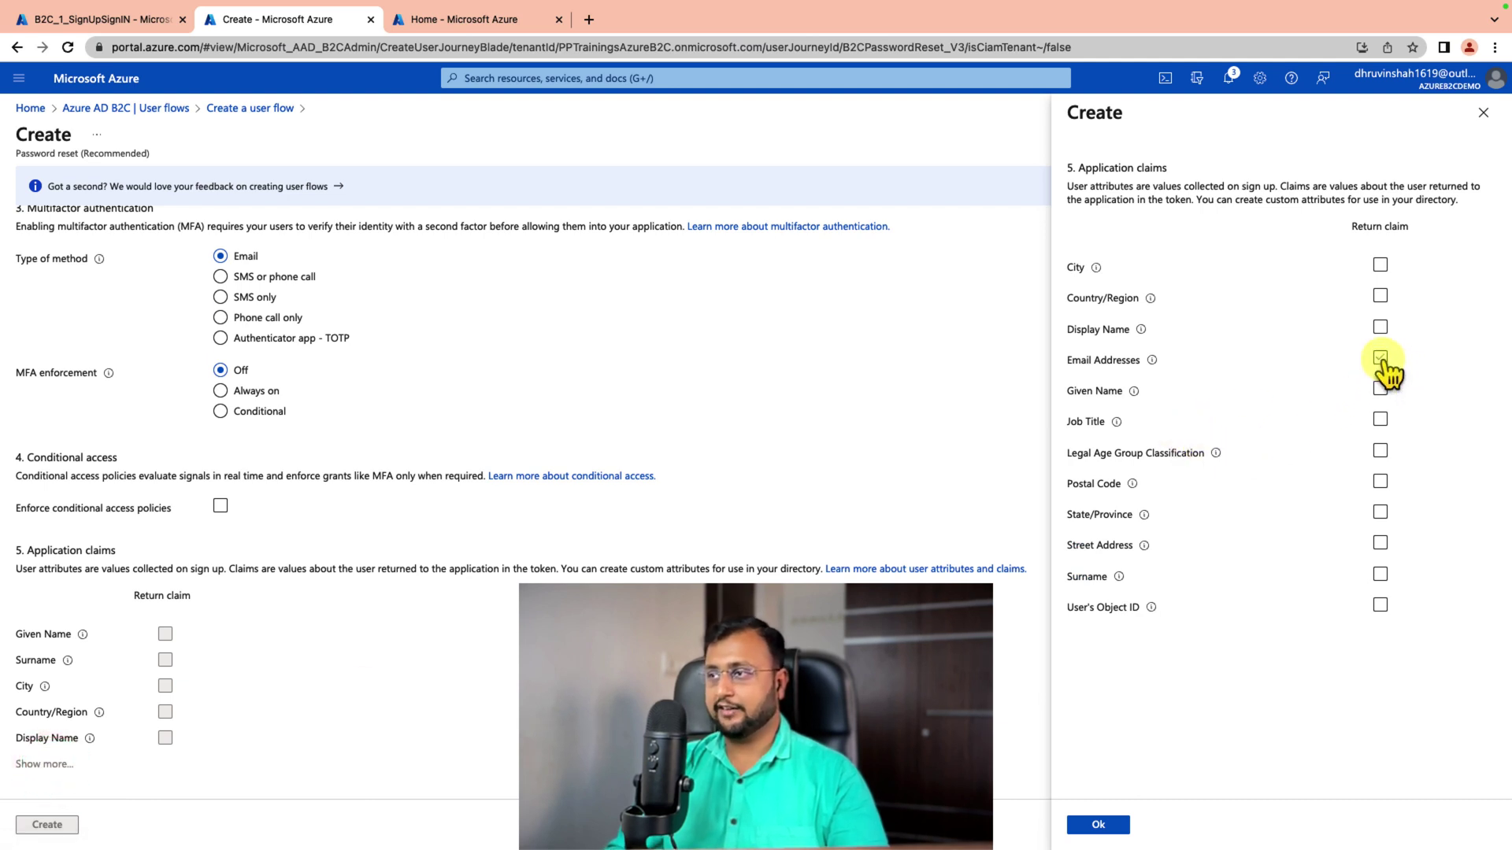
click(1382, 329)
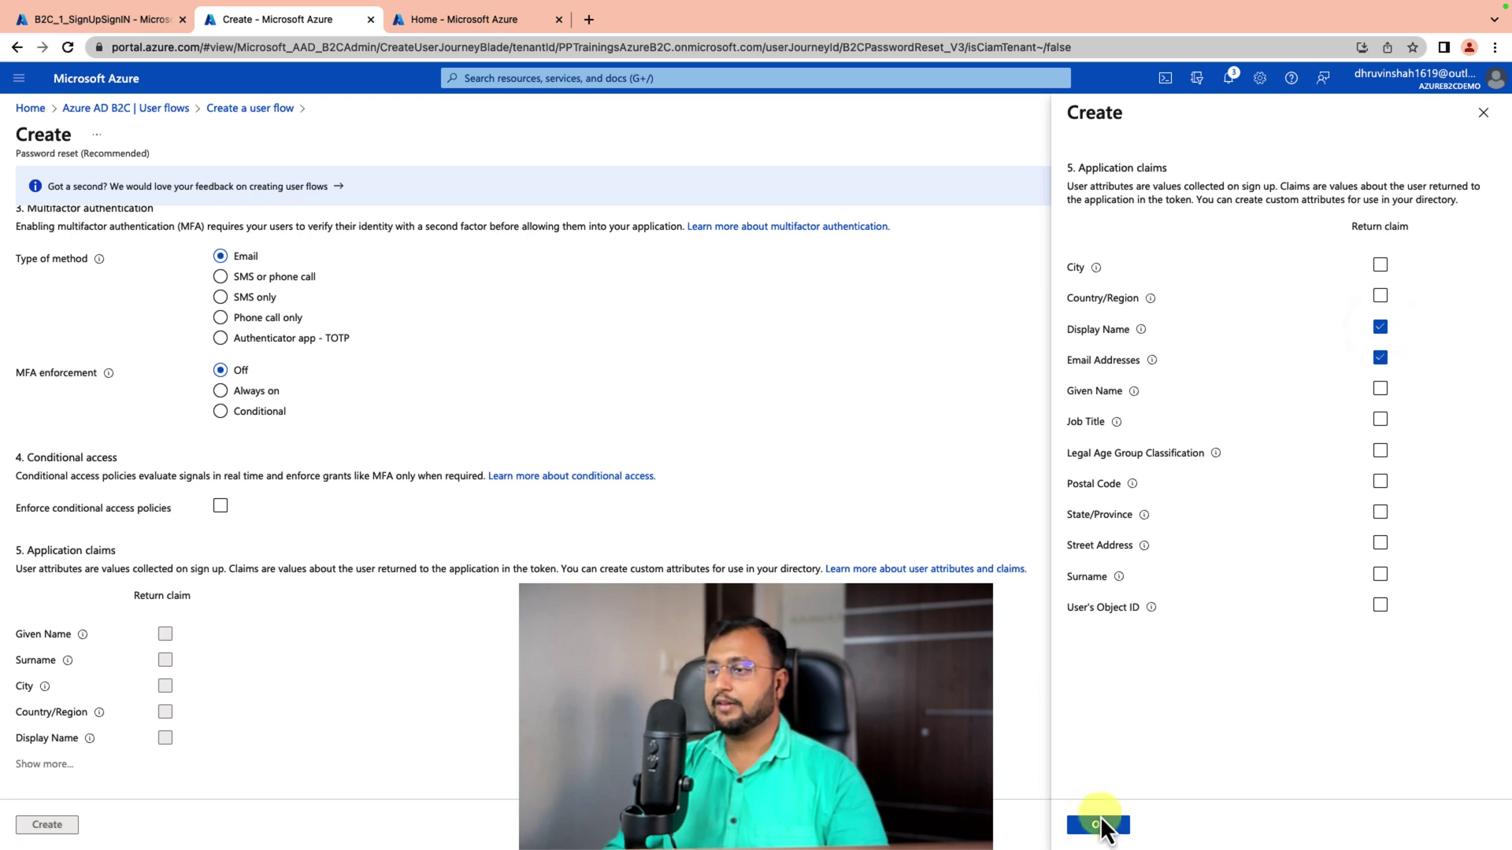
click(1098, 824)
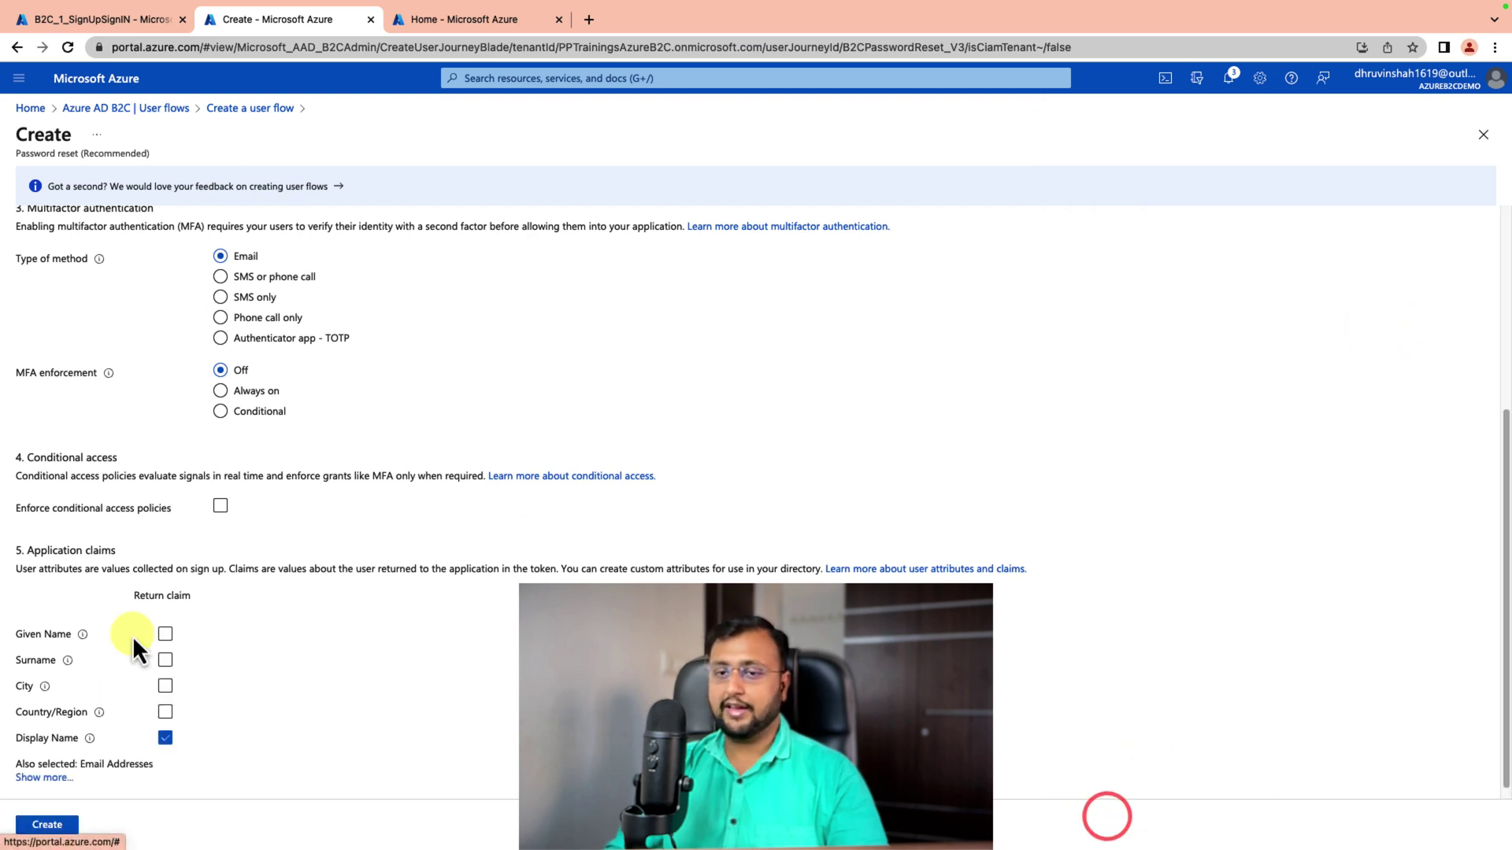
click(49, 824)
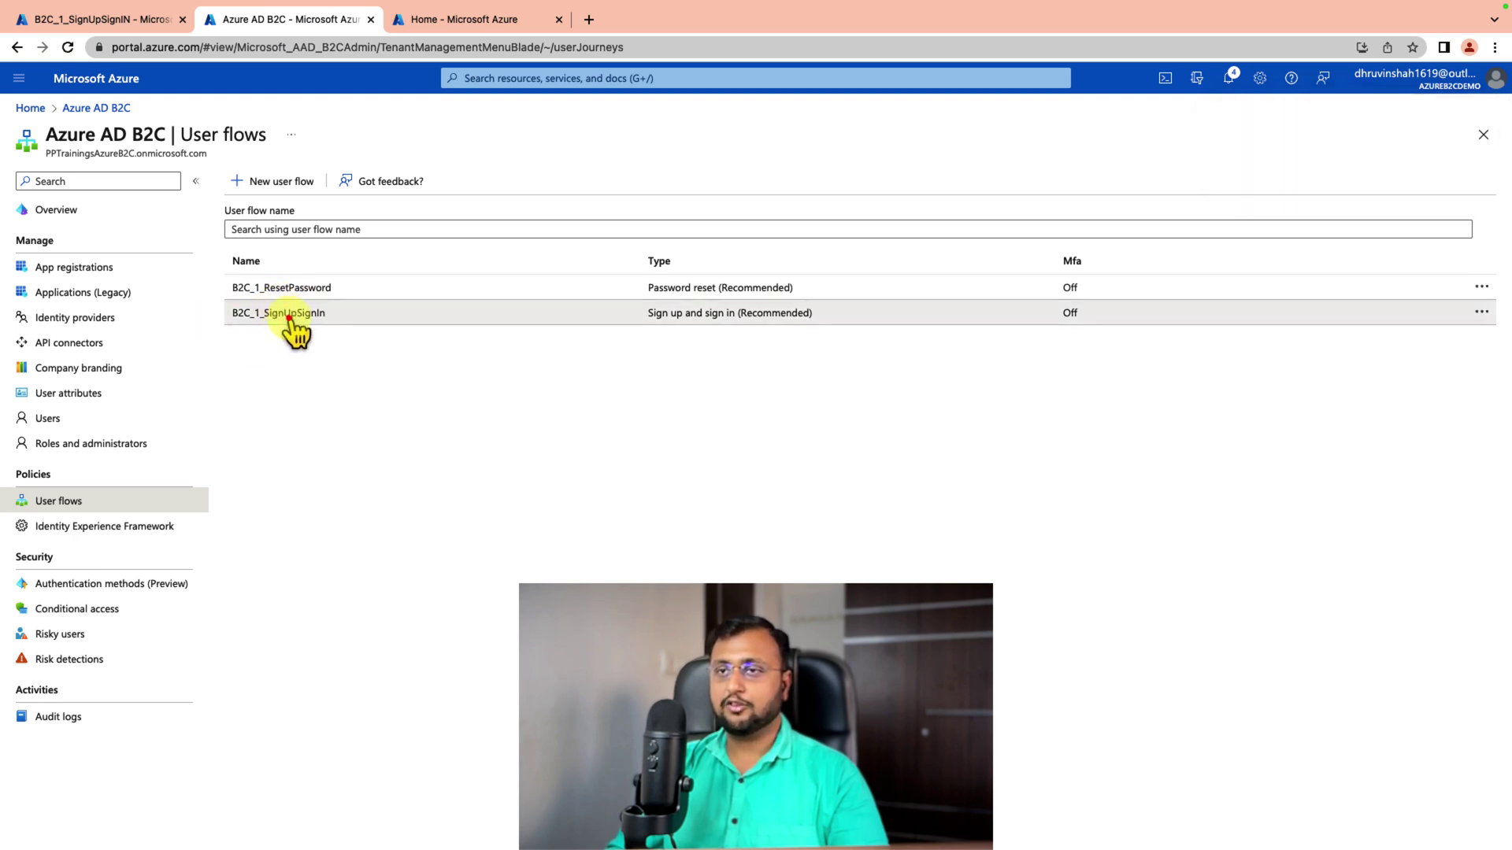
Set B2C_1_SignUpSignIn's issuer claim to the /tfp/ URL format and save its properties.
click(294, 317)
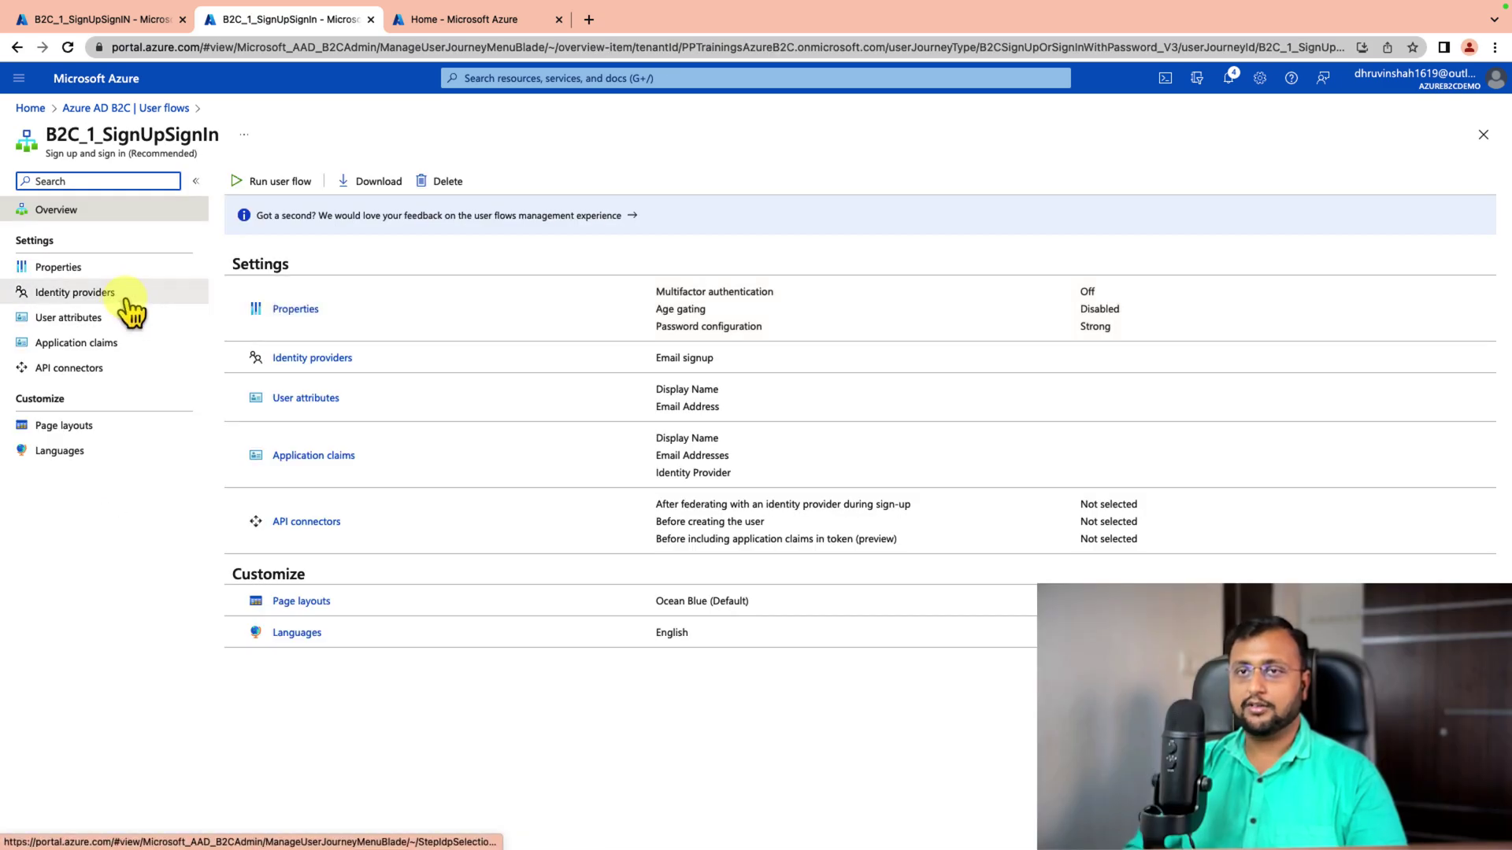
click(136, 269)
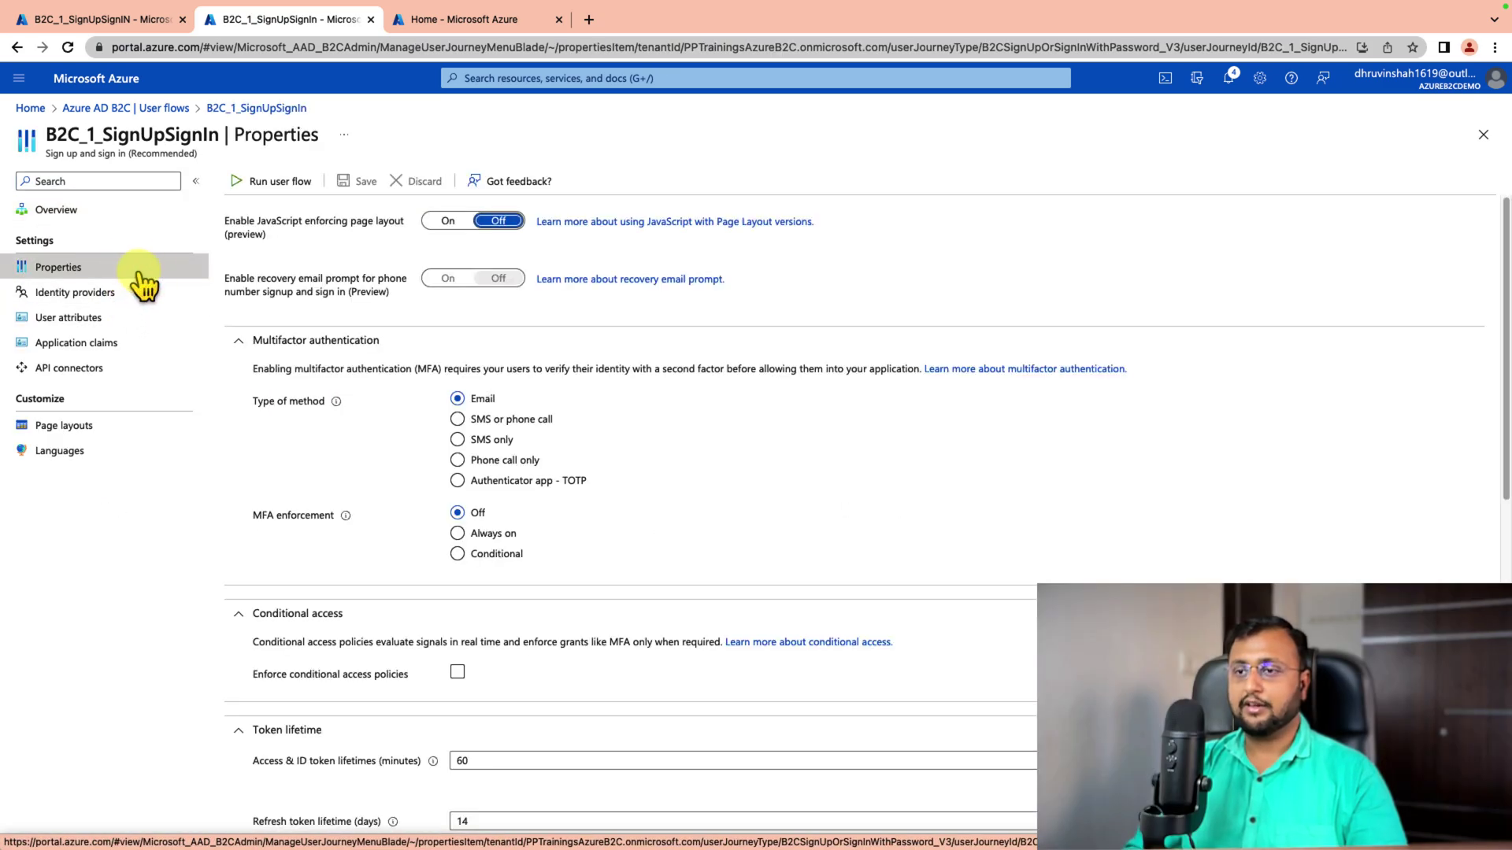
scroll(628, 504, down, 3)
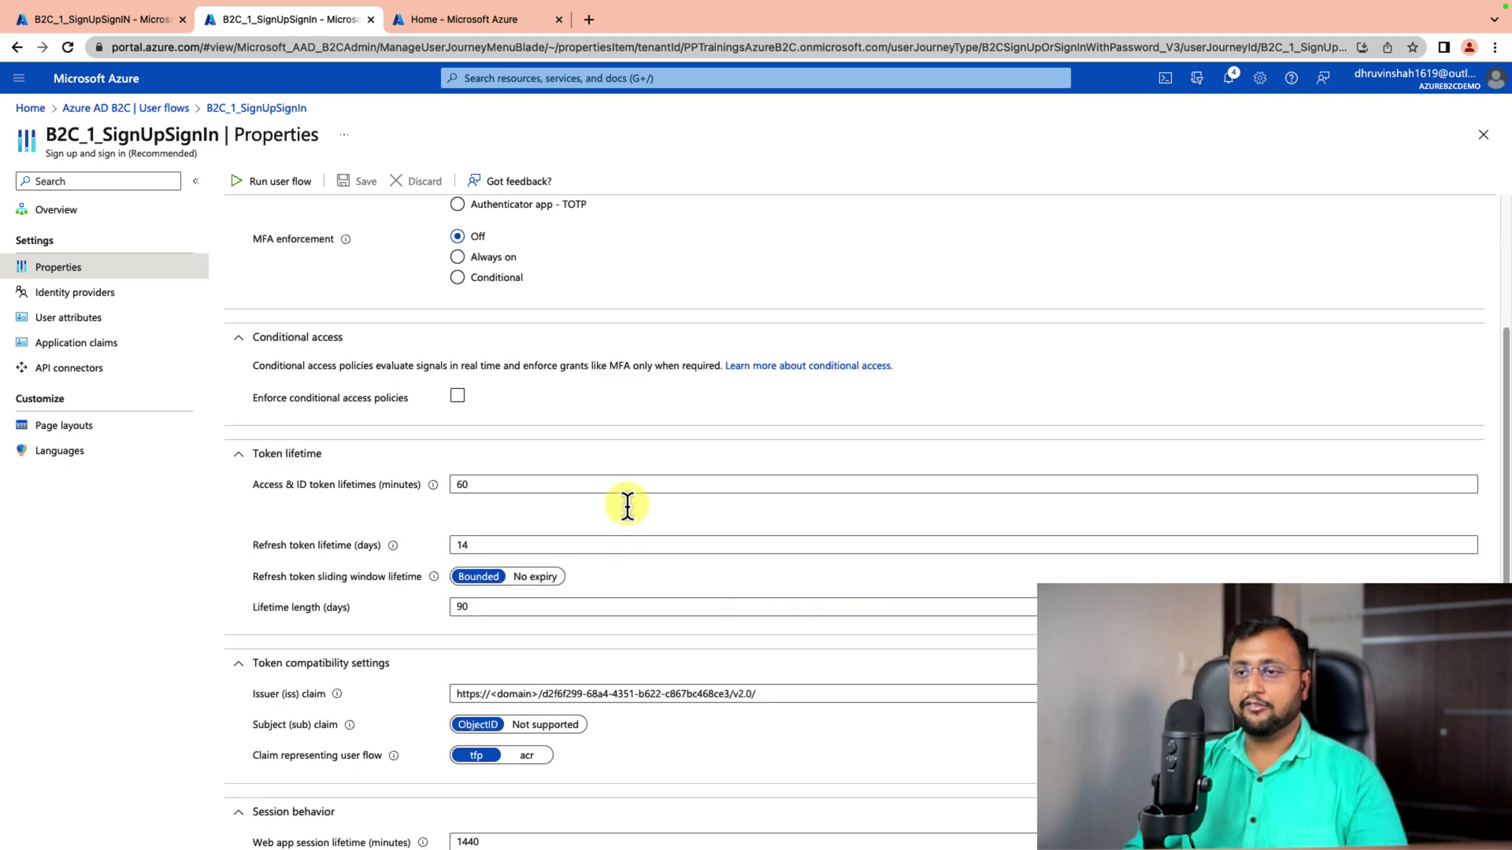
scroll(628, 504, down, 4)
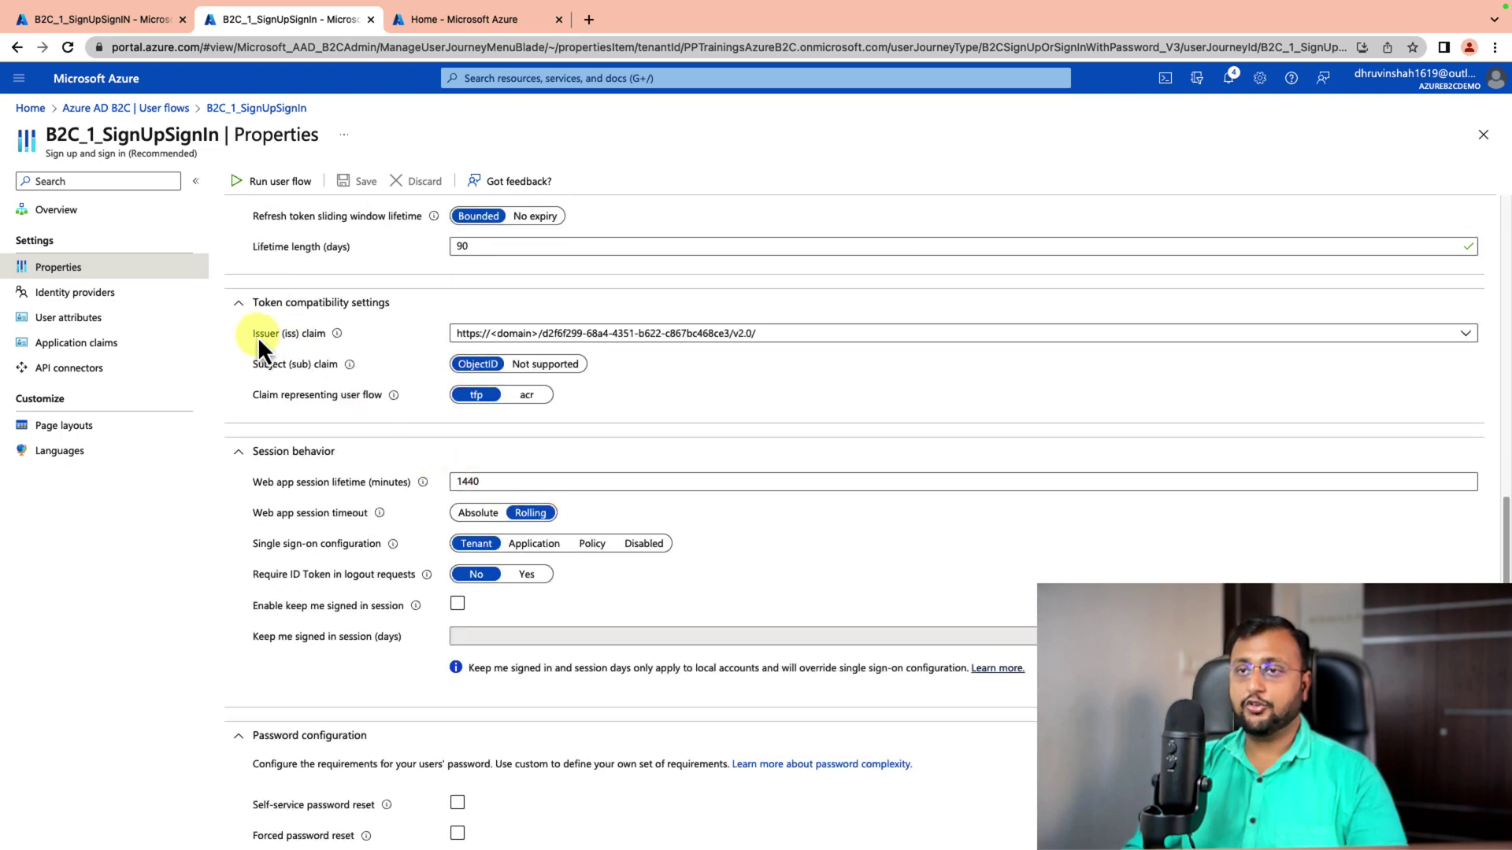
click(673, 346)
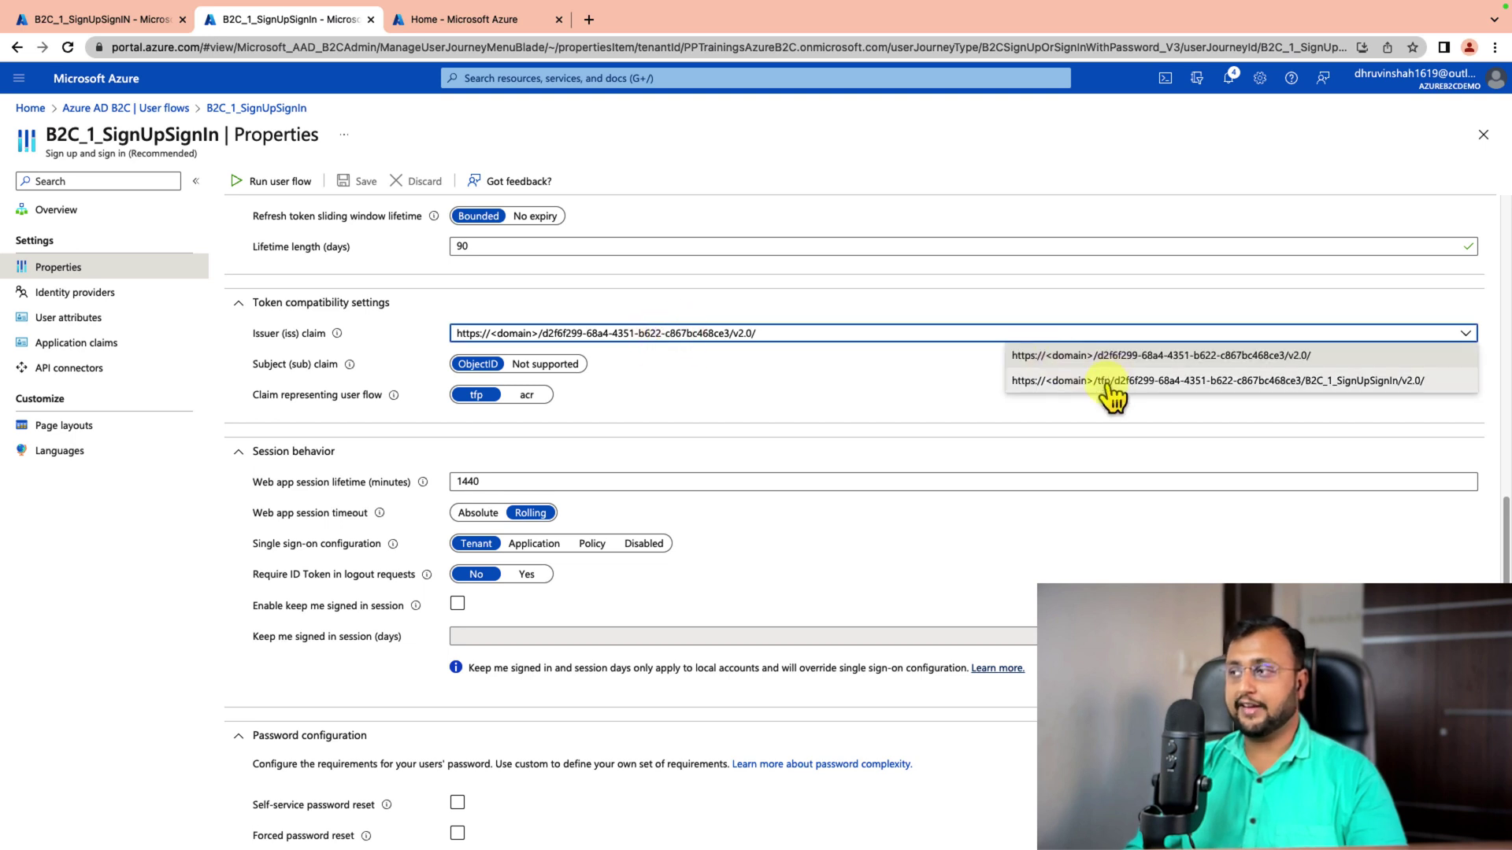
click(1108, 383)
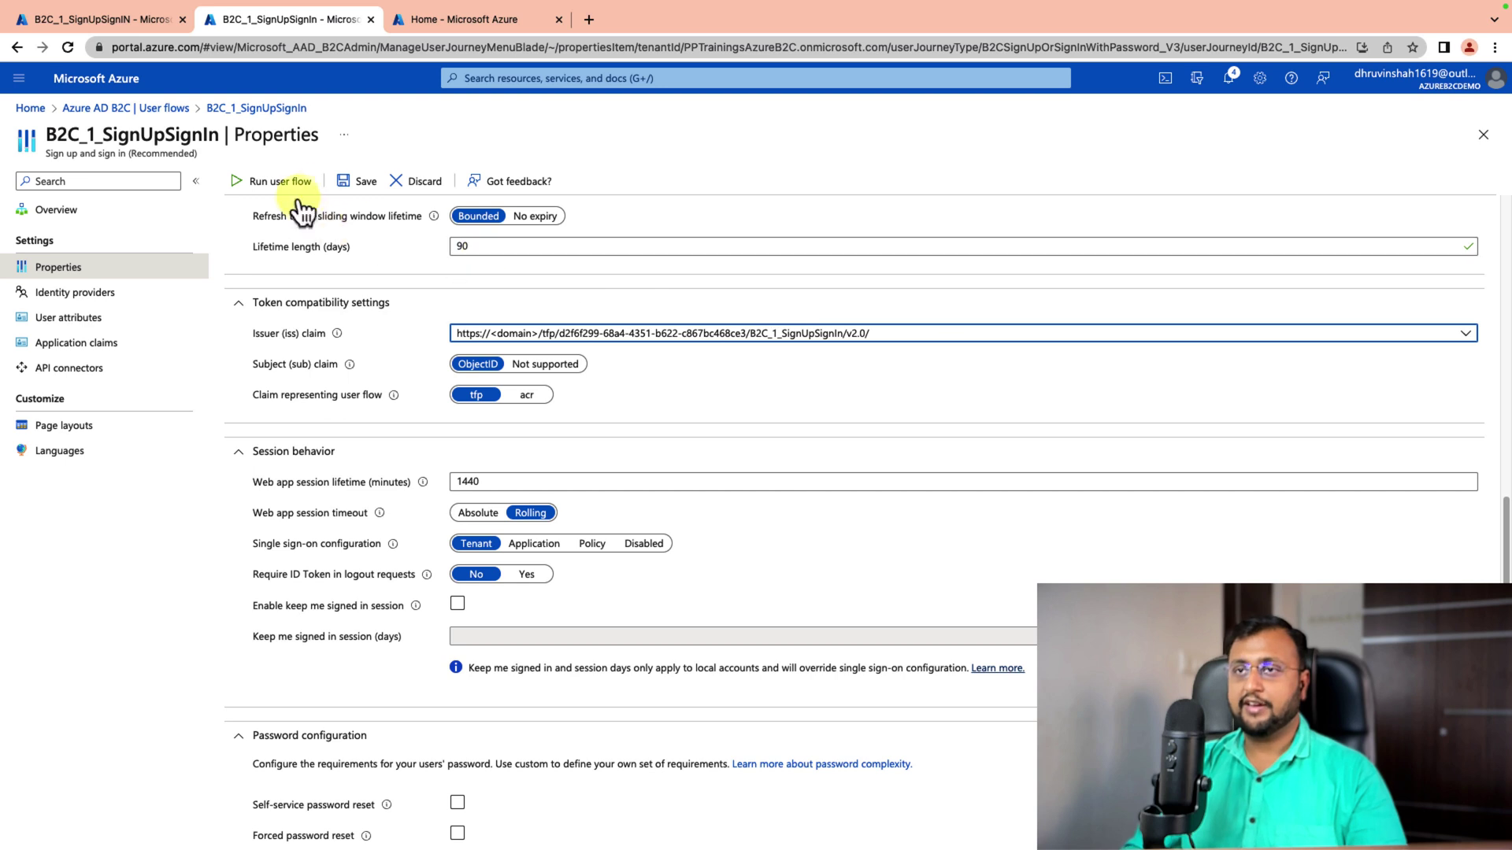
click(362, 184)
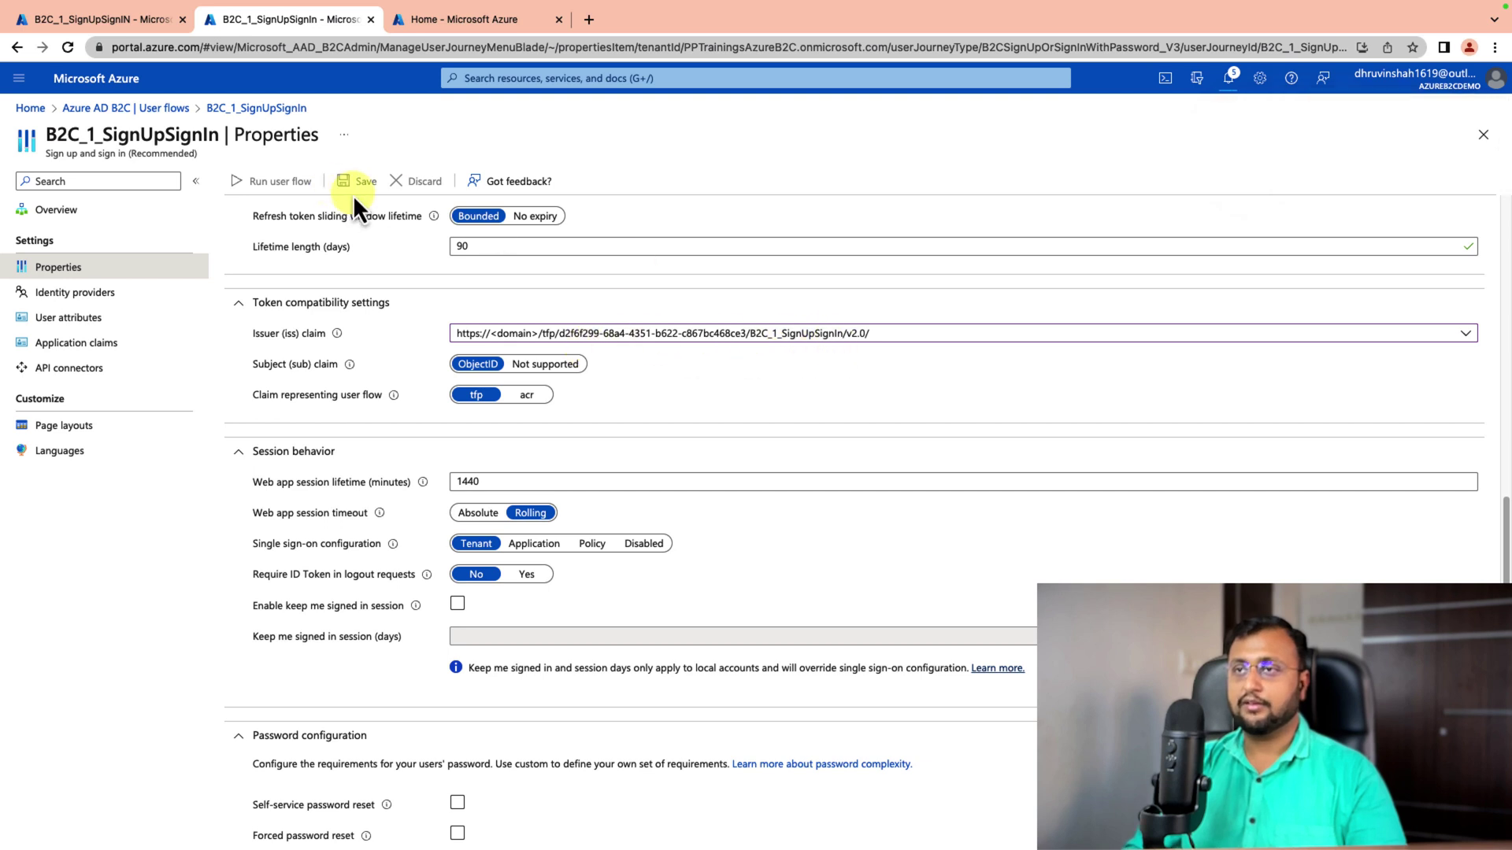
scroll(449, 327, up, 3)
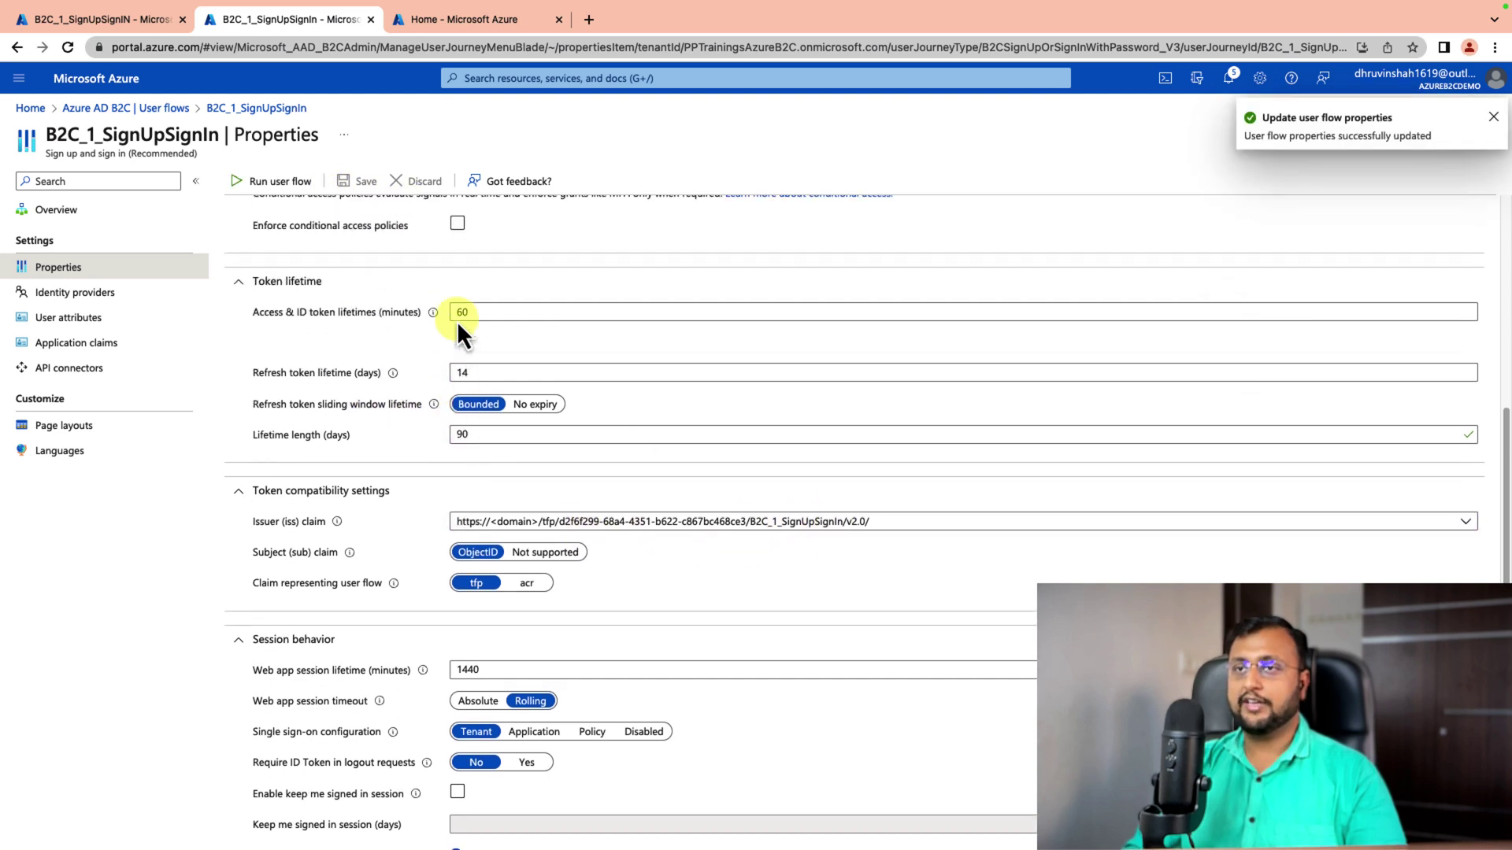
Copy the B2C_1_SignUpSignIn issuer URL from its OpenID configuration document.
click(274, 182)
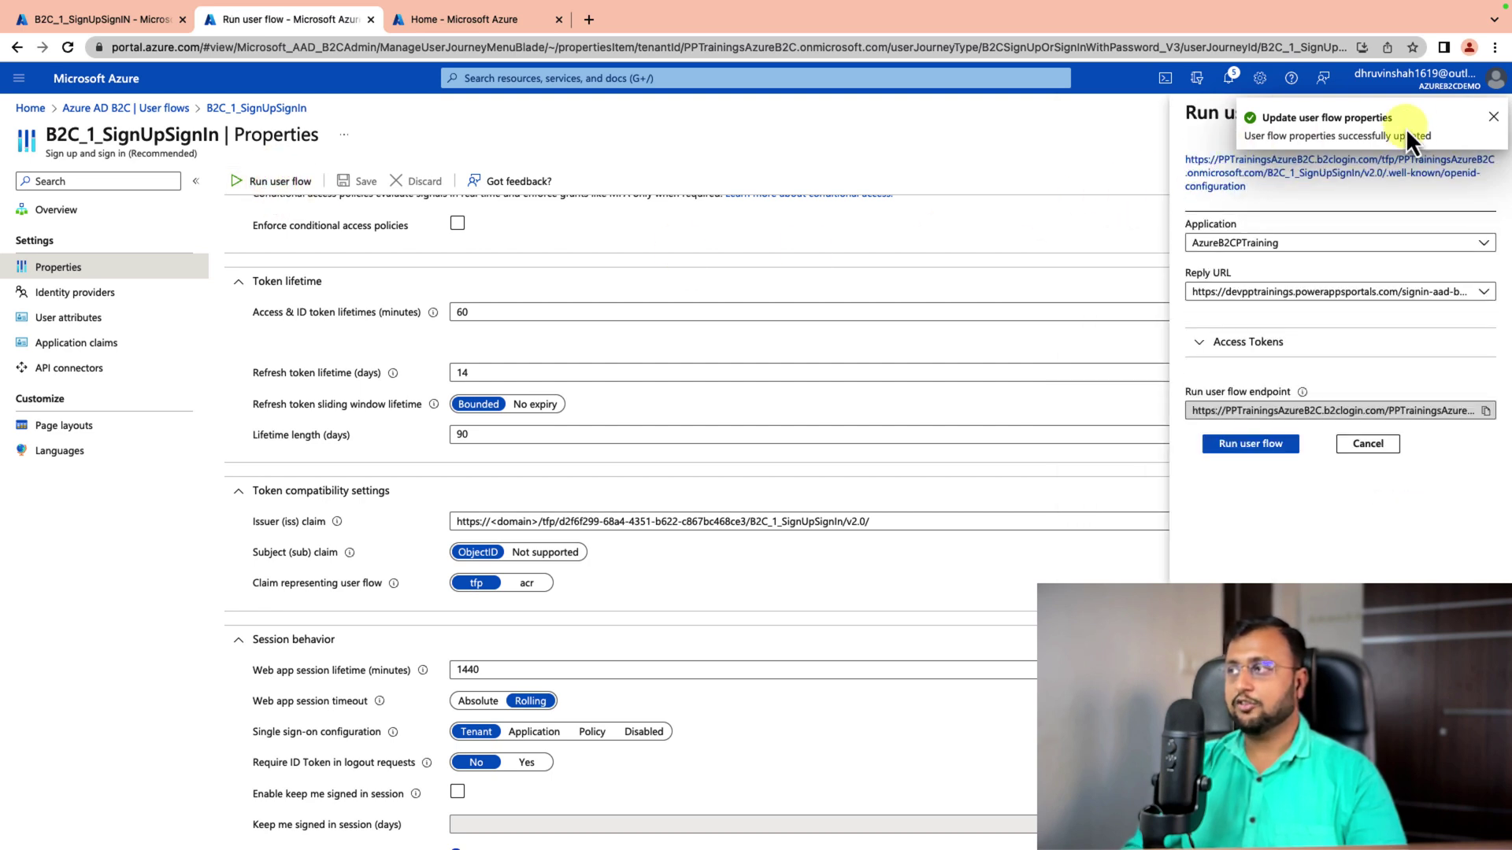
click(1493, 117)
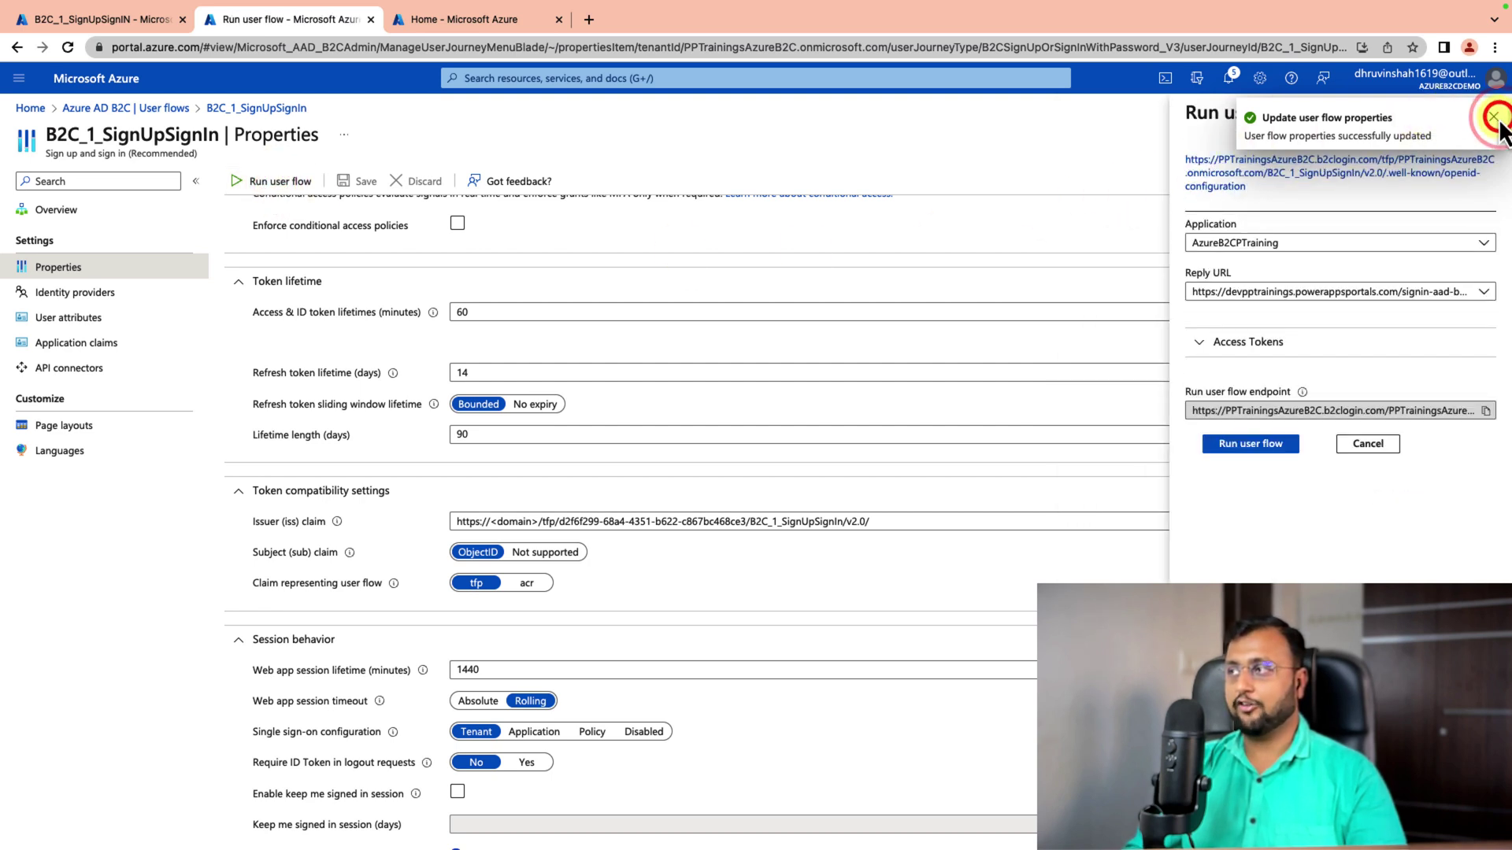
click(1309, 176)
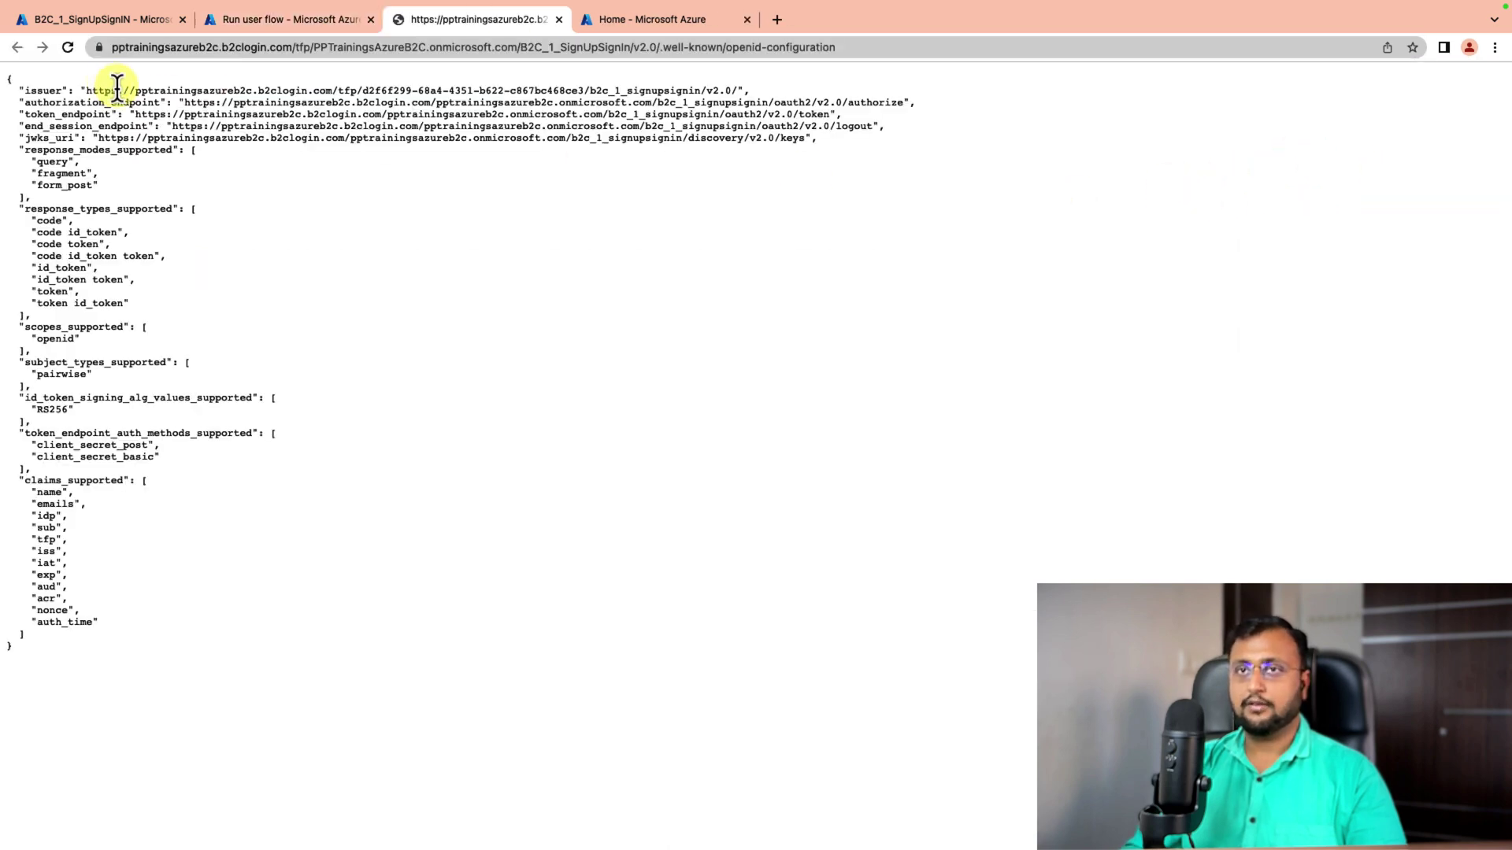
drag(87, 90, 740, 93)
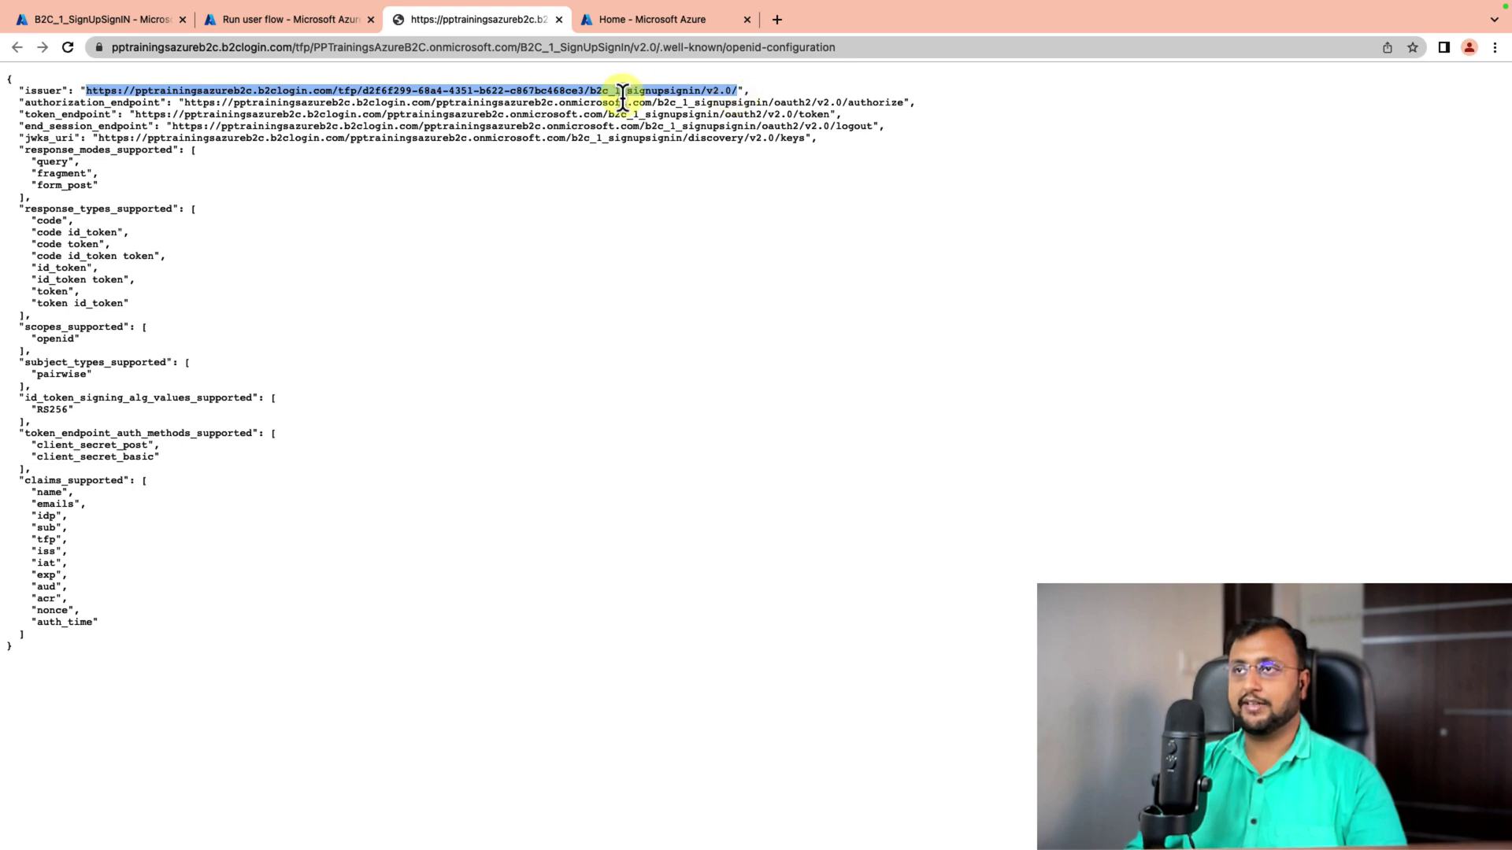
right_click(622, 93)
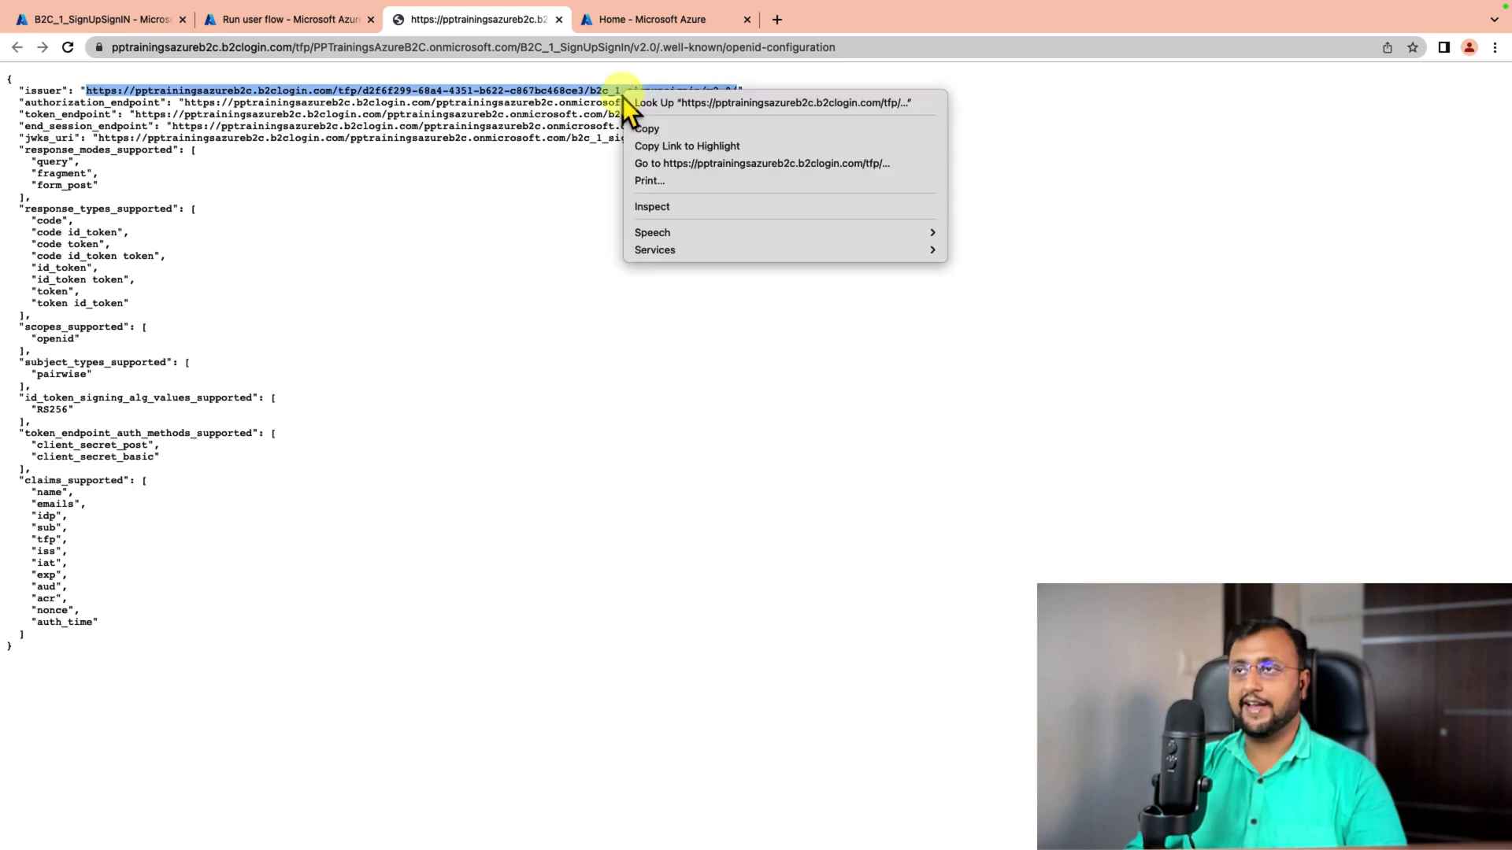
click(665, 130)
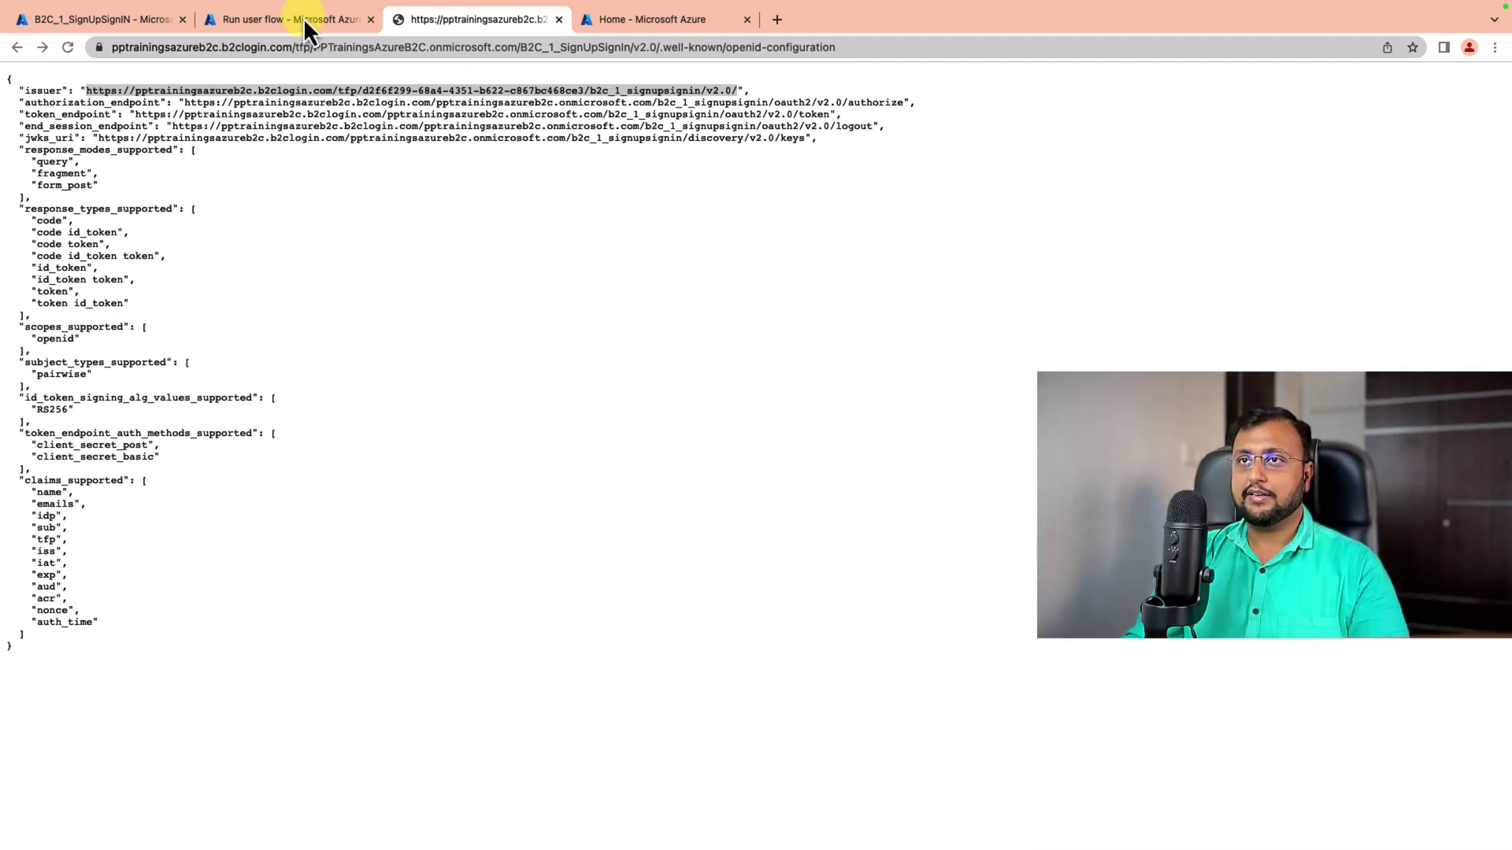
click(303, 18)
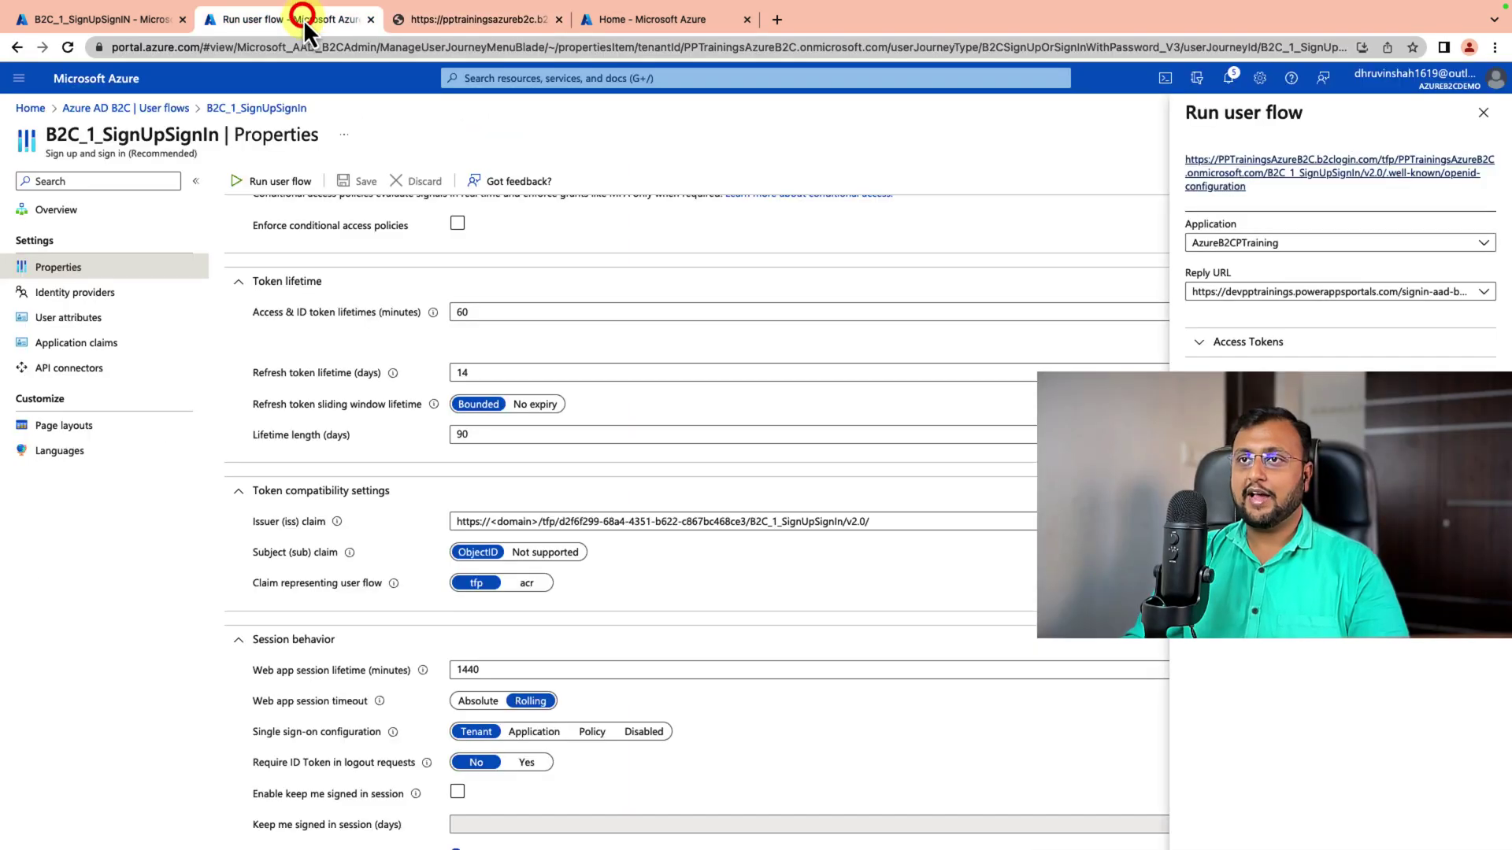
Set B2C_1_ResetPassword's issuer claim to the /tfp/ format and save its properties.
click(169, 109)
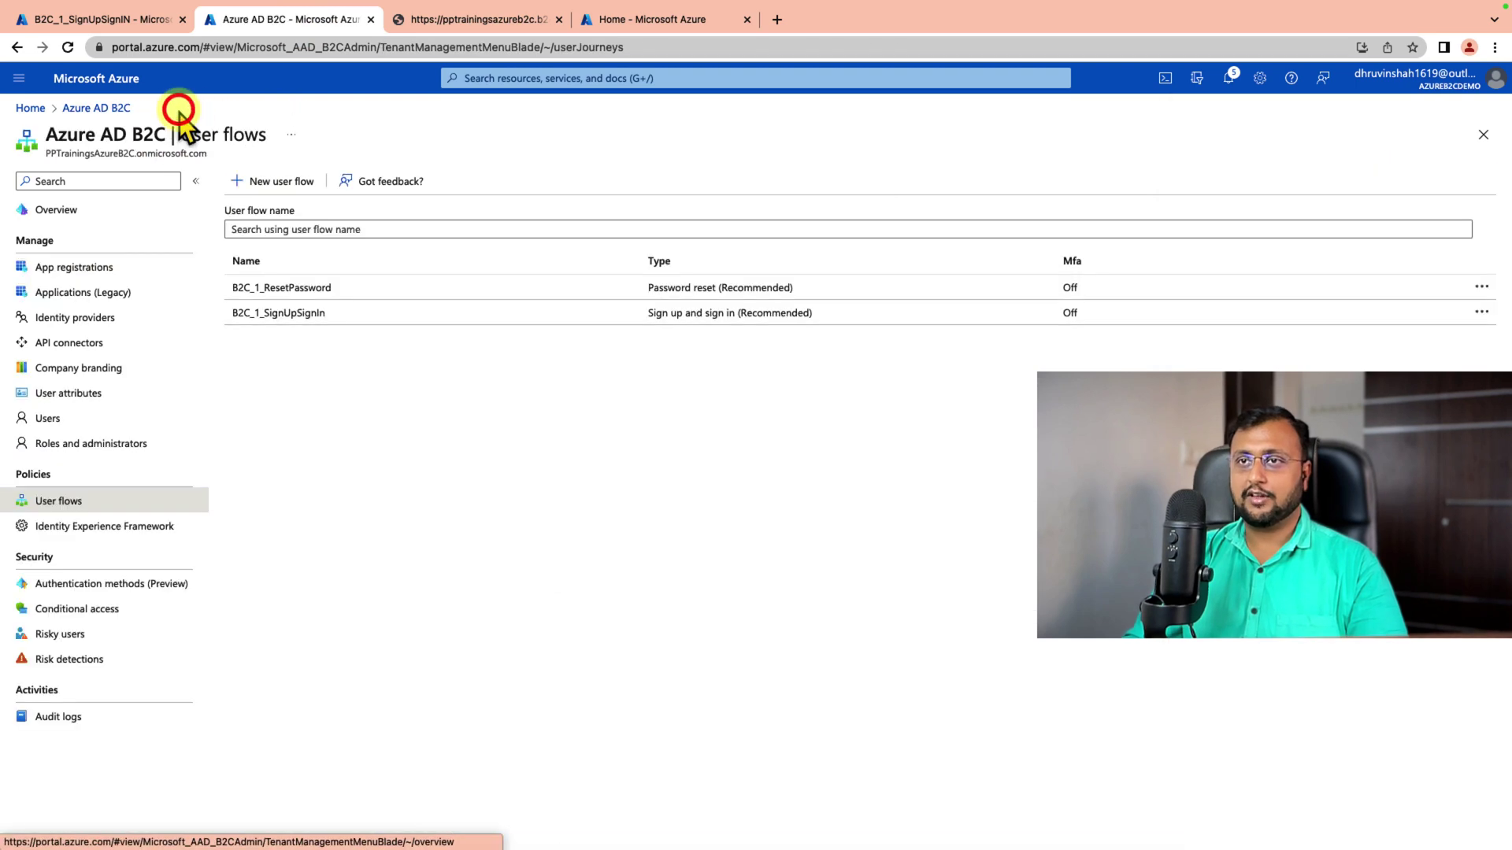
click(302, 292)
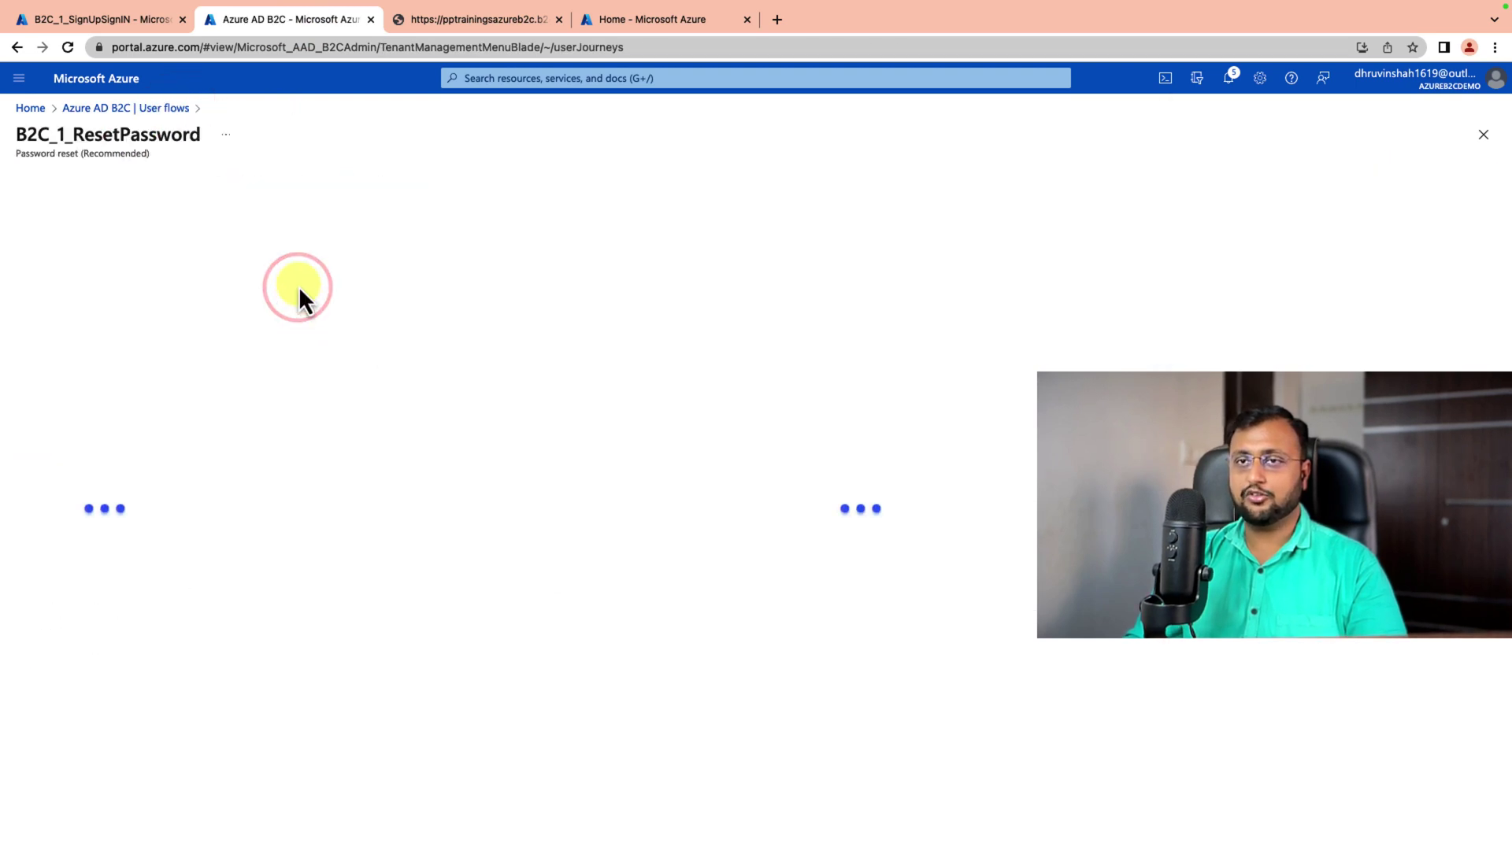
click(103, 269)
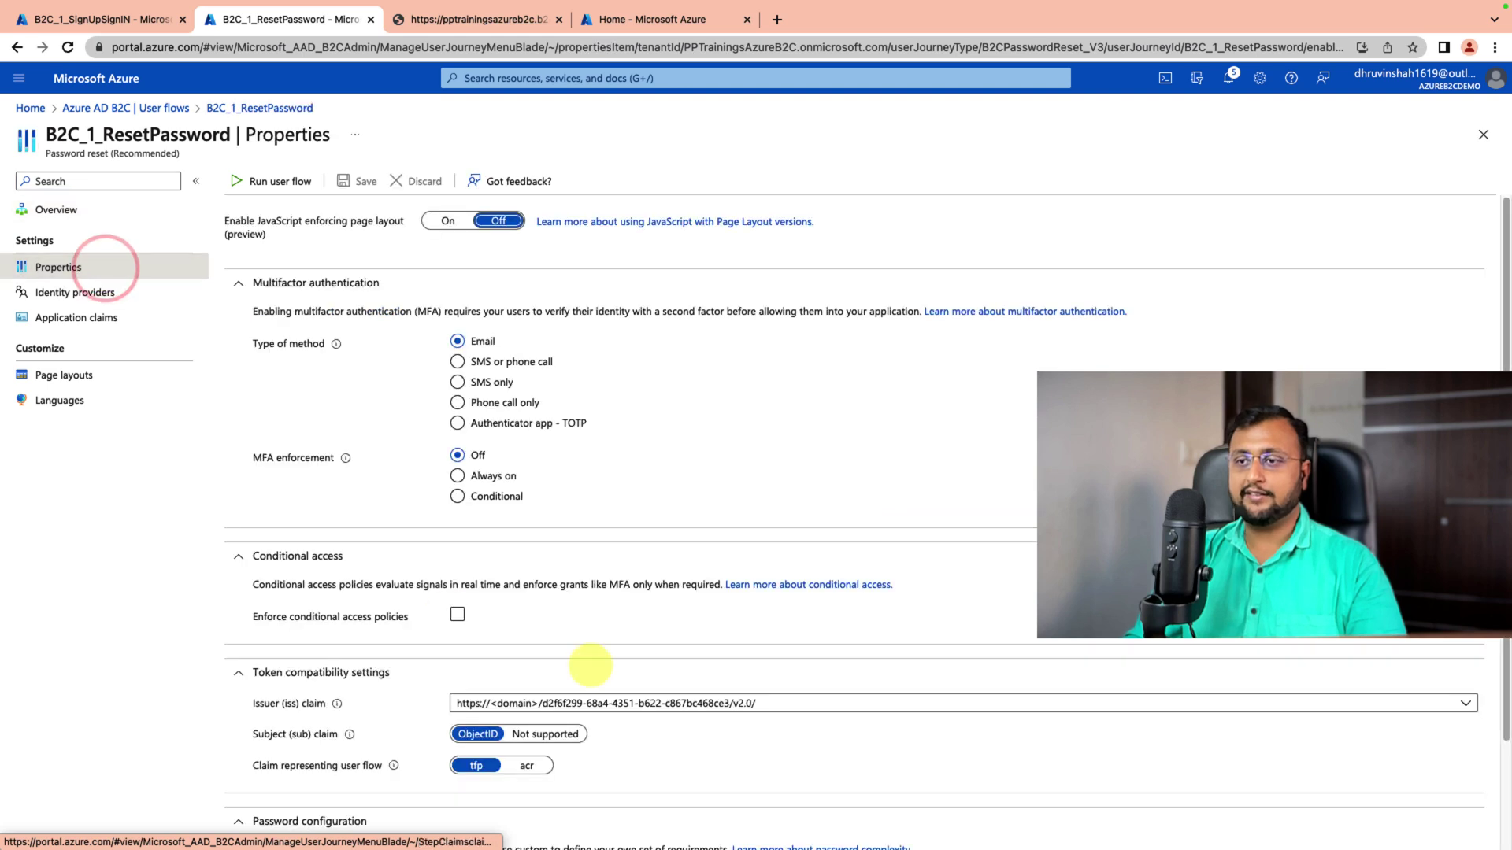
click(698, 707)
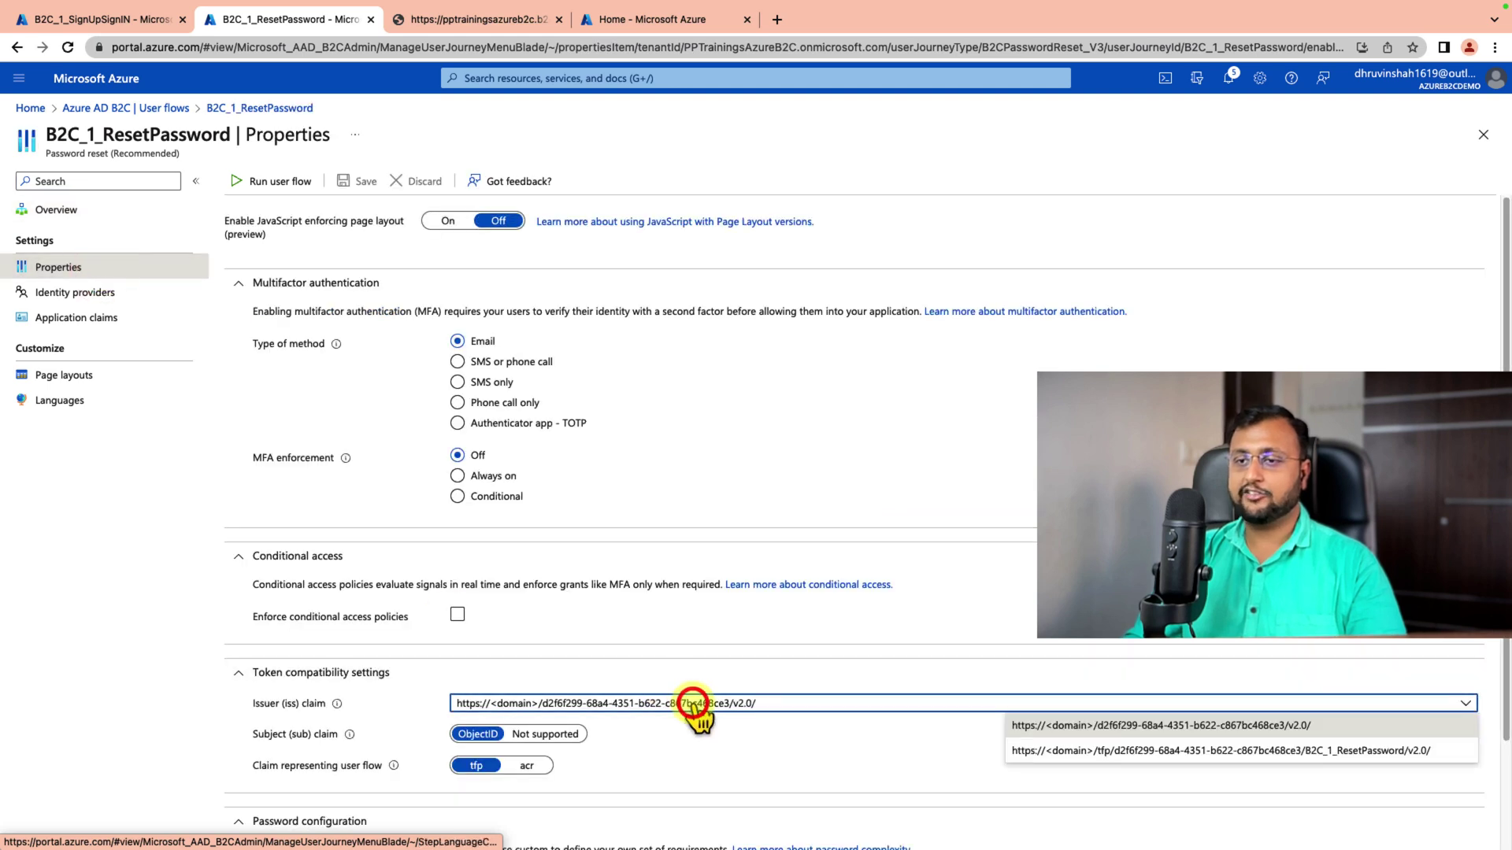
click(1055, 752)
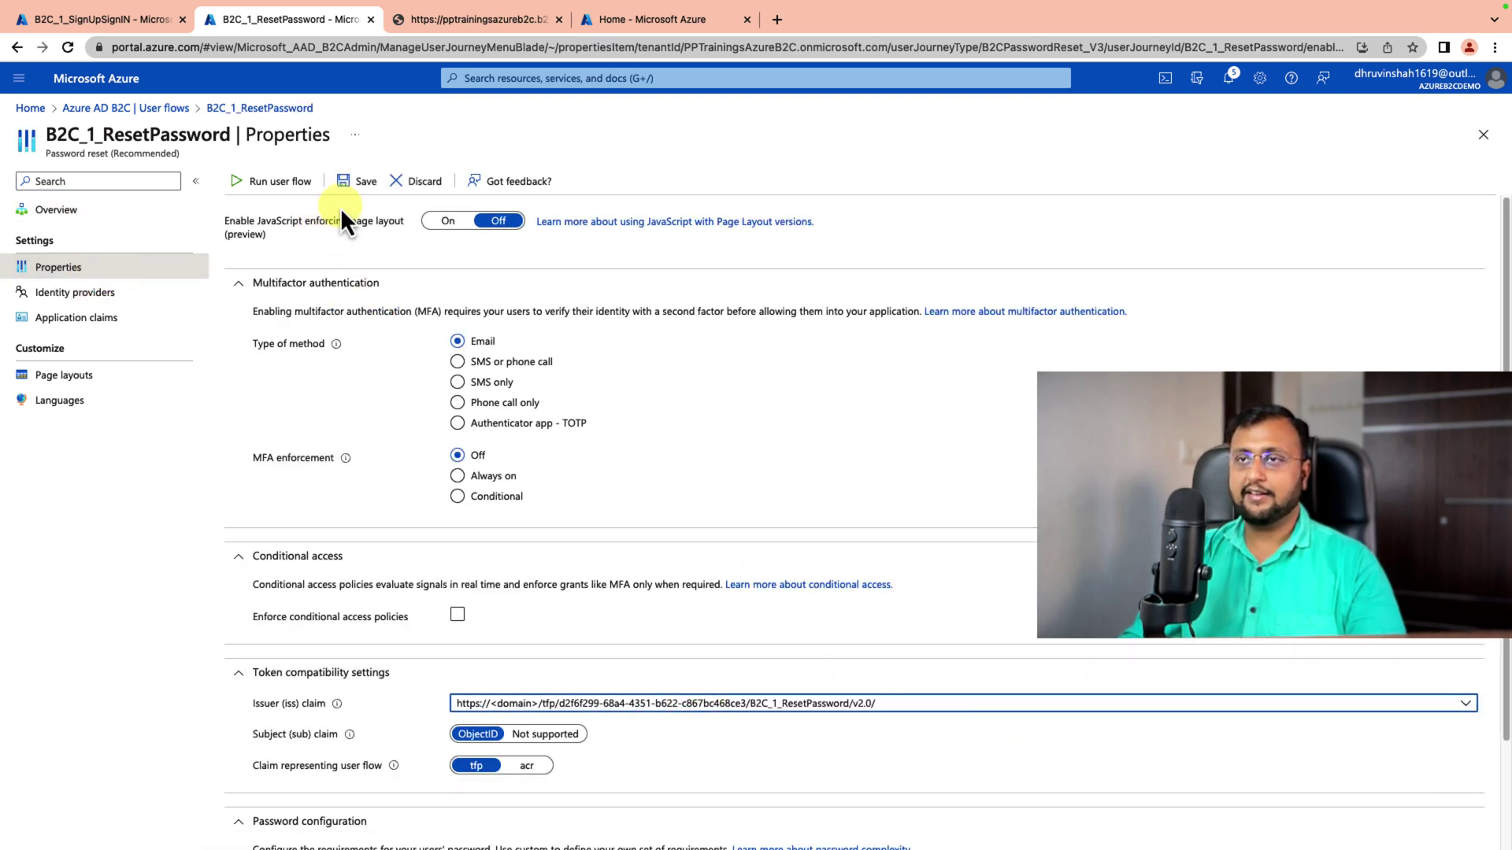
click(366, 182)
Copy the B2C_1_ResetPassword issuer URL from its OpenID configuration, then return to User flows.
click(271, 181)
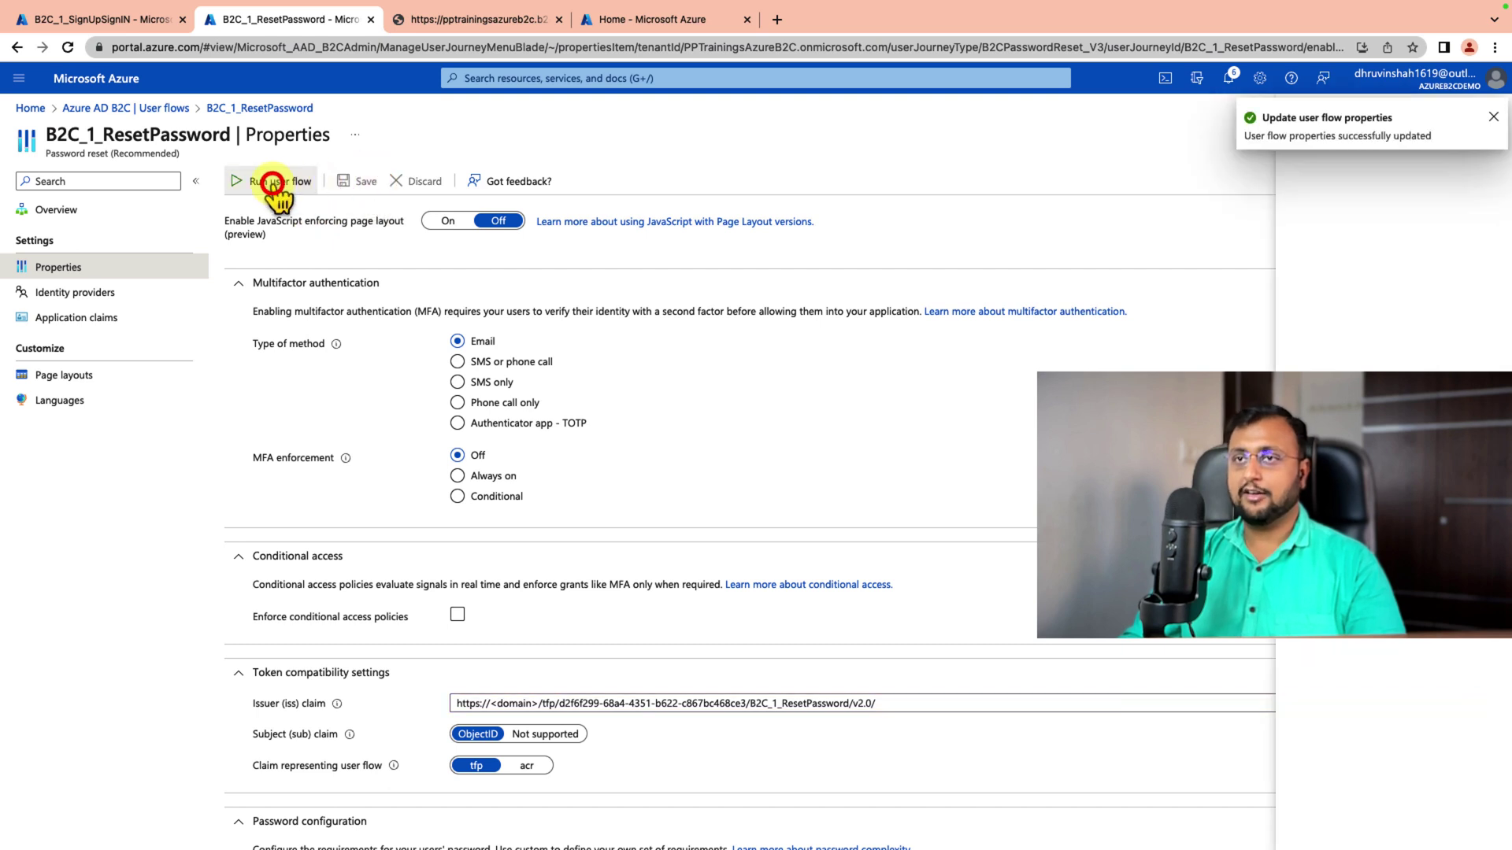
click(1492, 116)
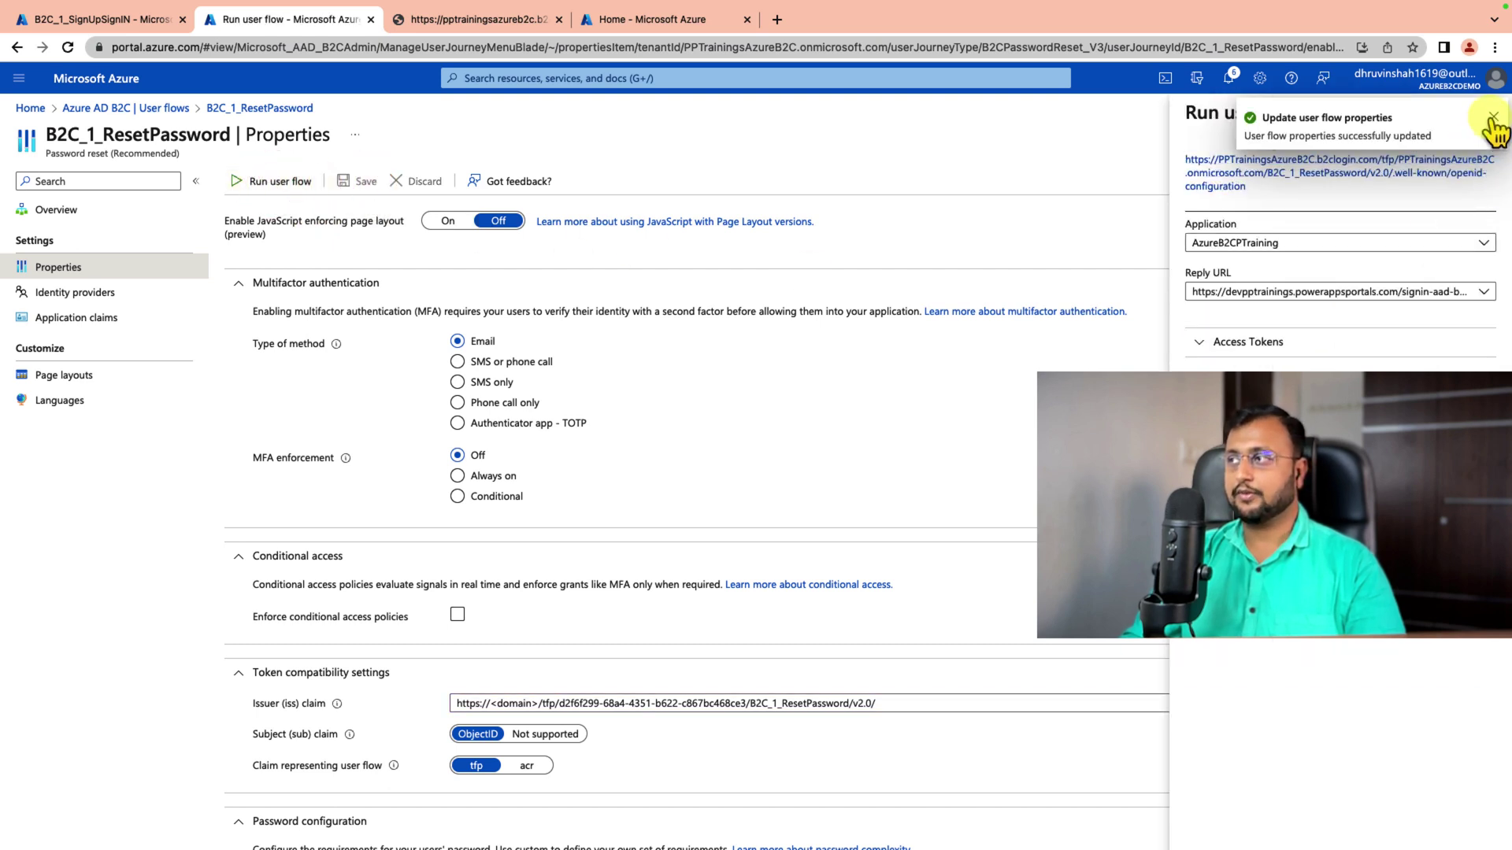
click(1347, 180)
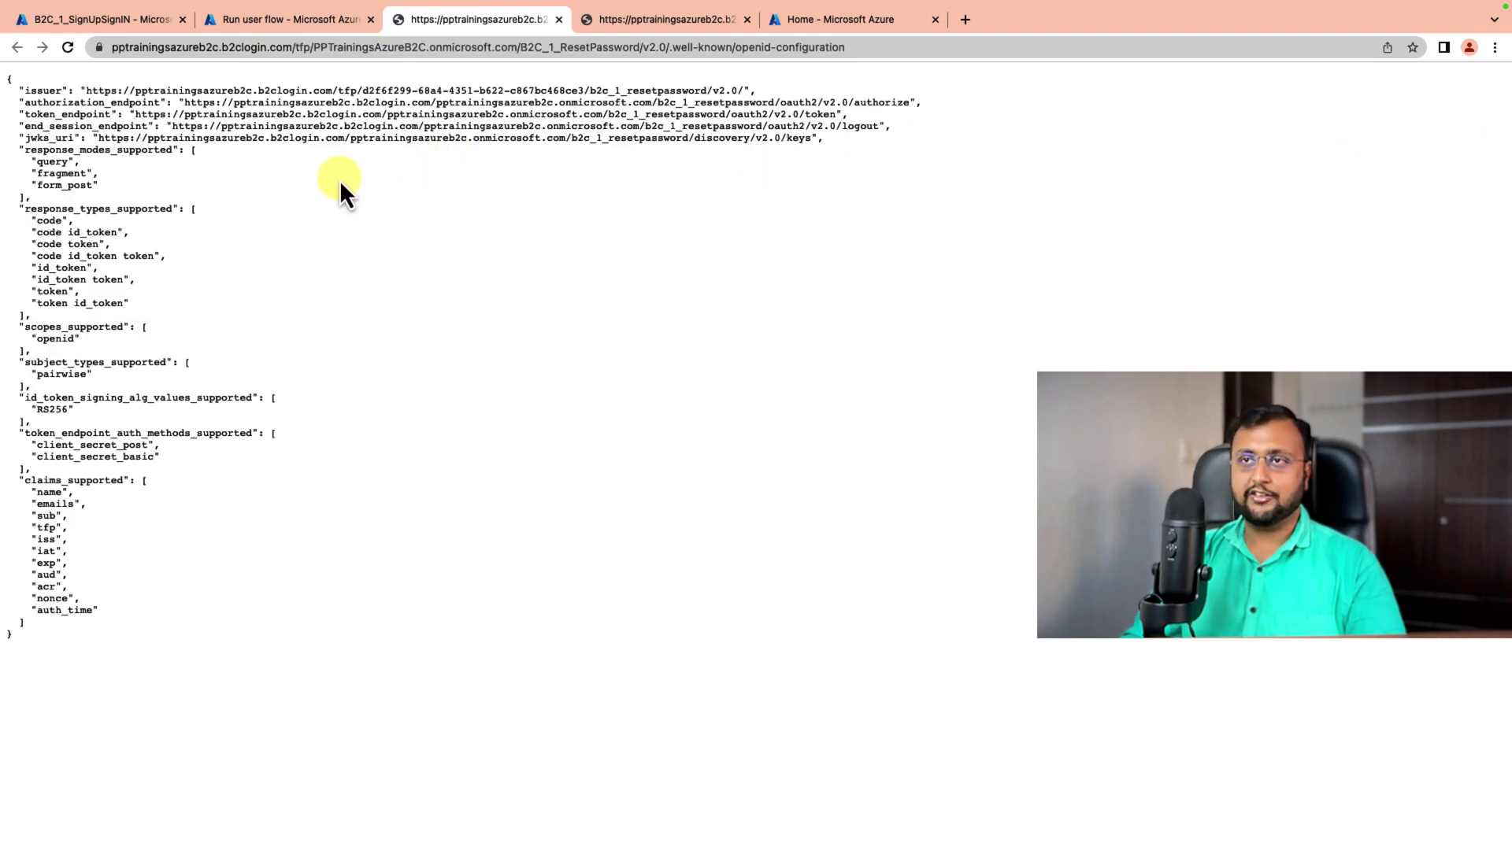
drag(86, 91, 751, 91)
right_click(706, 93)
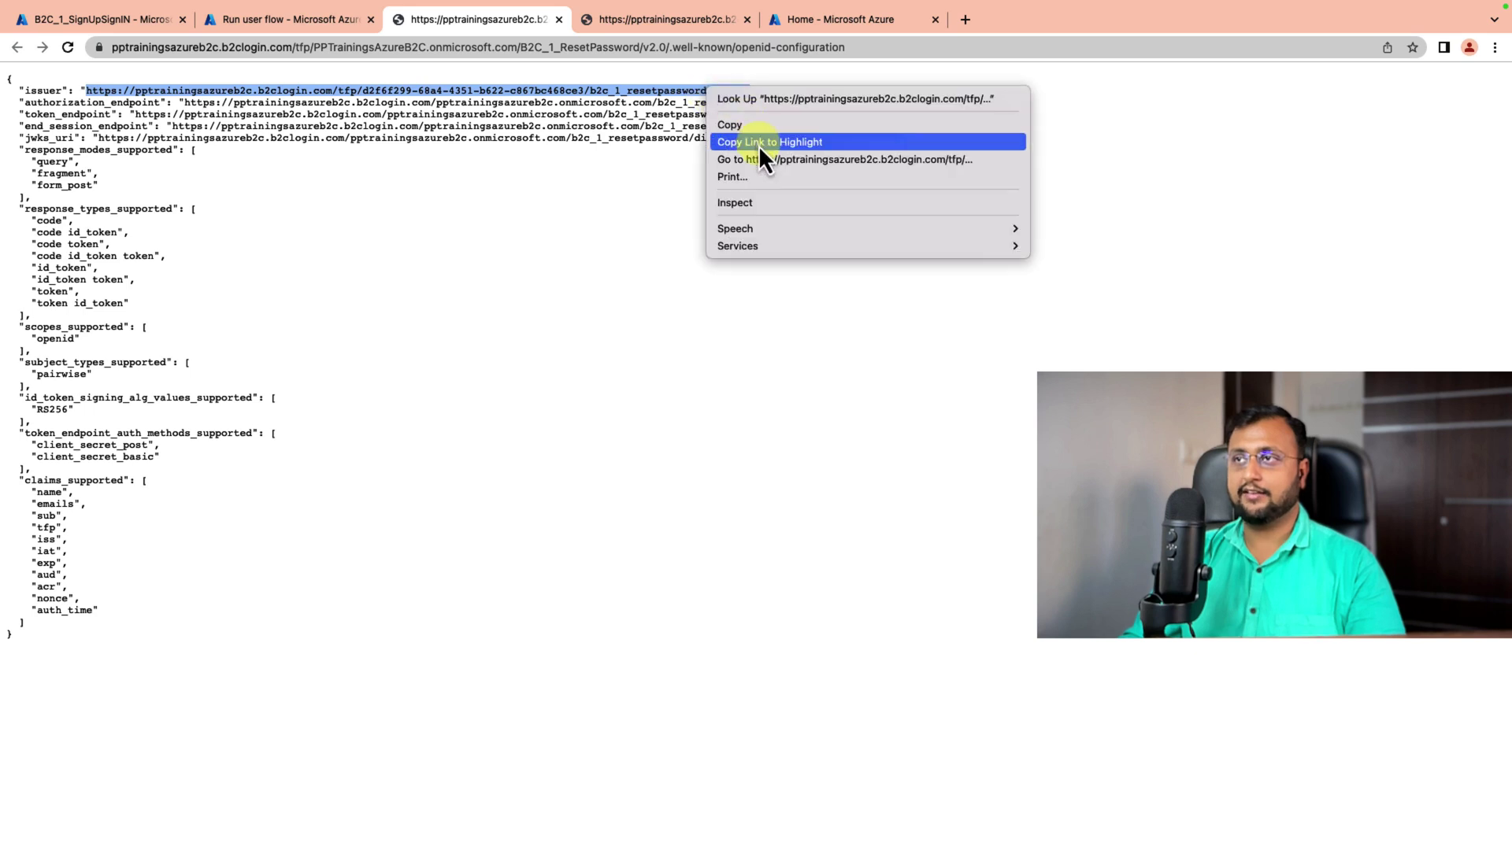
click(754, 126)
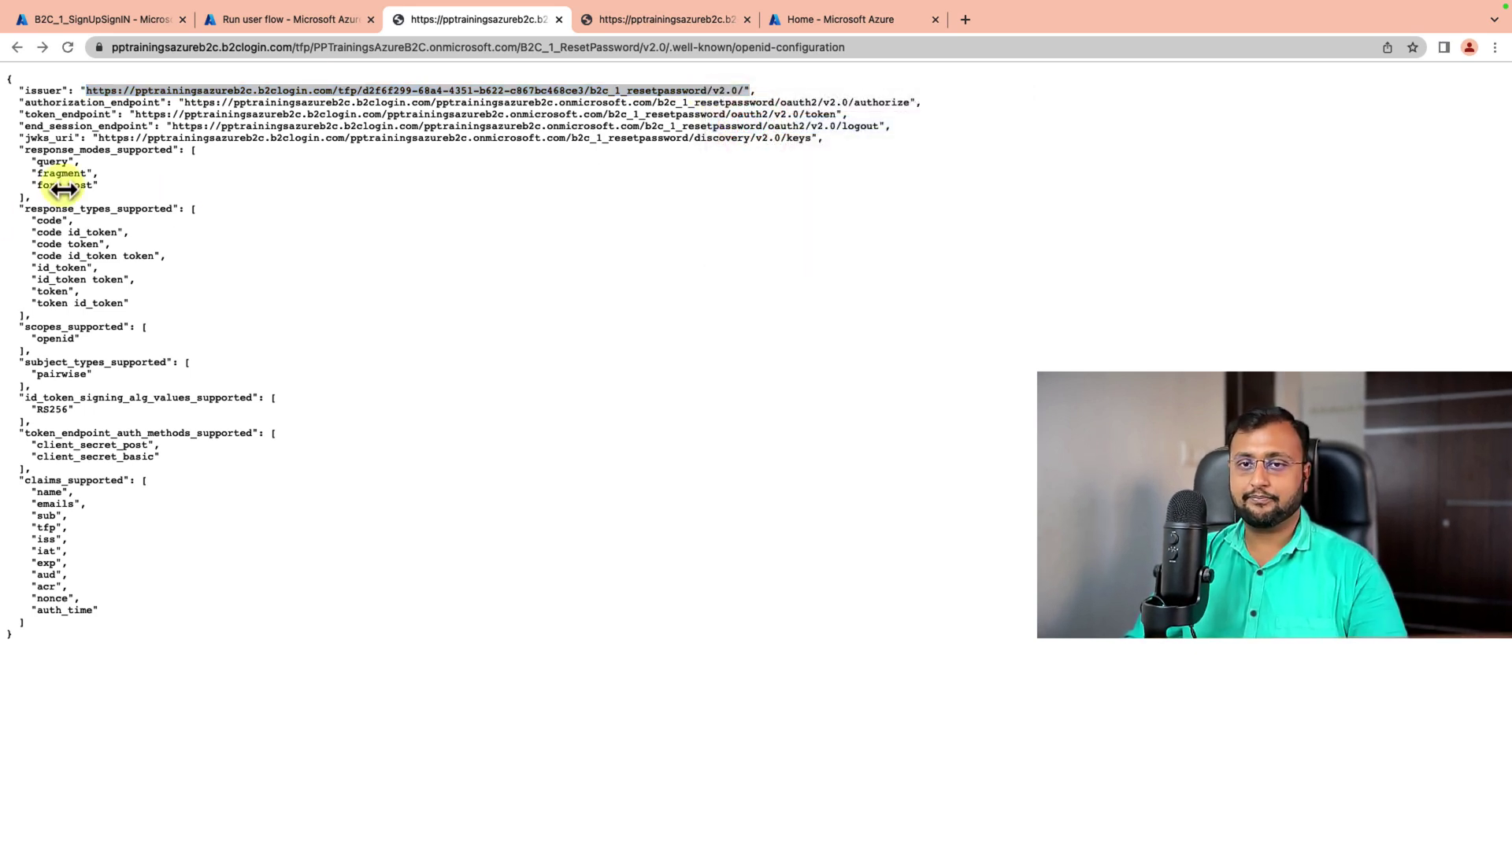
click(294, 22)
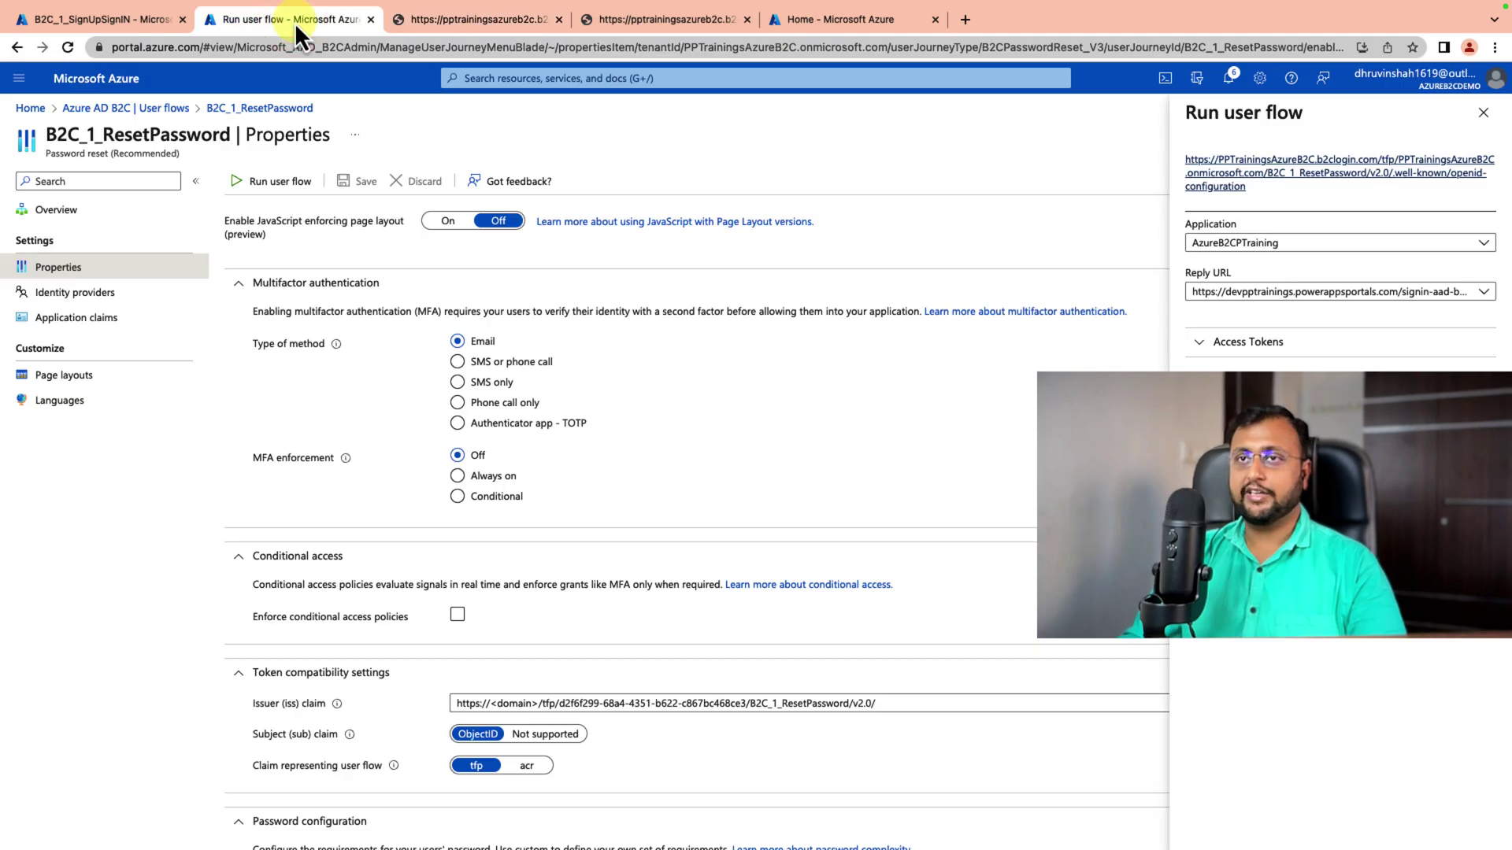
click(147, 112)
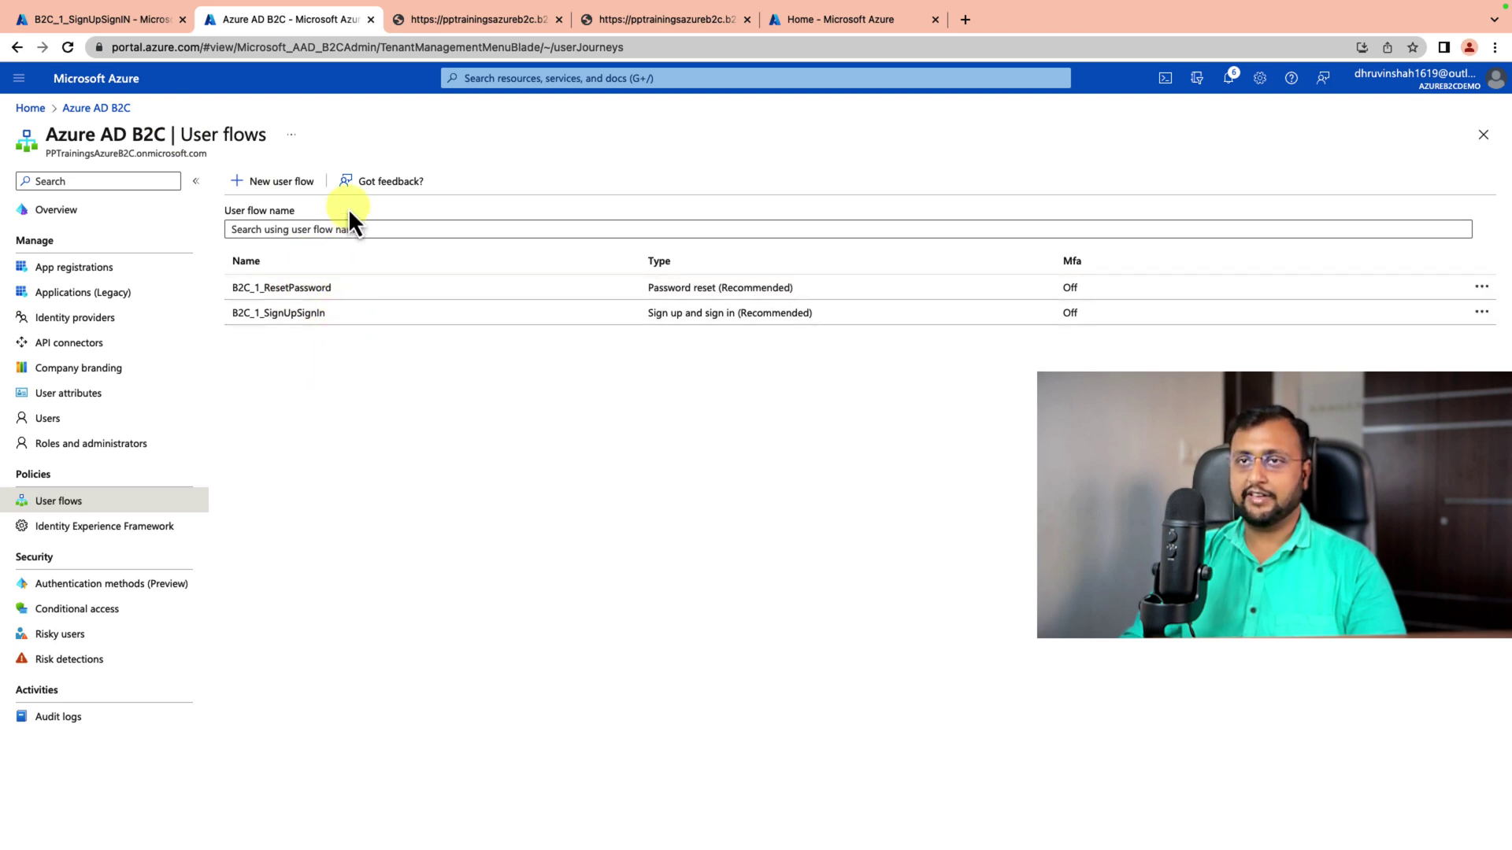
Select the B2C_1_SignUpSignIn name text in the User flows list.
drag(339, 289, 246, 305)
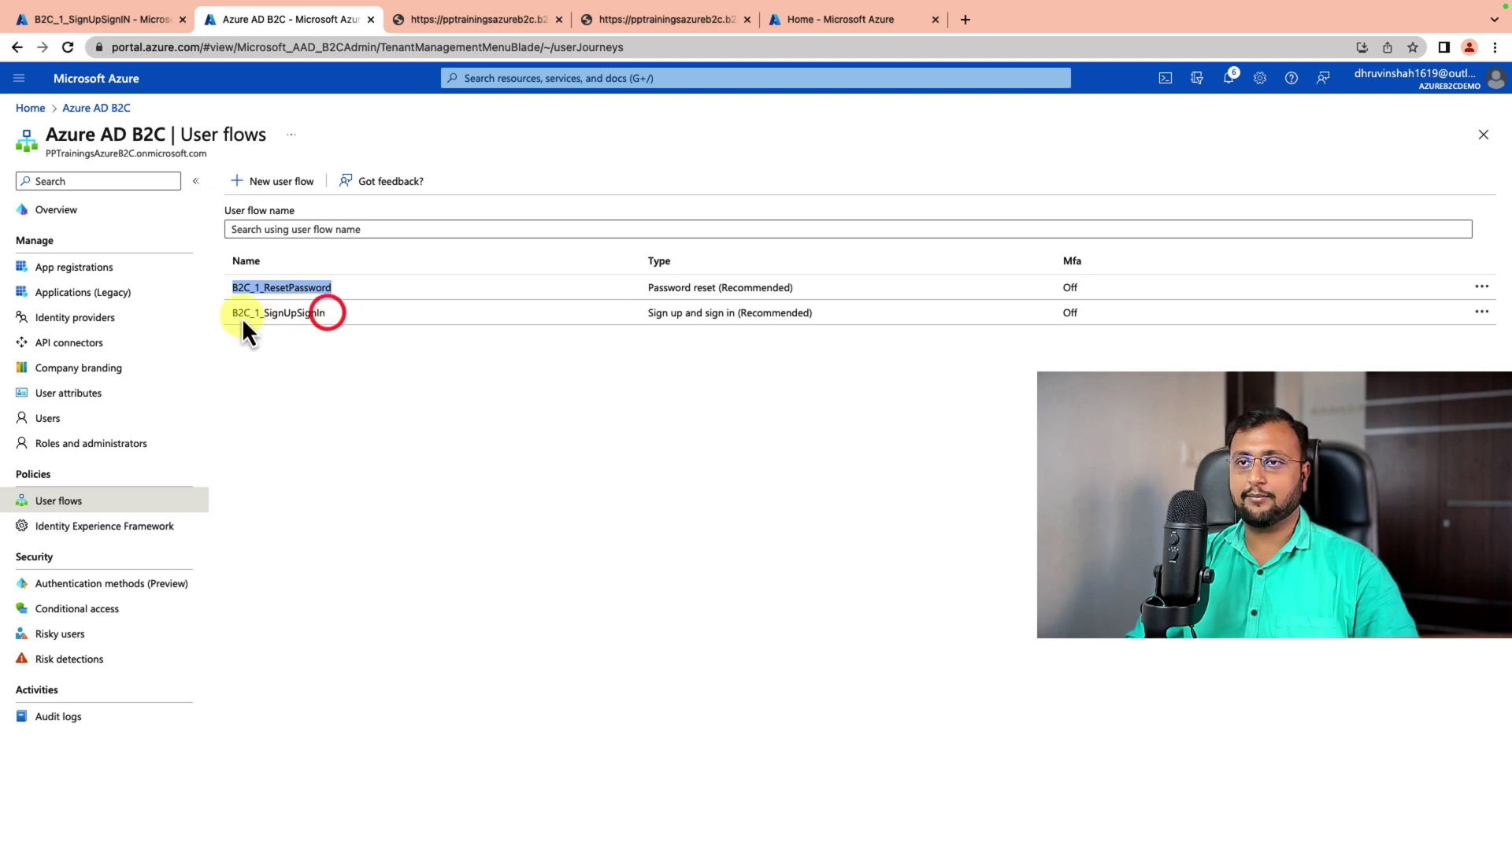
click(366, 386)
drag(332, 313, 234, 322)
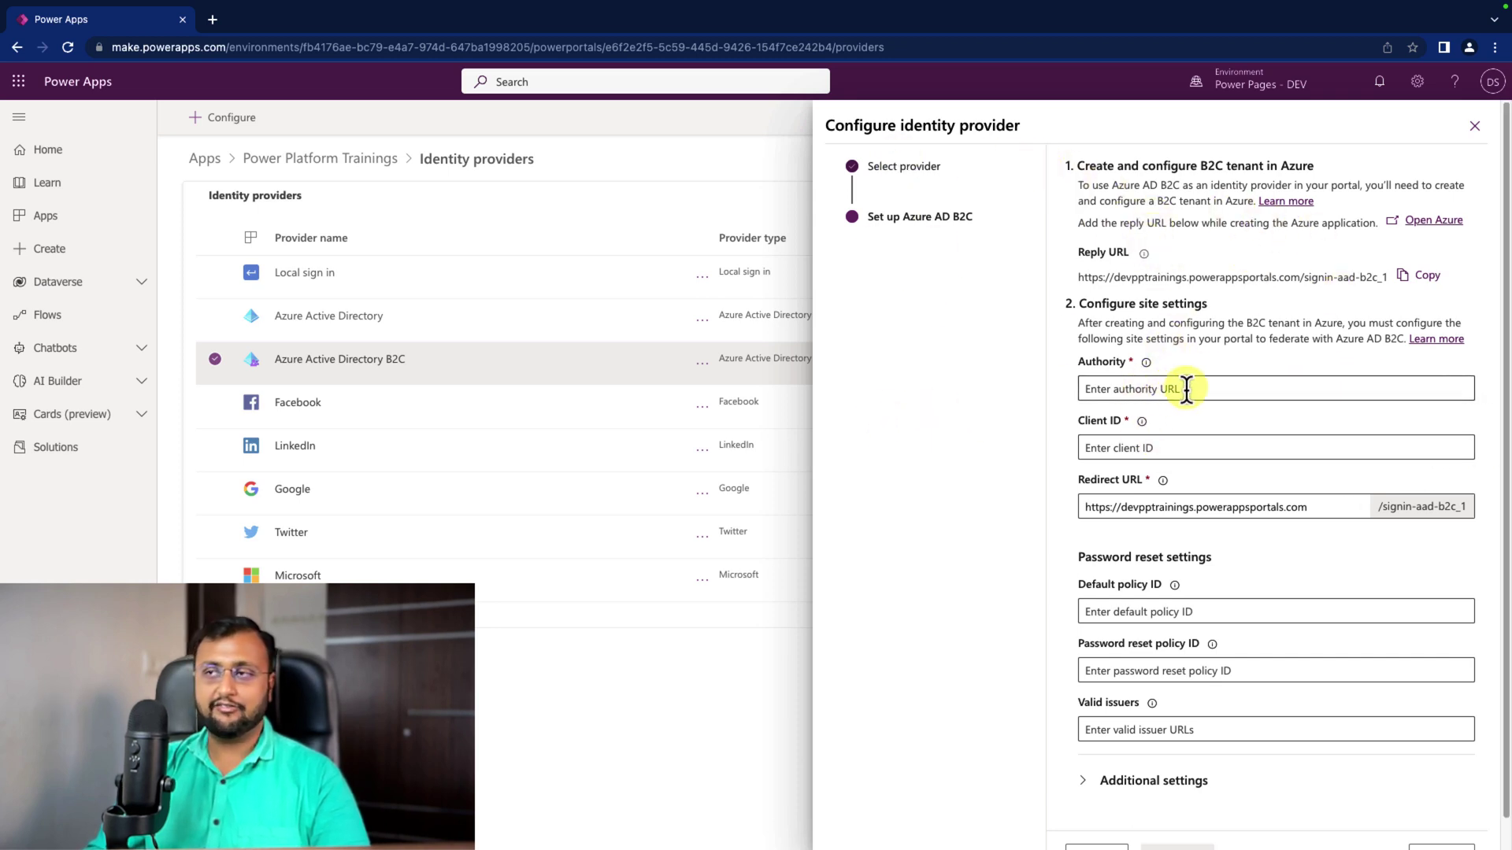
Paste the tfp B2C_1_SignUpSignIn issuer URL as the Authority.
click(1111, 390)
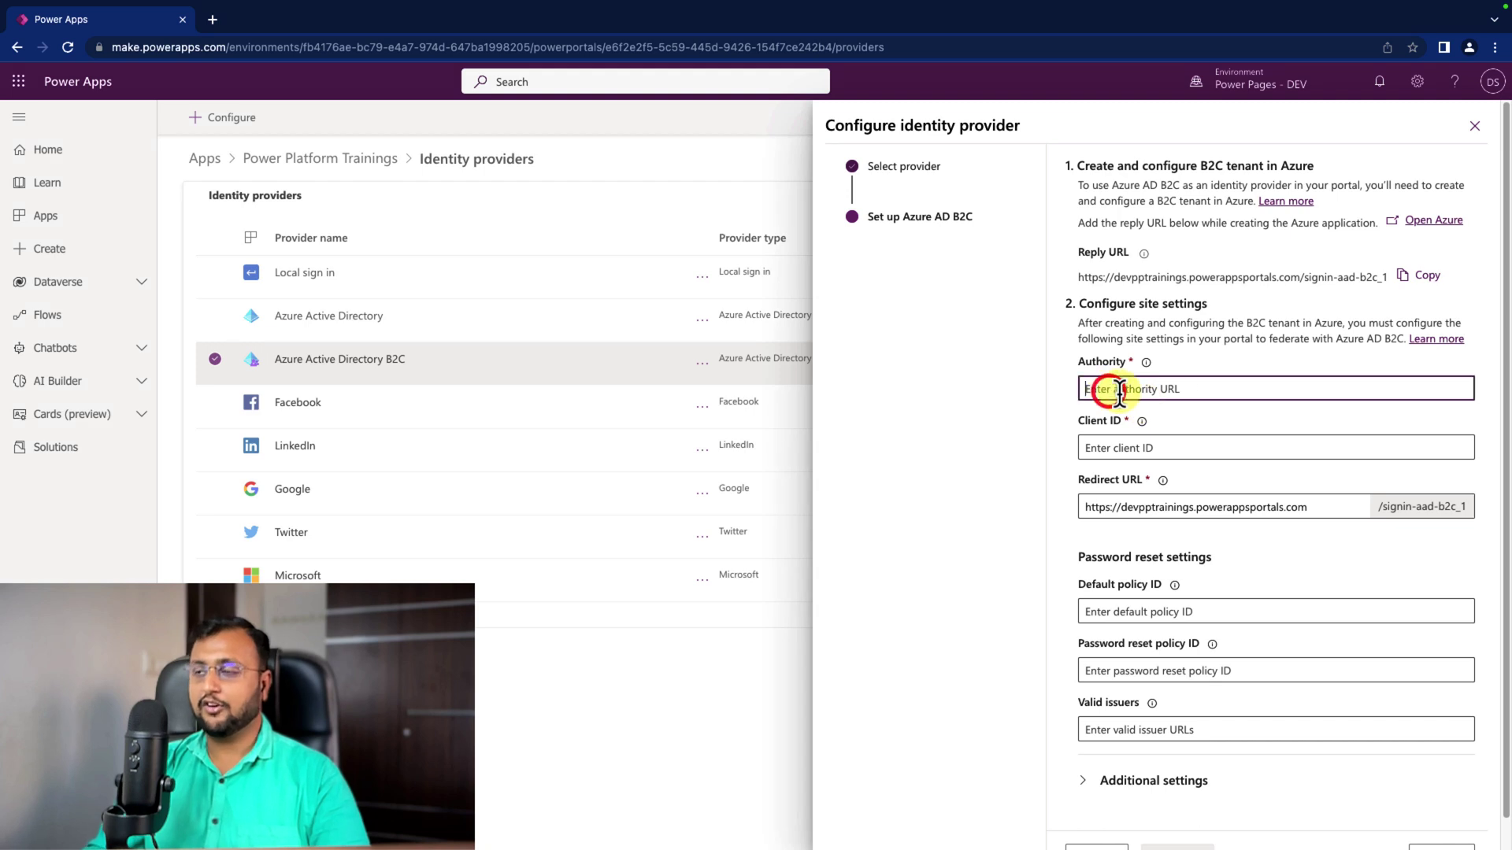
click(1148, 364)
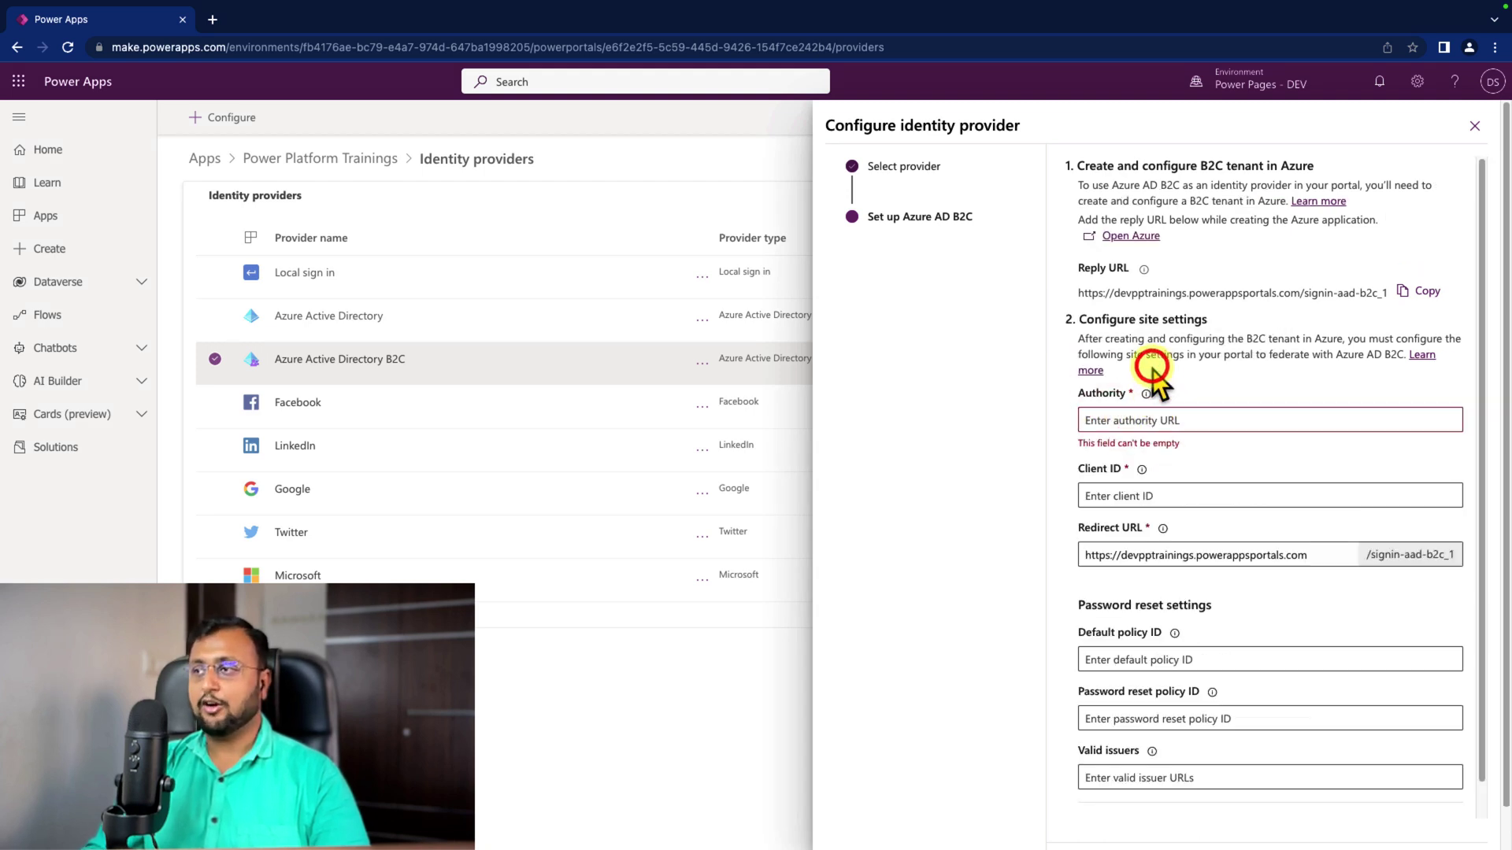
mouse_move(1147, 395)
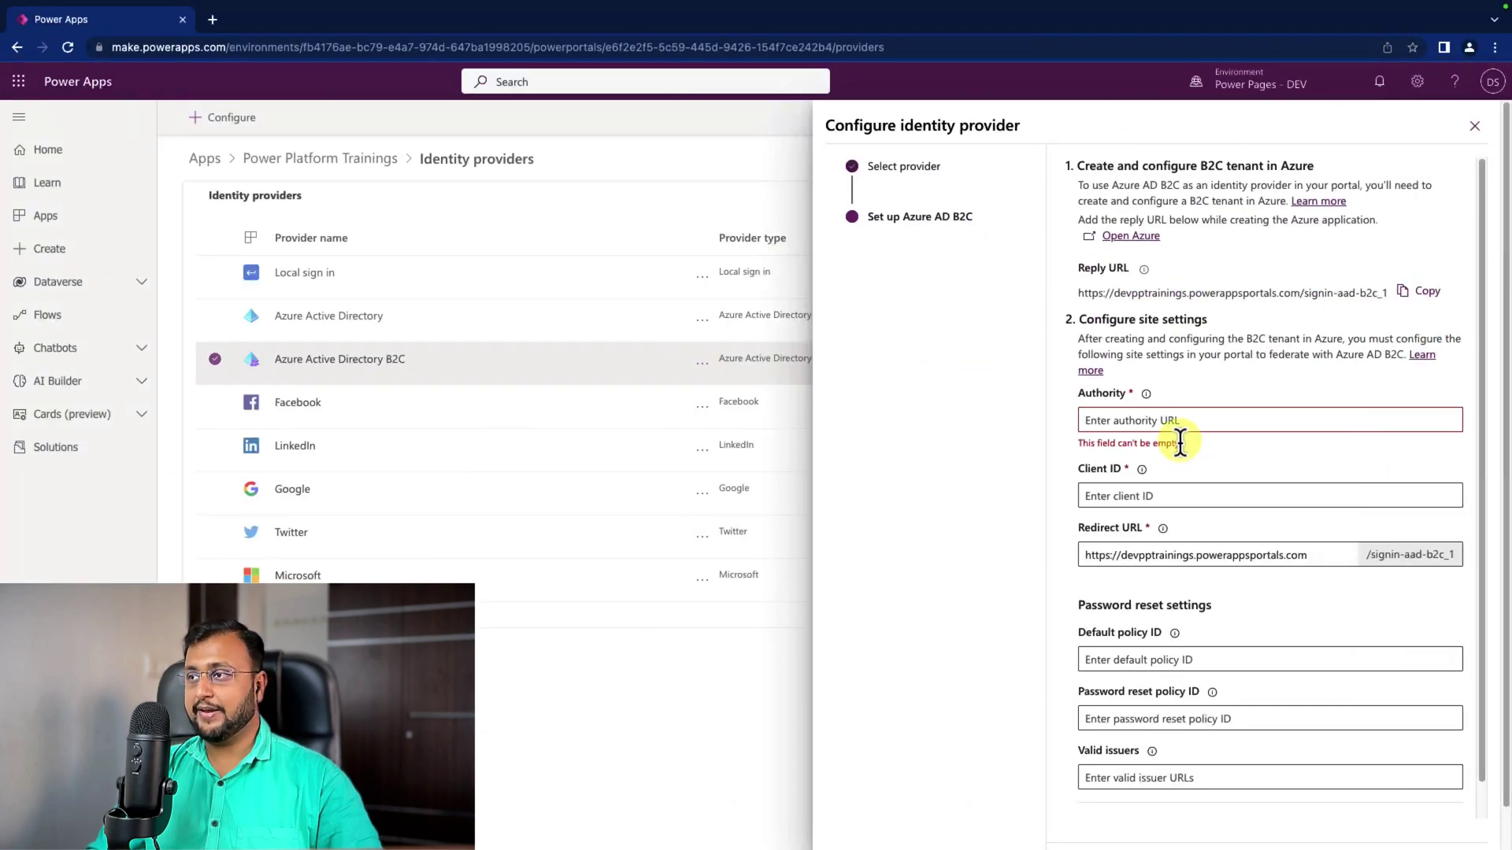
click(1146, 418)
key(ctrl+v)
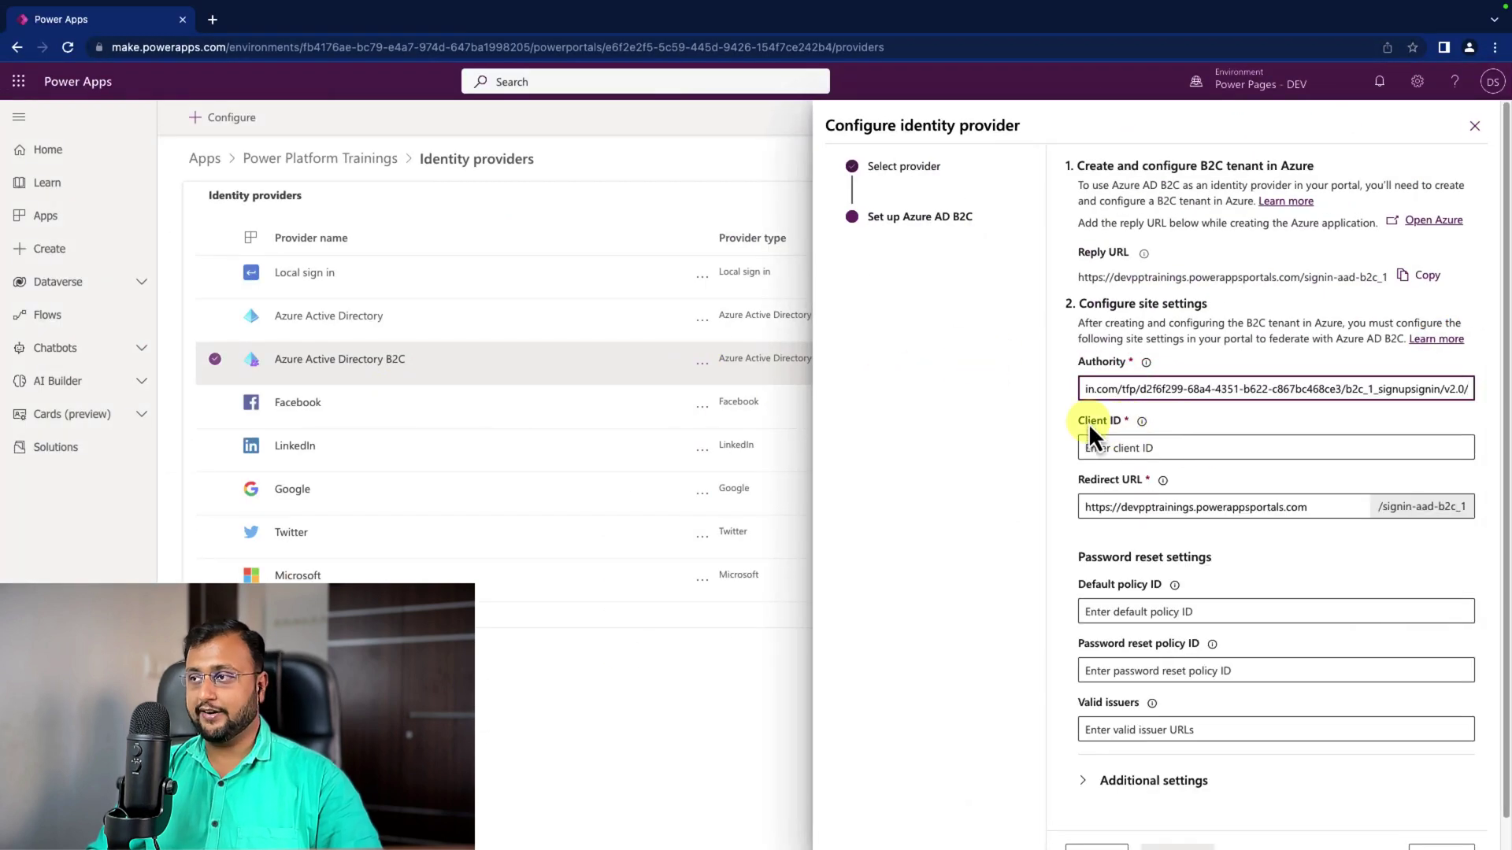
click(1225, 414)
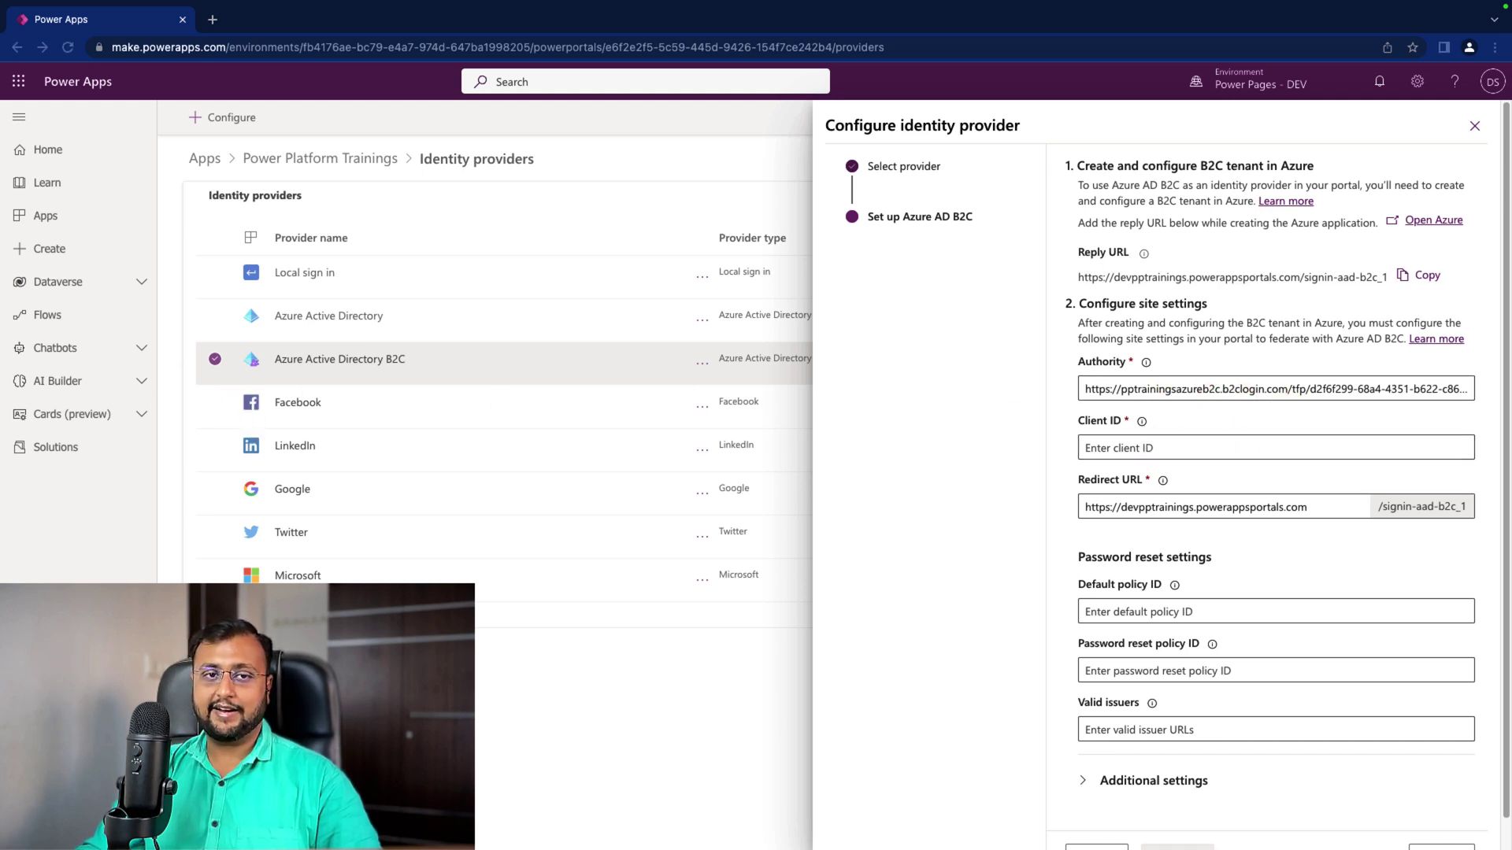
Paste the application's client ID into the Client ID field.
click(1150, 449)
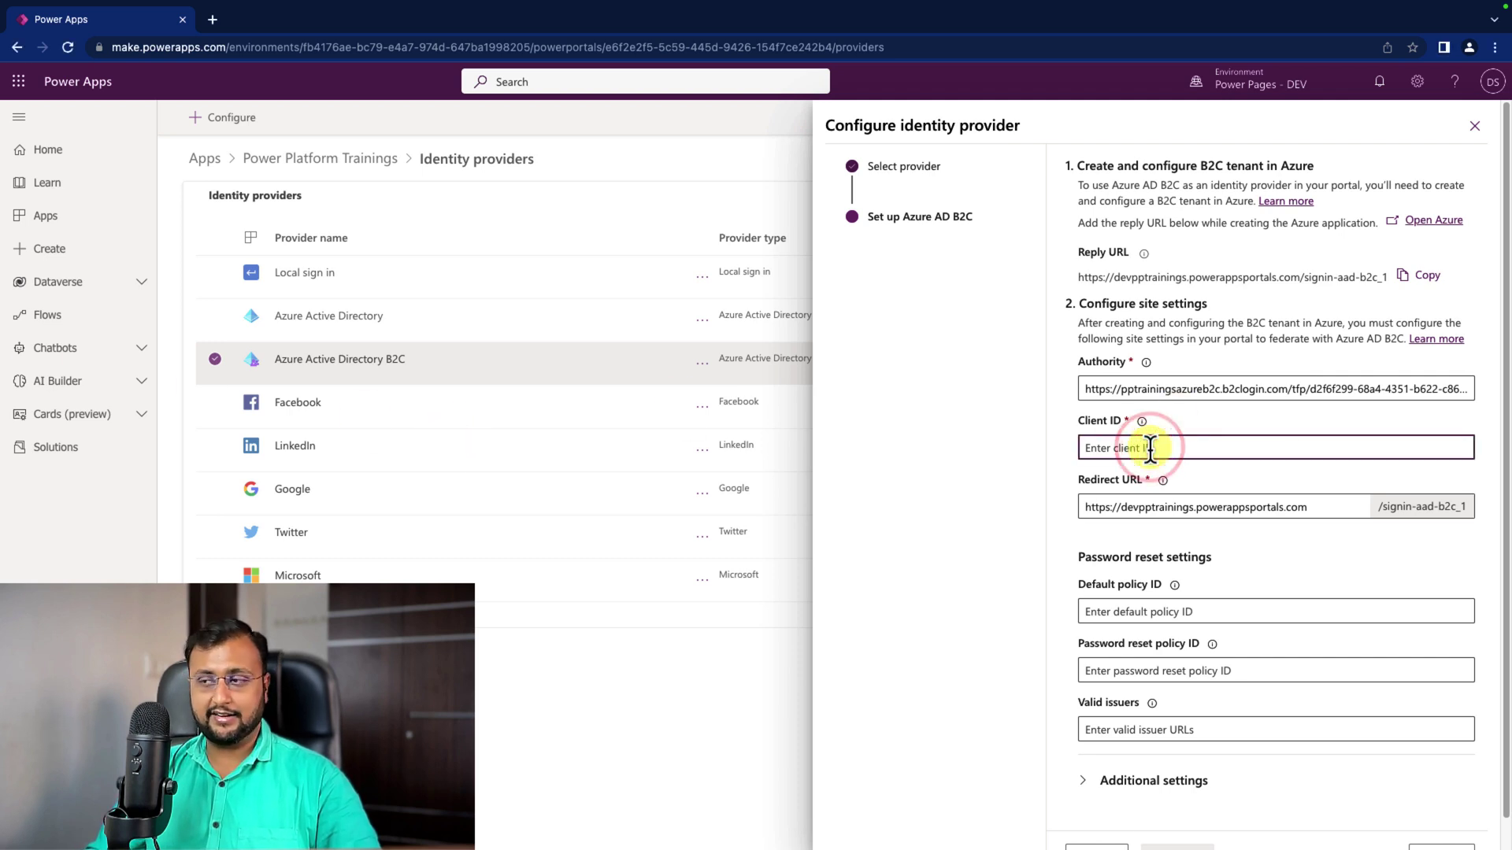
key(ctrl+v)
click(1148, 606)
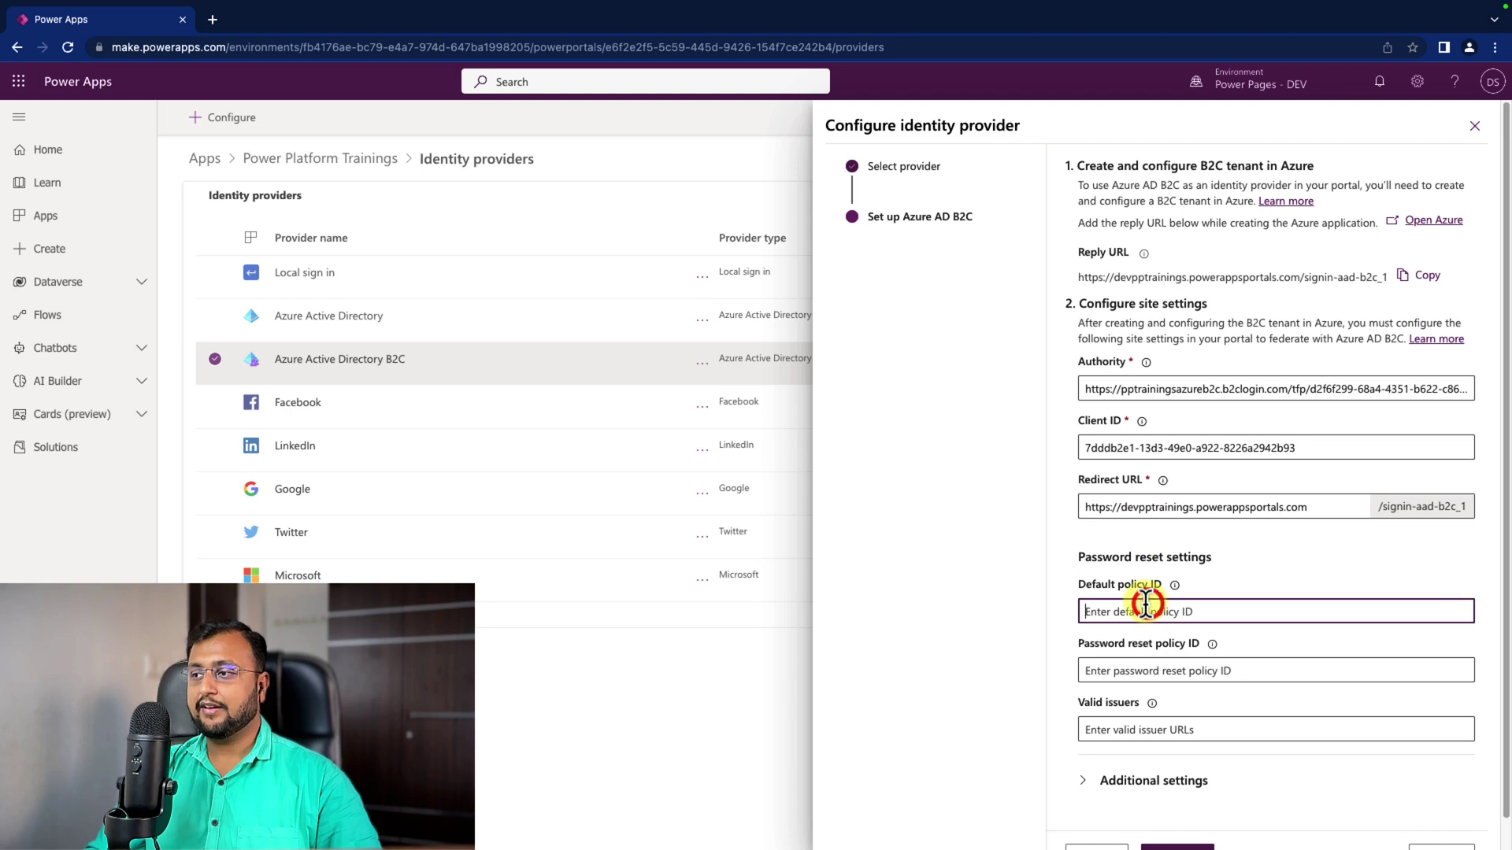
scroll(1164, 614, down, 1)
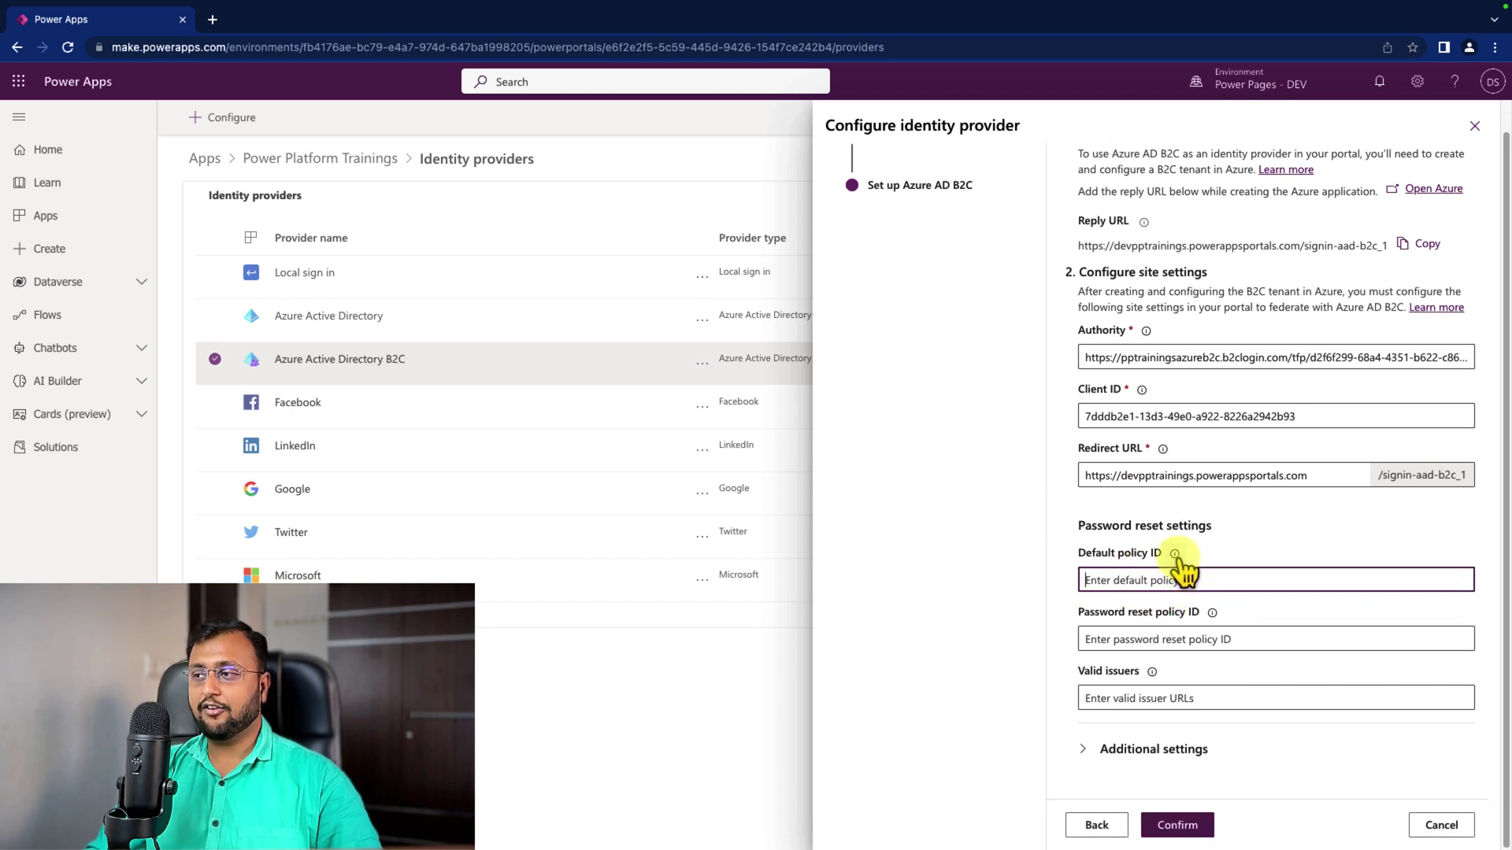
mouse_move(1175, 555)
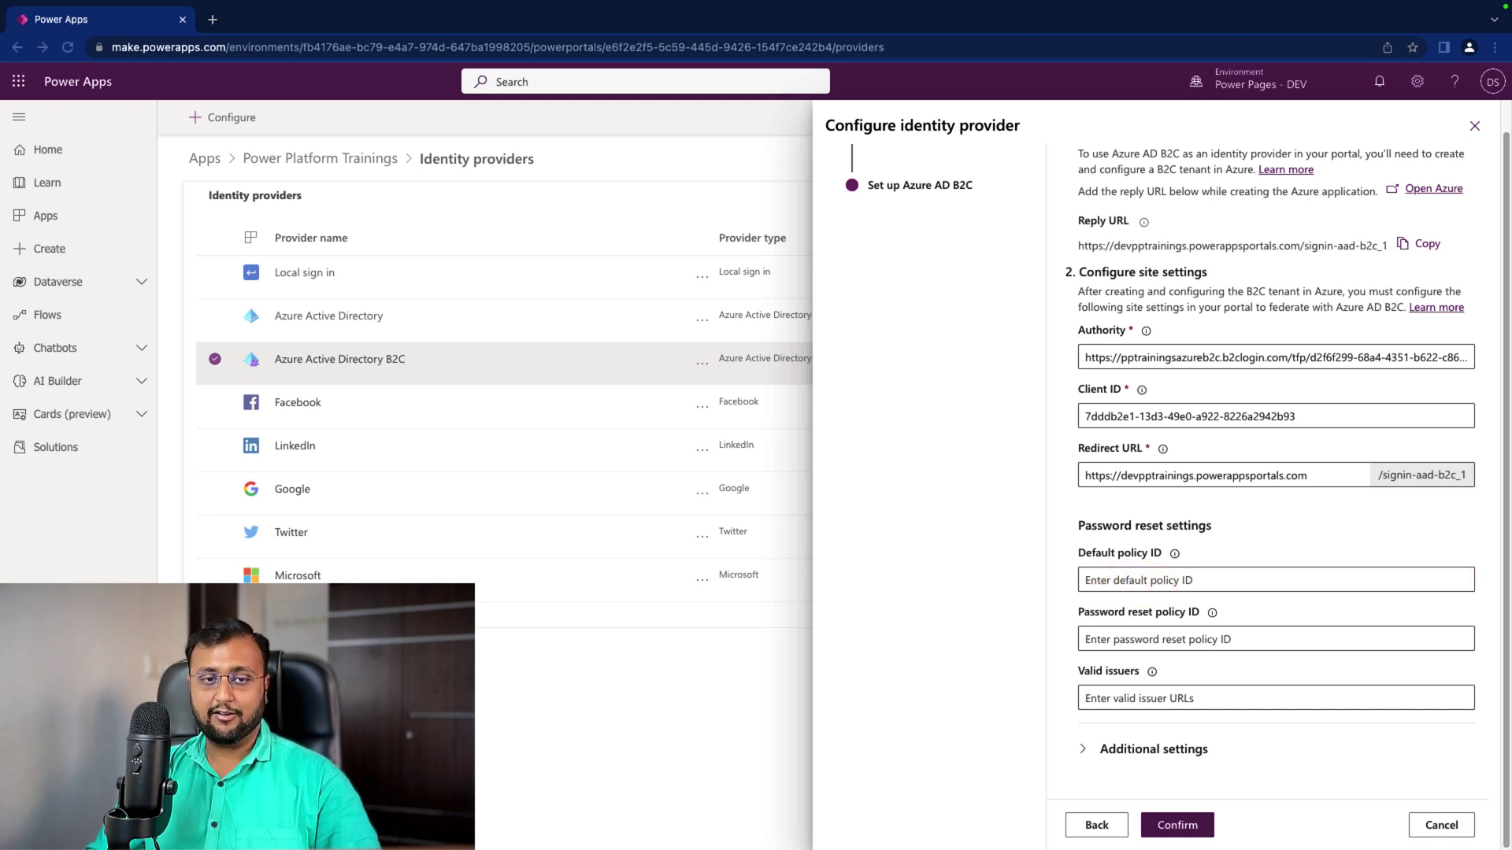
Enter B2C_1_SignUpSignIn as default policy ID and B2C_1_ResetPassword as password reset policy ID.
click(1130, 579)
key(ctrl+v)
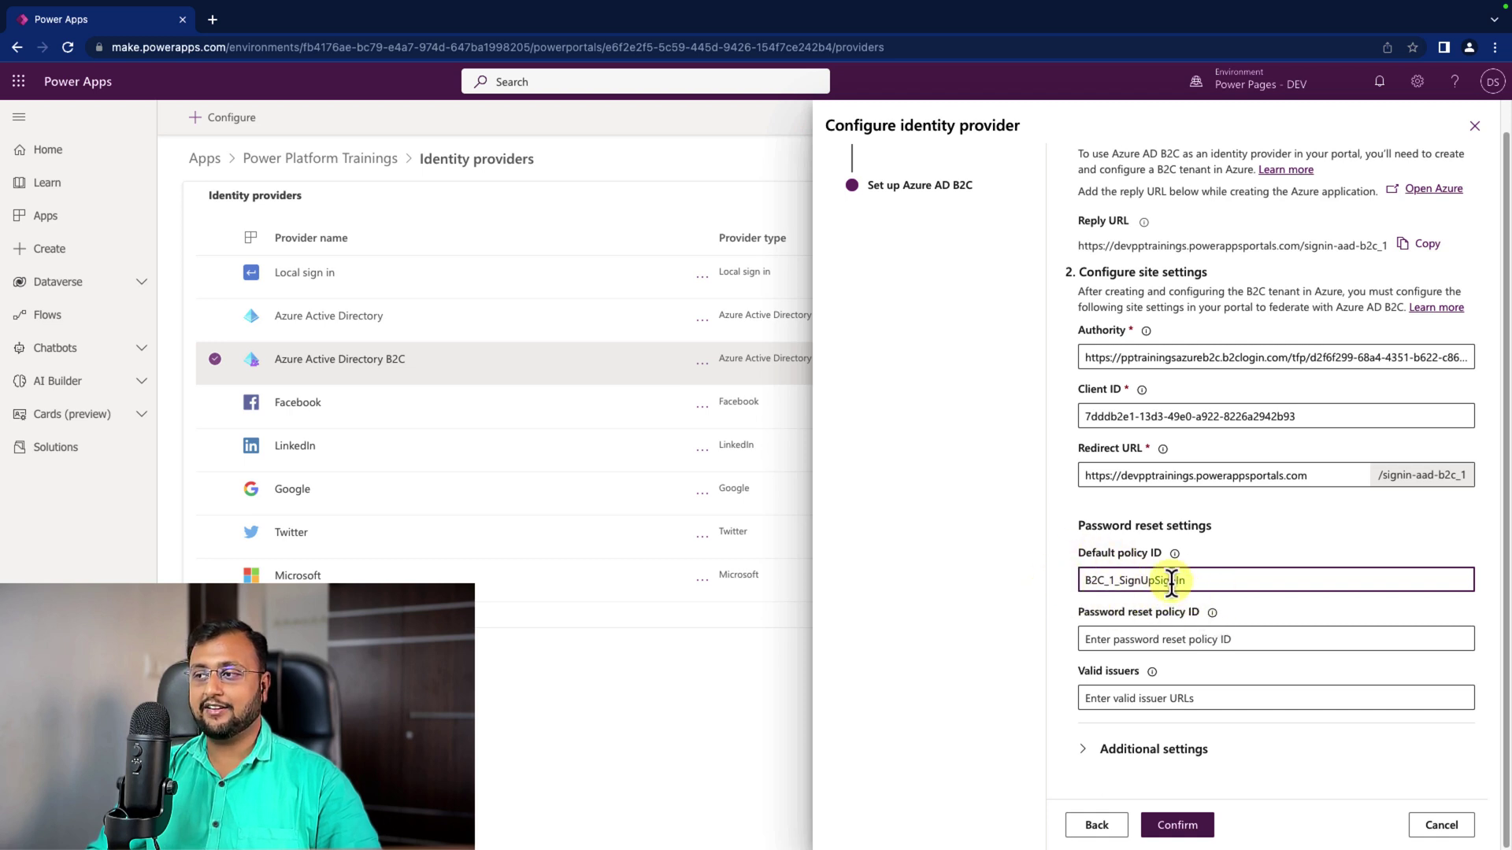
click(1137, 639)
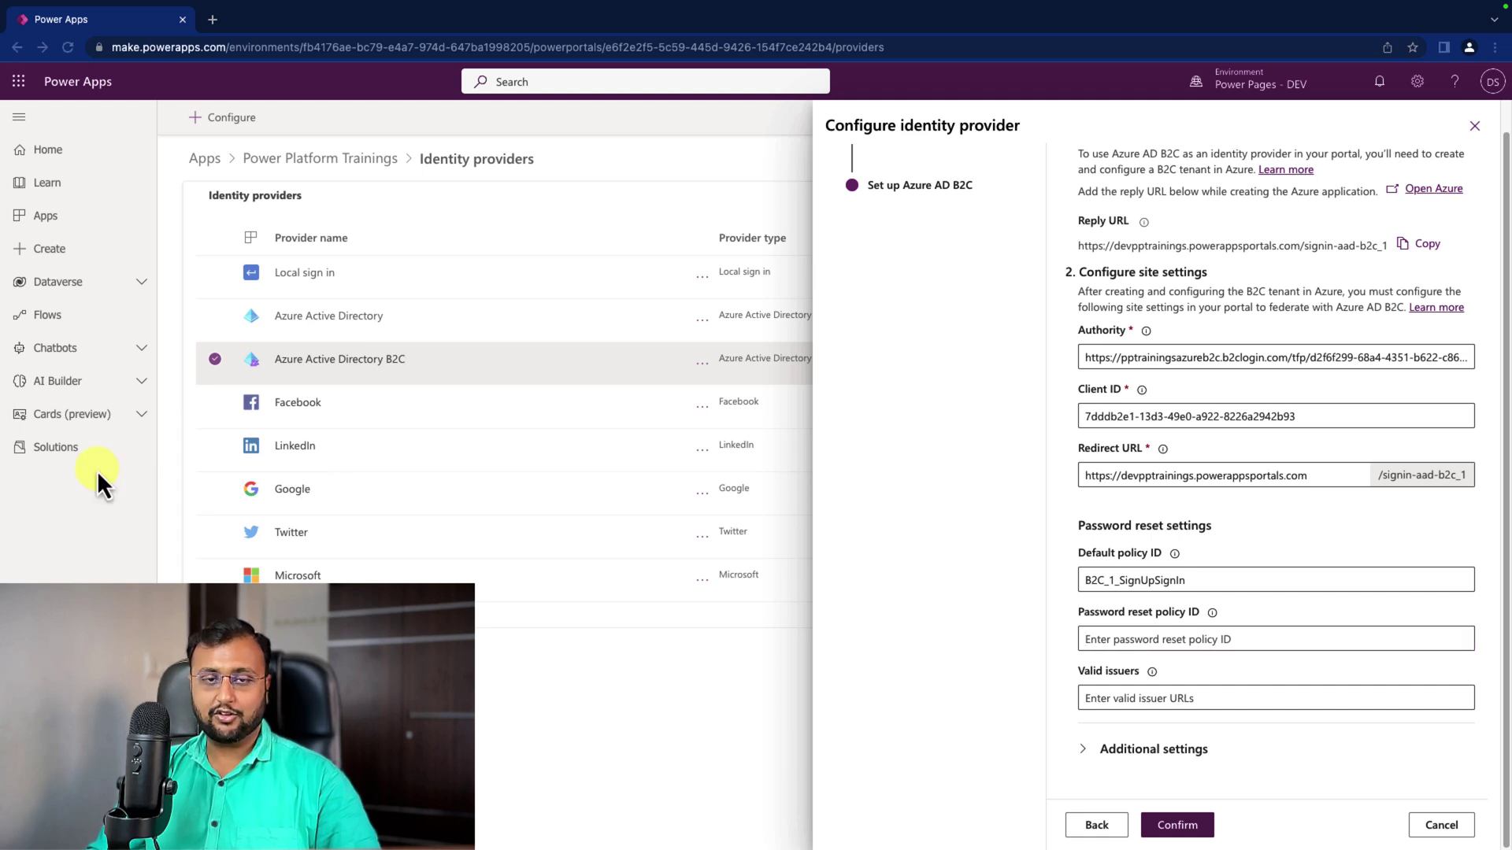
click(1122, 640)
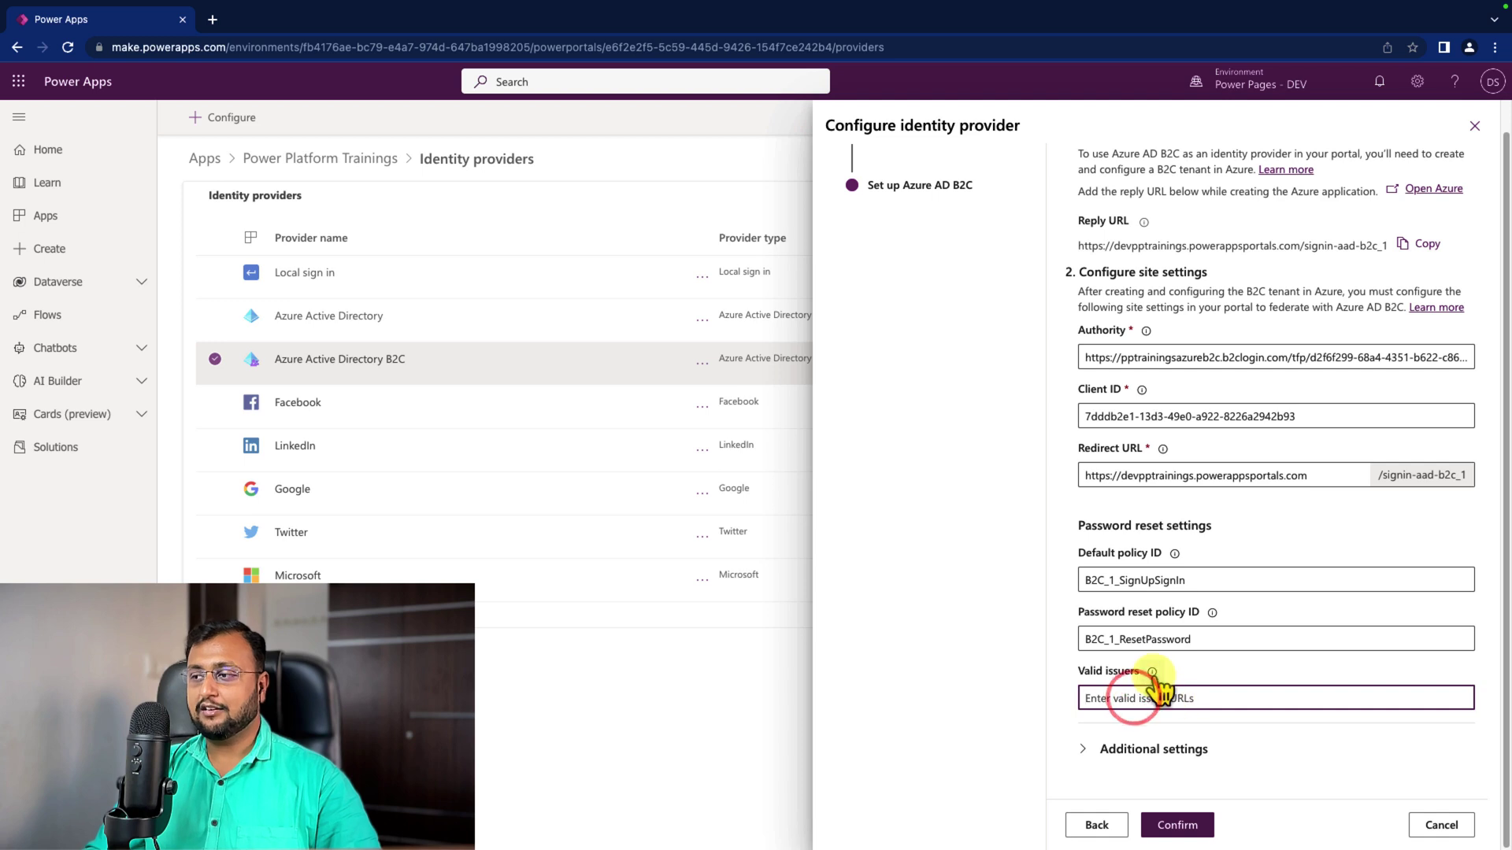
mouse_move(1154, 676)
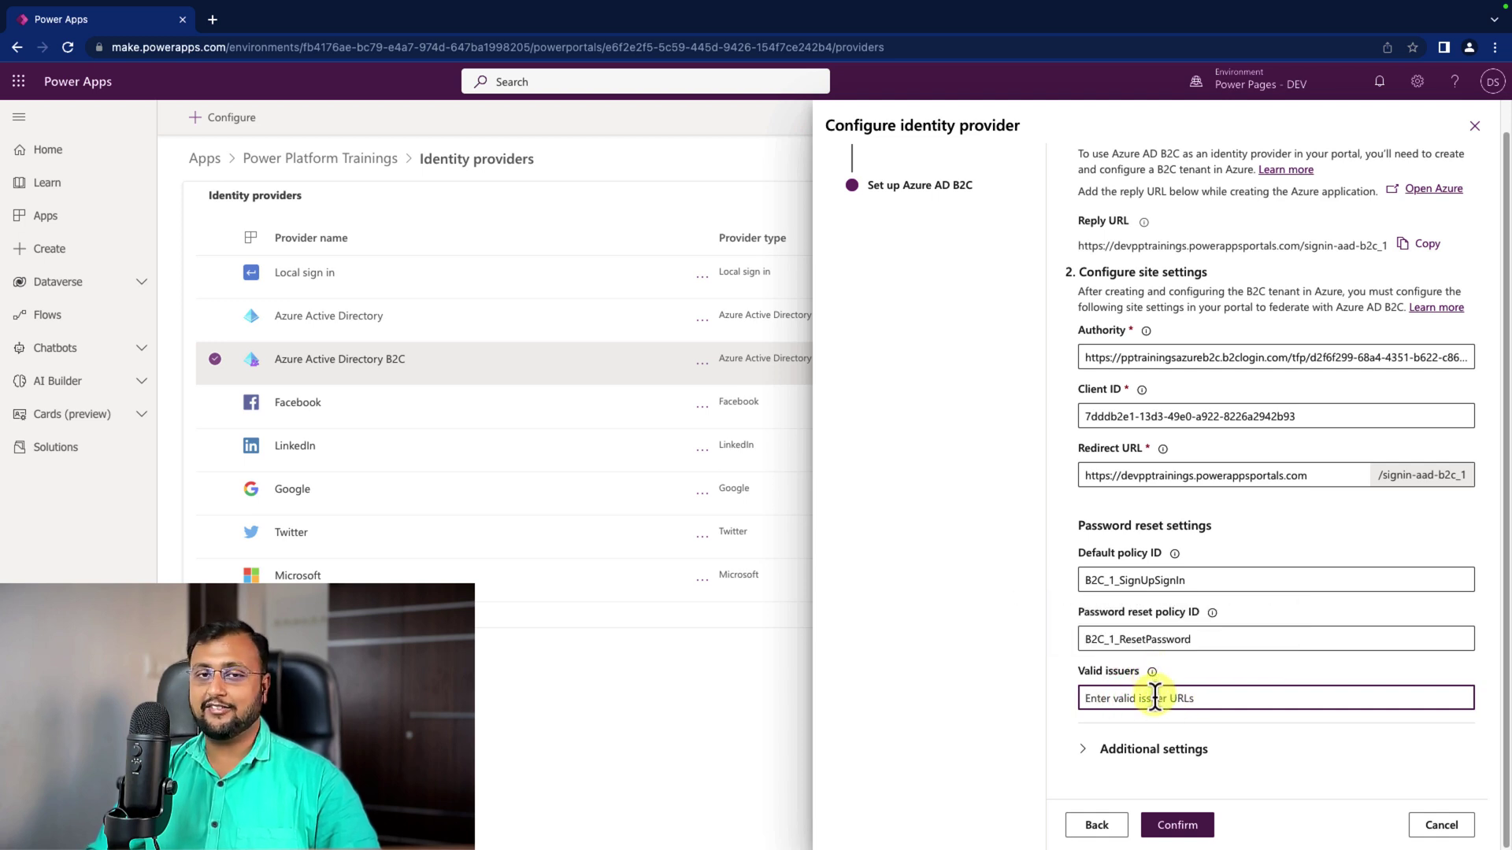
Enter both tfp issuer URLs, comma-separated, as Valid issuers and confirm the configuration.
click(1127, 358)
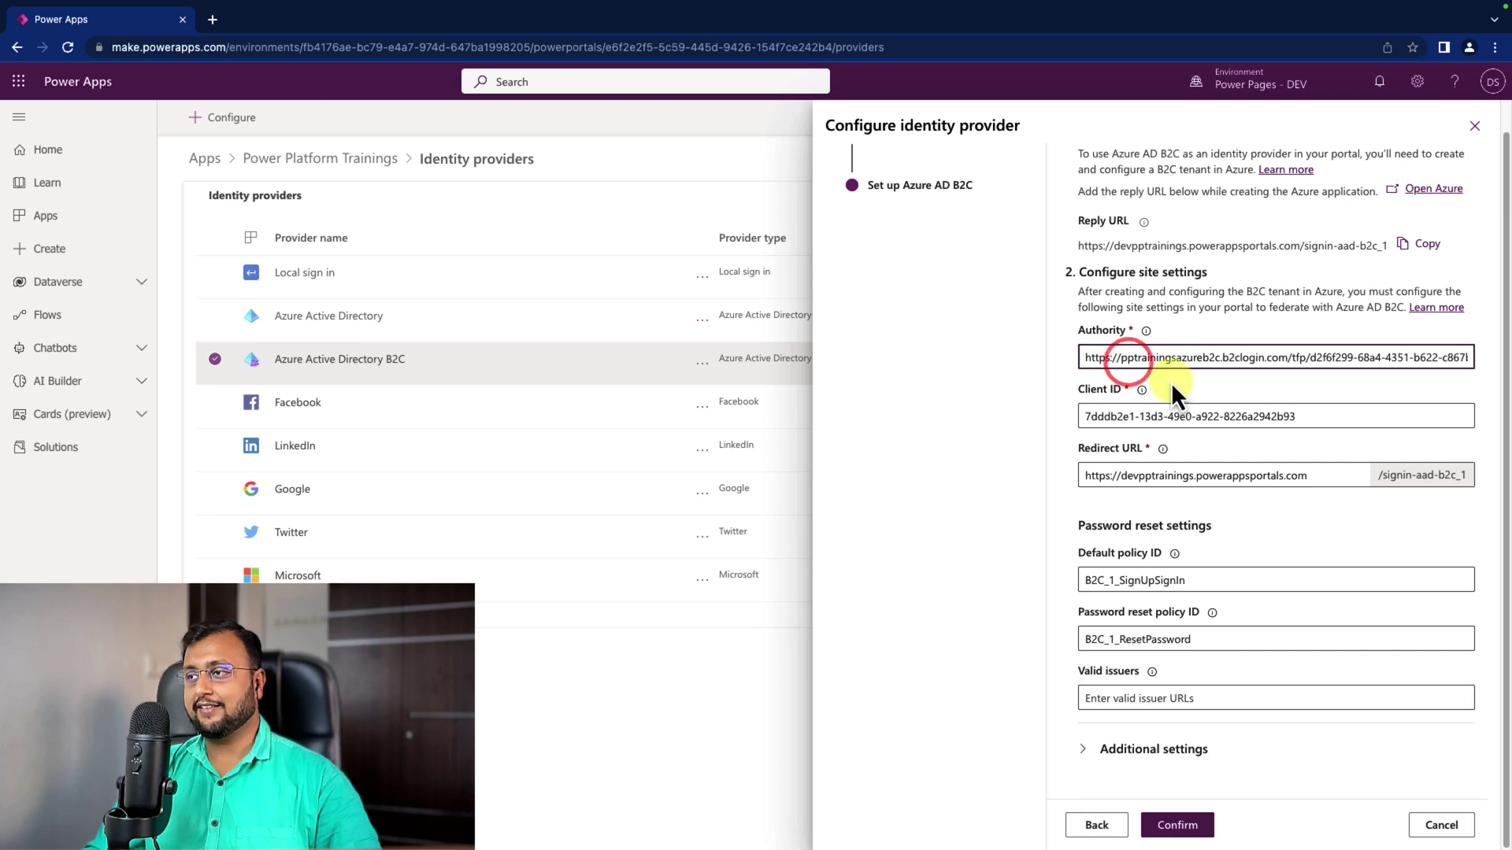
key(ctrl+a)
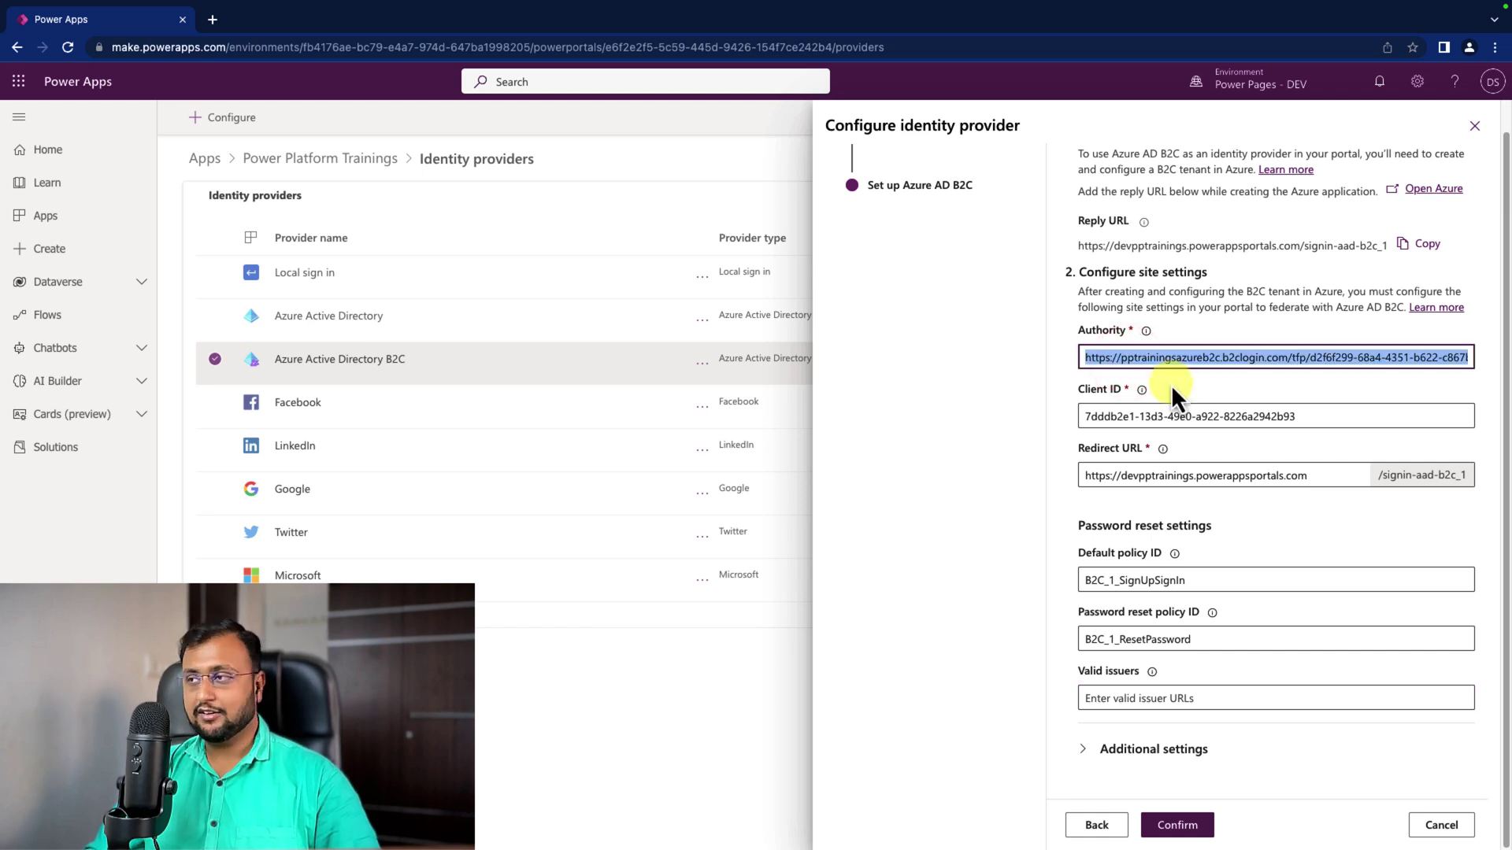
click(1192, 694)
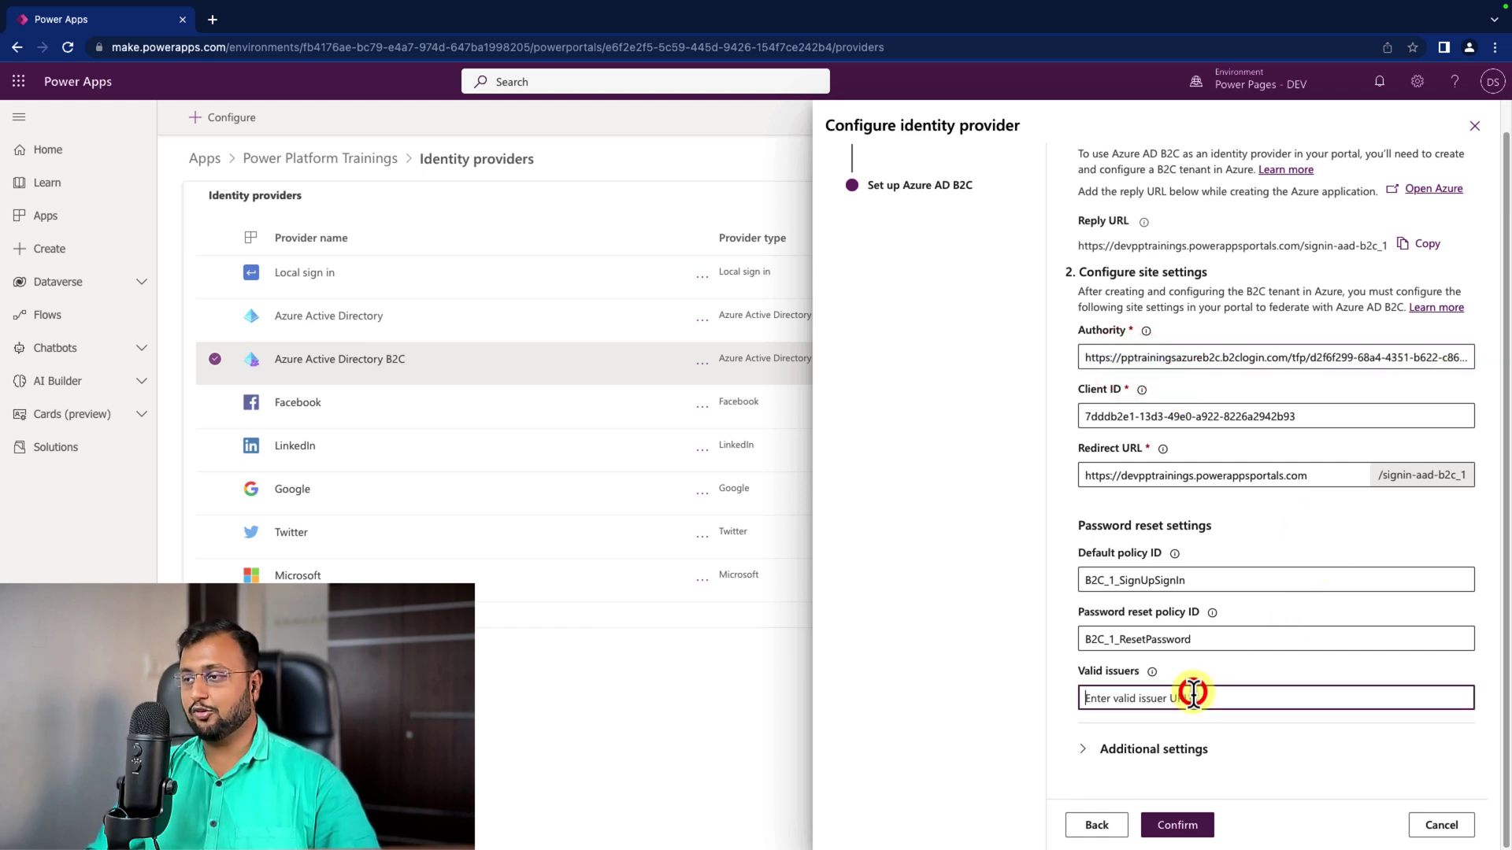
key(ctrl+v)
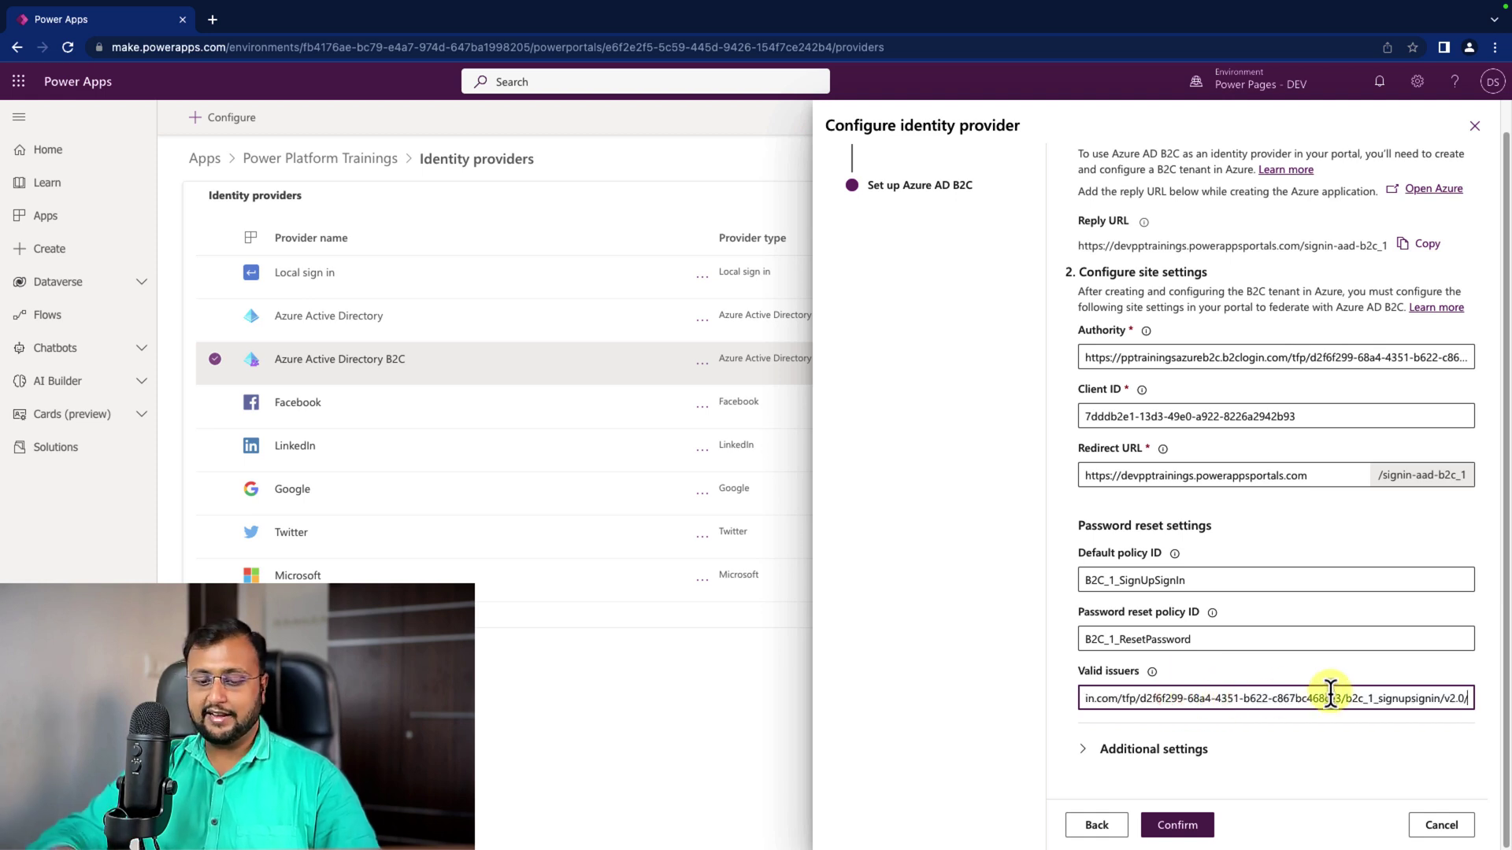
text(,)
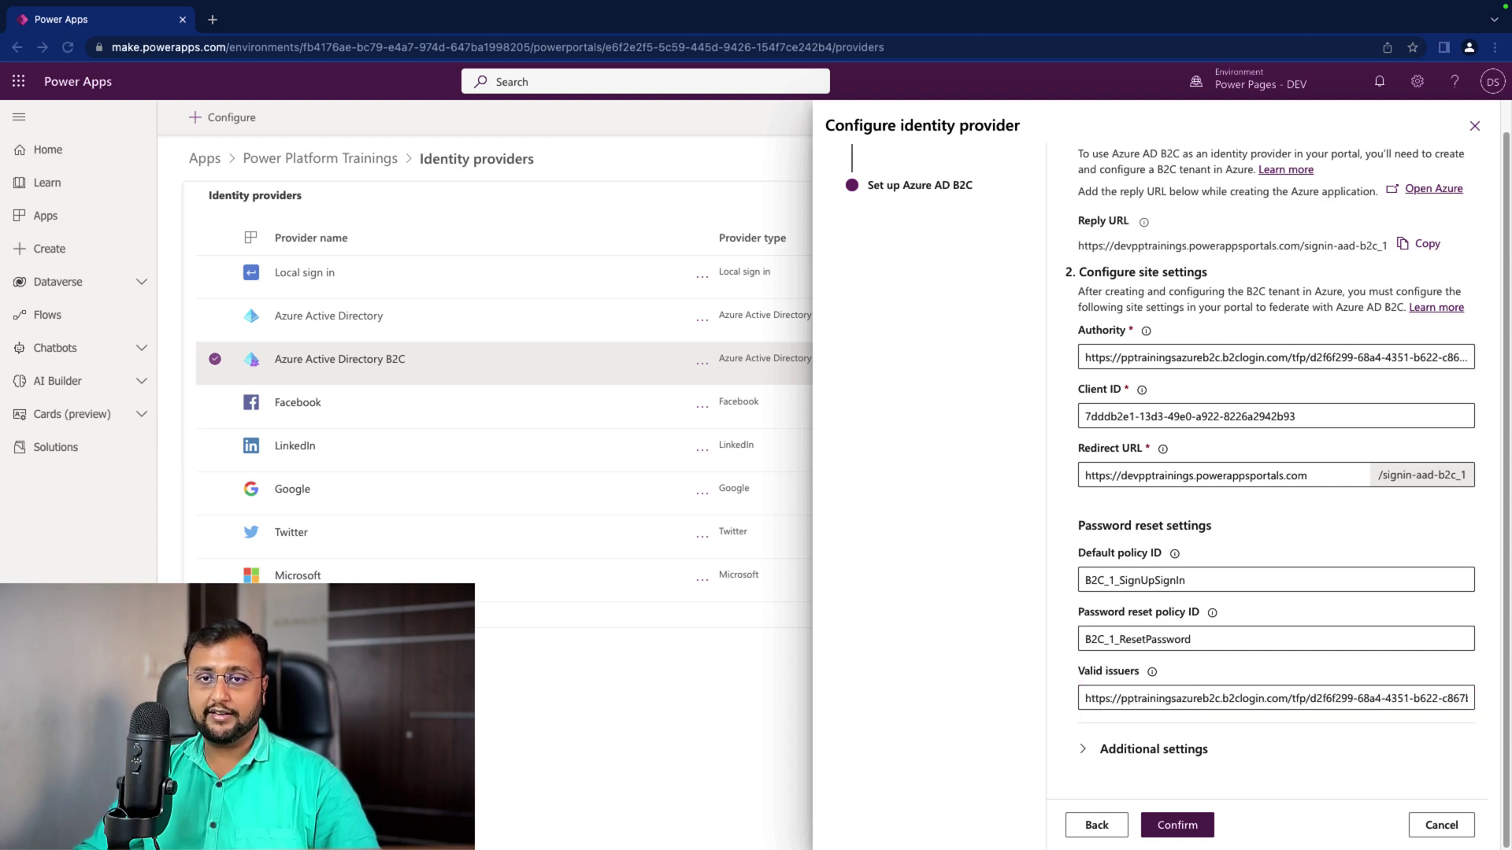
click(1435, 688)
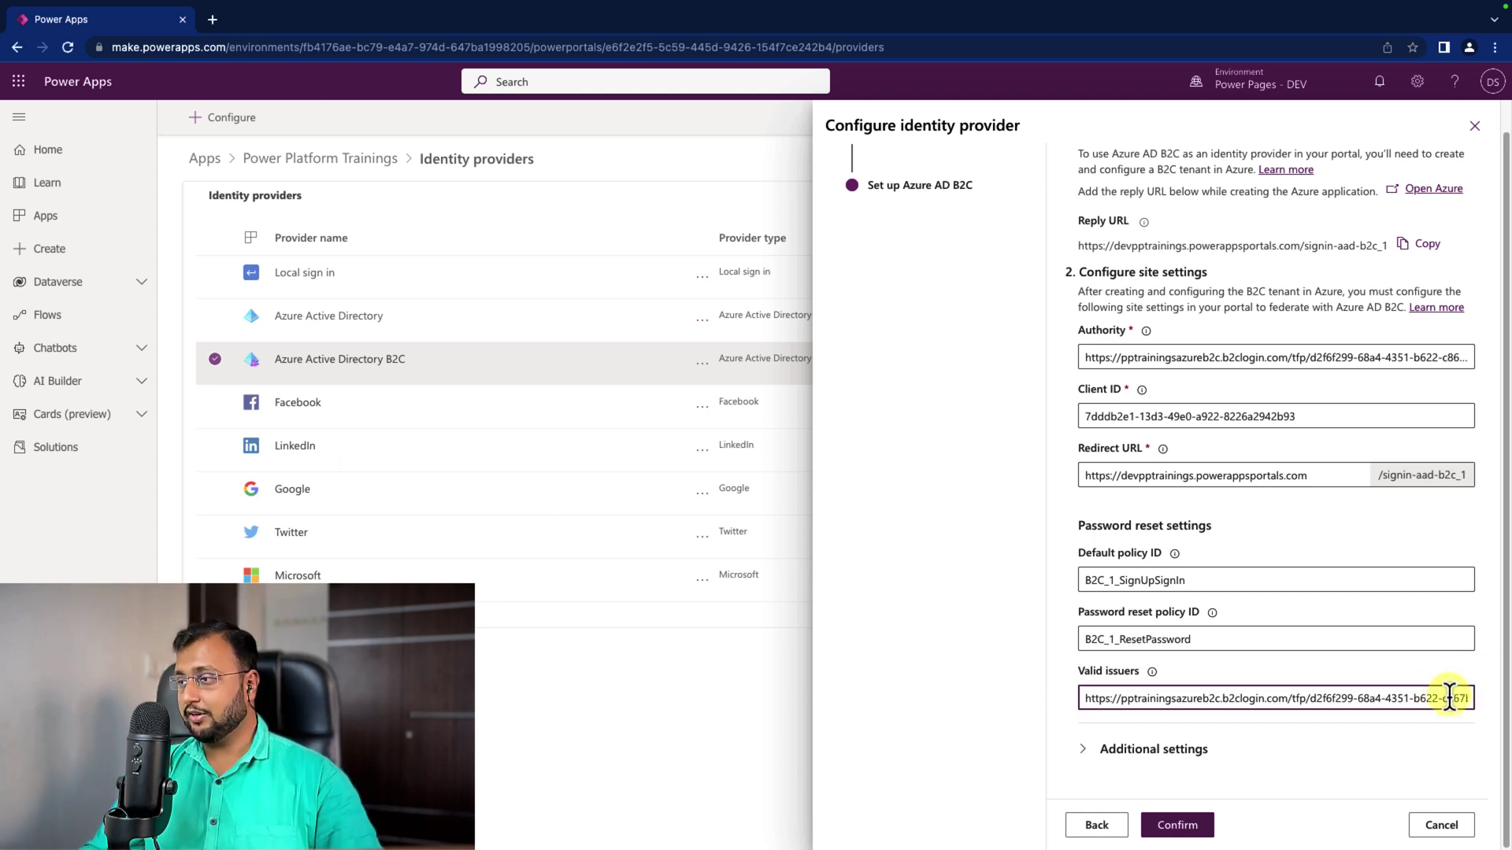
key(End)
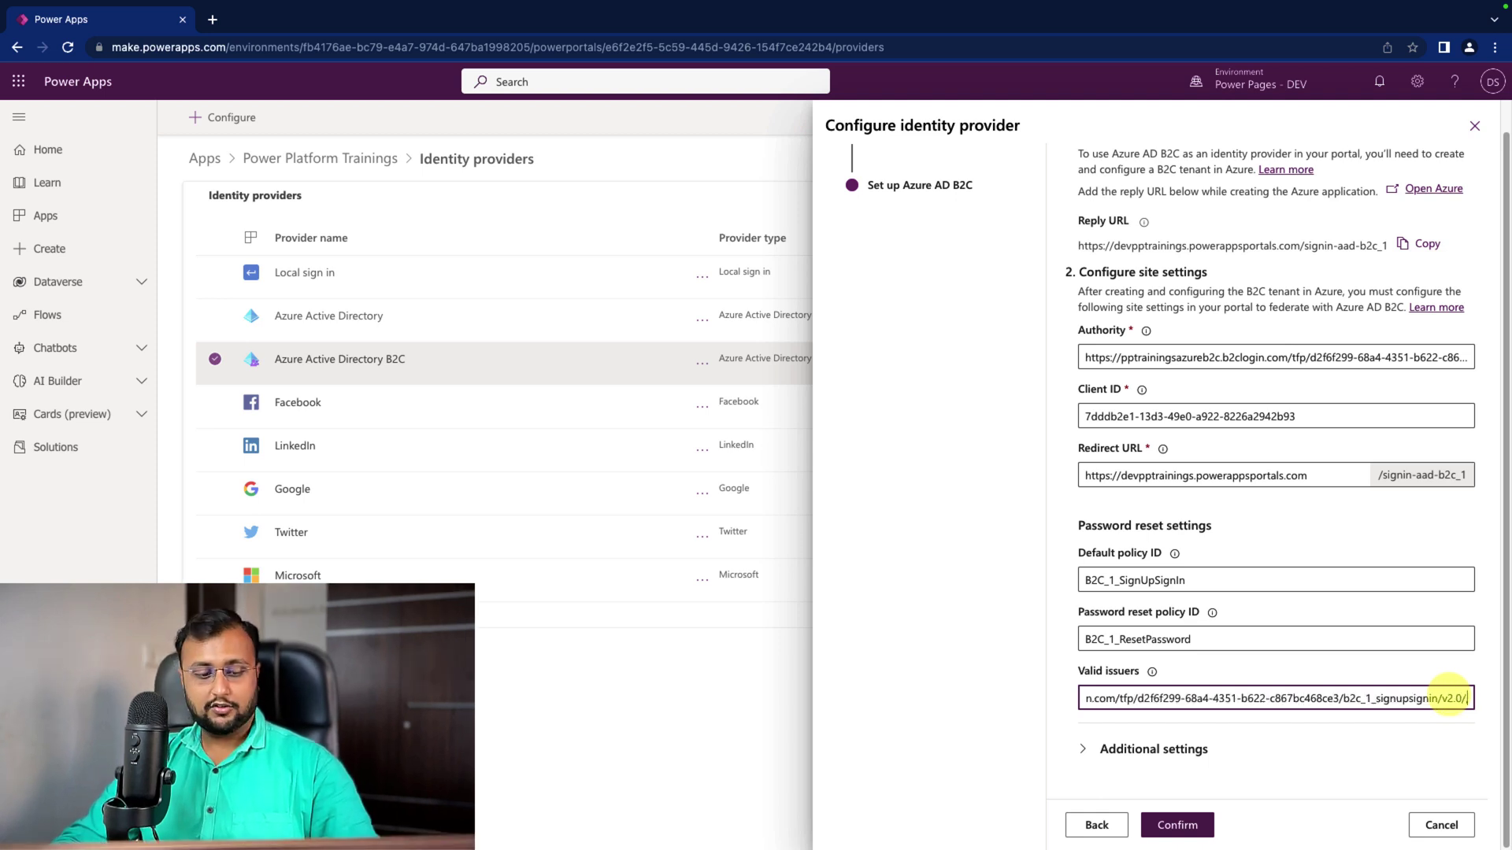
key(ctrl+v)
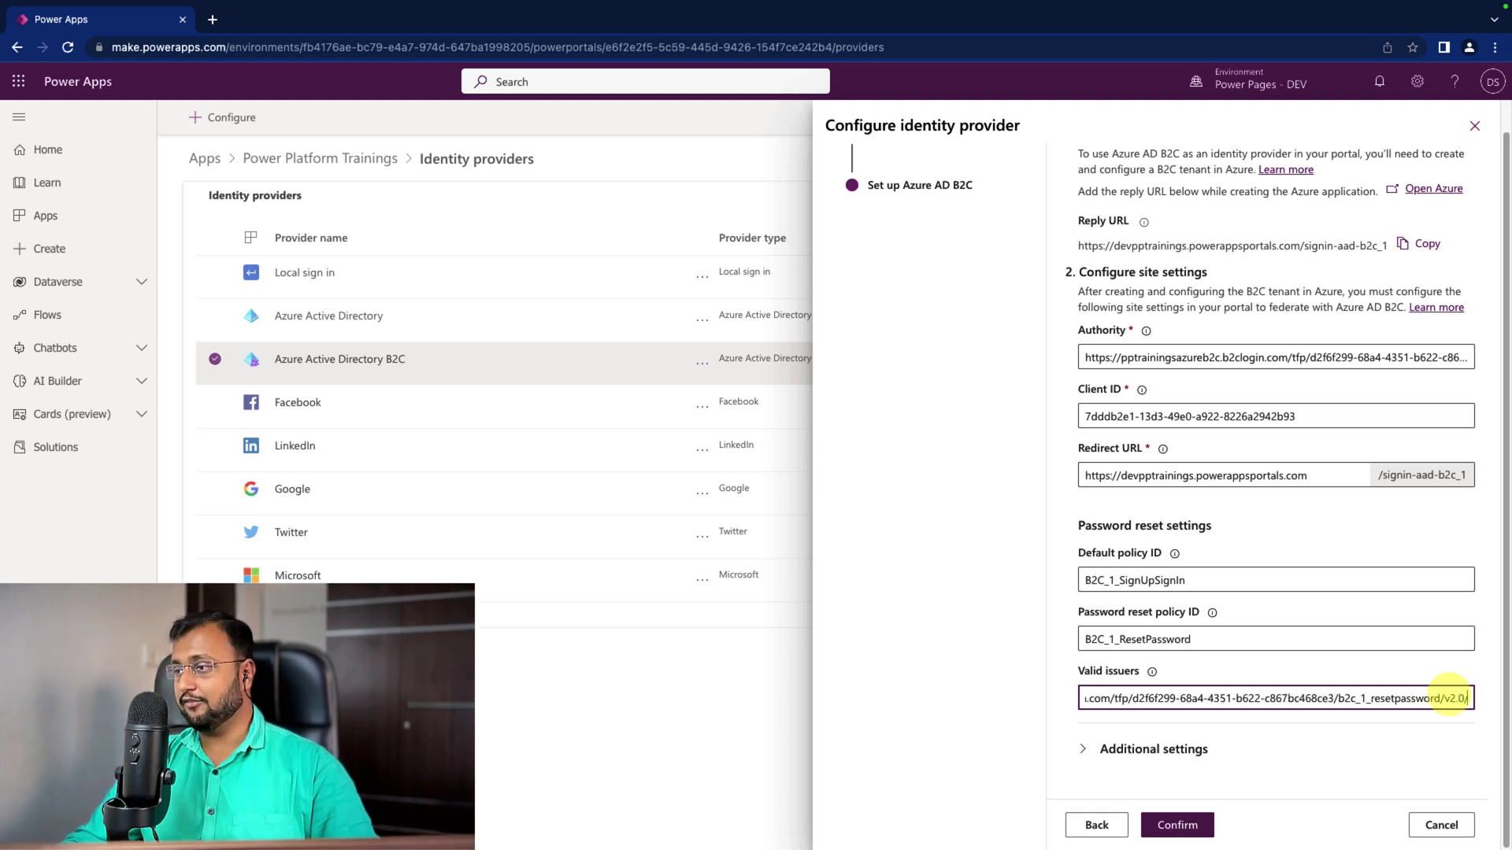
click(1185, 827)
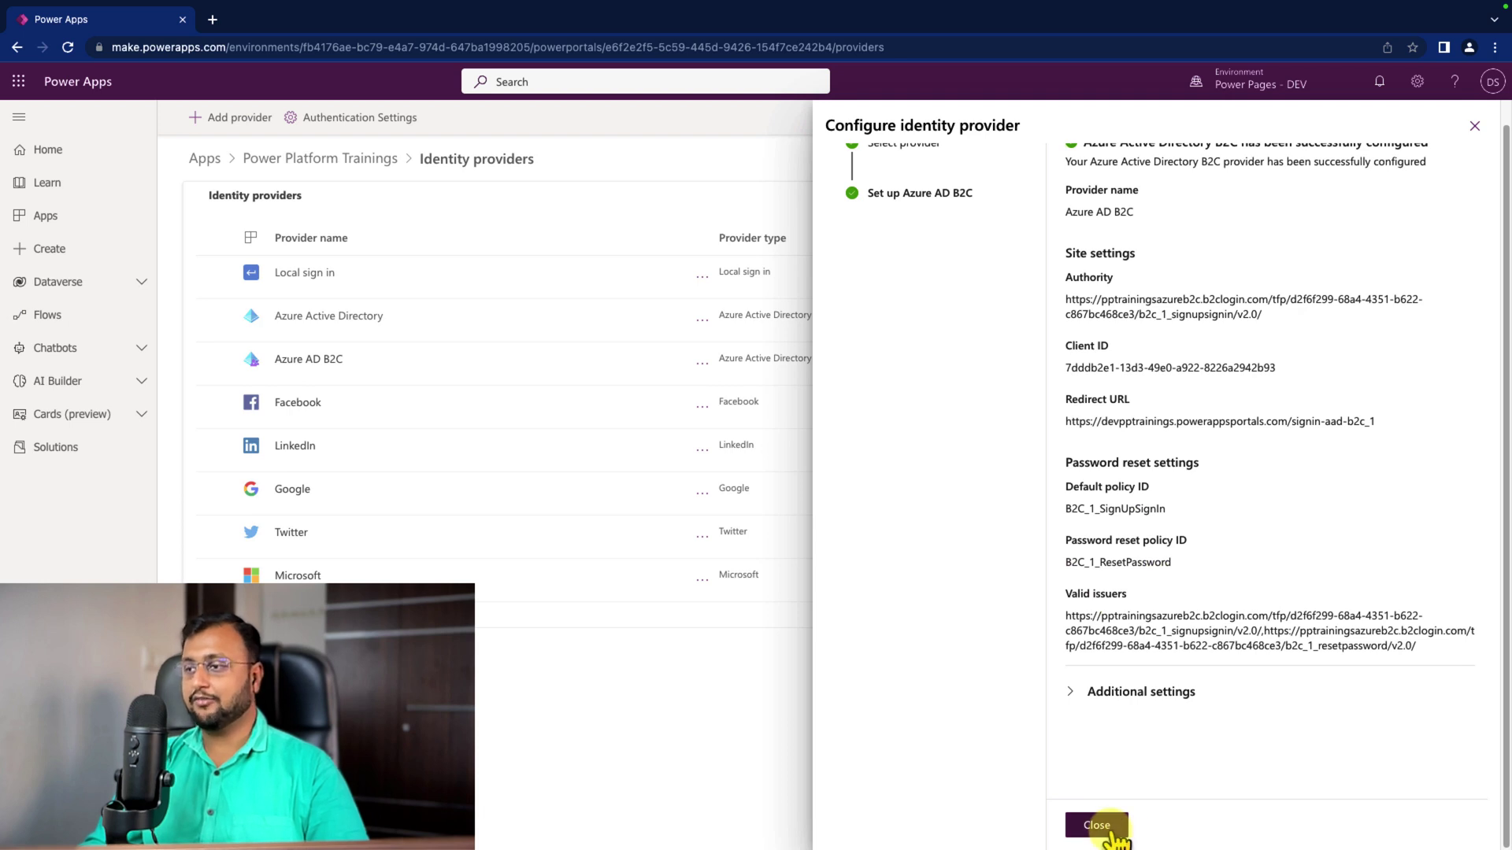
Close the finished Azure AD B2C provider panel and return to the Power Apps app list.
click(1097, 825)
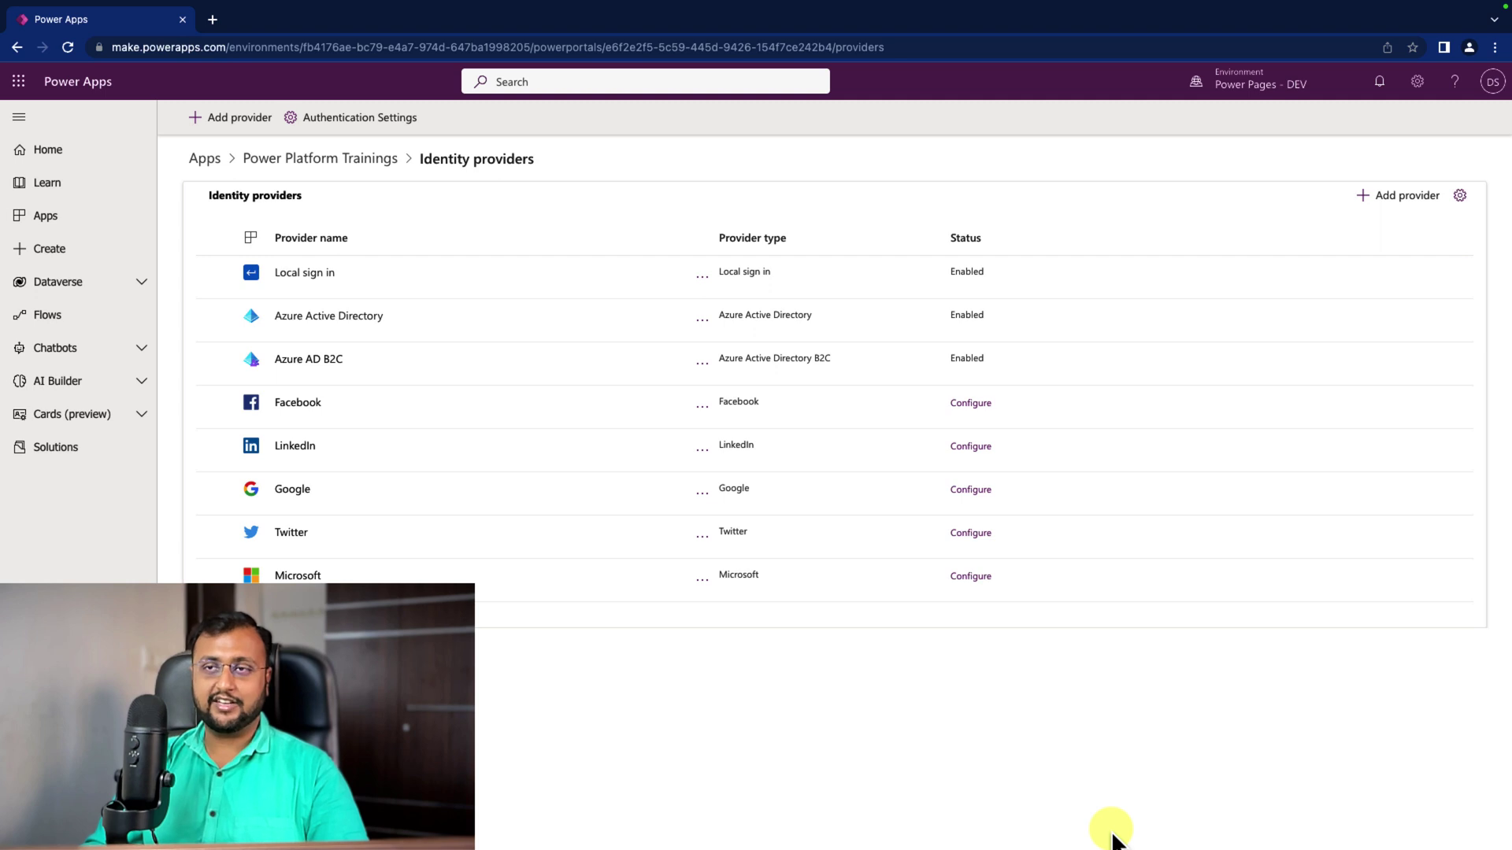
click(354, 166)
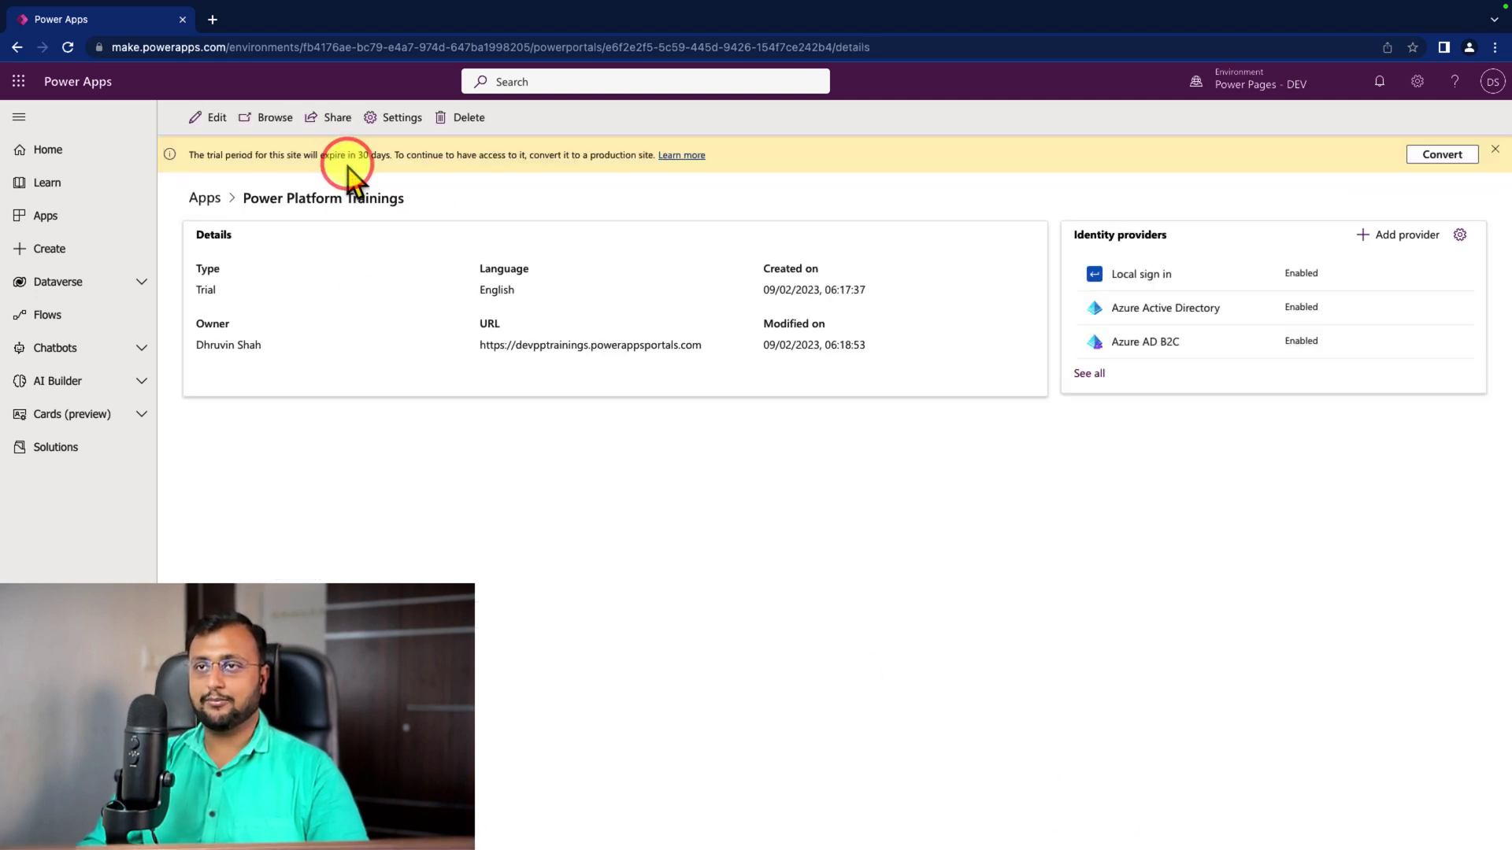
click(200, 193)
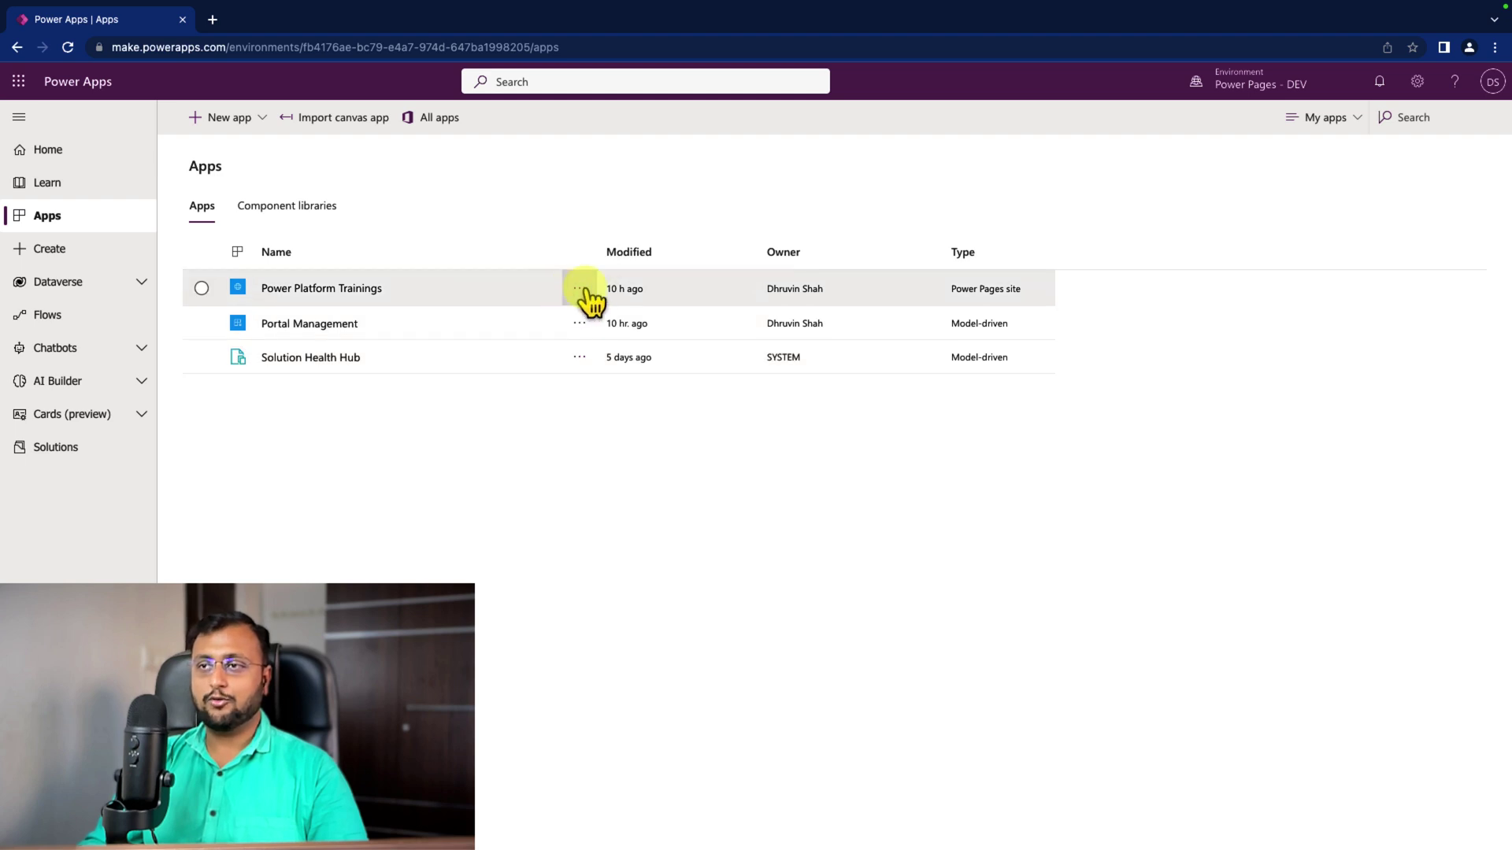
Open Power Platform Trainings' Settings and launch its Administration page in the admin center.
click(581, 289)
click(579, 314)
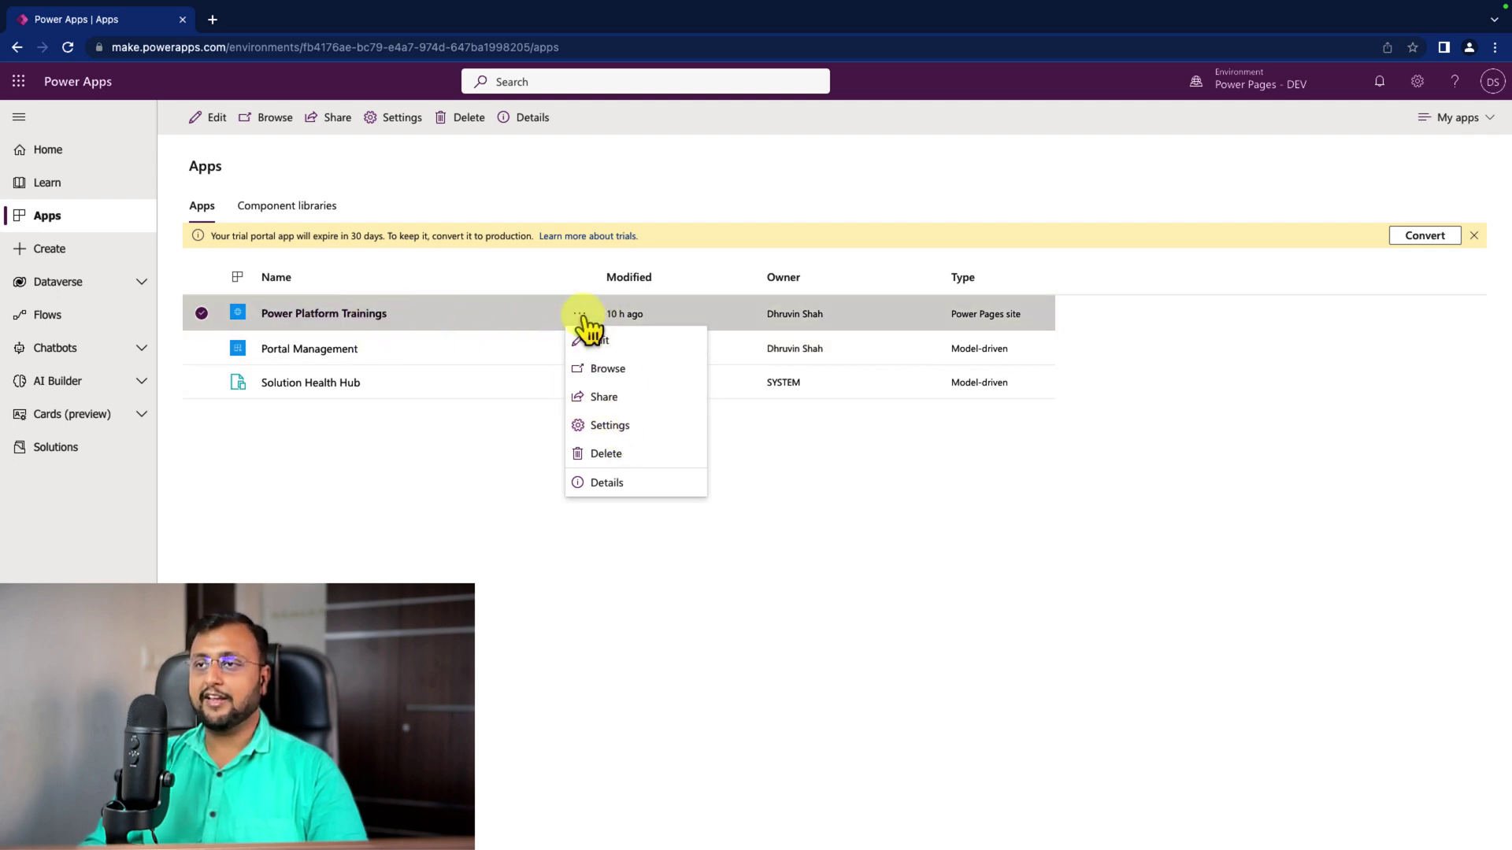
click(628, 438)
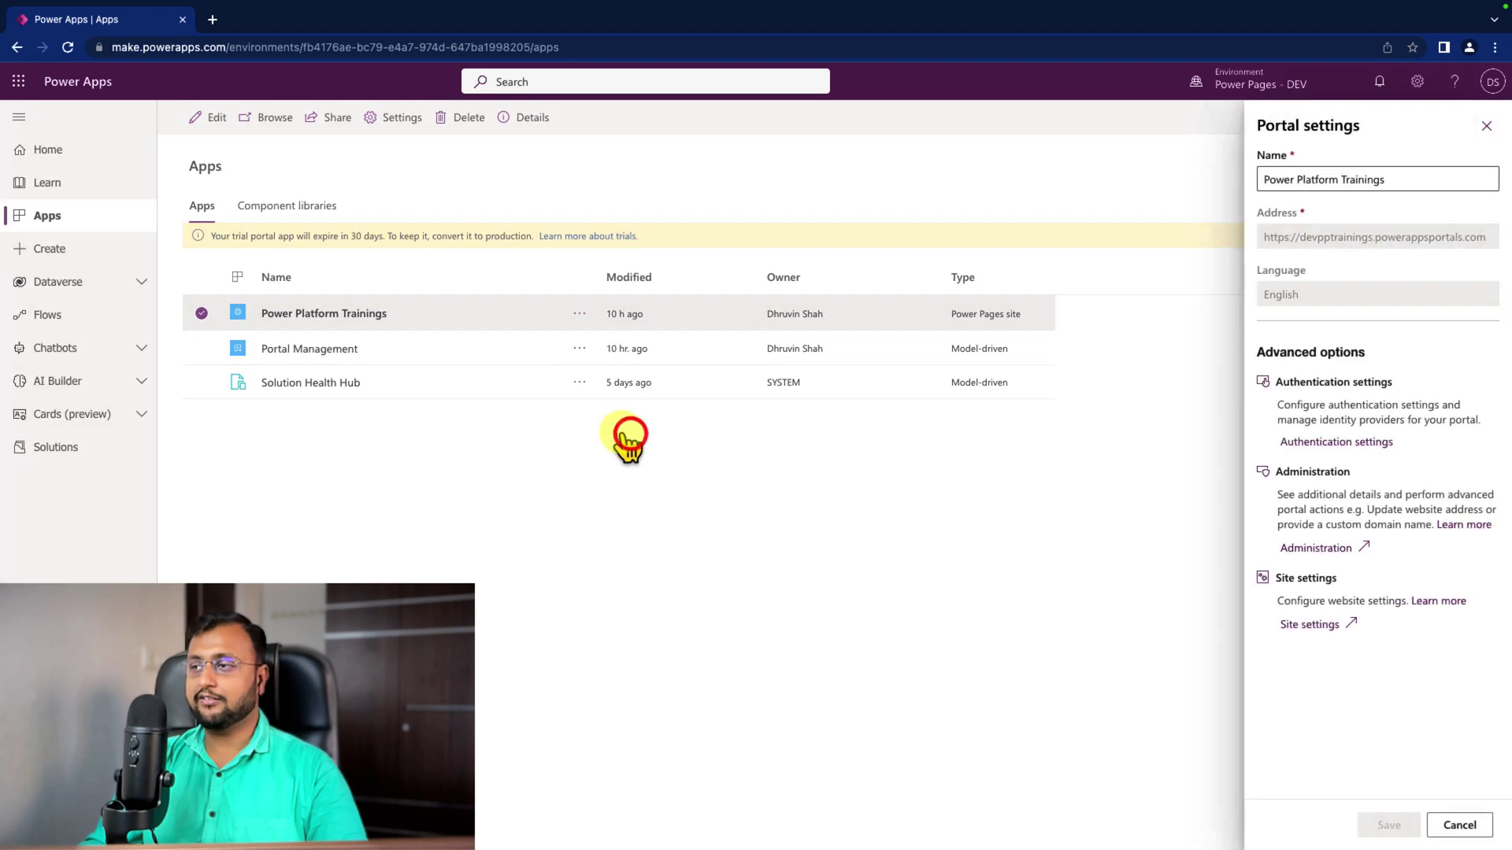
click(1309, 548)
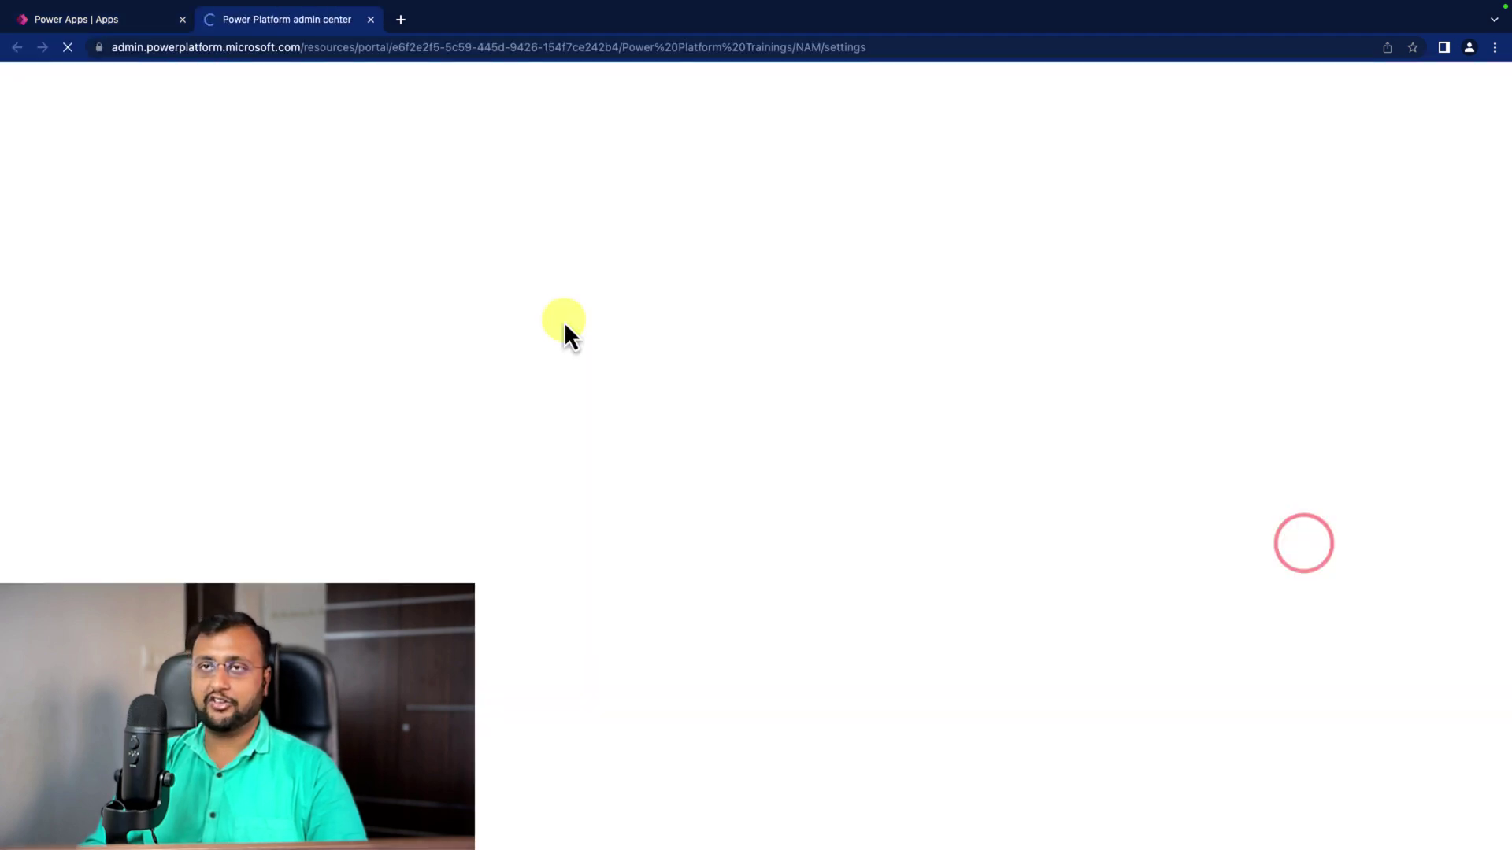
Restart the Power Platform Trainings site via Site Actions, then close the settings panel in Power Apps.
click(276, 119)
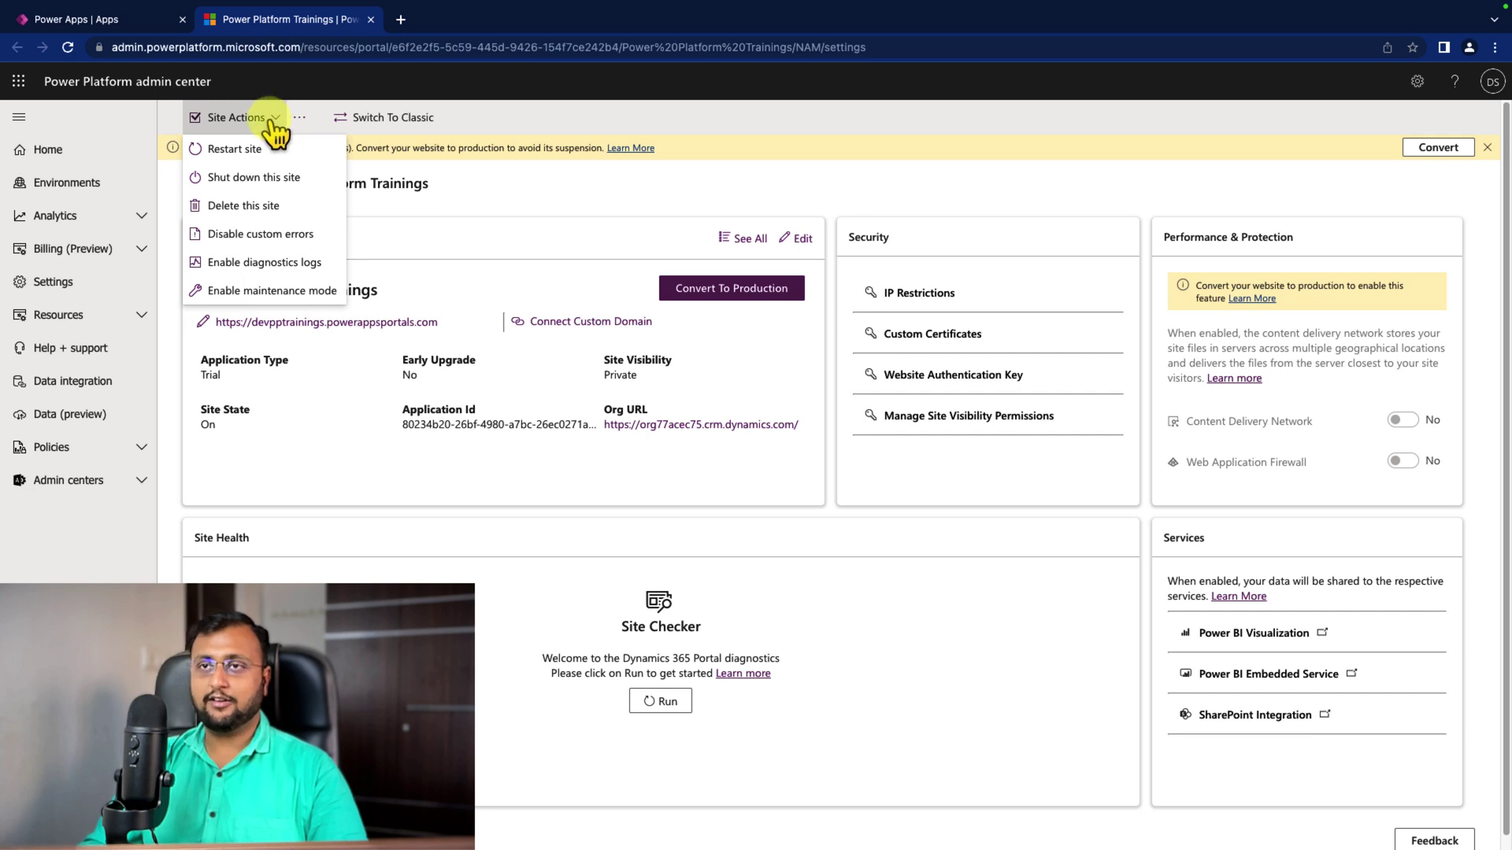
click(276, 153)
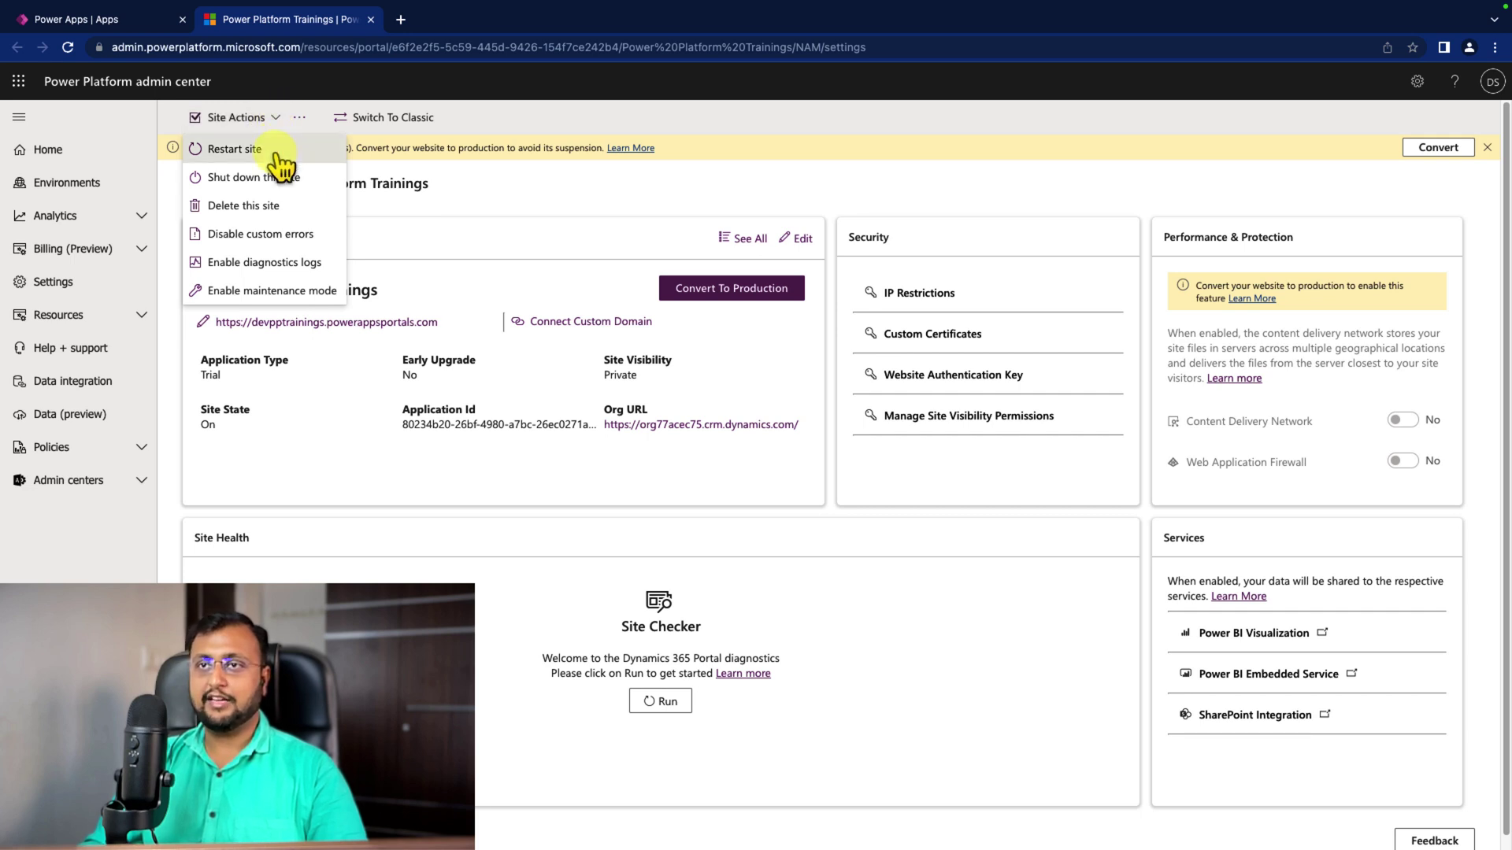
click(810, 496)
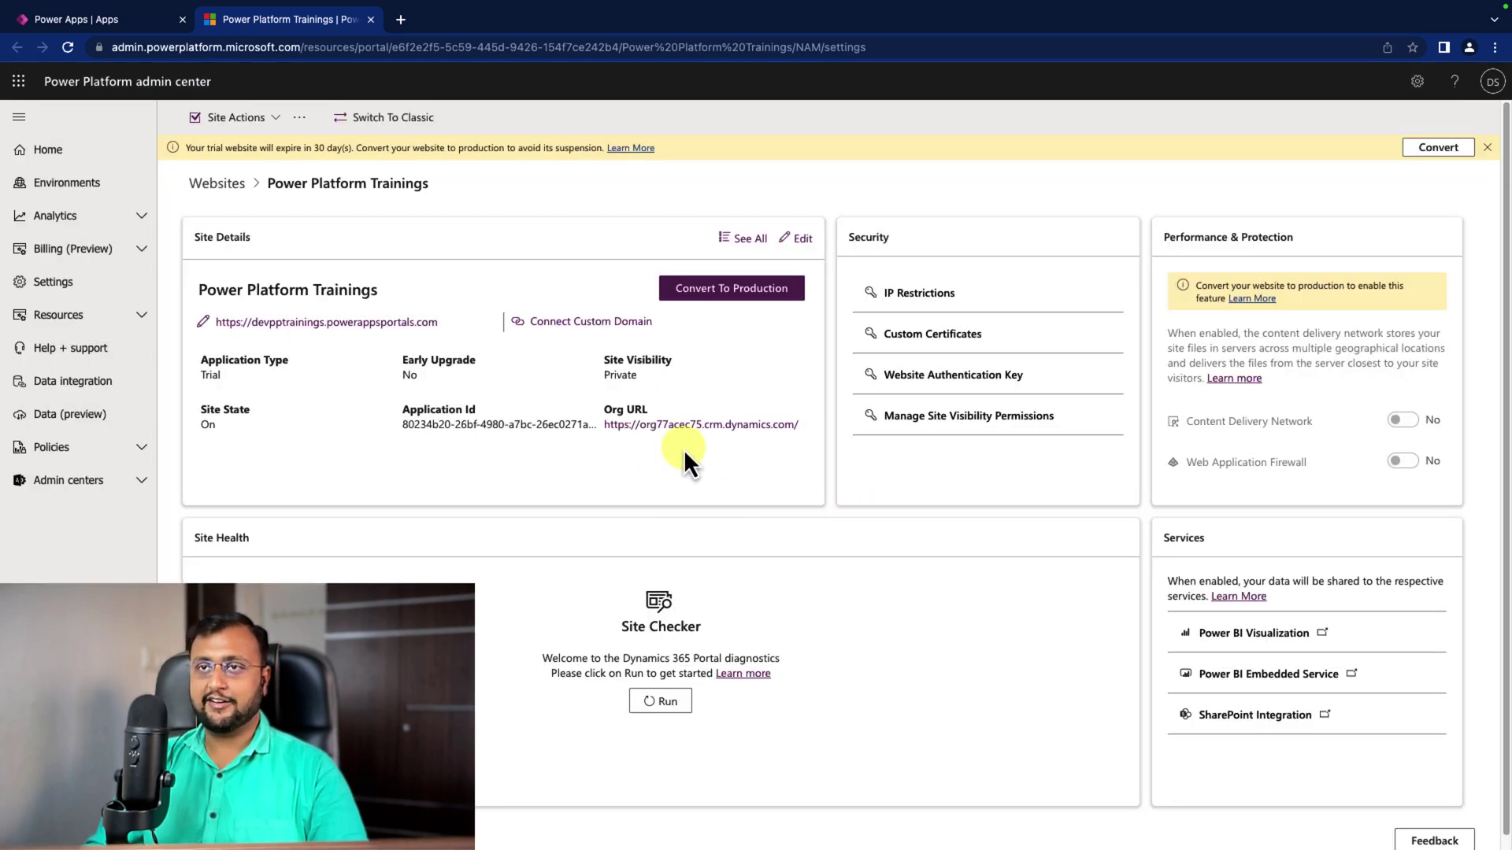
click(115, 24)
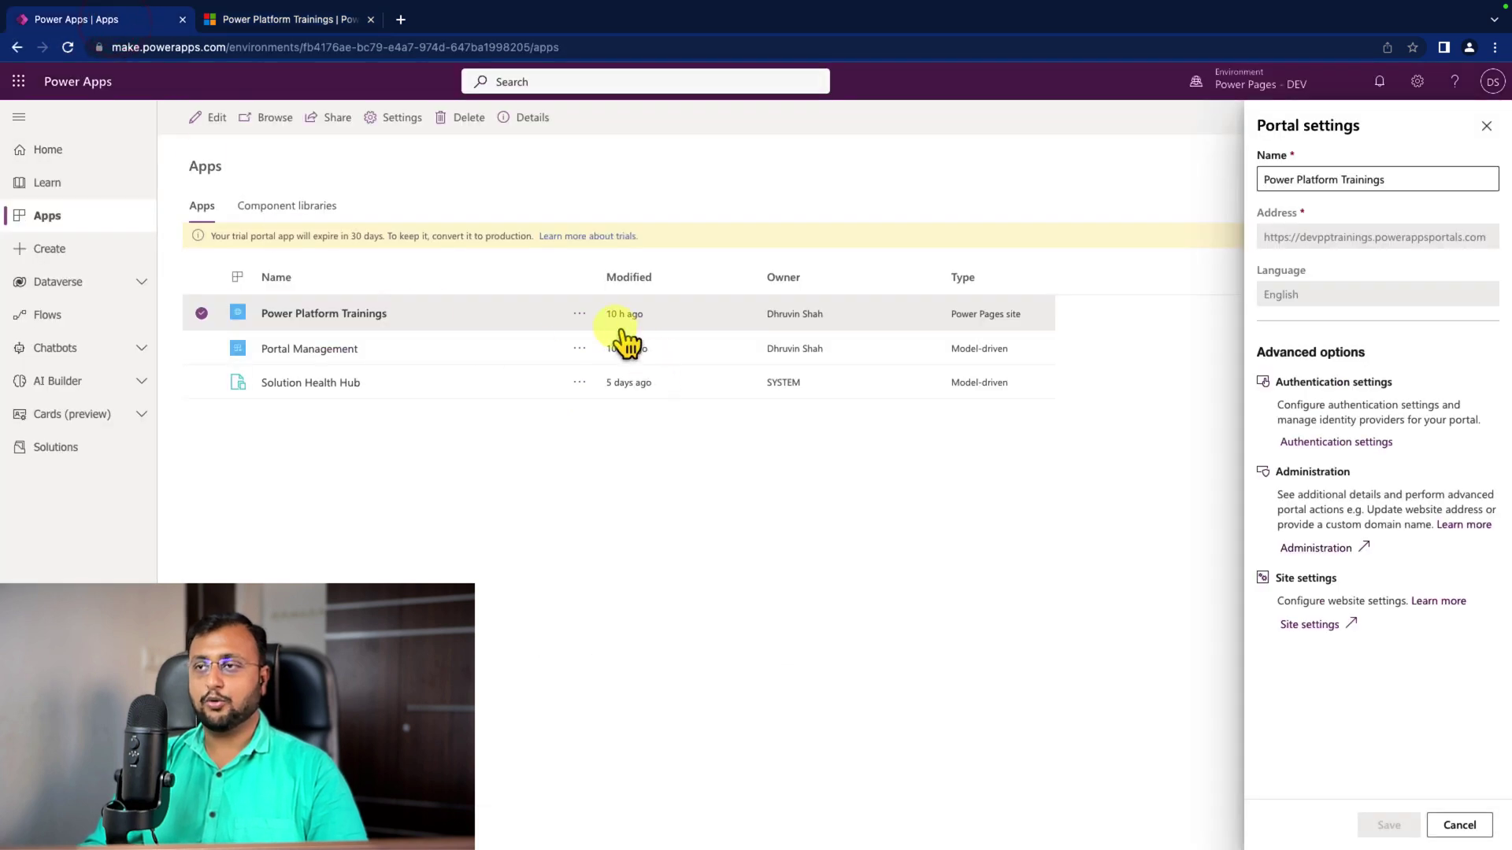
click(580, 315)
Browse the live Power Platform Trainings site and choose Sign in with Azure AD B2C.
click(579, 315)
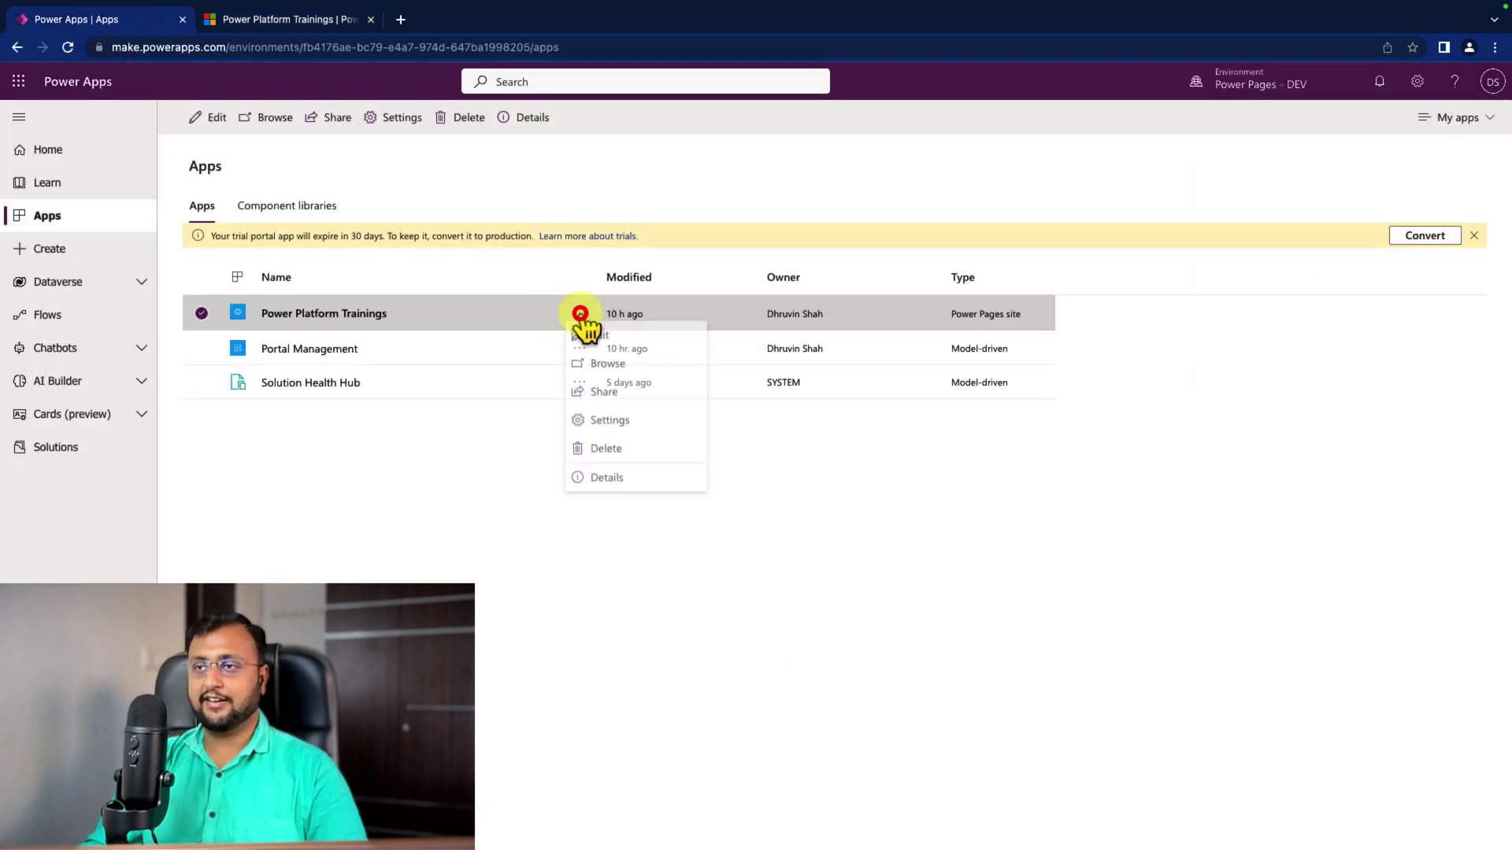
click(605, 369)
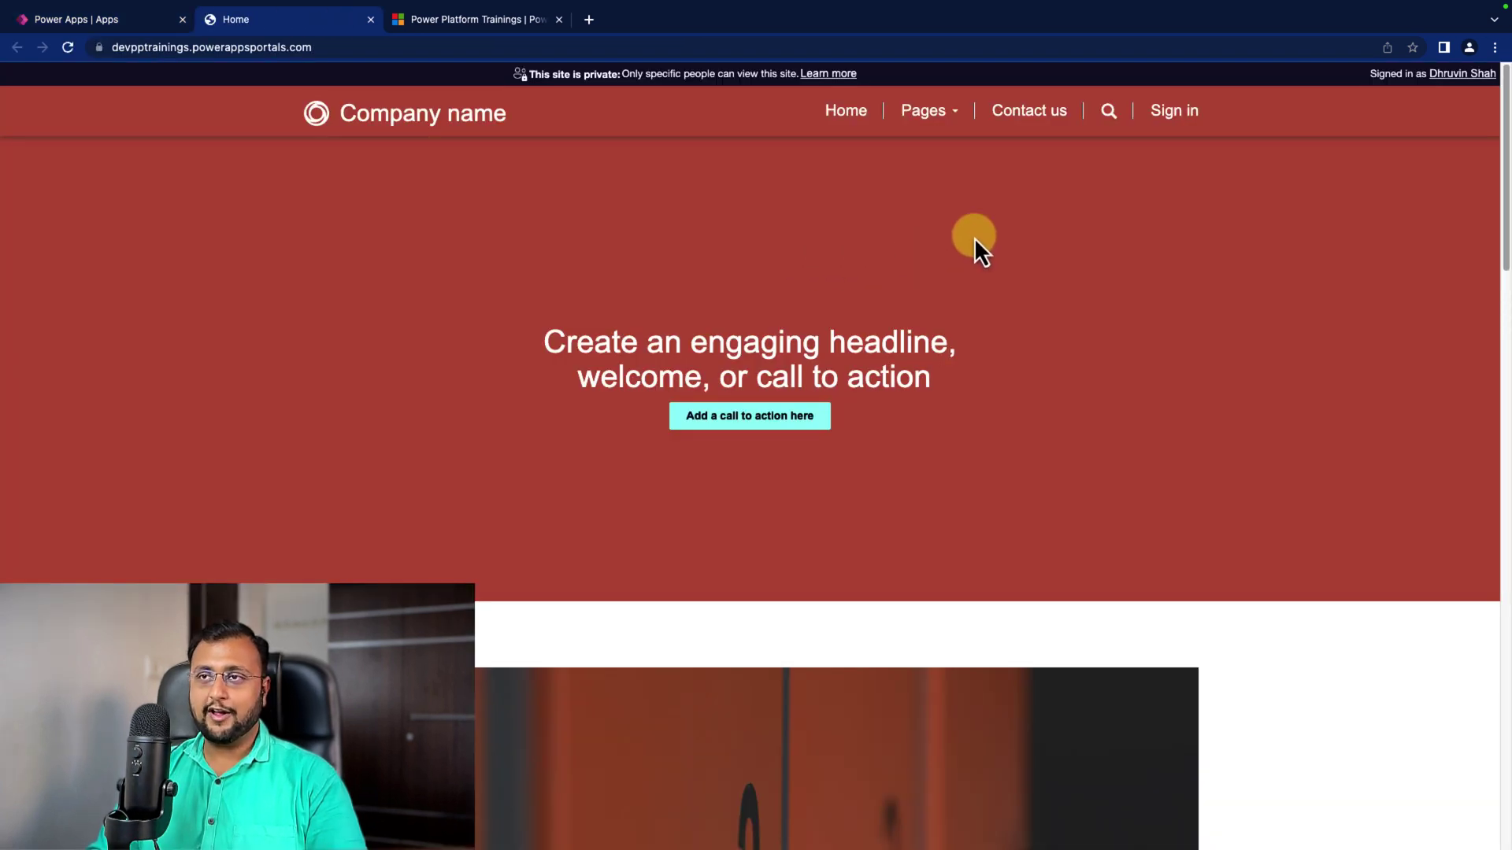
click(1173, 114)
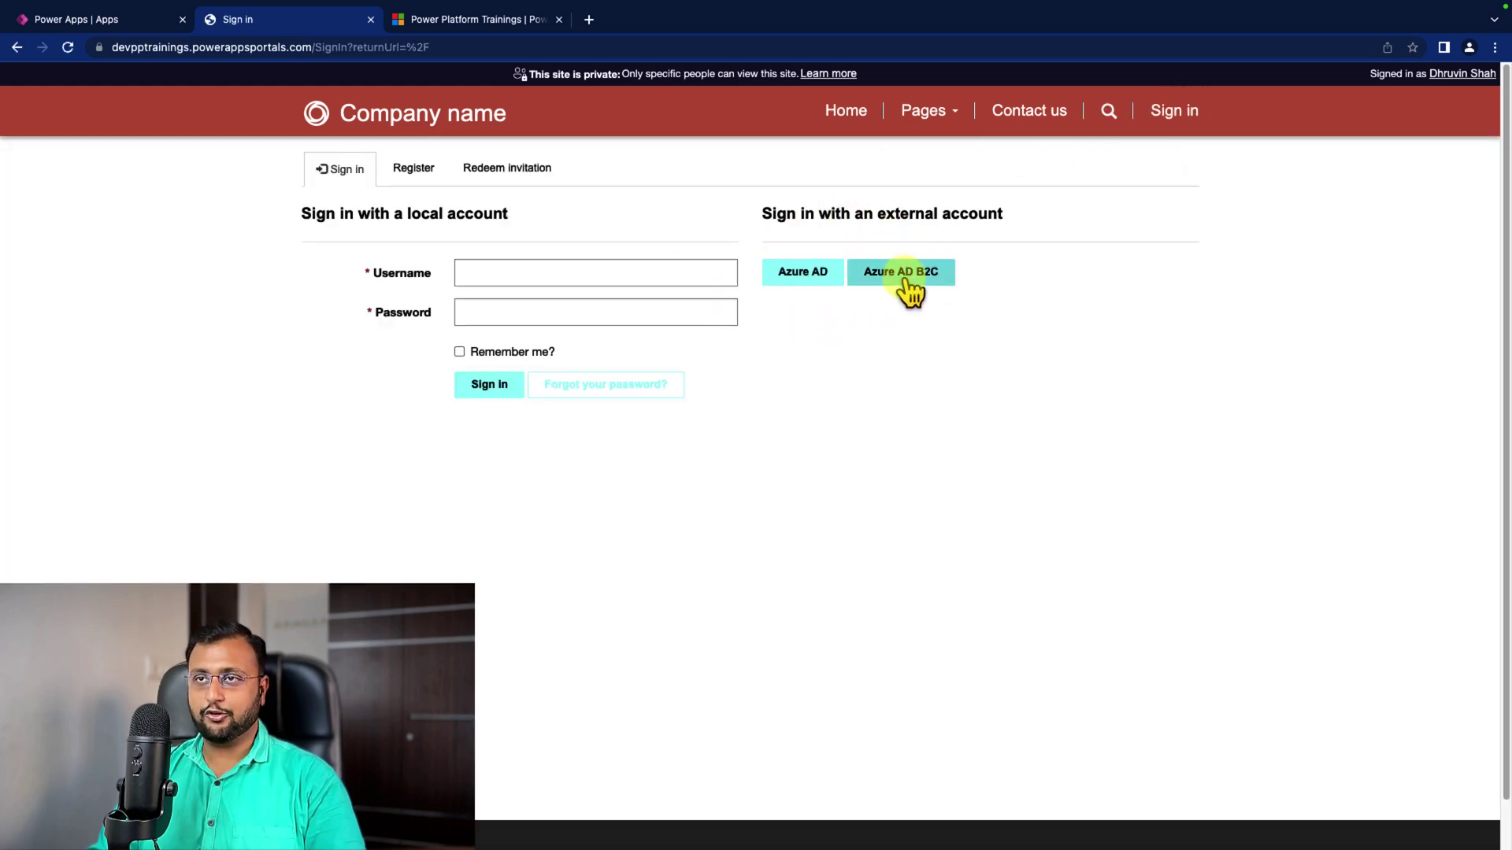
click(907, 280)
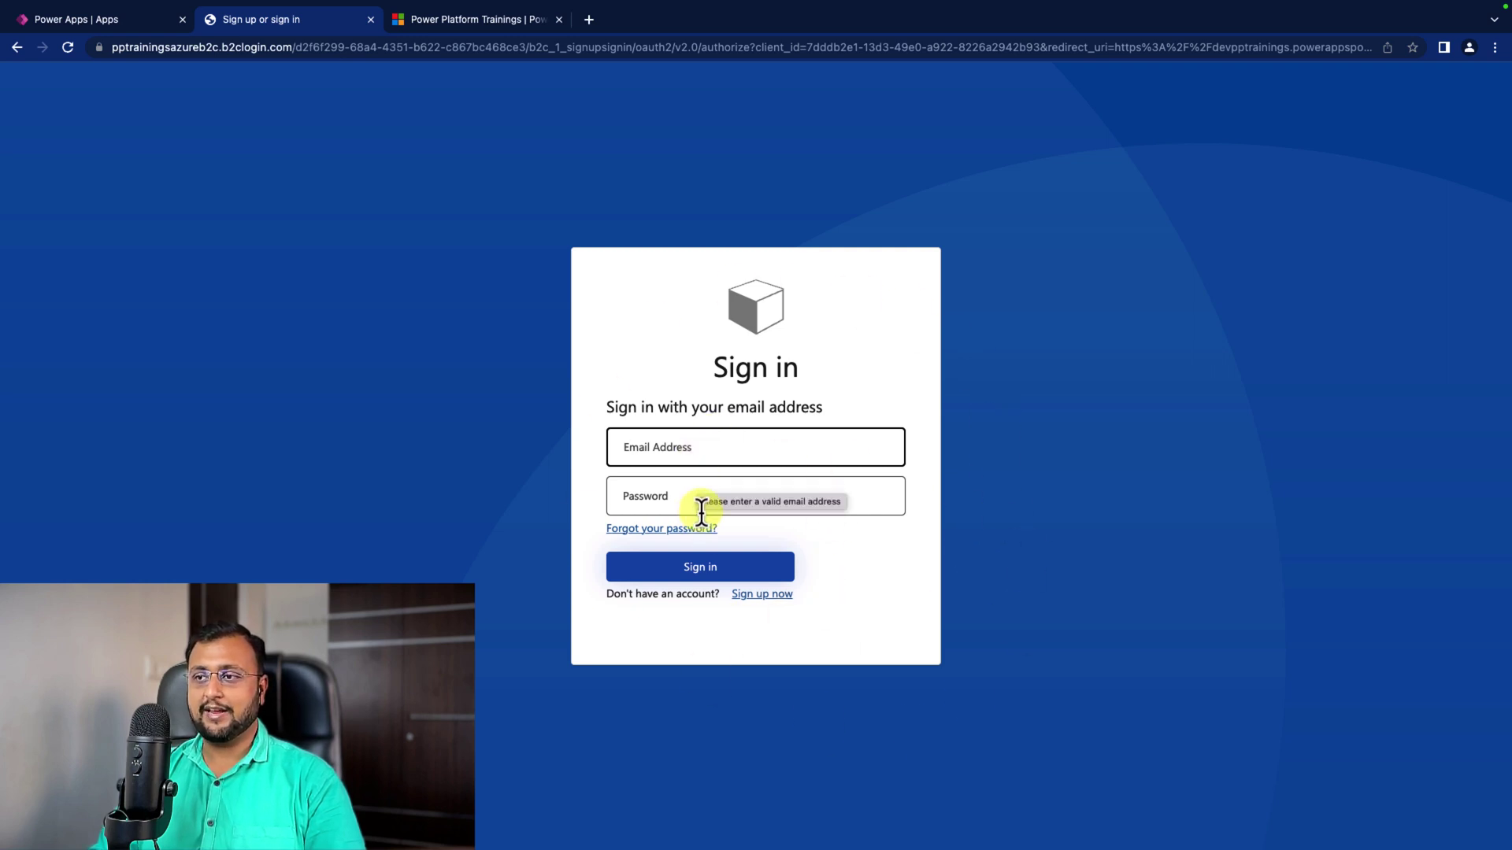
Switch to creating a new account, paste the new user's e-mail, and request a verification code.
click(679, 443)
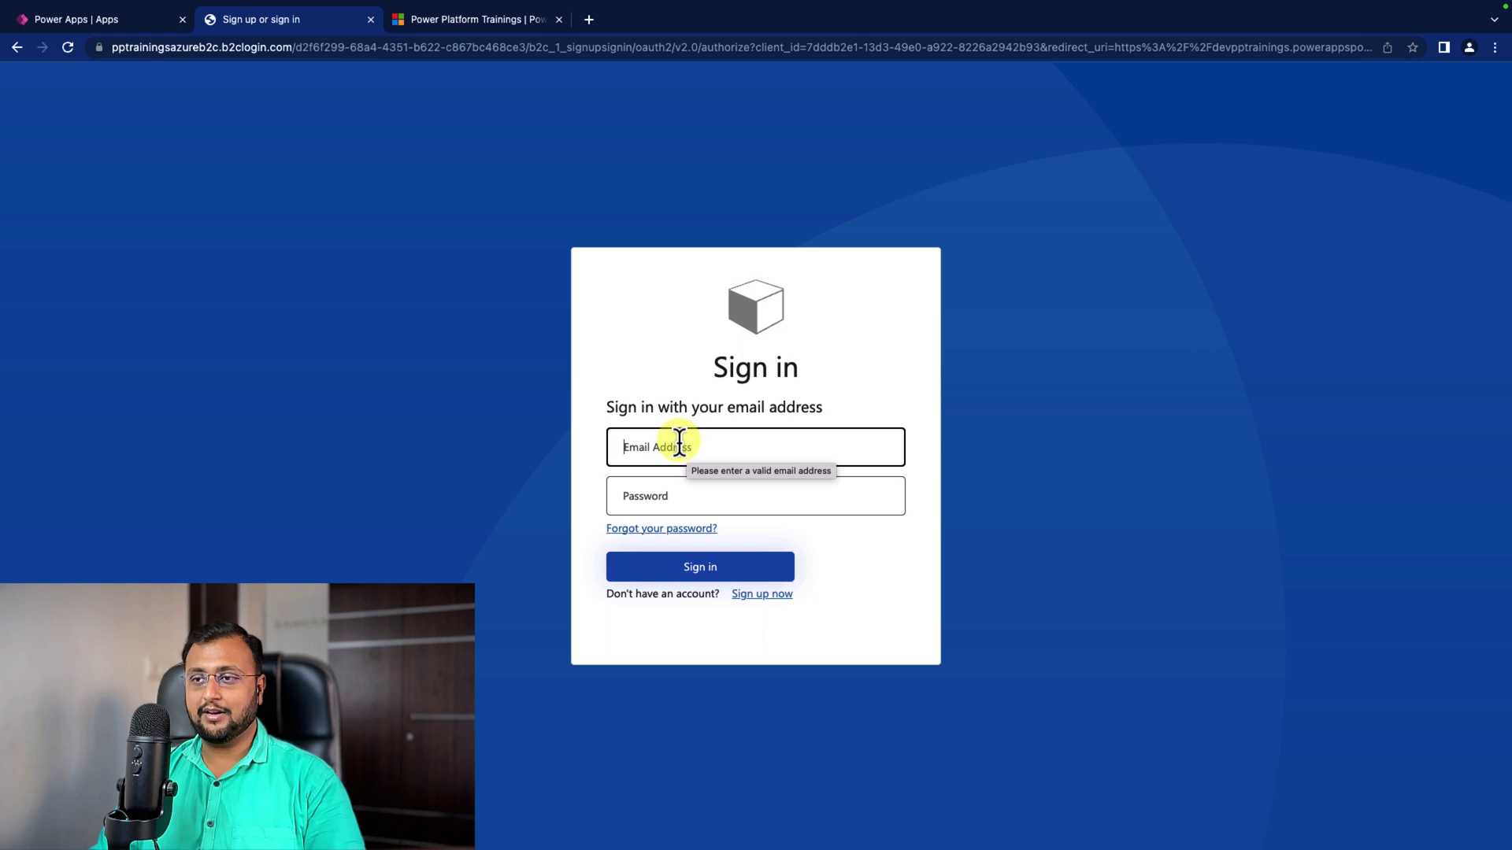
click(770, 596)
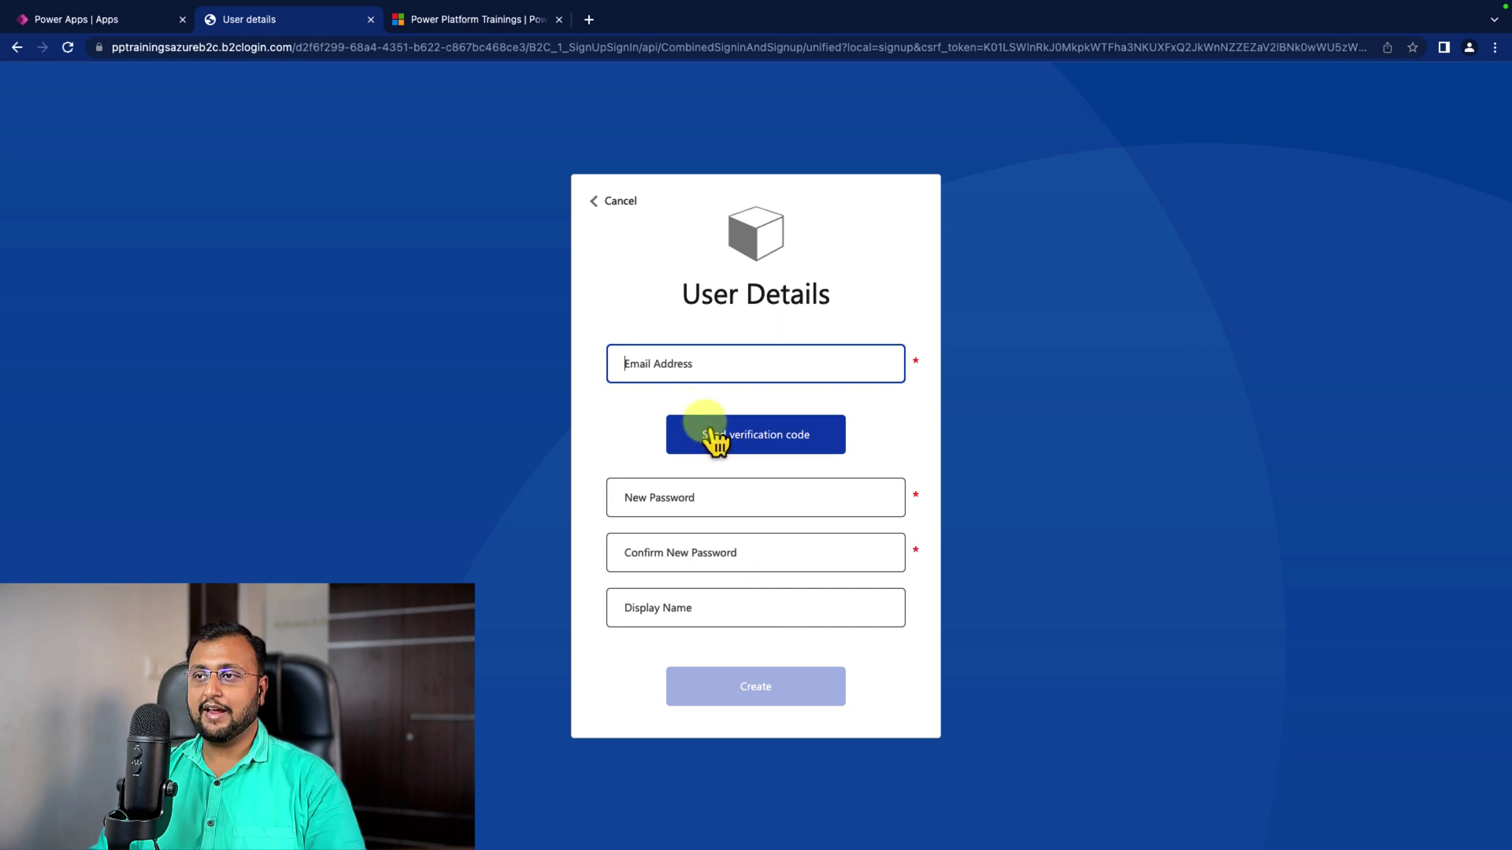
click(718, 366)
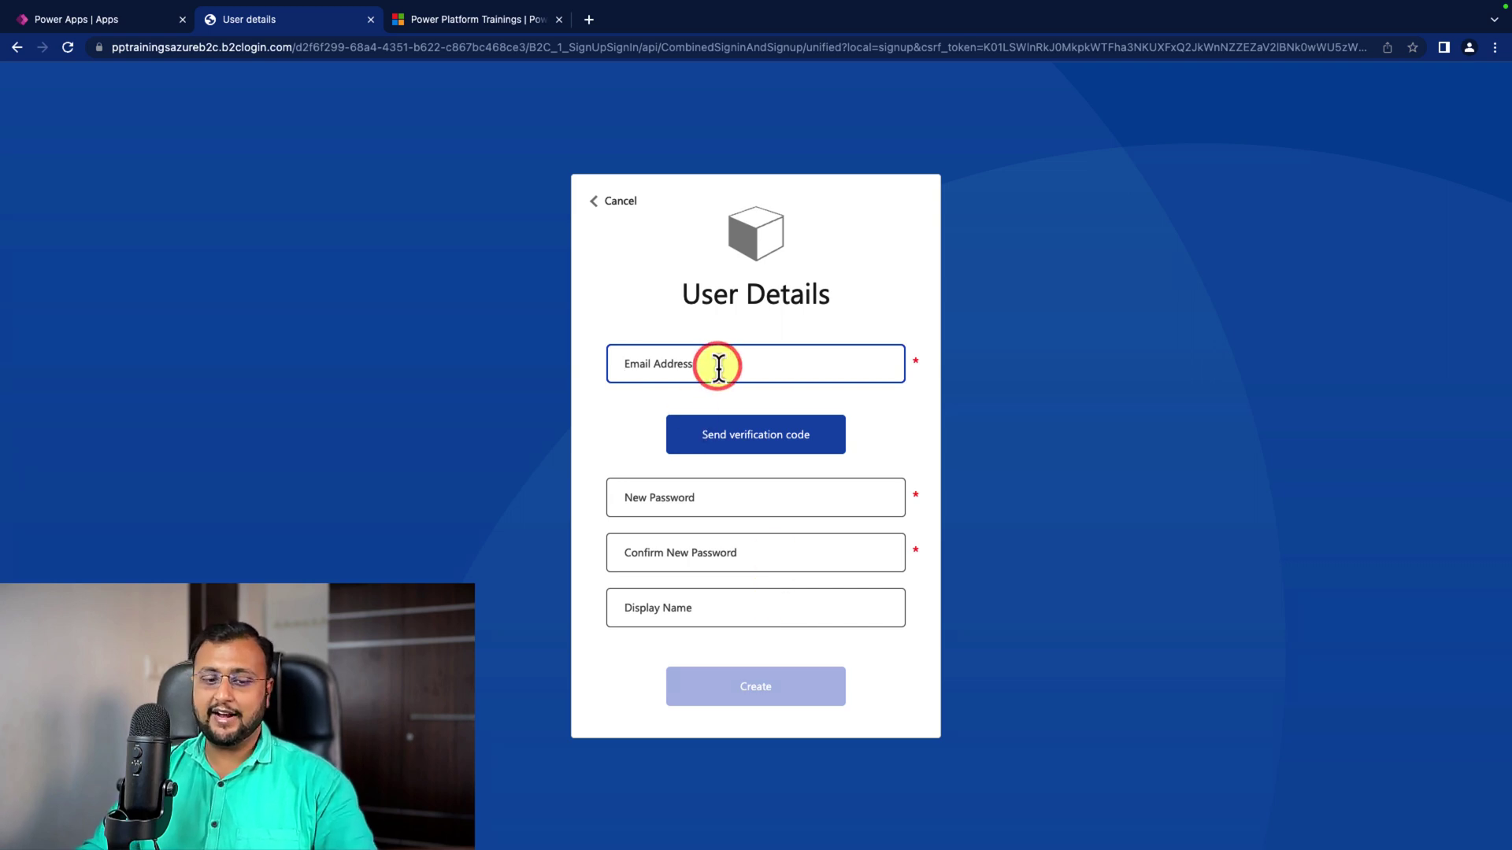
key(super+v)
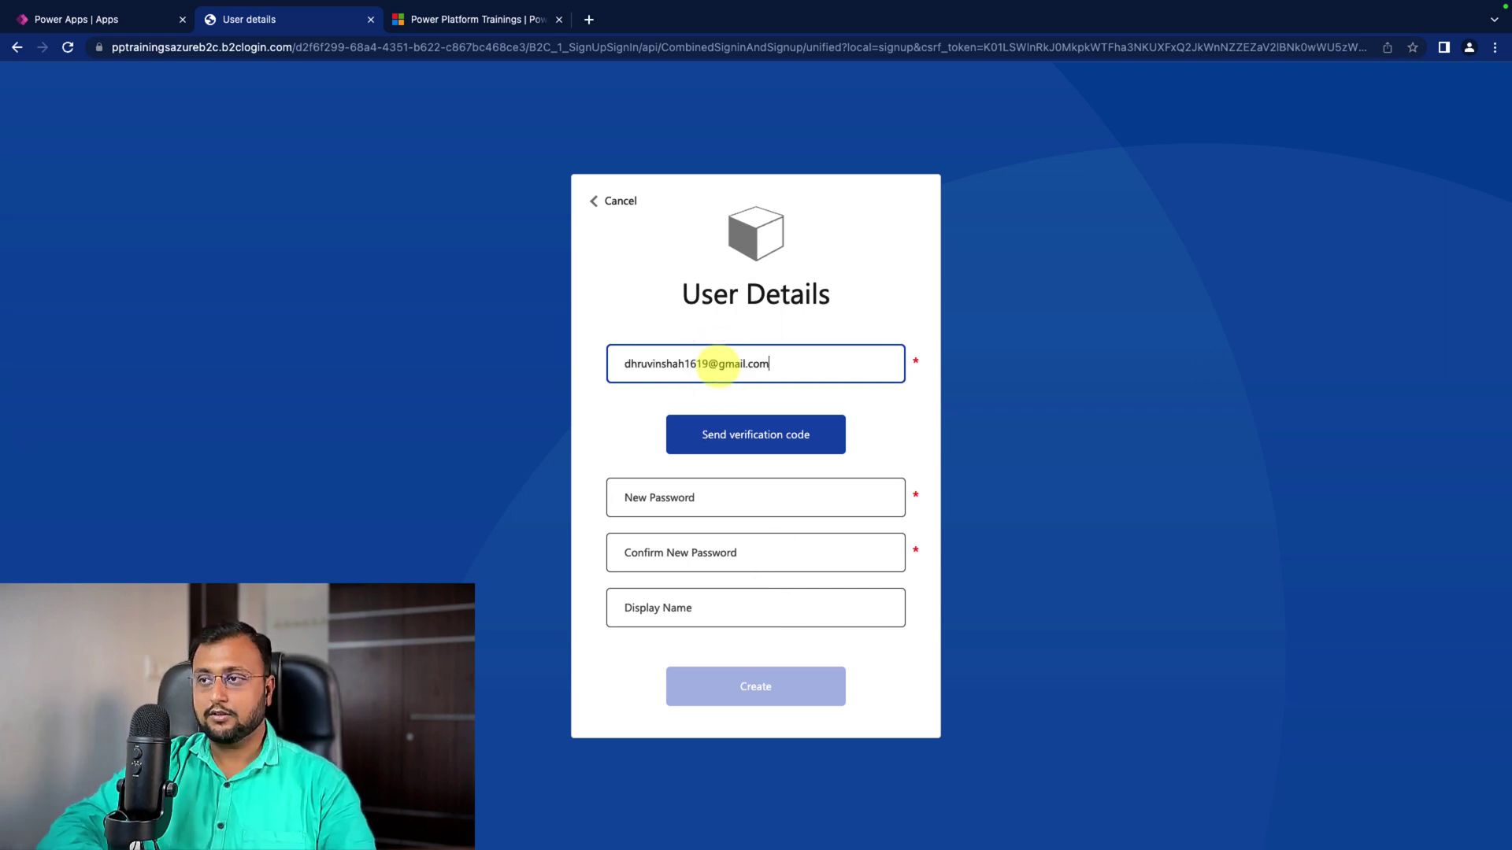
click(777, 441)
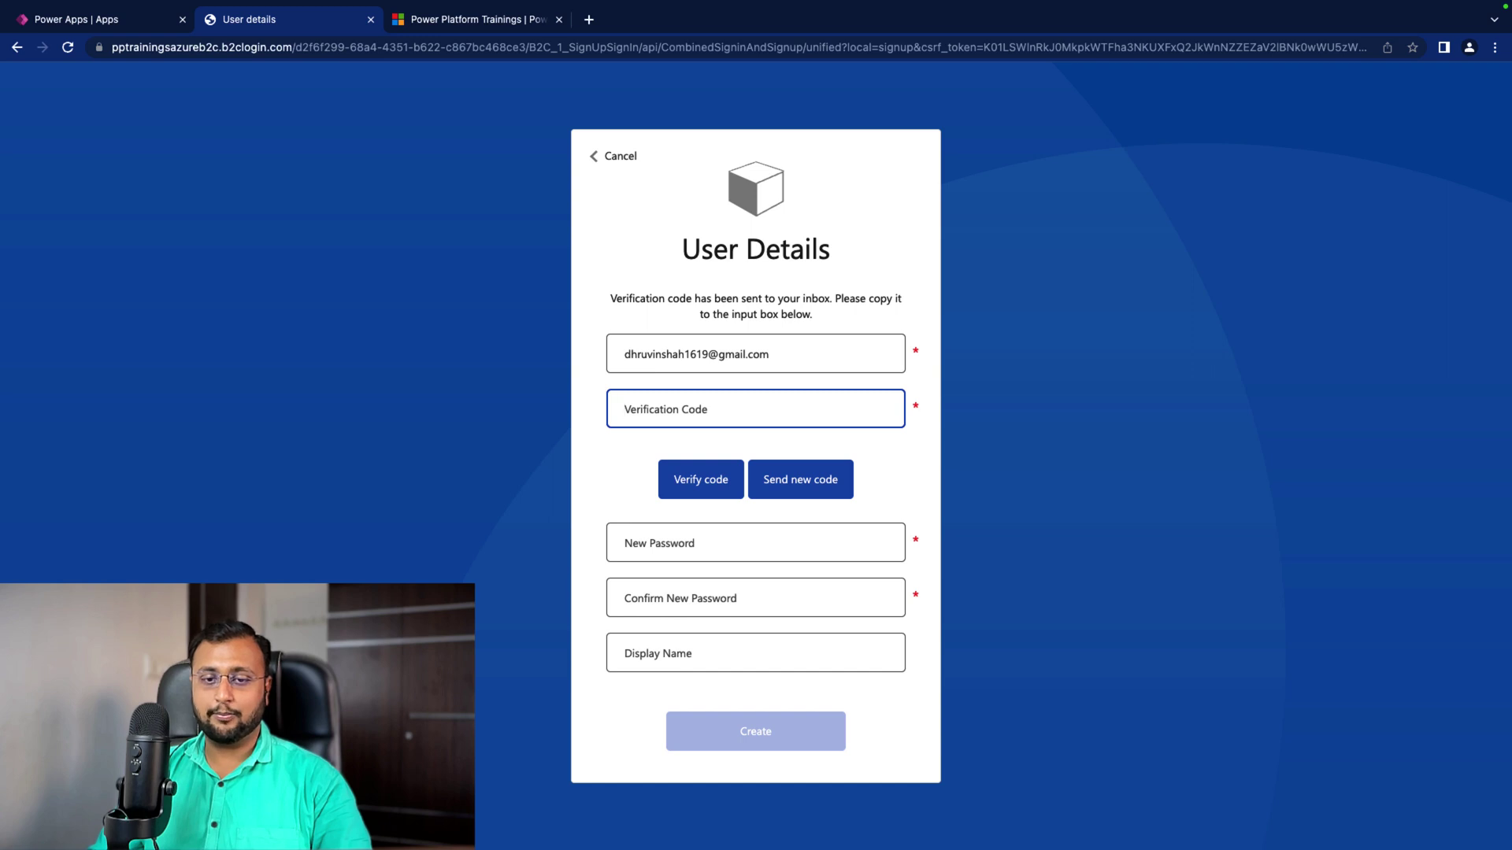
Copy the verification code from the e-mail in the Gmail inbox.
key(super+Tab)
click(1333, 253)
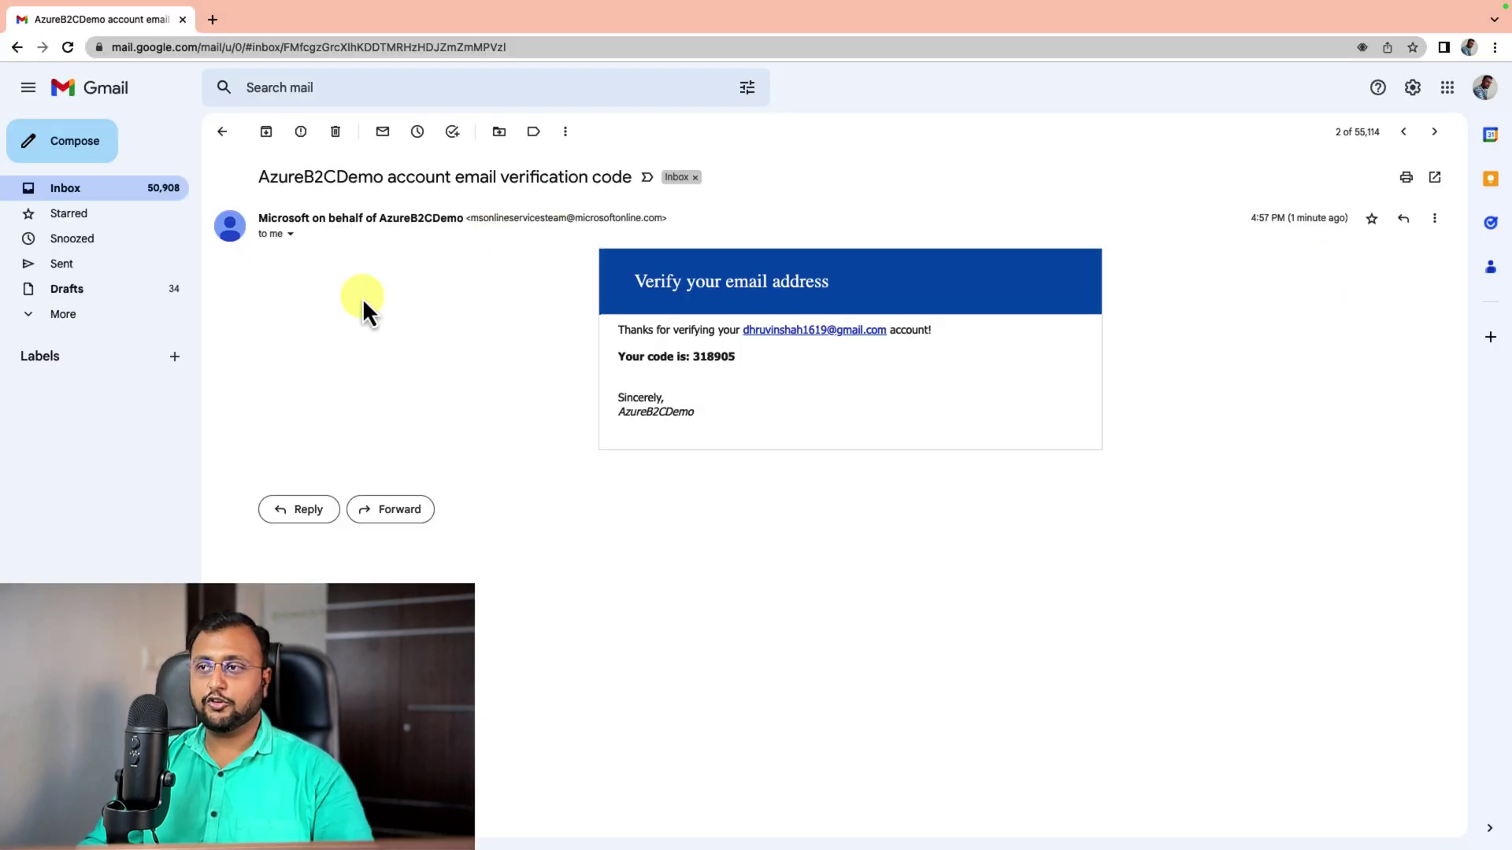
double_click(705, 357)
right_click(706, 359)
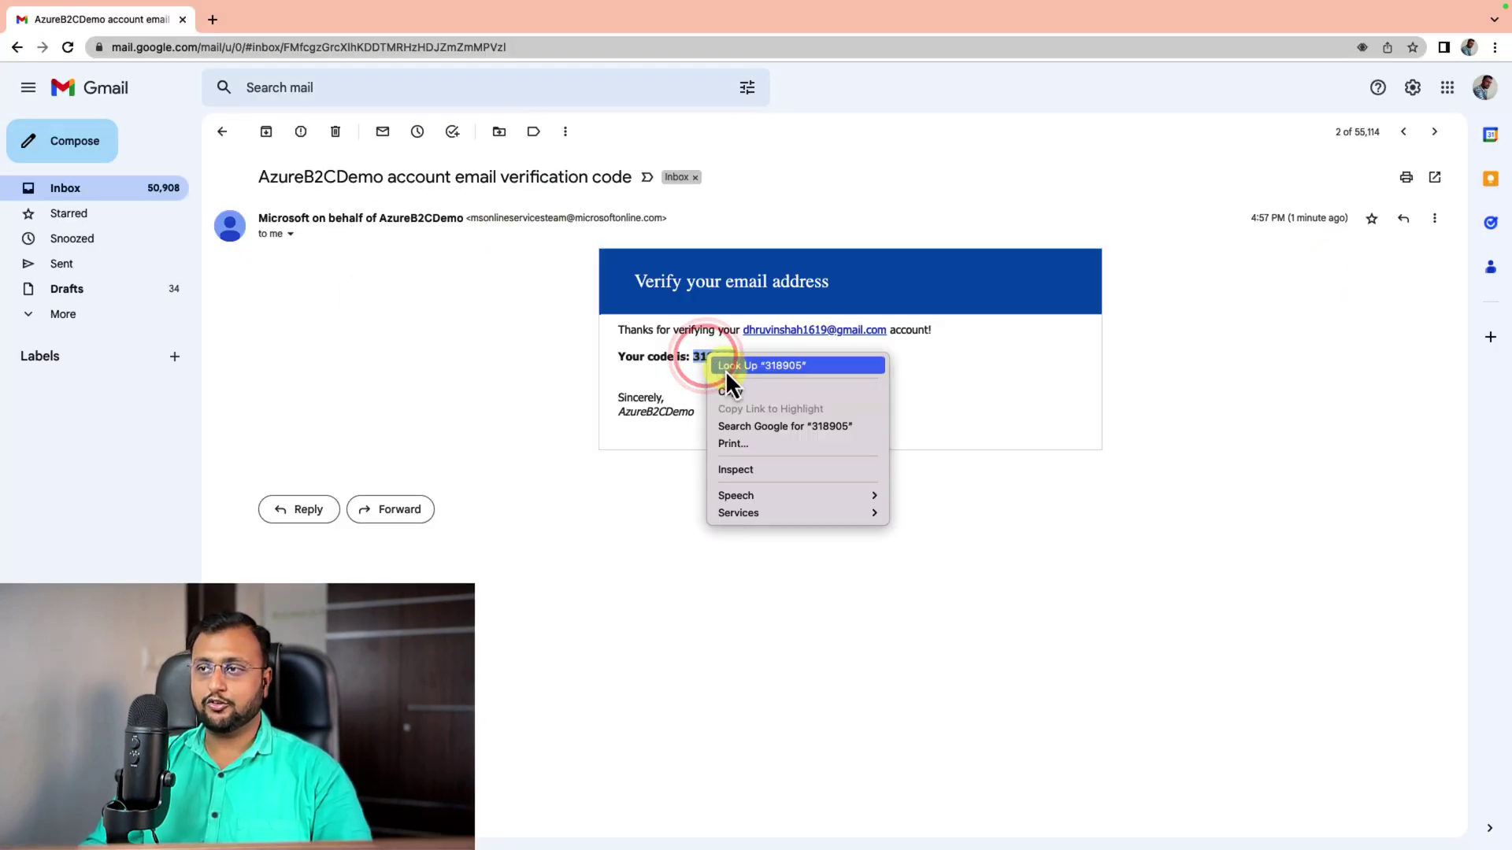
click(735, 389)
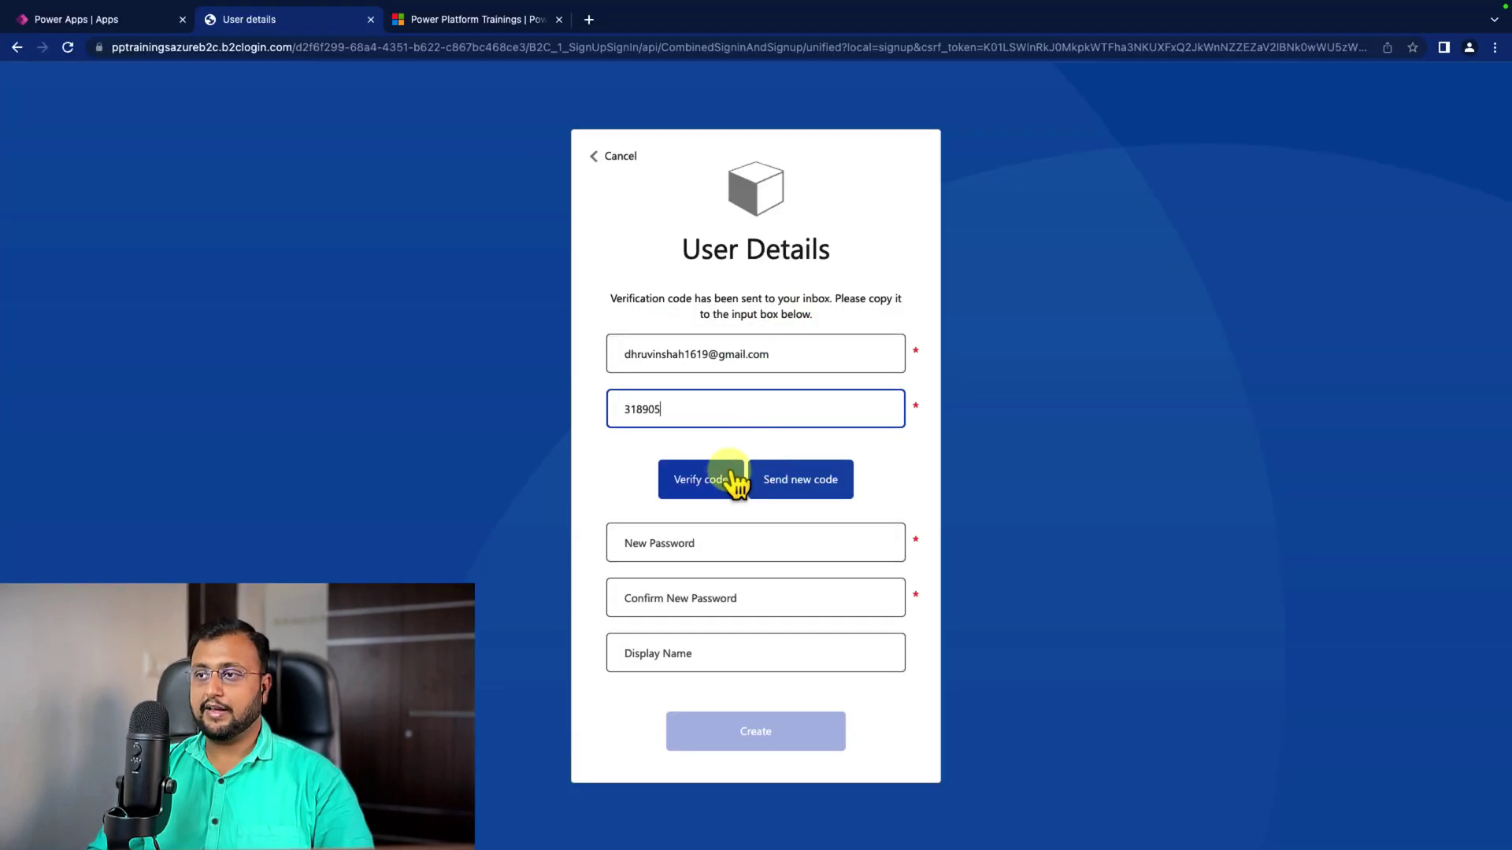
Verify the pasted code, enter a new password and the user's display name, and create the account.
click(716, 480)
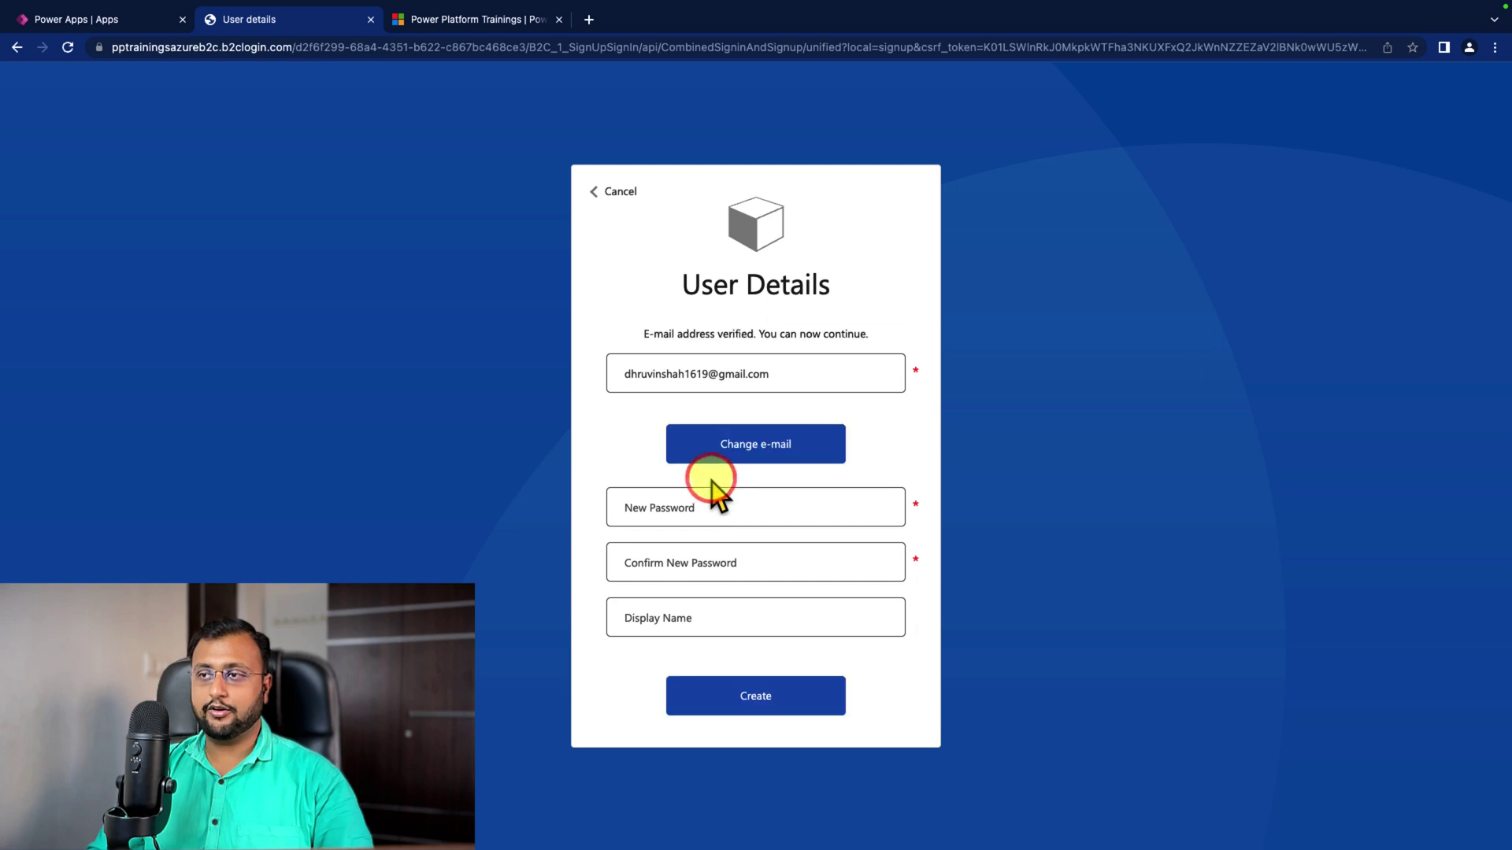
click(685, 516)
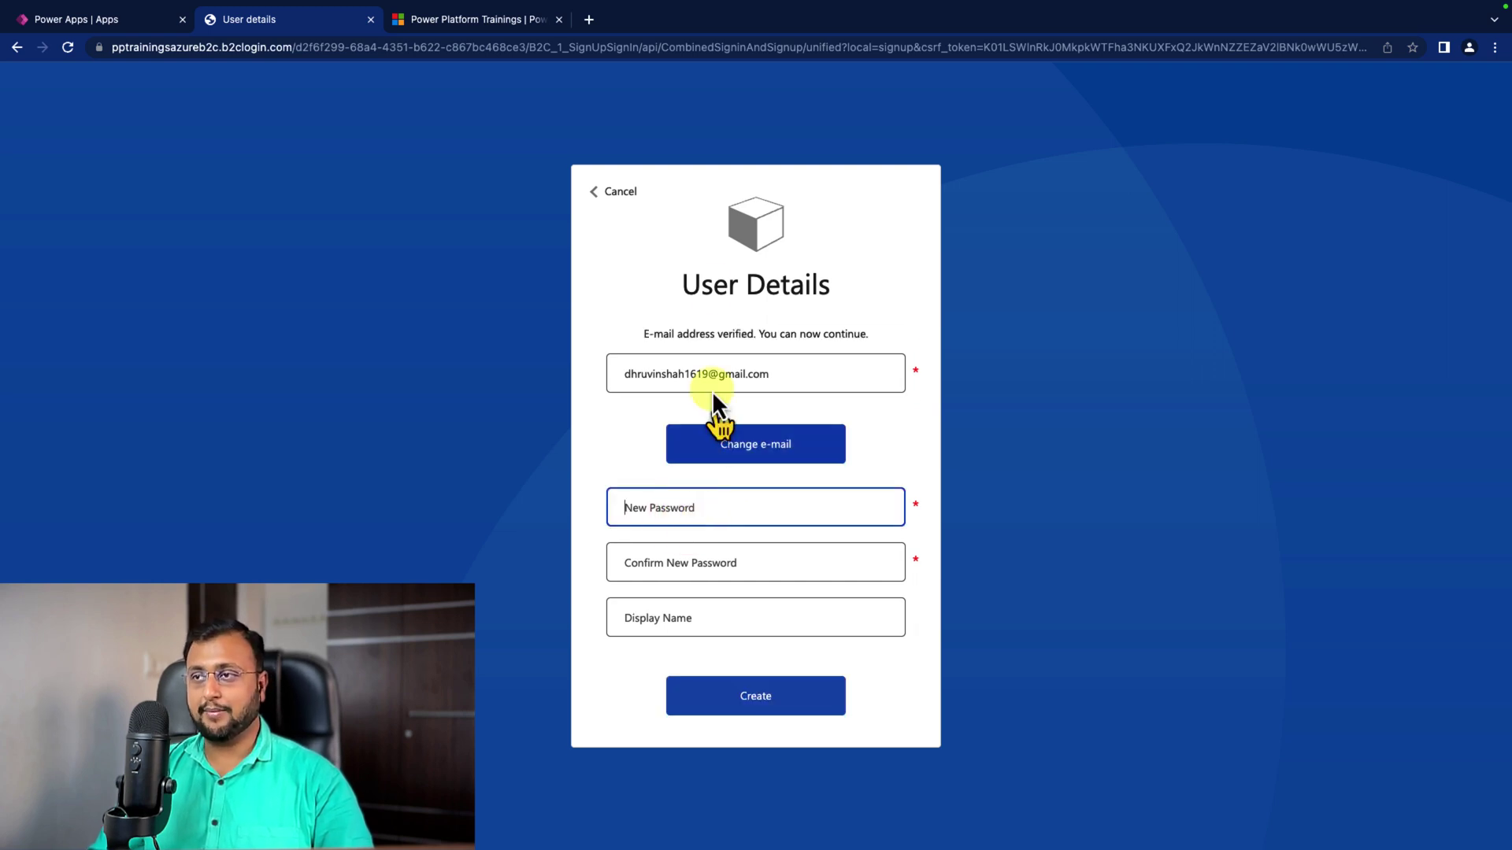
text(Pas)
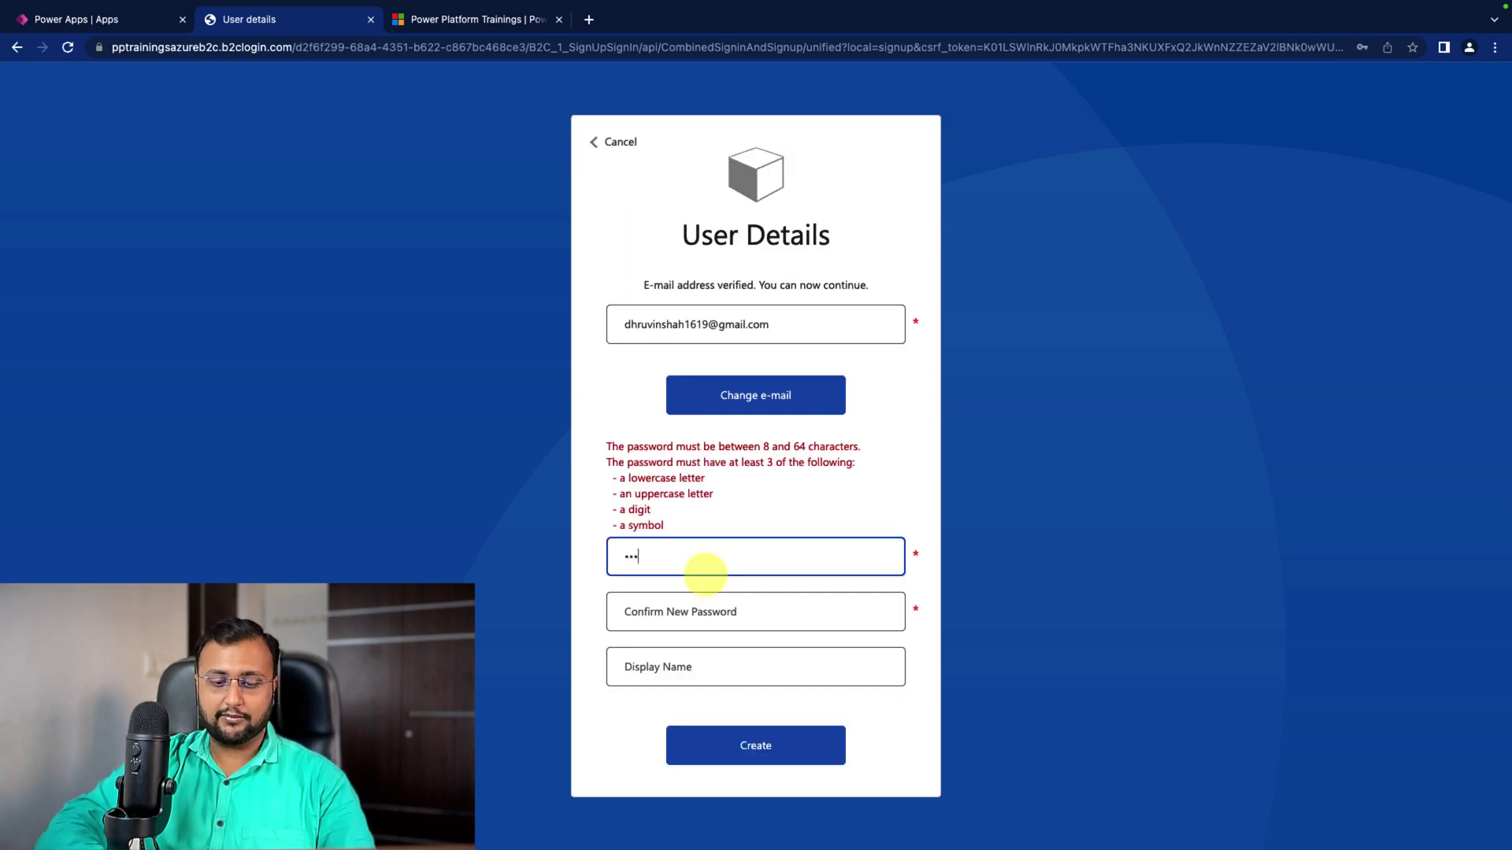
text(sw)
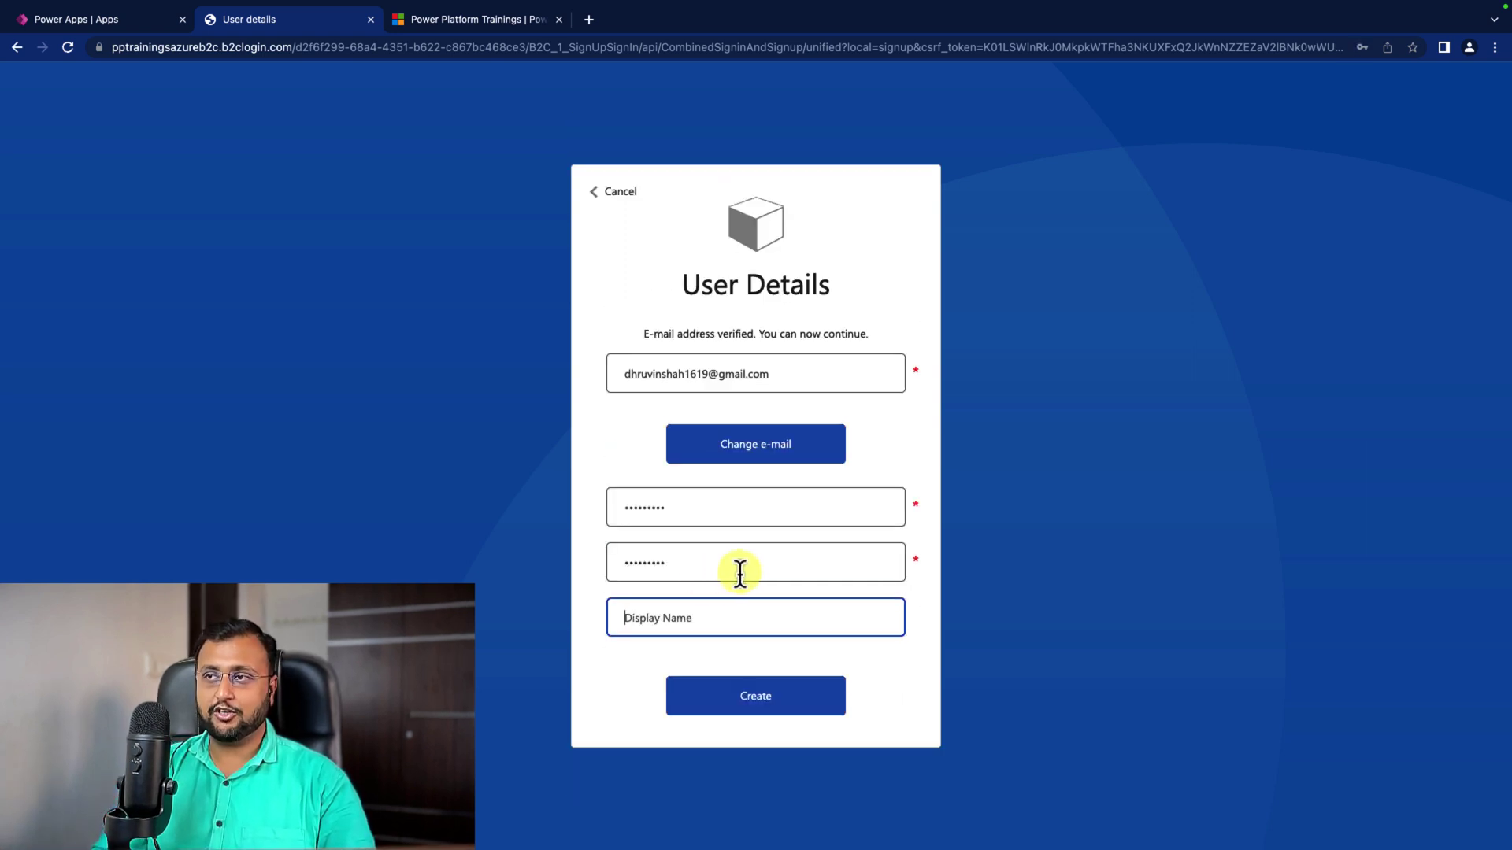
text(Dhruvin)
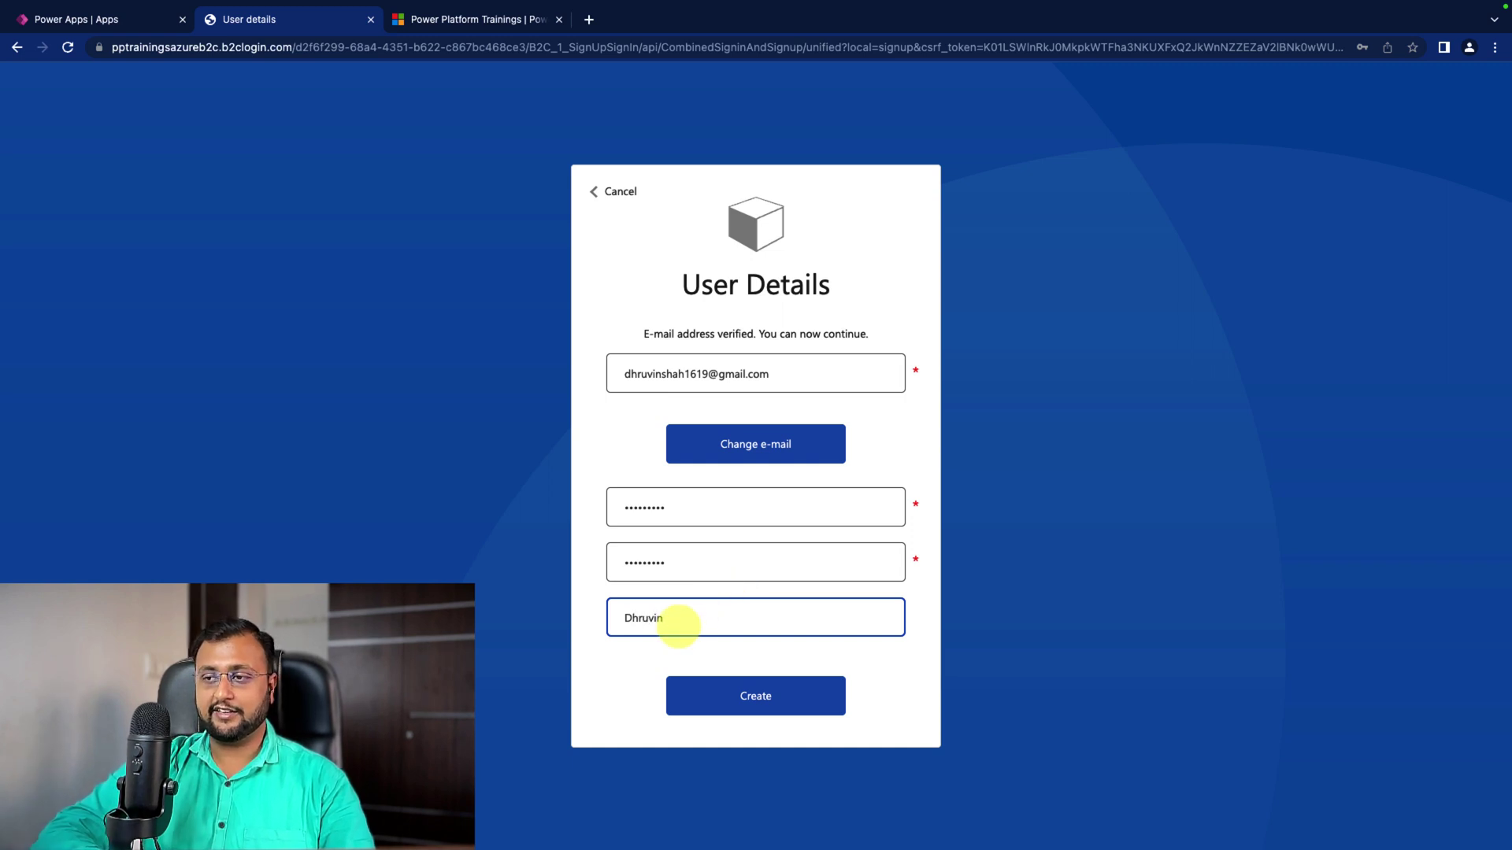
text( PPT)
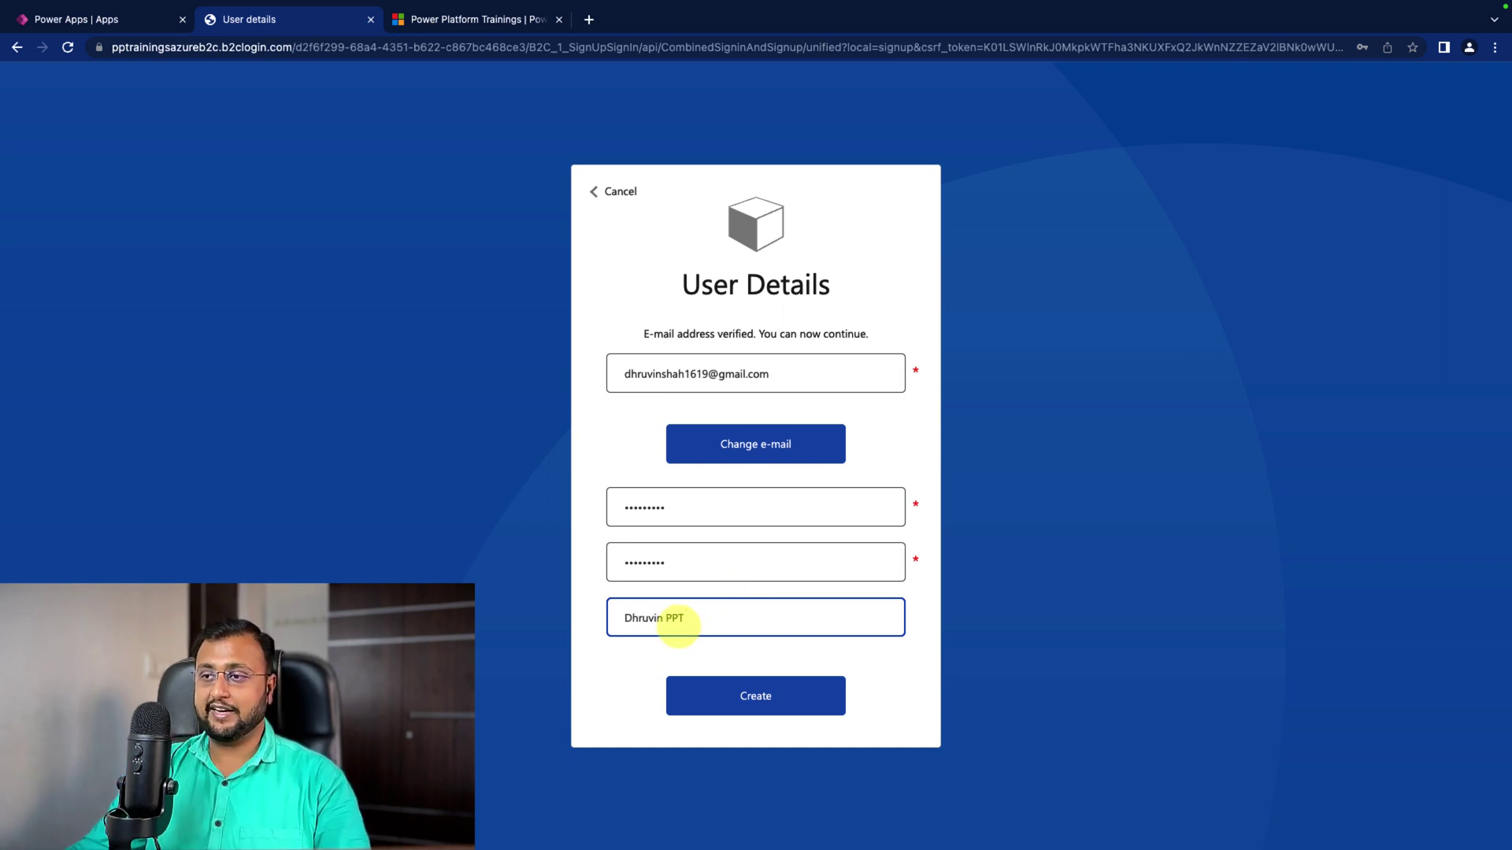
click(798, 699)
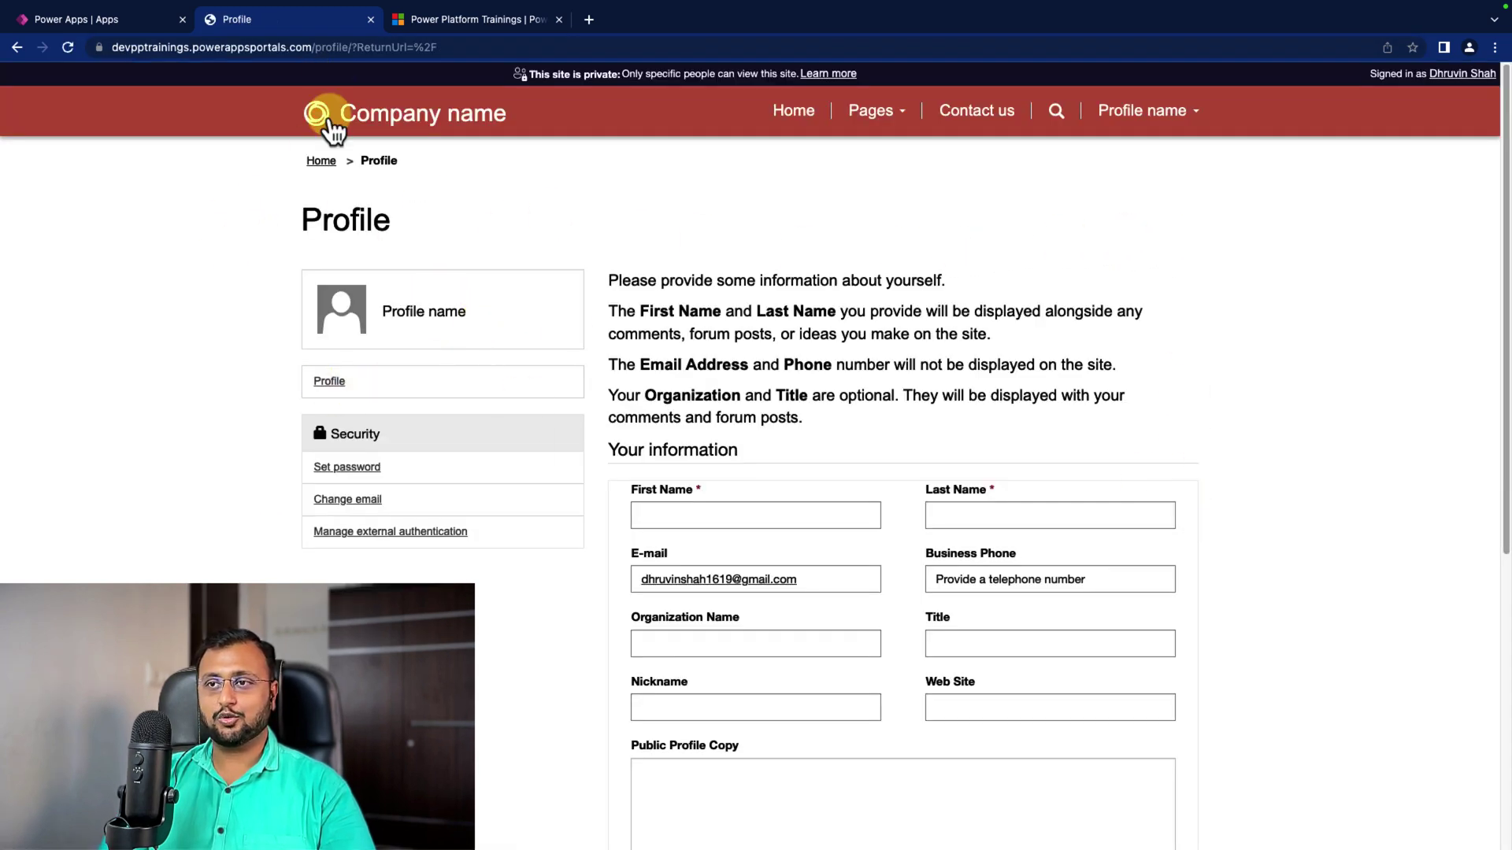
Enter the user's first name on the Profile page, correcting a typo.
scroll(725, 520, down, 2)
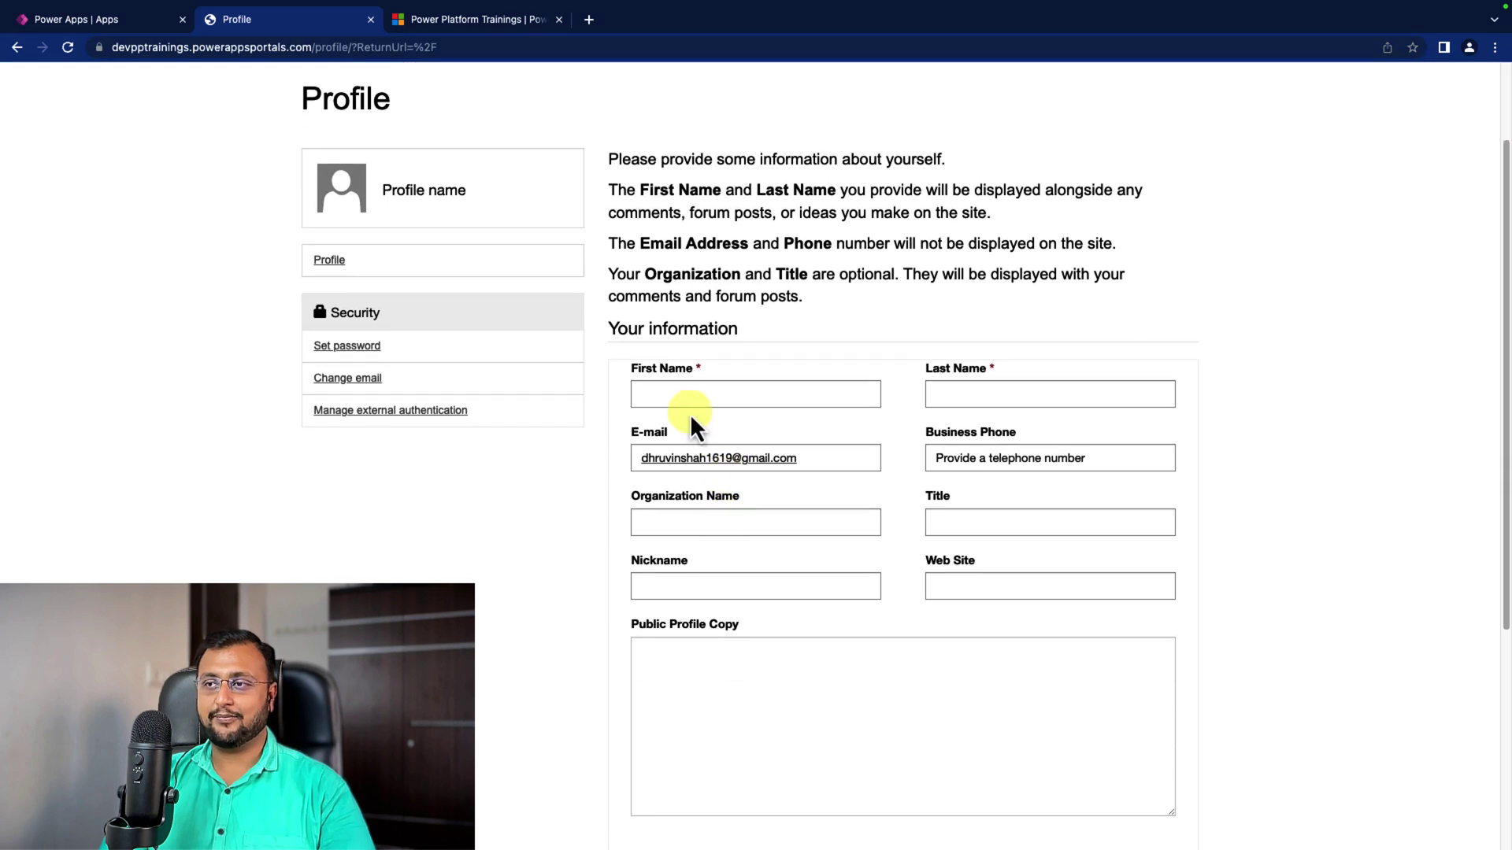
click(692, 393)
text(dh)
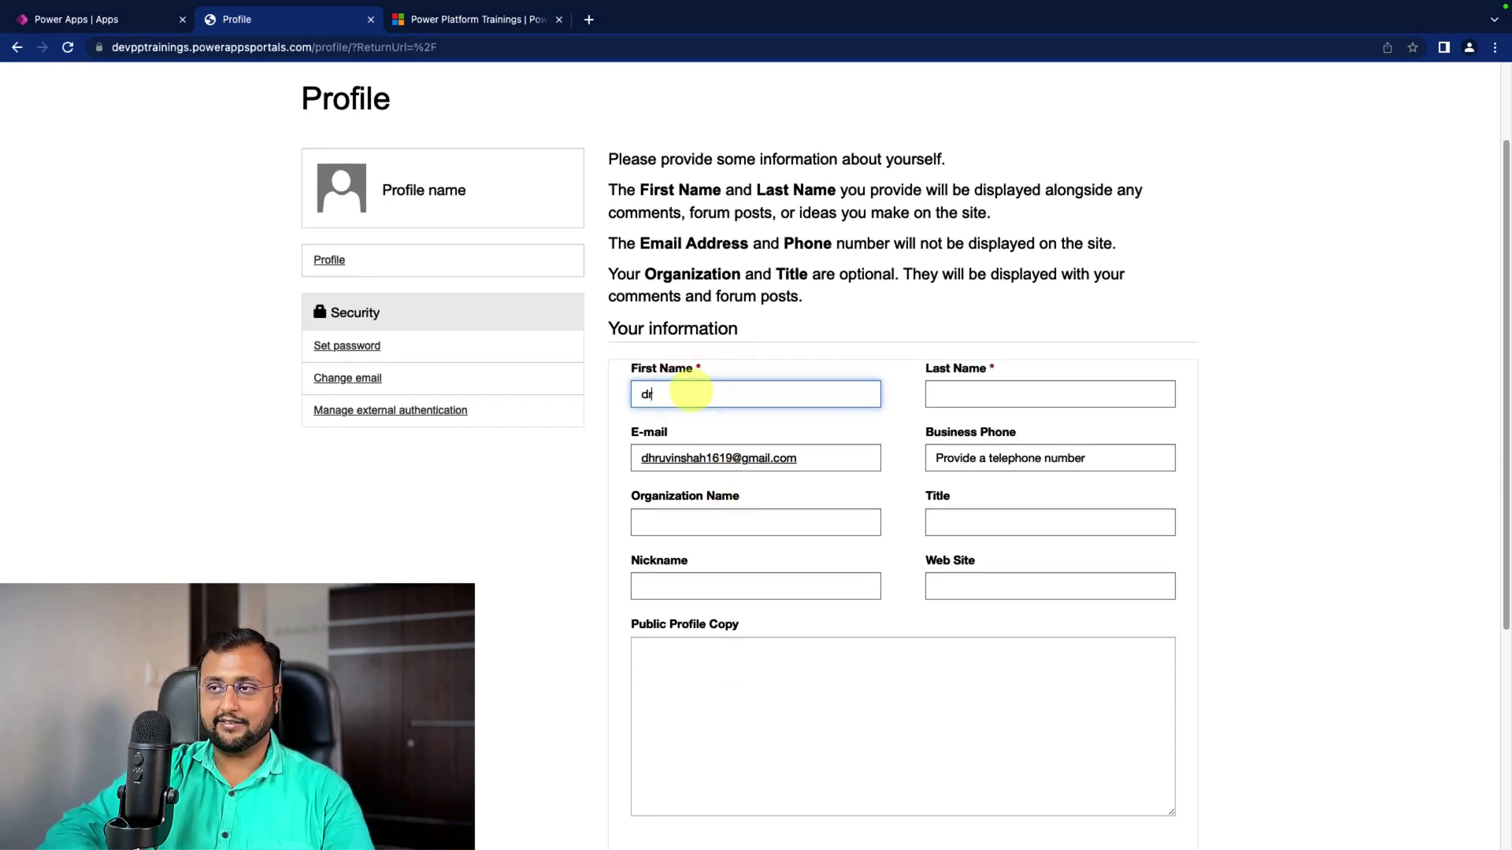
key(BackSpace)
key(BackSpace)
text(Dhruvu)
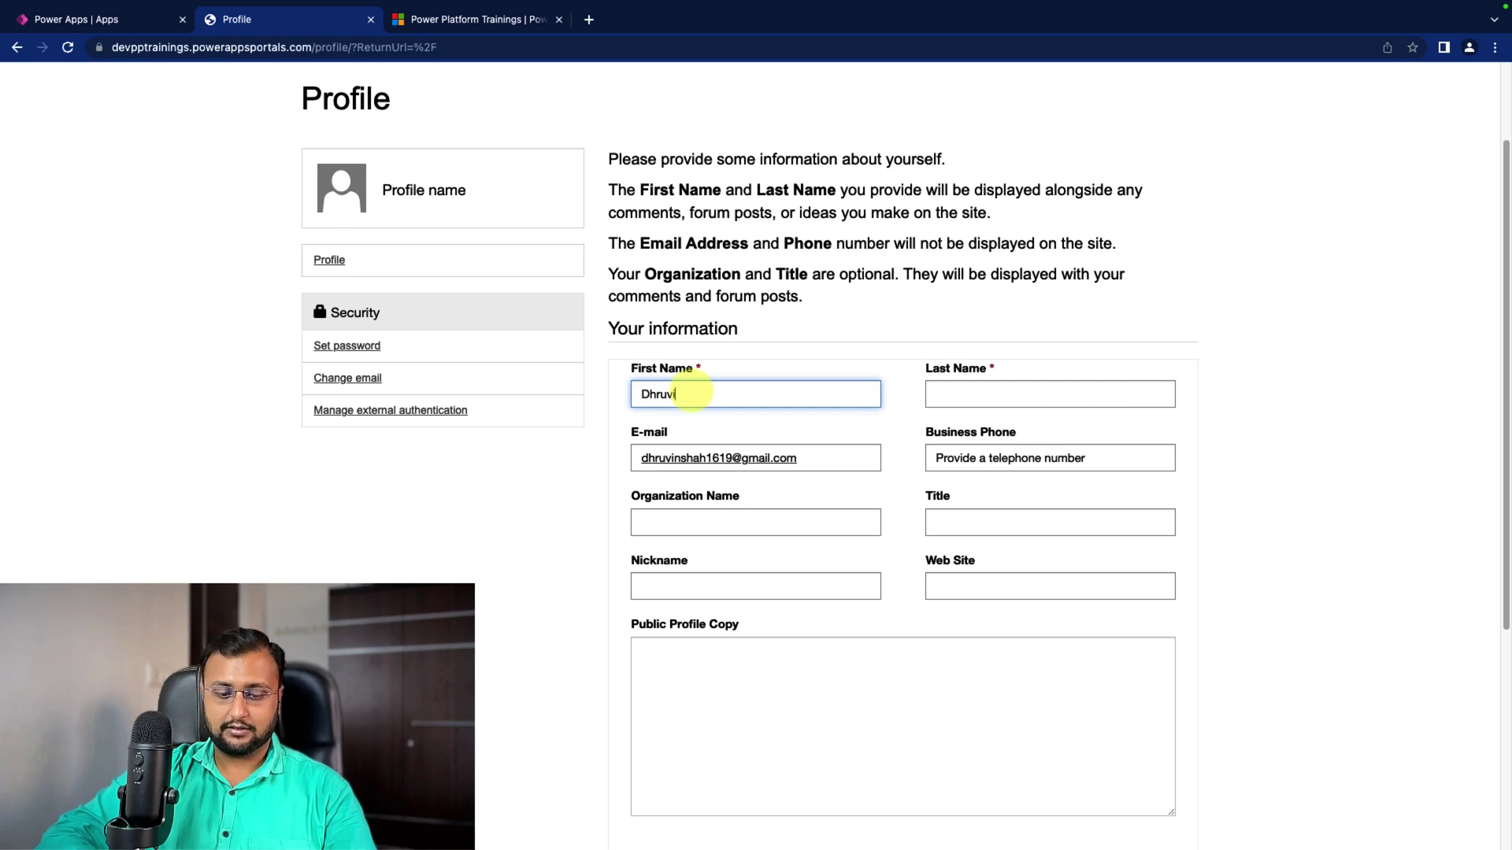
text(n)
key(Tab)
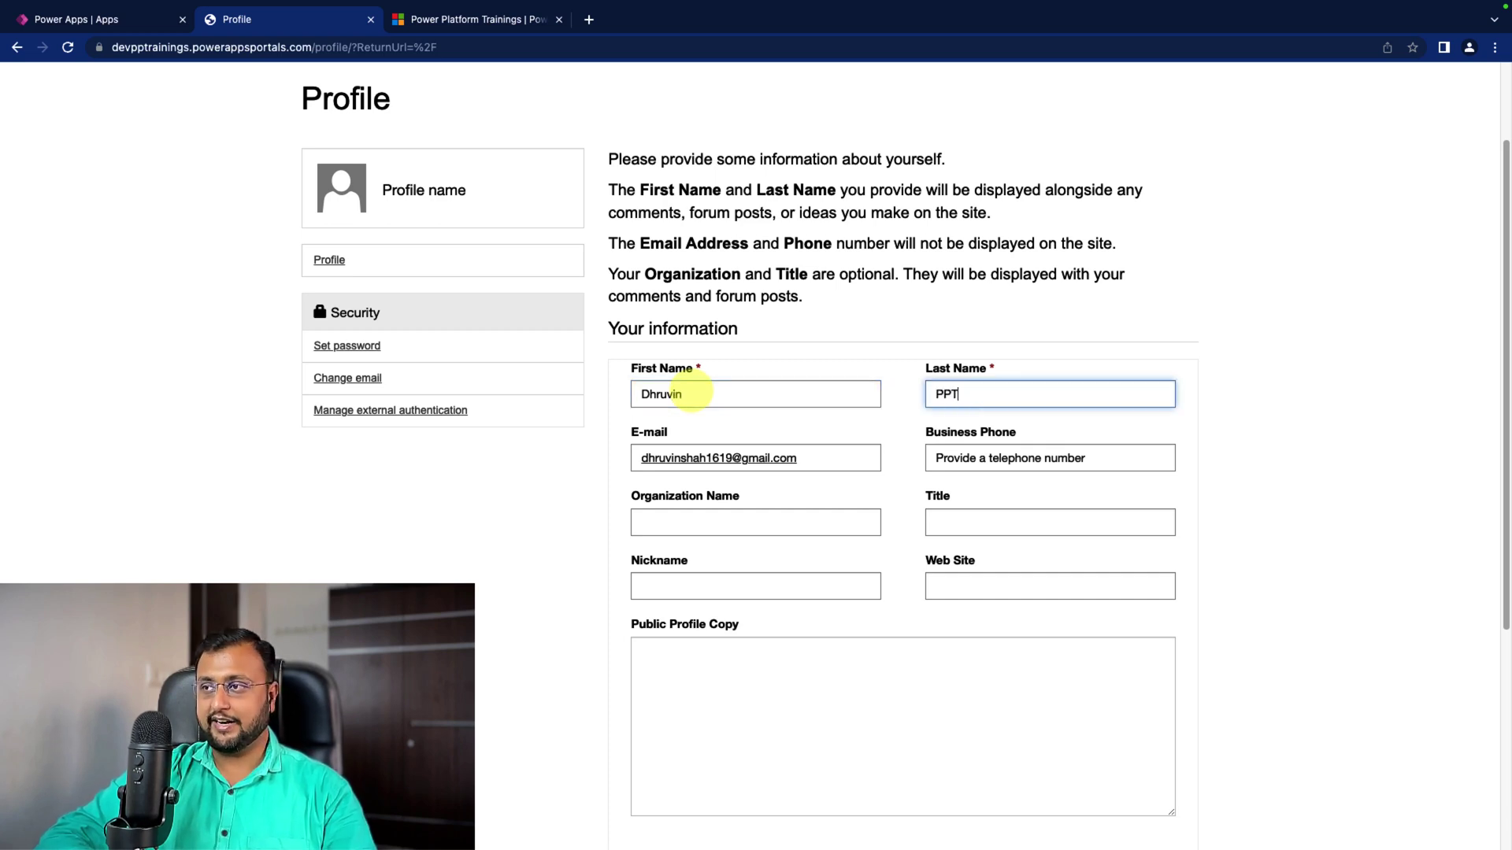
Fill organization PPT, title Mr. and a nickname, then update the profile.
click(692, 521)
text(PPT)
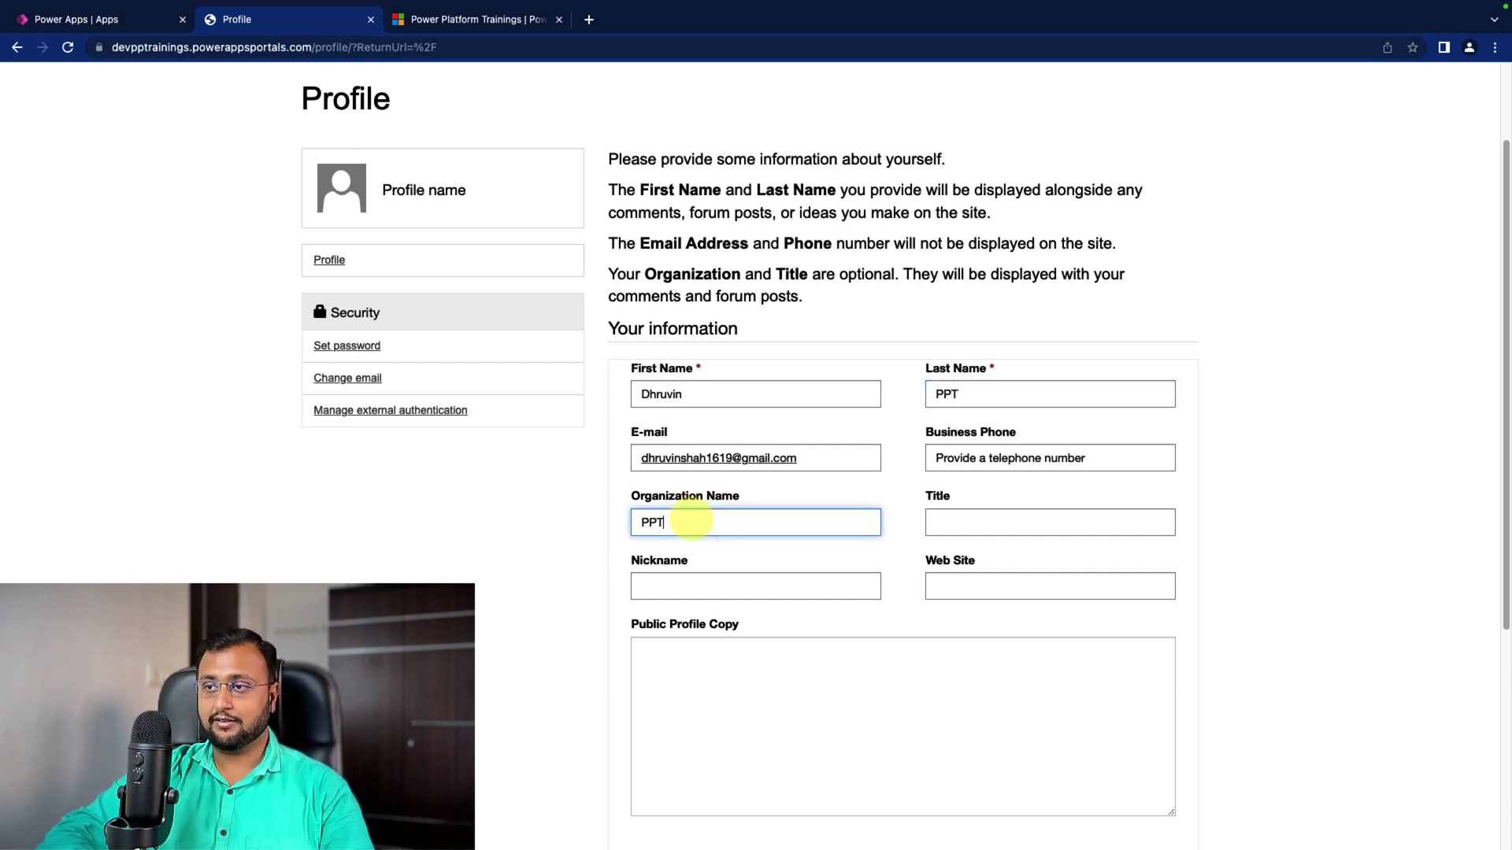
key(Tab)
text(Mr)
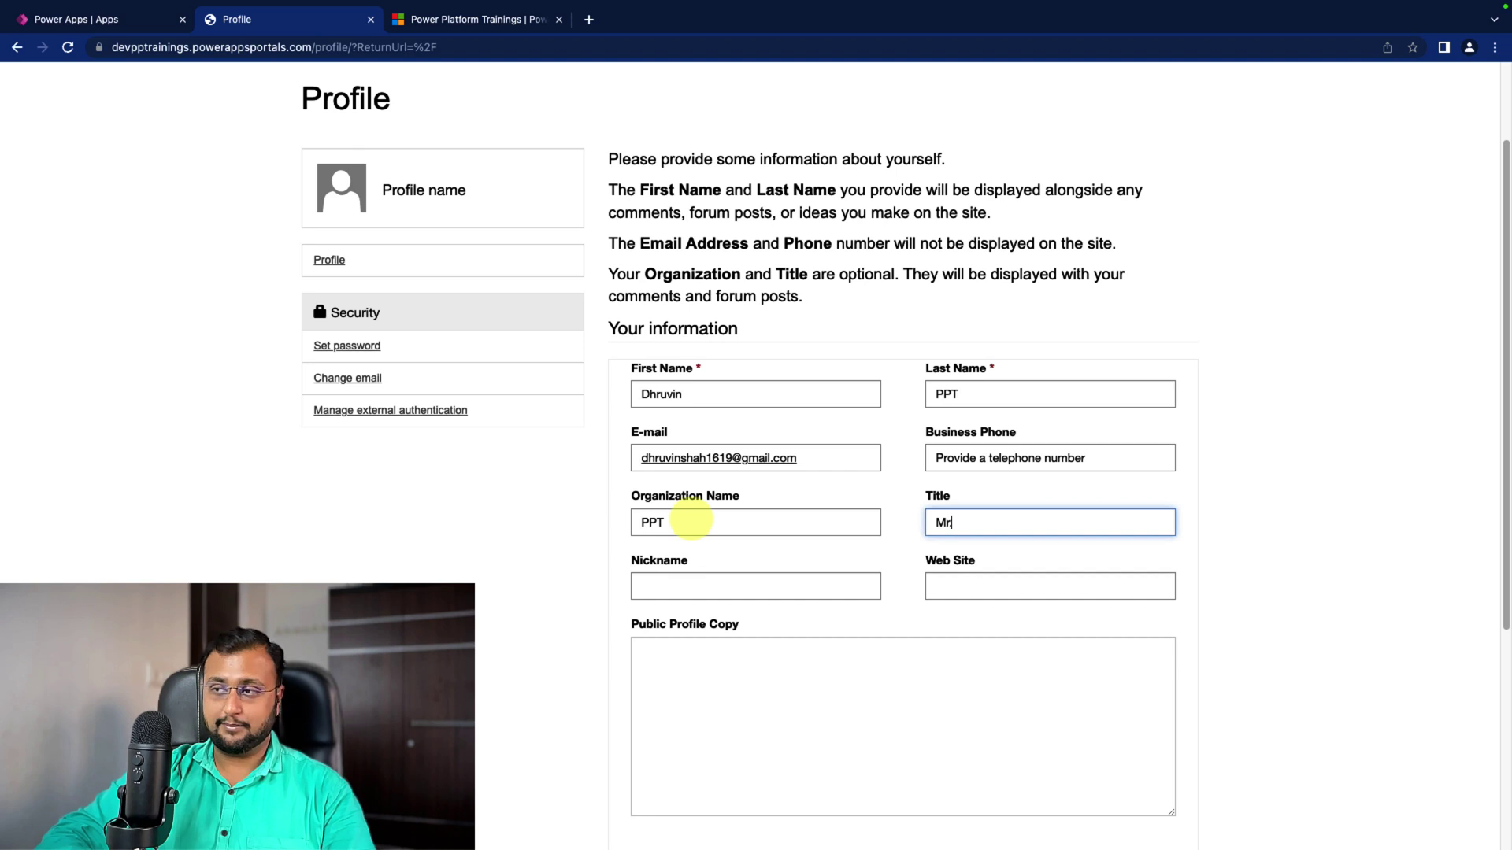
text(.)
key(Tab)
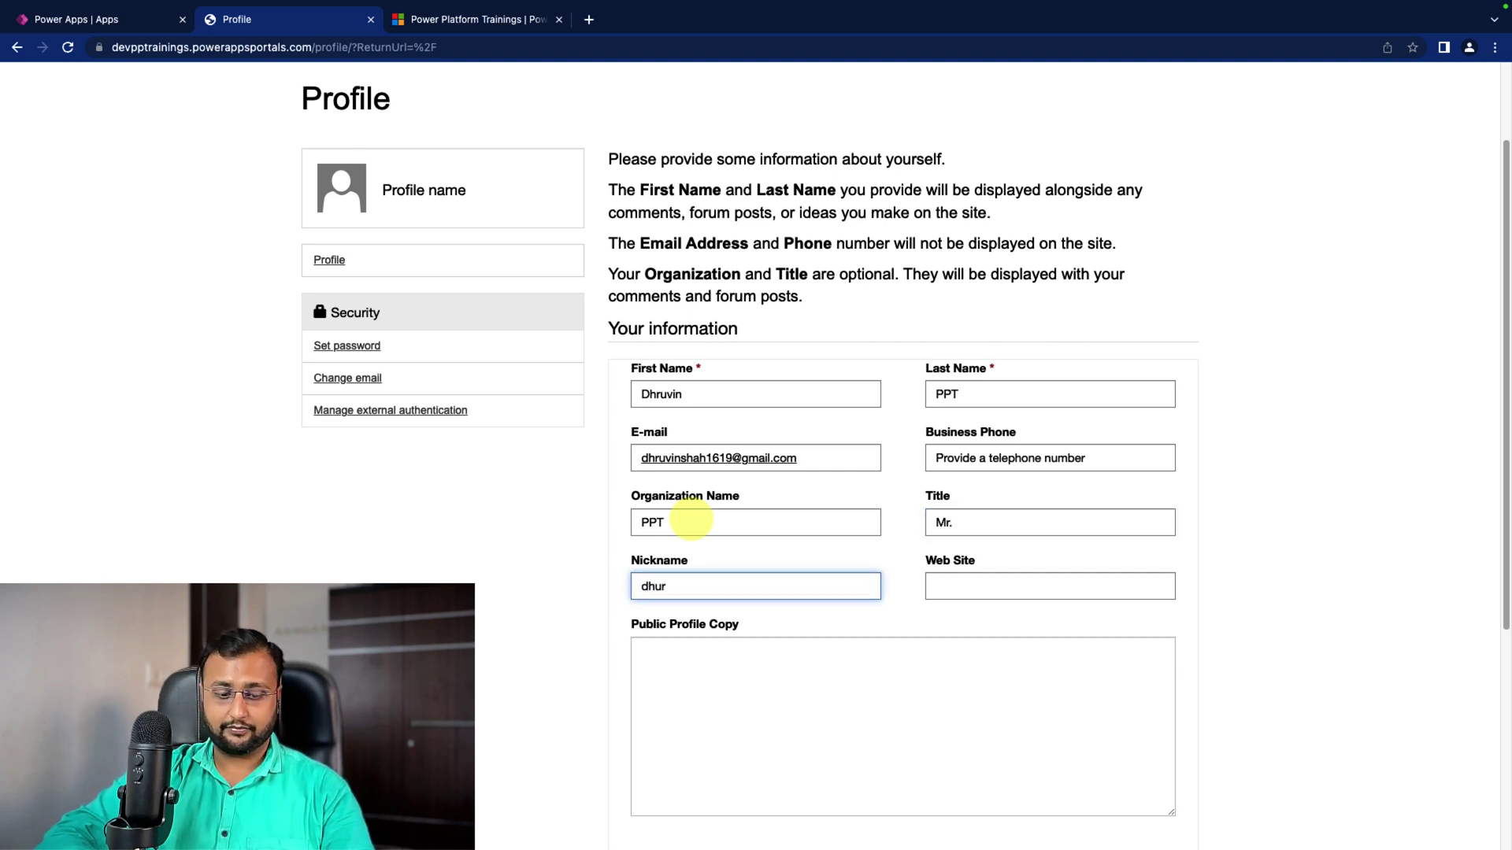
text(dhurv)
key(Tab)
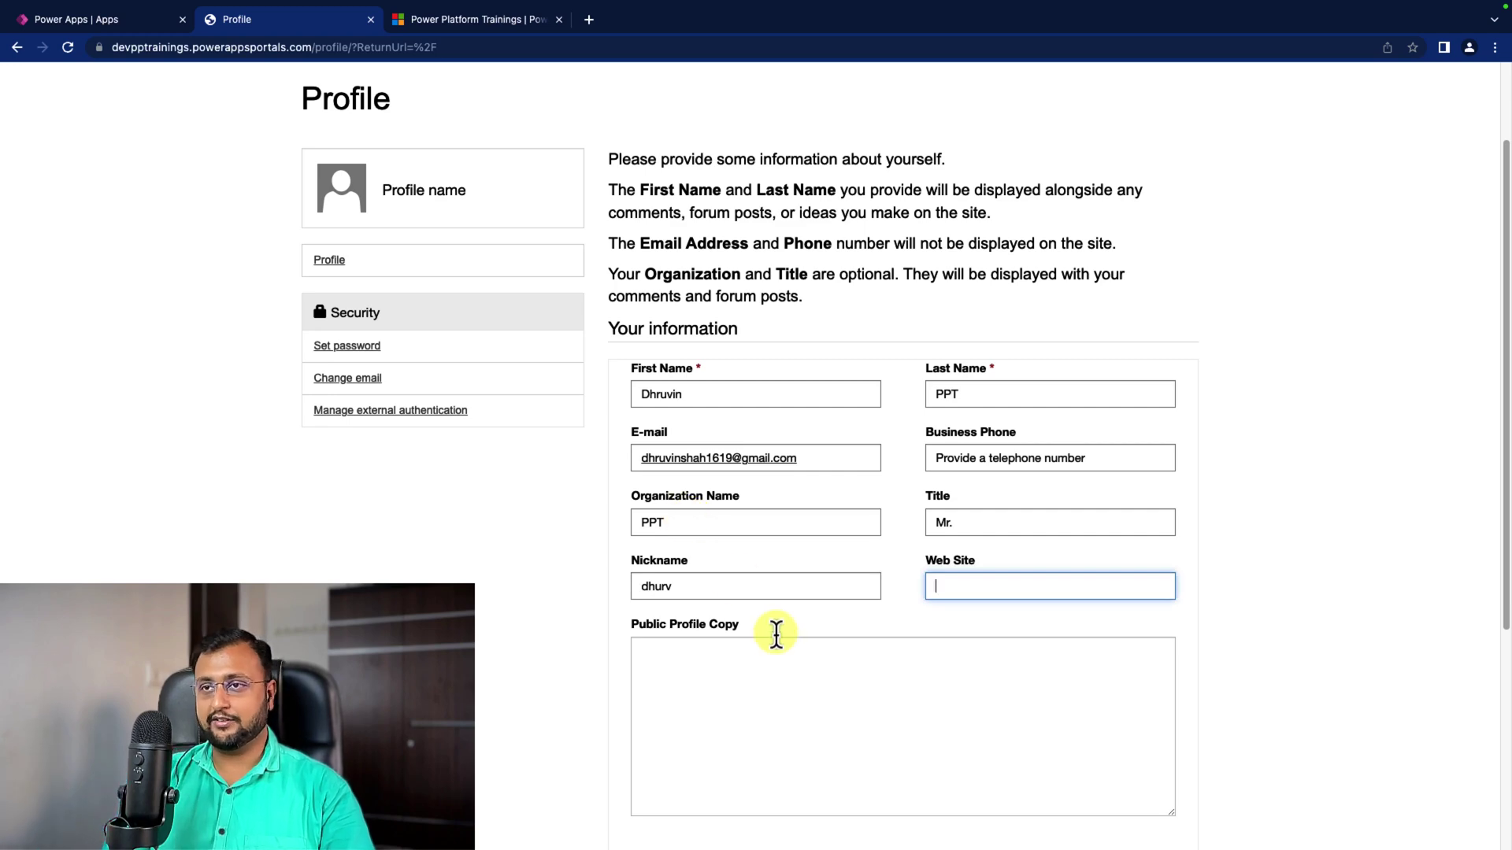
scroll(773, 634, down, 4)
click(652, 754)
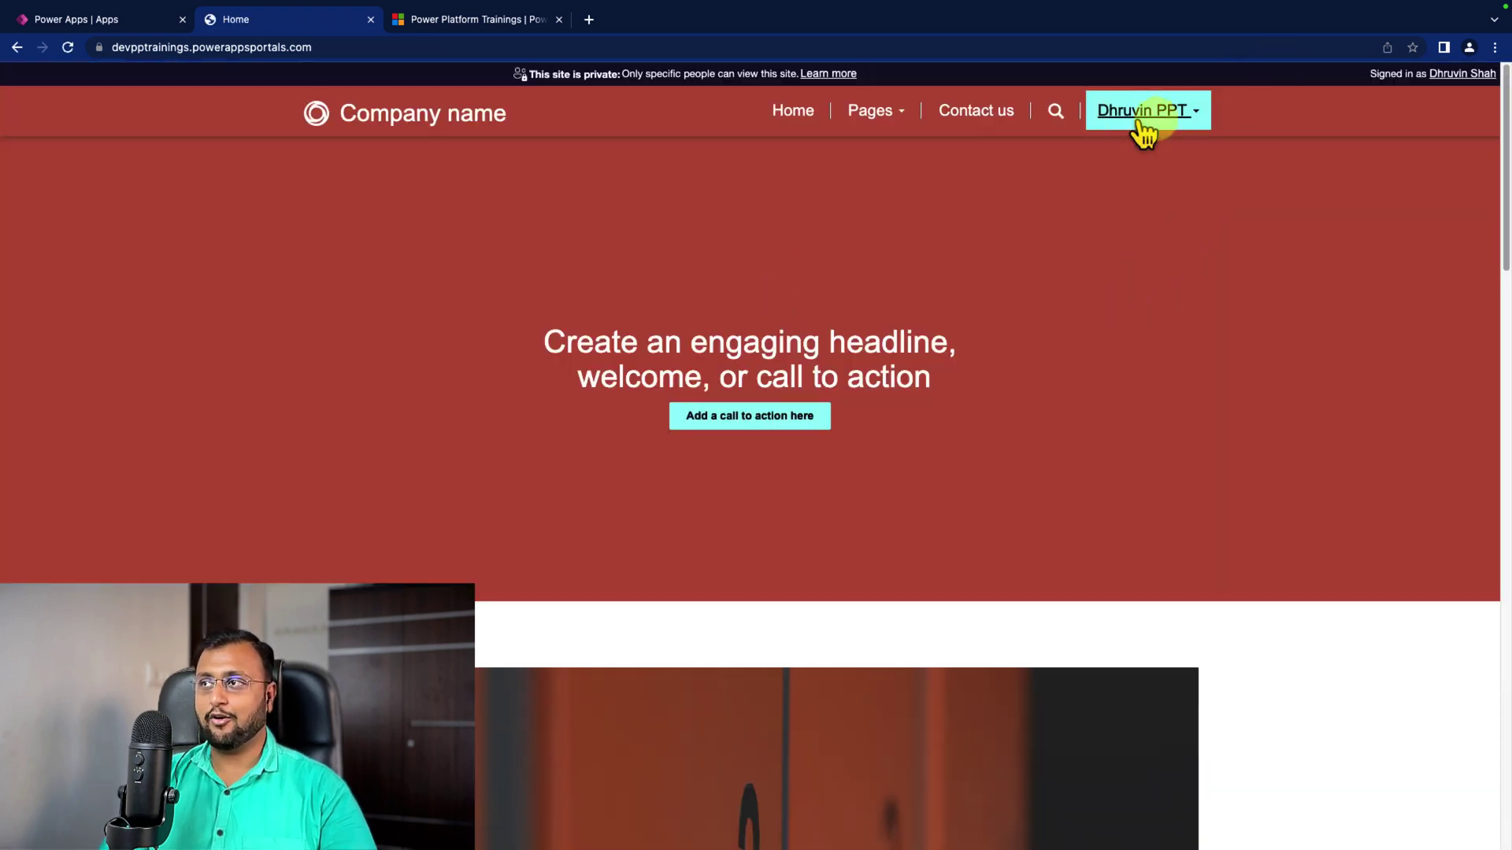
Sign out, then sign back in through Azure AD B2C with the new user's e-mail and password.
click(1193, 126)
click(1150, 192)
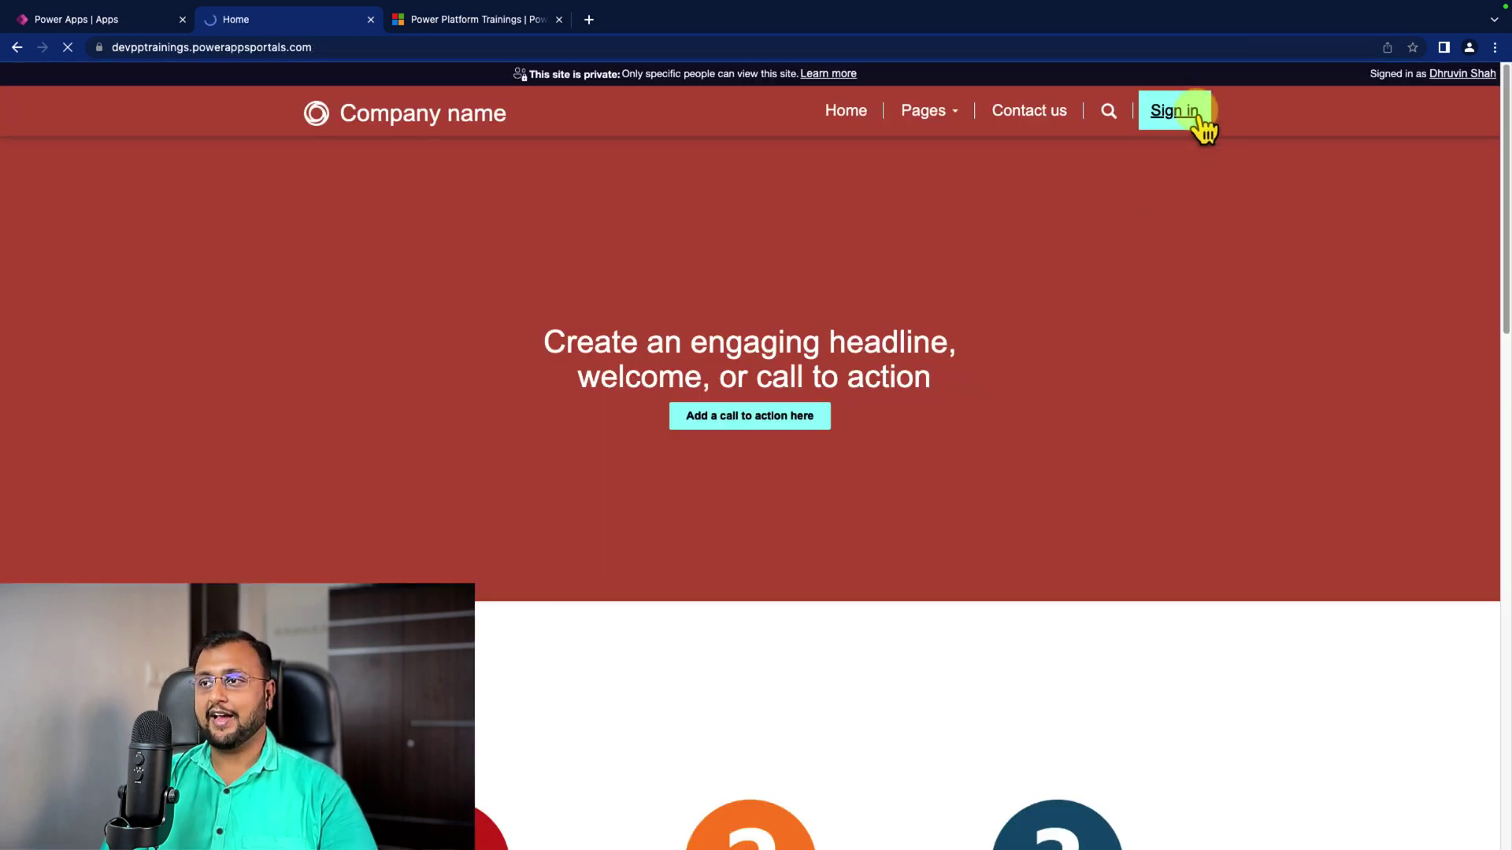
click(1192, 120)
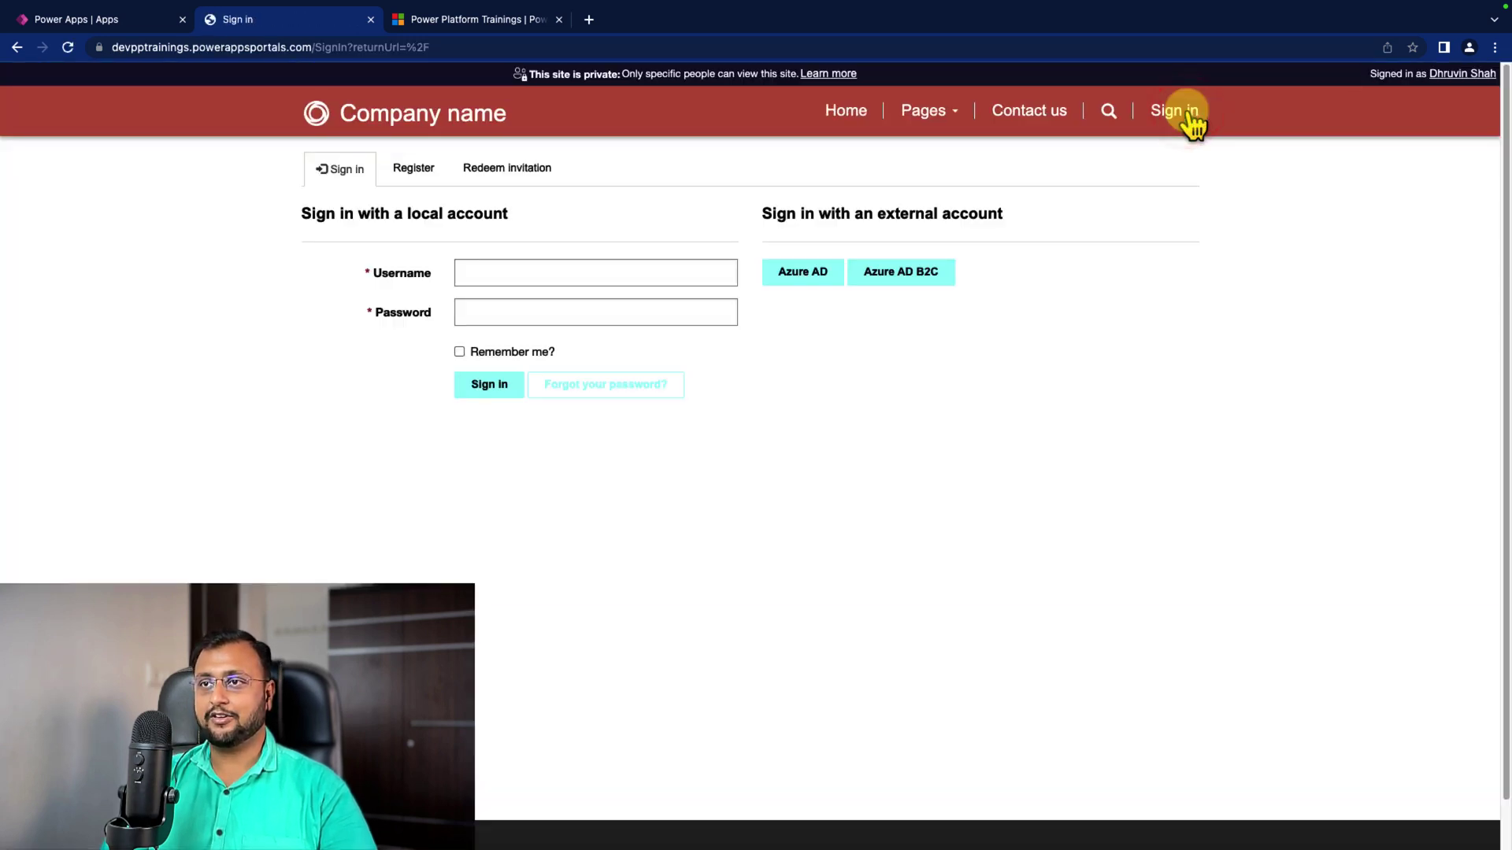
click(923, 279)
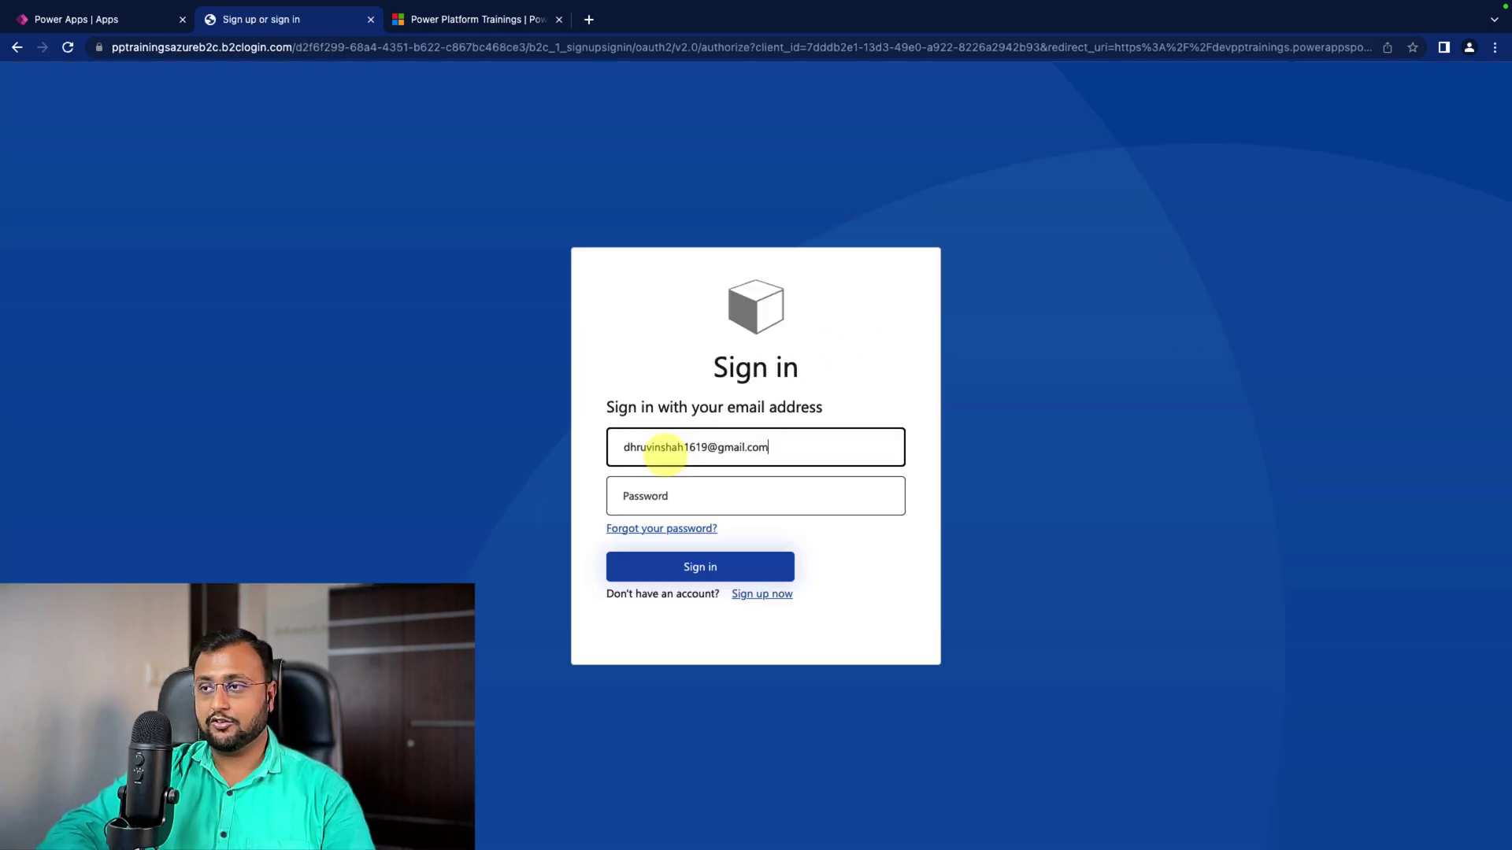
key(Tab)
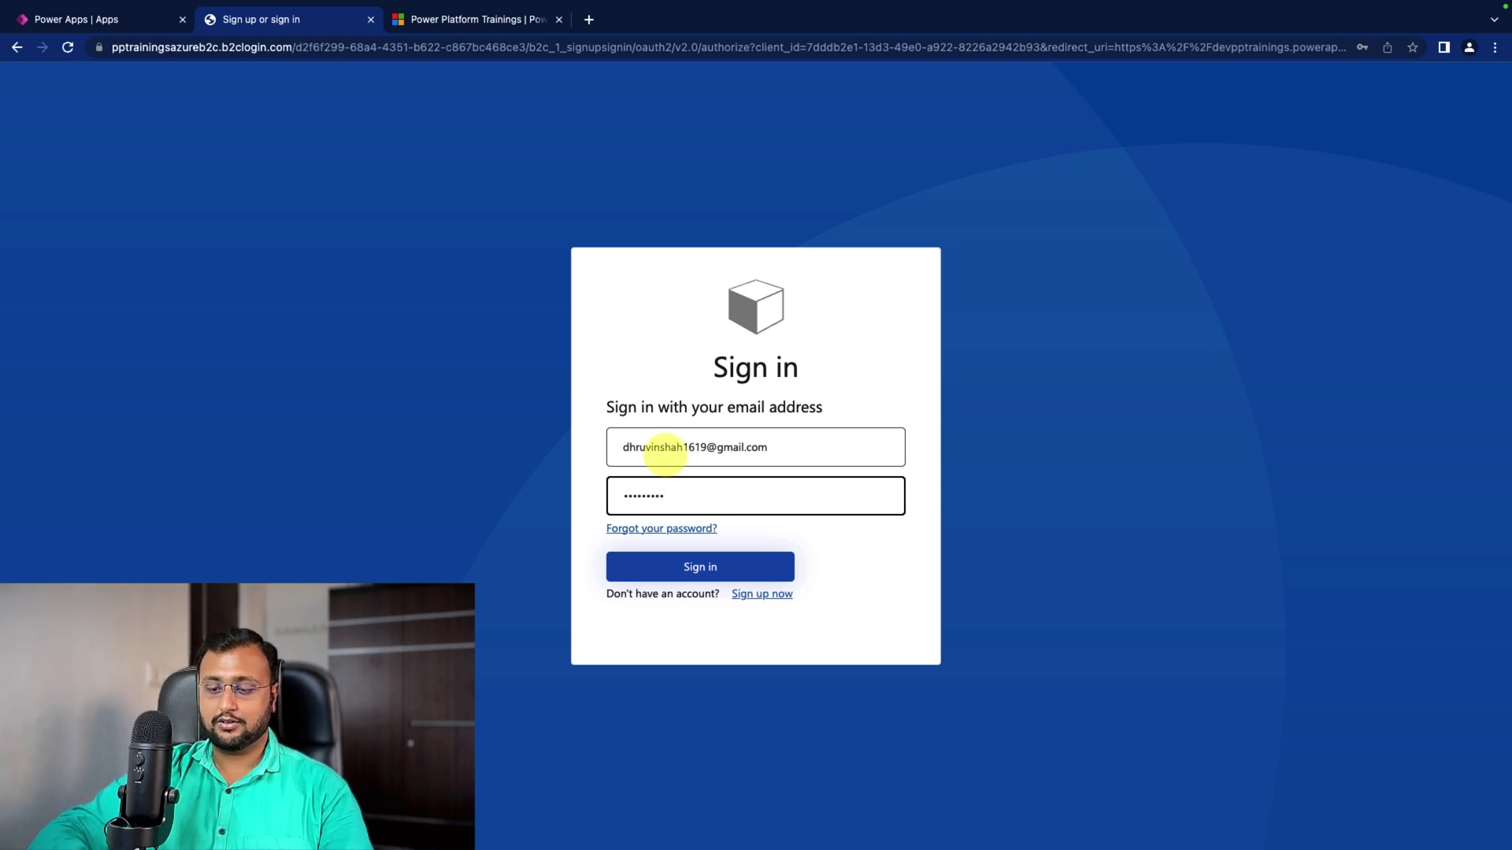
key(Return)
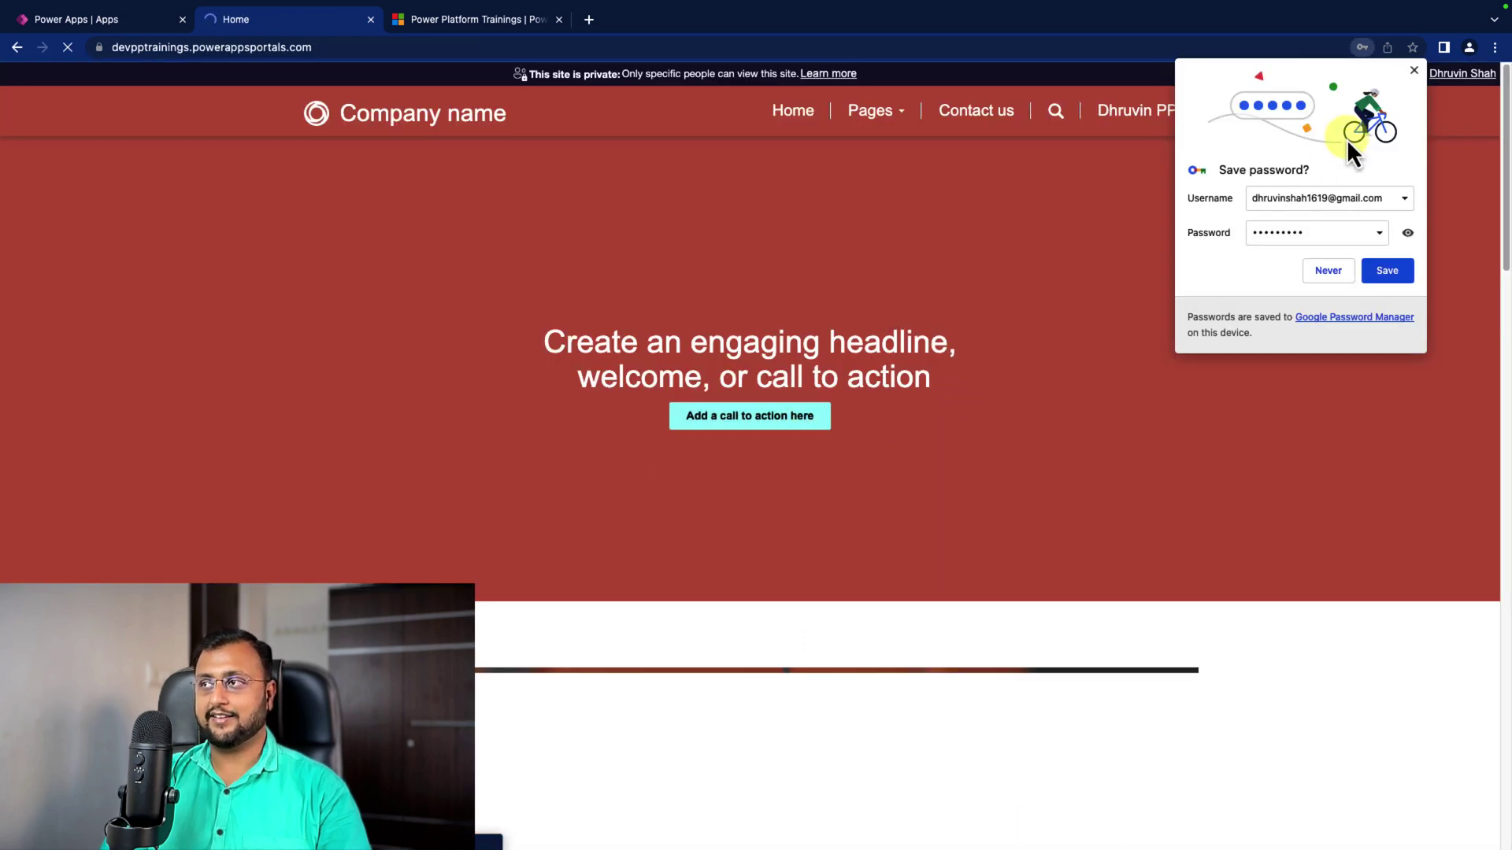
Dismiss Chrome's Save password bubble.
click(1414, 70)
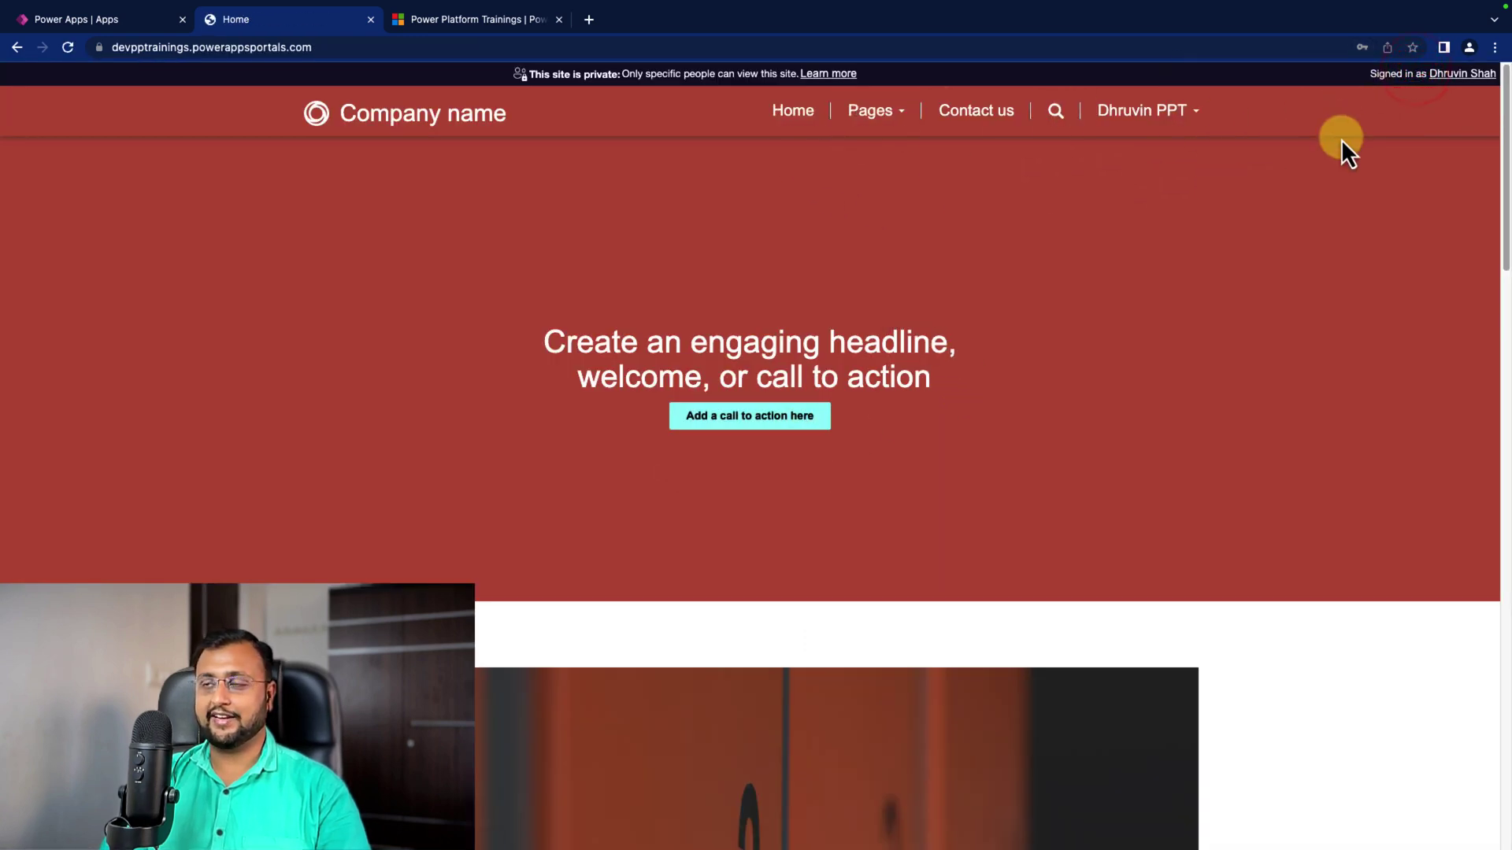